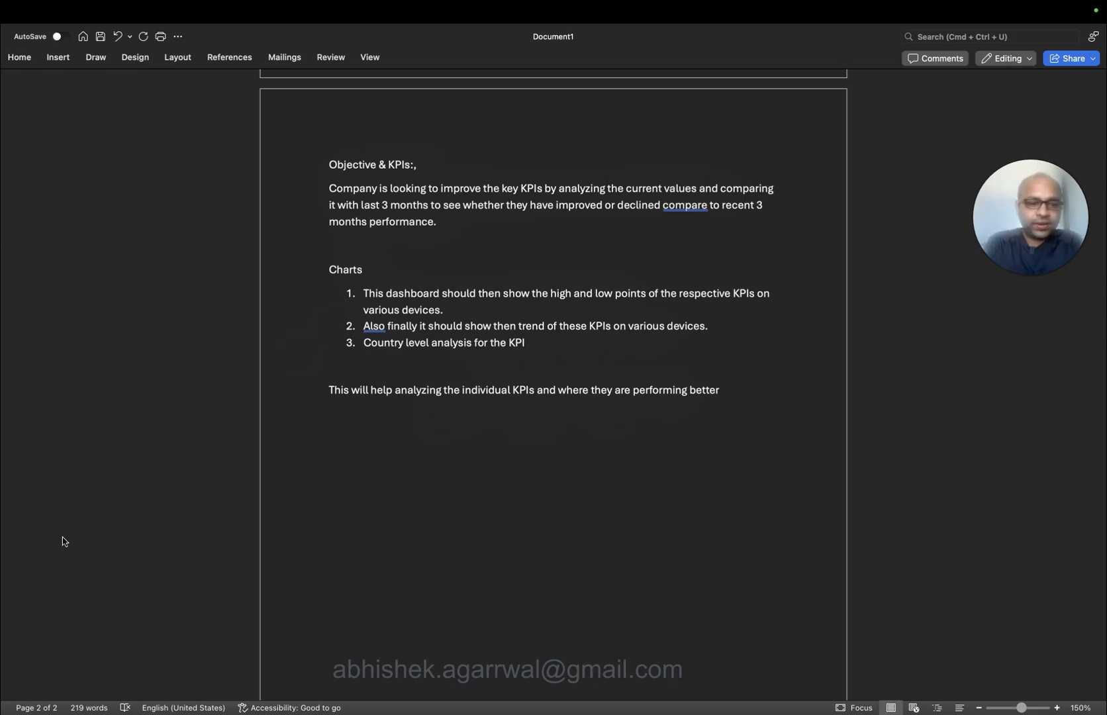
# Switch from the Word requirements document to the Dribbble dashboard design in Safari.
pyautogui.hotkey('ctrl', 'Left')
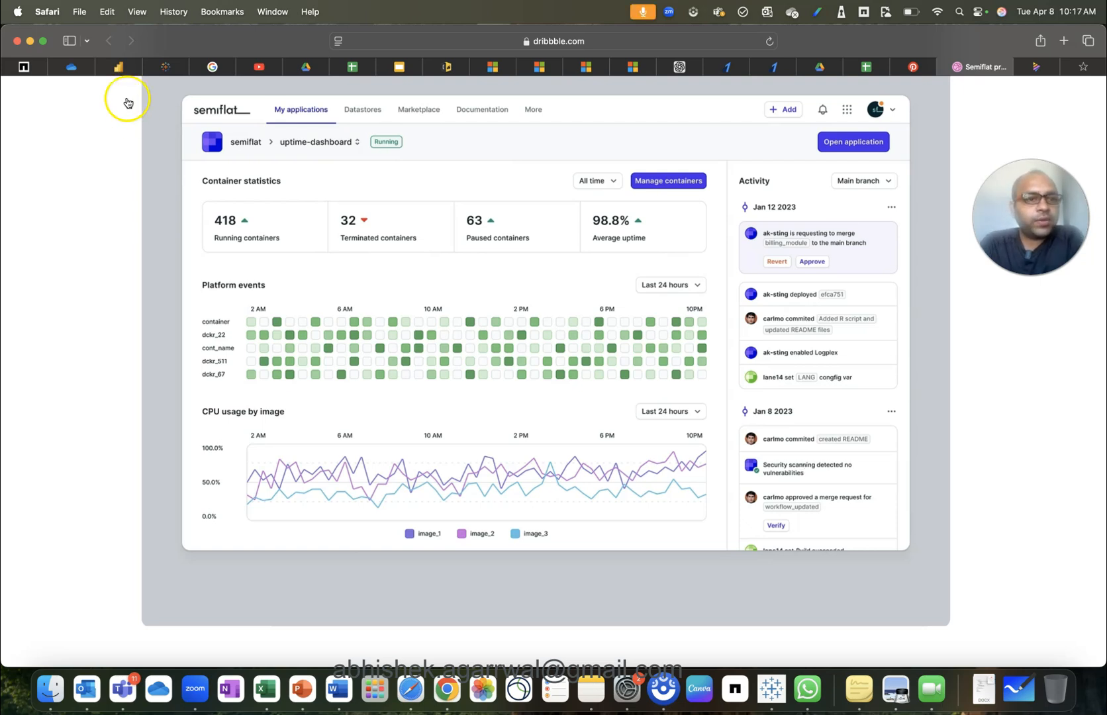
# Switch to the existing Power BI bounce-rate report in Safari.
pyautogui.click(118, 67)
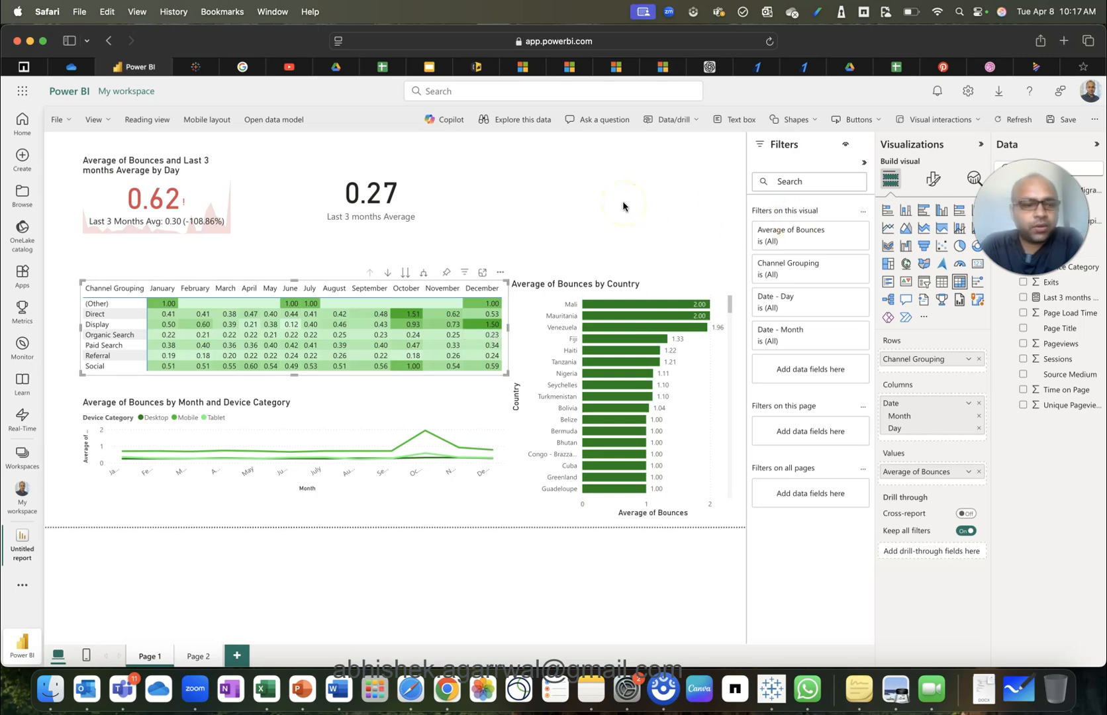
# Start a new report without saving the old one, then go to the Drive Datasets folder.
pyautogui.click(62, 121)
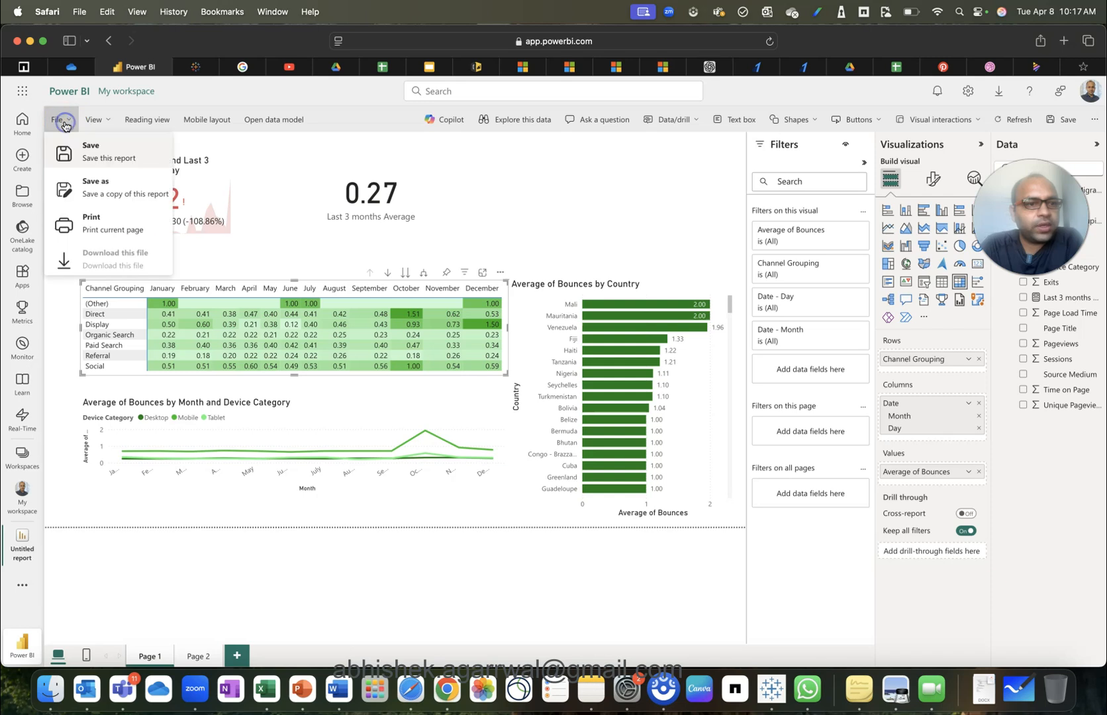
pyautogui.click(335, 188)
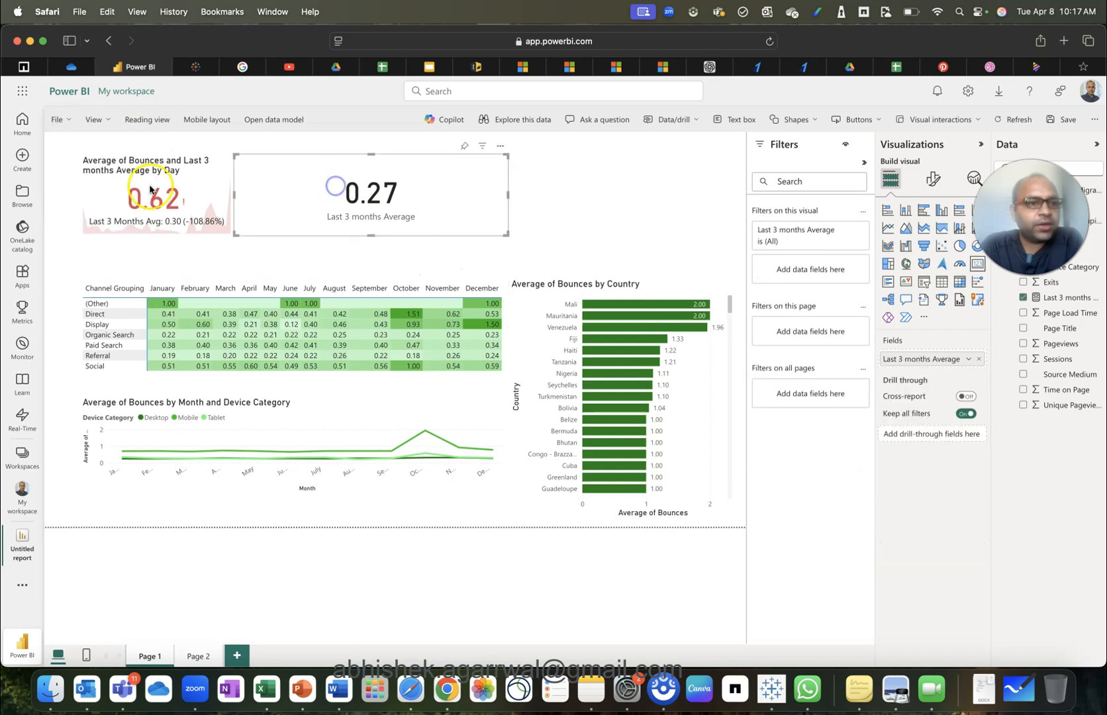
pyautogui.click(24, 161)
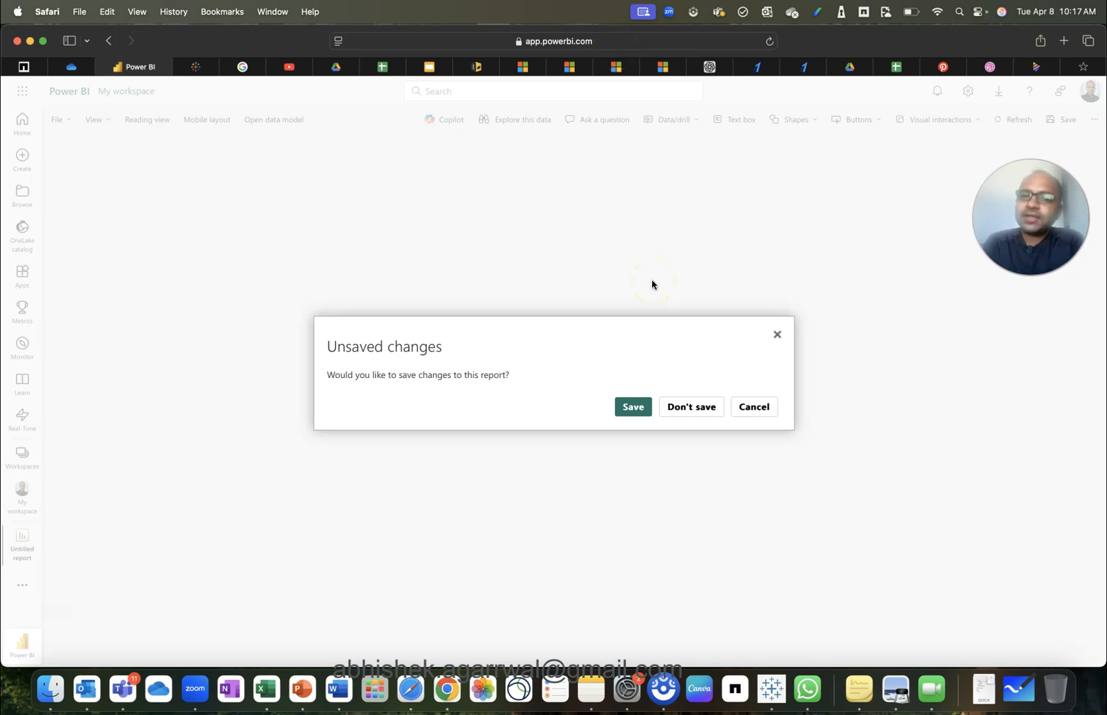
pyautogui.click(671, 411)
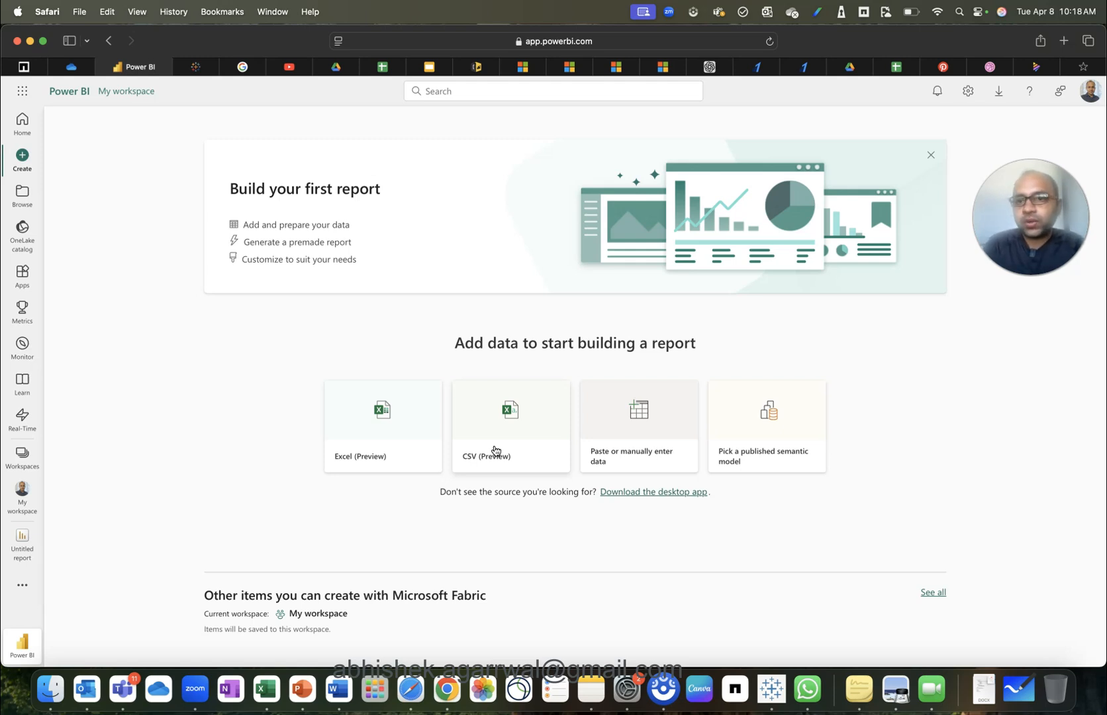
pyautogui.click(850, 67)
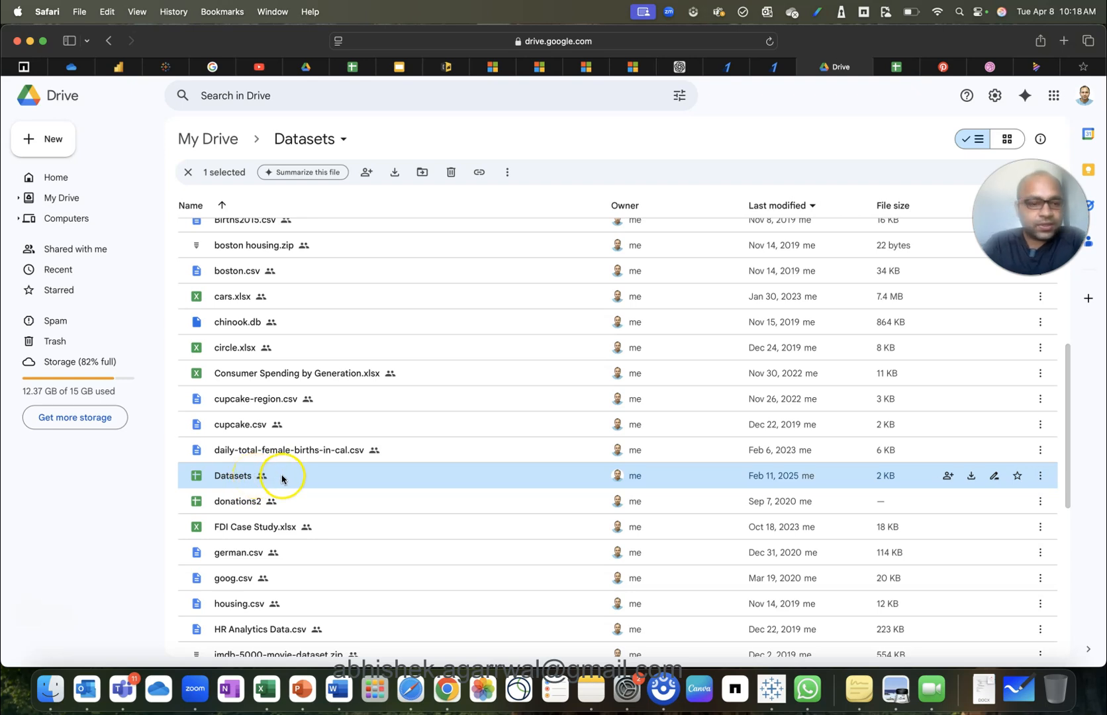
# Open the Datasets sheet, restore the cleared Web Marketing Dashboard entry in A5, and return to Power BI.
pyautogui.click(896, 67)
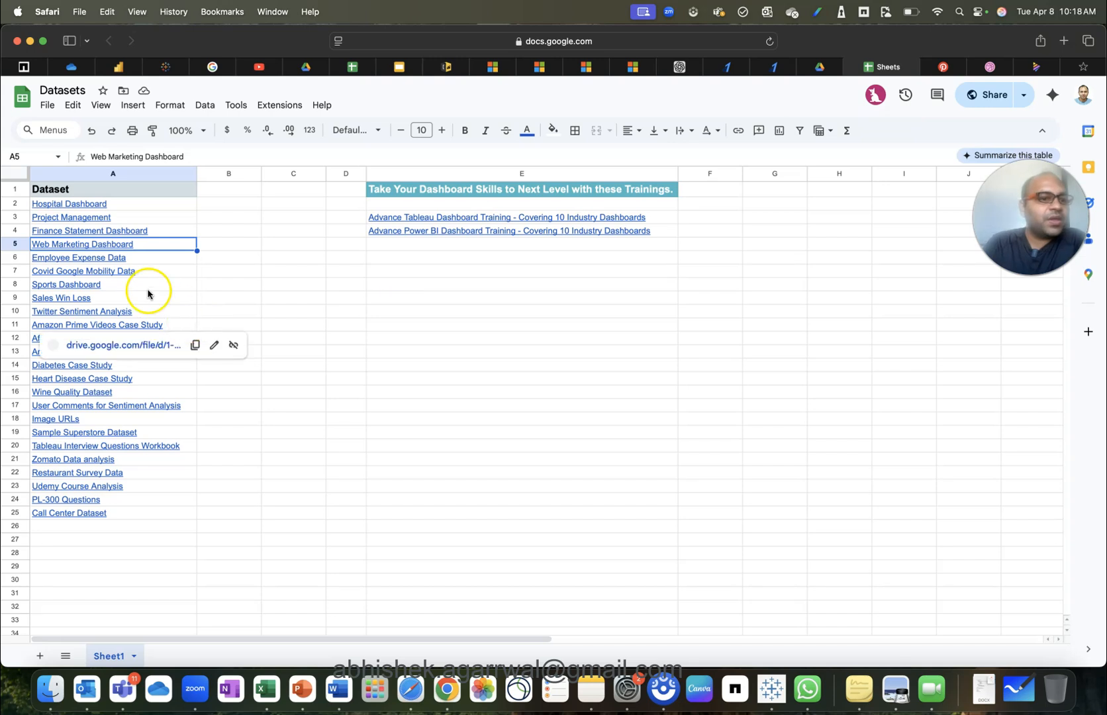
pyautogui.moveTo(113, 246)
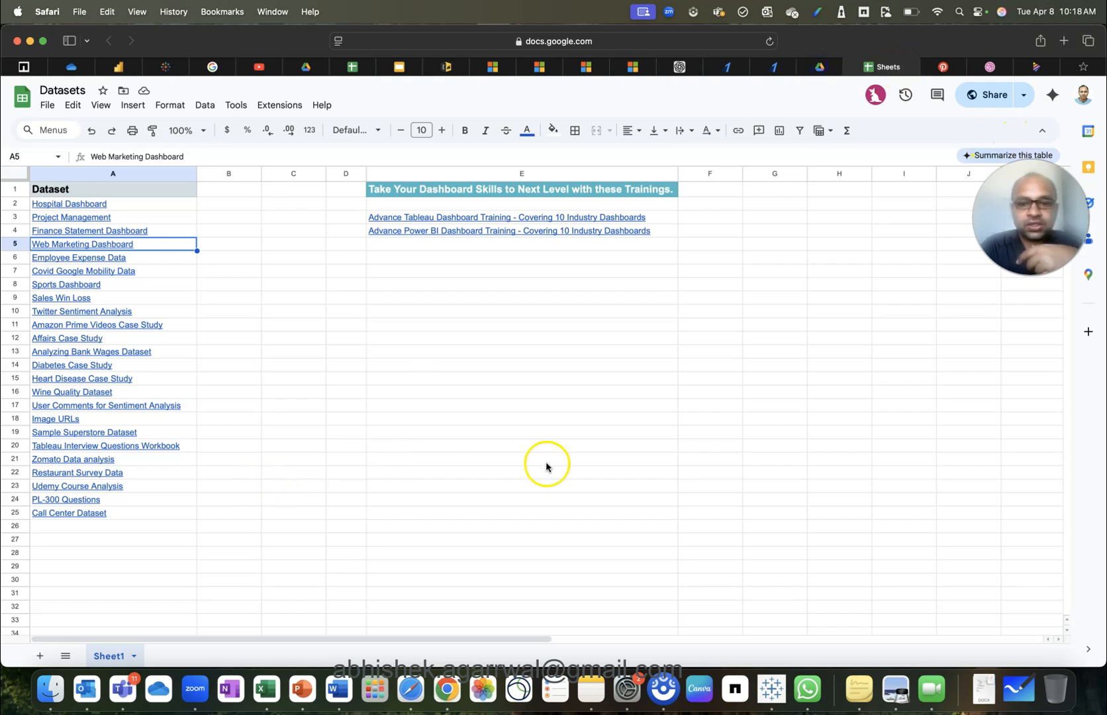
pyautogui.press('Delete')
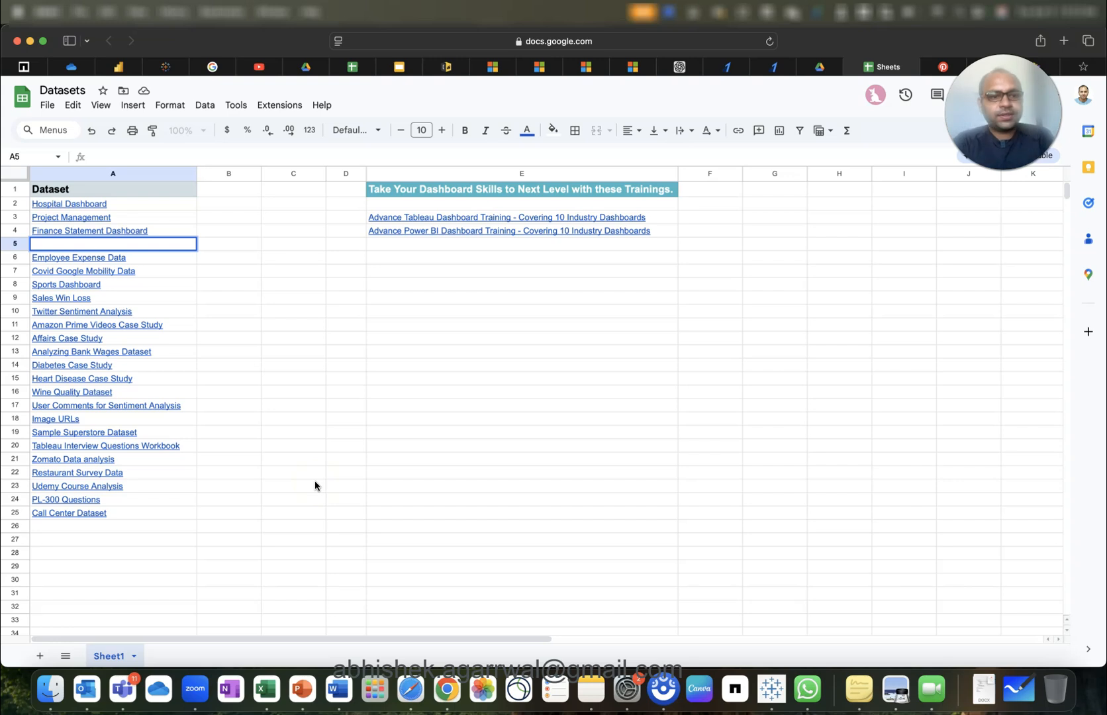
pyautogui.click(232, 257)
pyautogui.click(168, 242)
pyautogui.press('super+z')
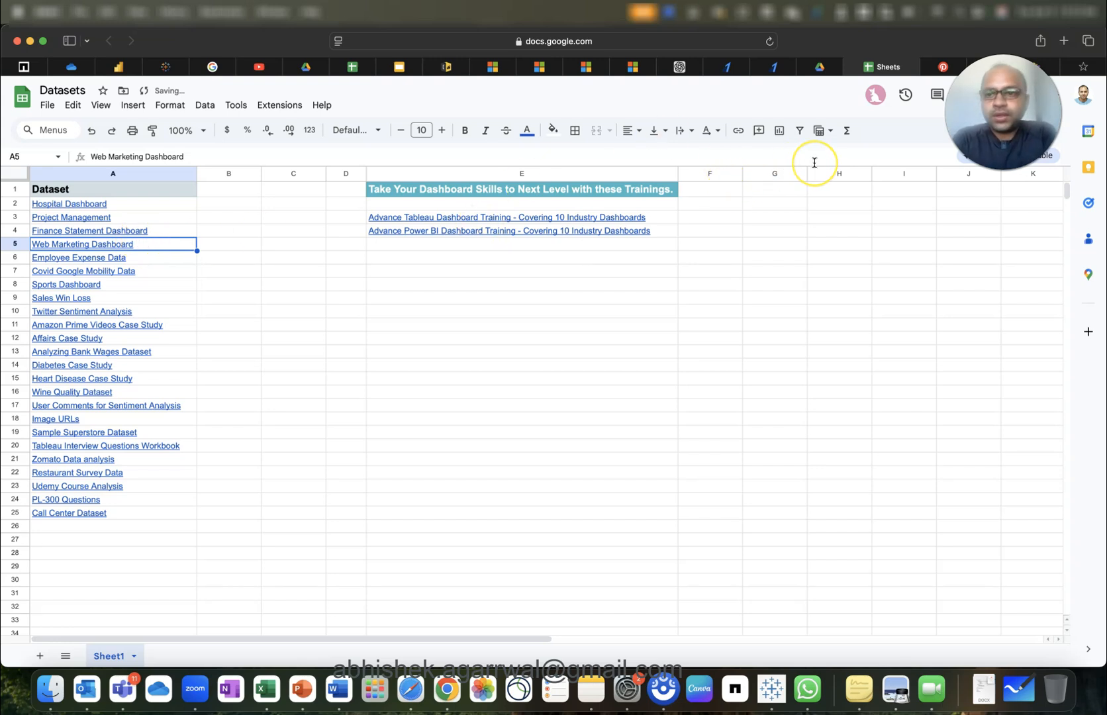
pyautogui.click(117, 68)
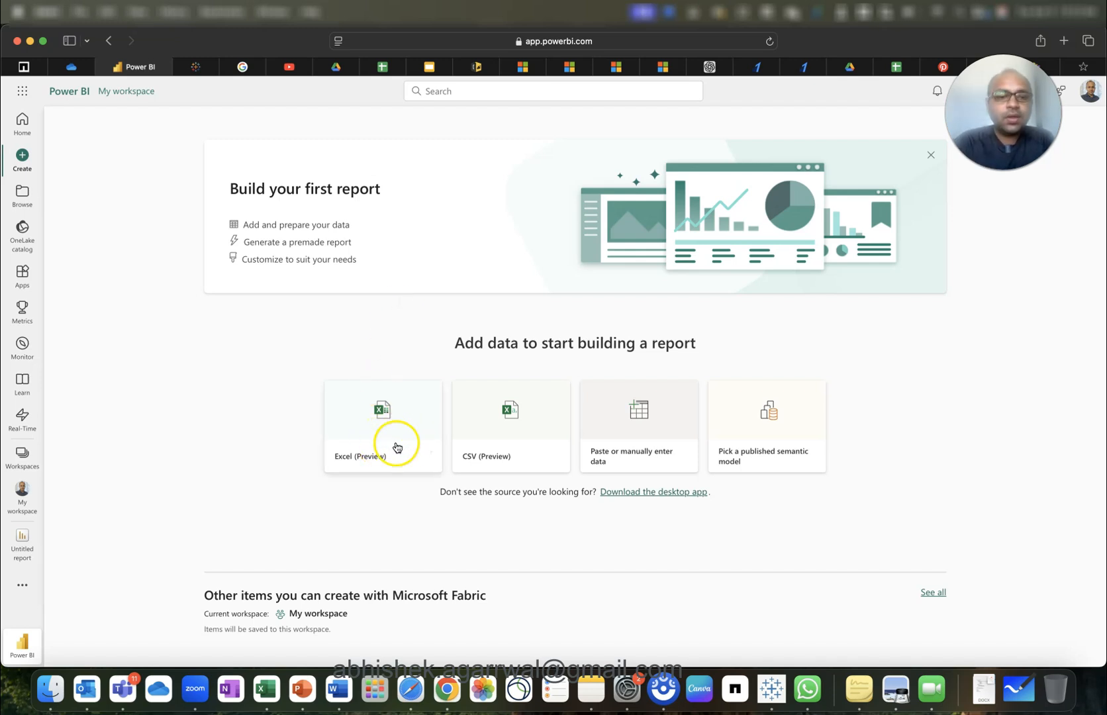
# Upload Web Marketing_Migrated Data.csv as a CSV source and preview its columns.
pyautogui.click(524, 422)
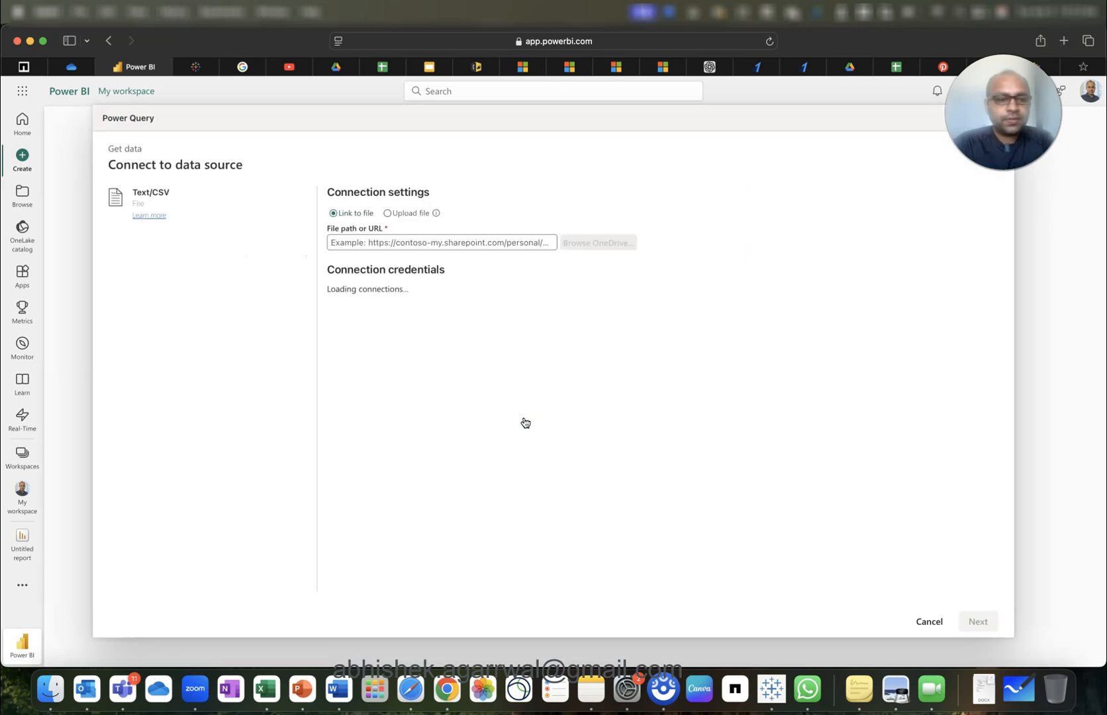
pyautogui.click(388, 213)
pyautogui.click(480, 274)
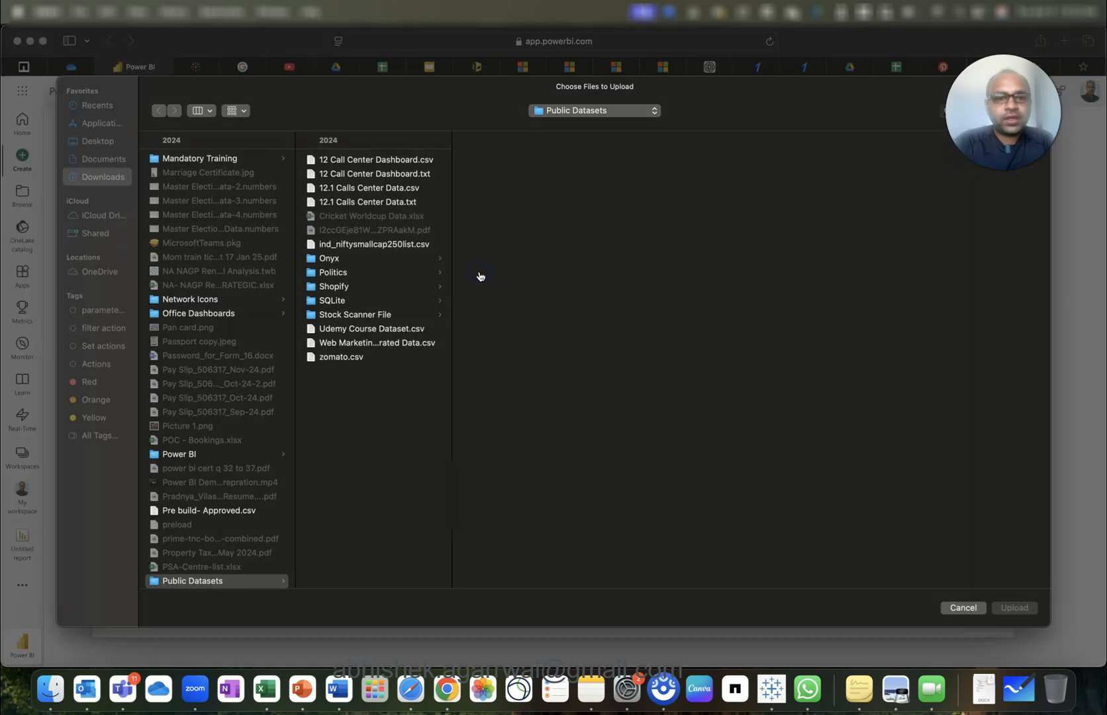
pyautogui.click(388, 346)
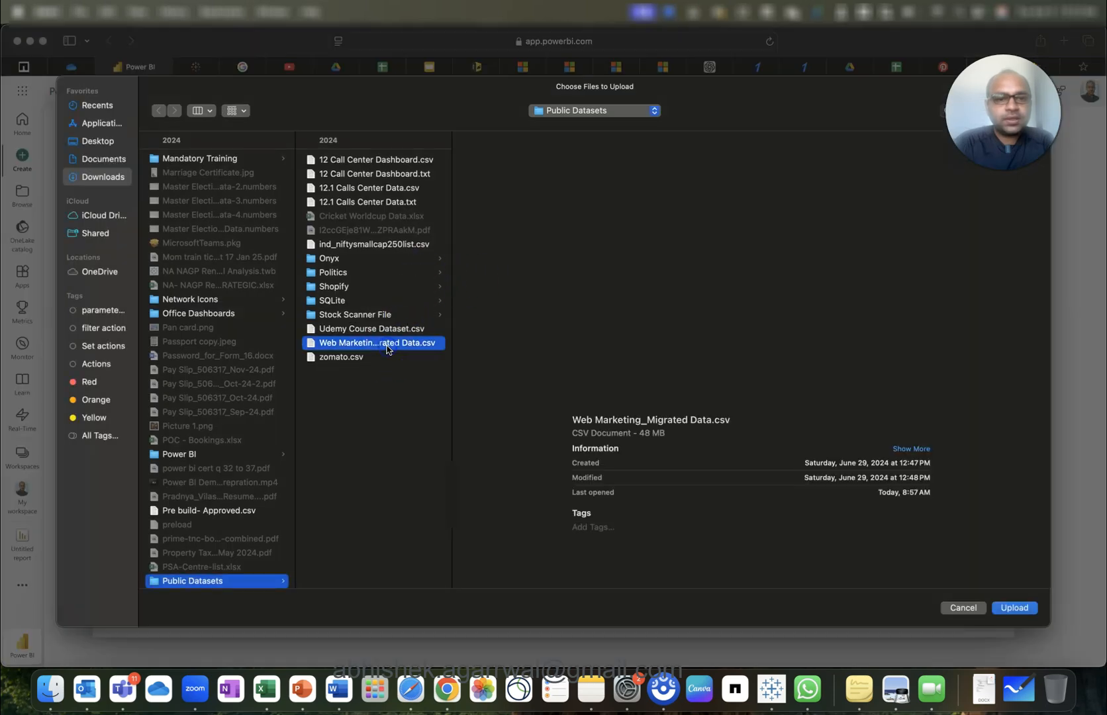
pyautogui.click(1014, 607)
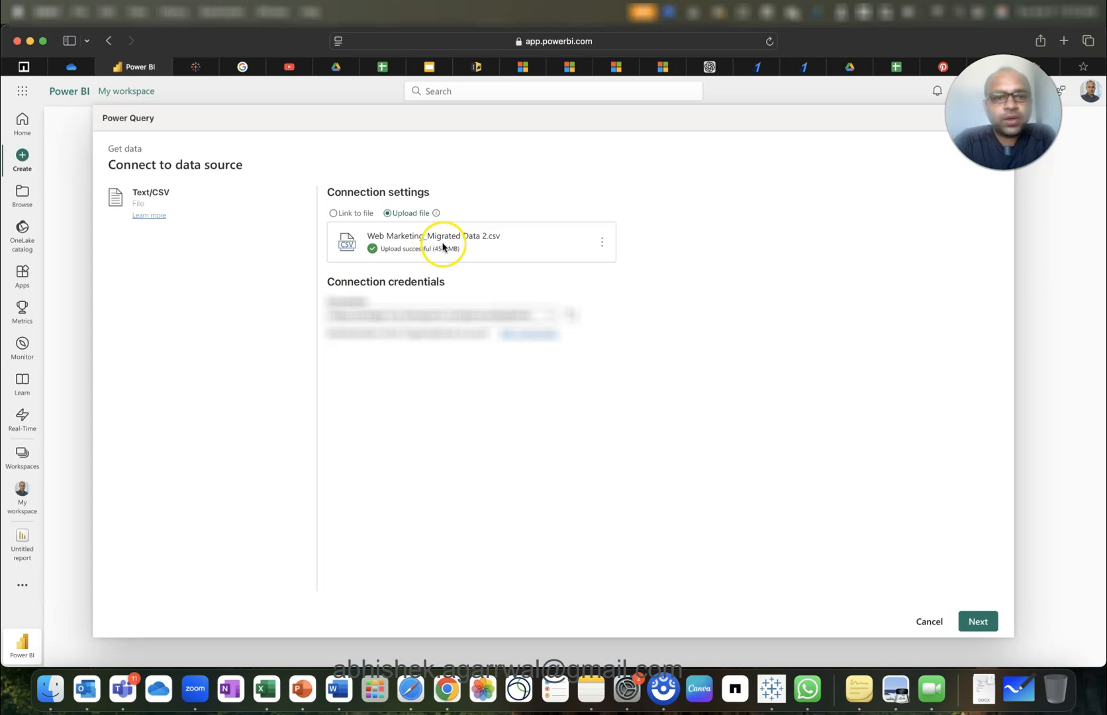
pyautogui.click(985, 623)
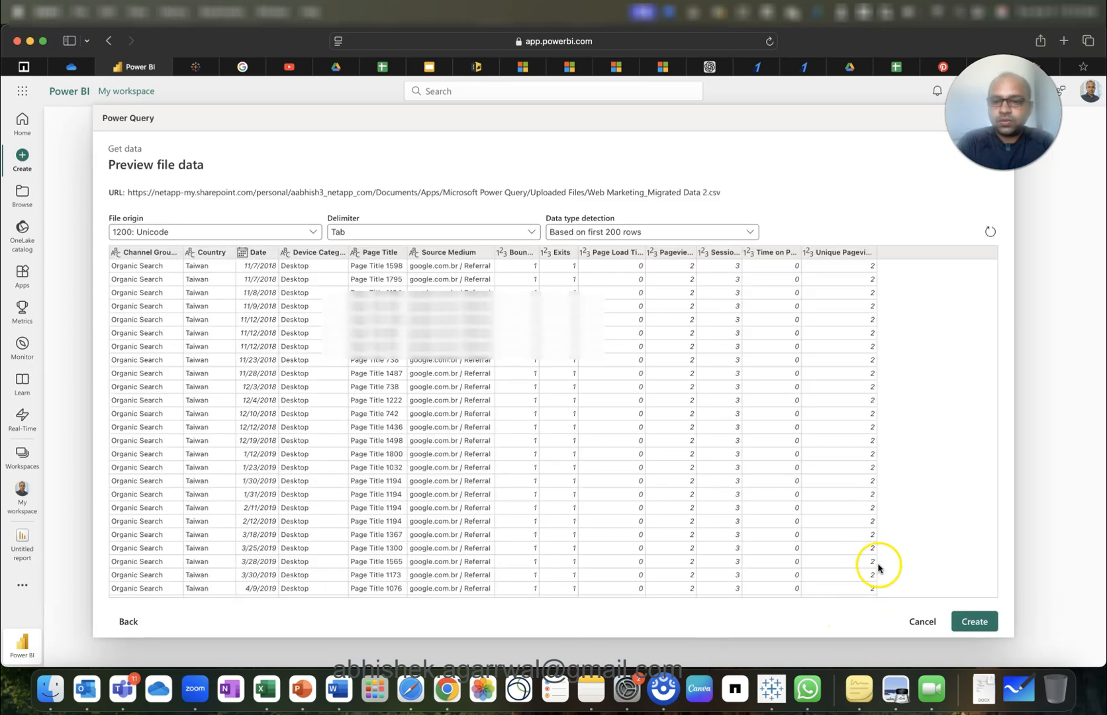
# Keep data type detection on the first 200 rows and create the report.
pyautogui.click(643, 233)
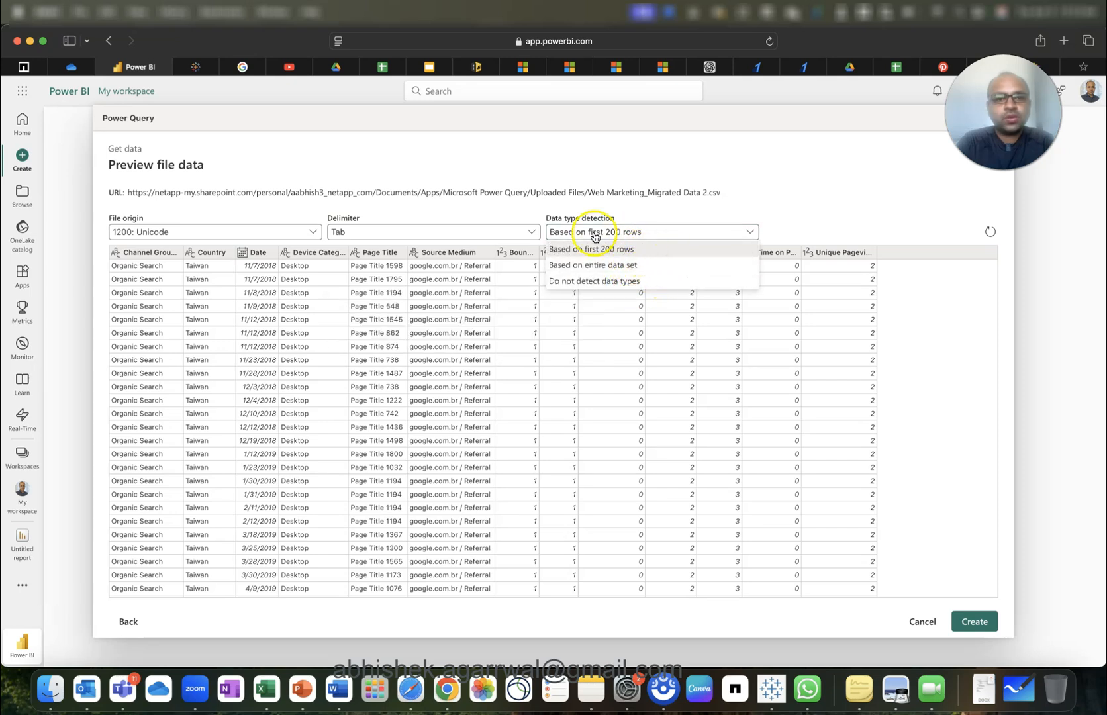
pyautogui.click(575, 210)
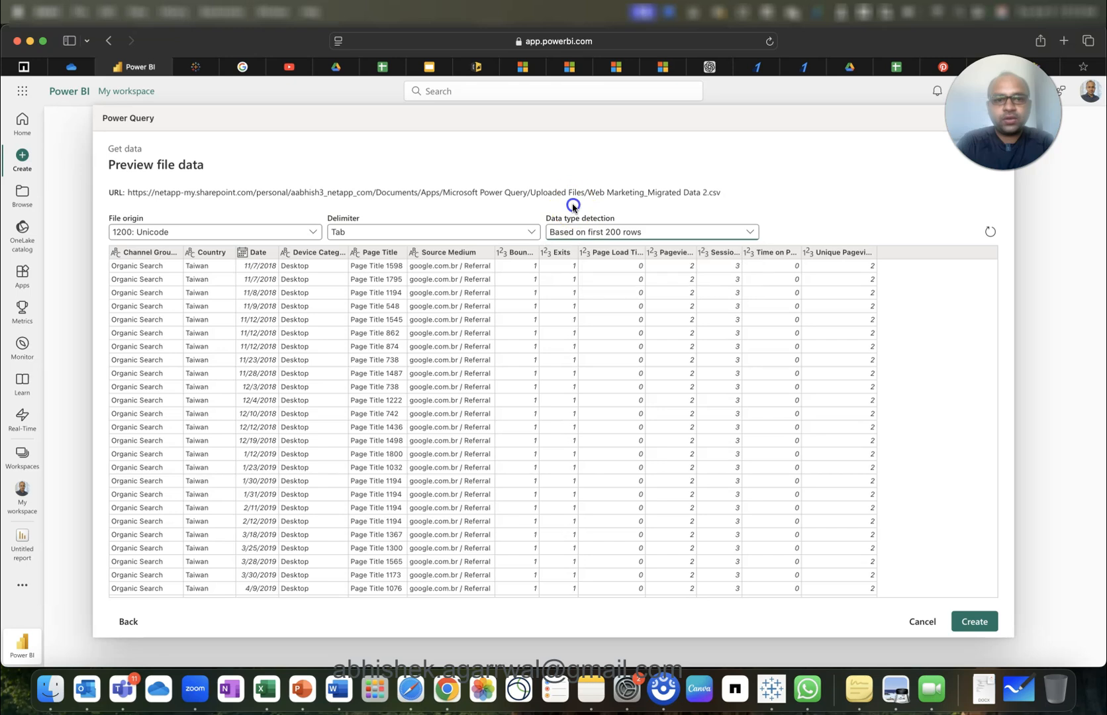
pyautogui.click(974, 623)
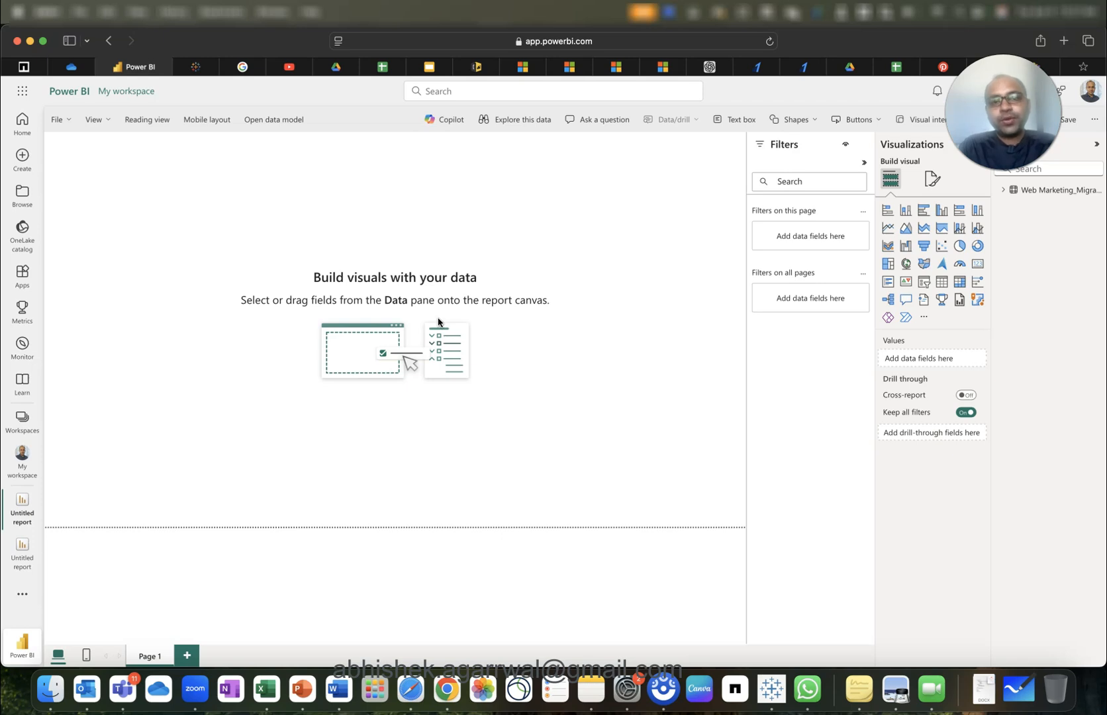
# Add a KPI visual to the page and resize it into a compact card.
pyautogui.click(658, 234)
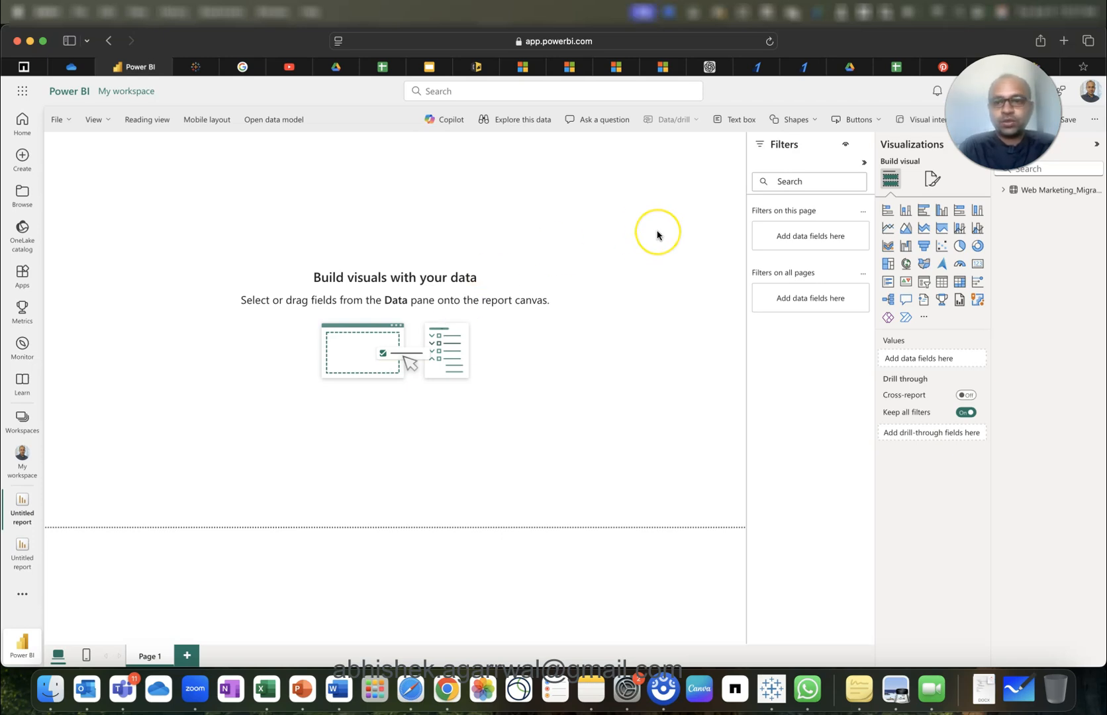
pyautogui.click(905, 285)
pyautogui.moveTo(125, 212); pyautogui.dragTo(137, 233)
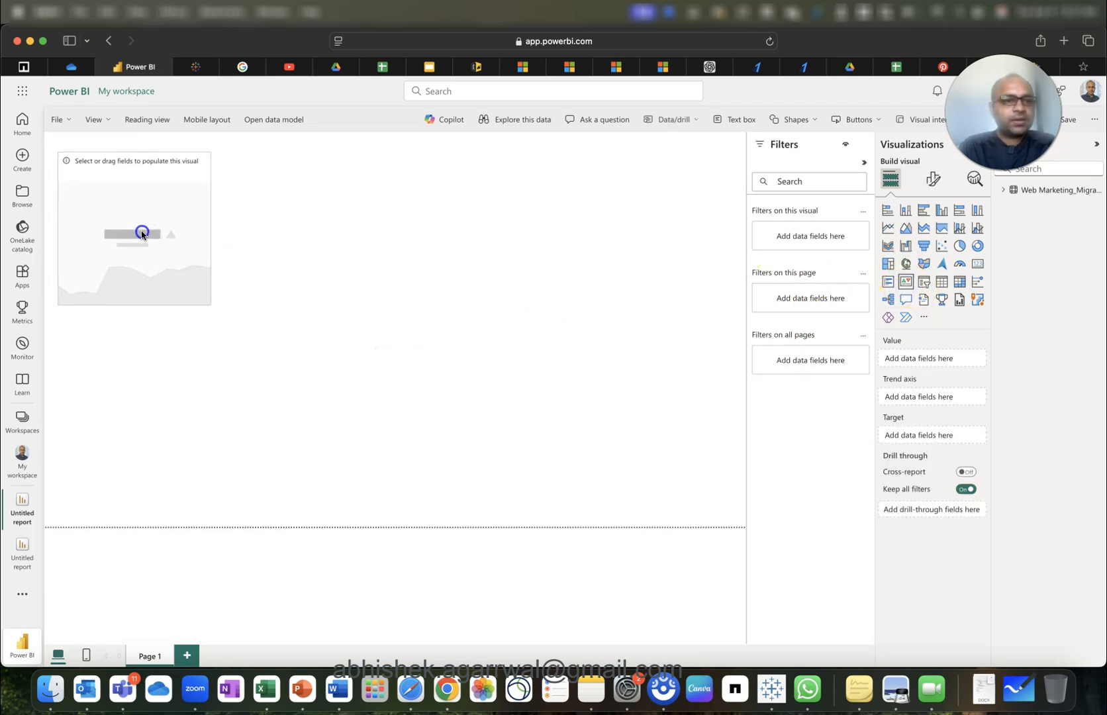
pyautogui.moveTo(137, 154); pyautogui.dragTo(137, 196)
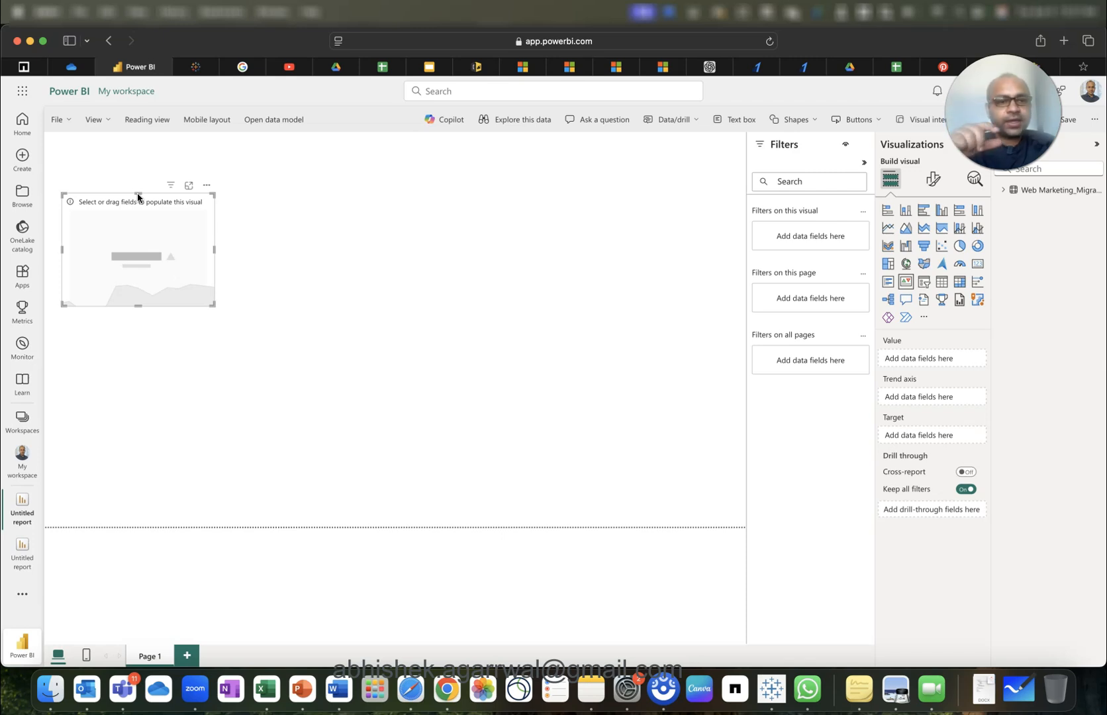
pyautogui.moveTo(145, 230)
pyautogui.mouseDown()
pyautogui.moveTo(146, 214)
pyautogui.moveTo(149, 230)
pyautogui.mouseUp()
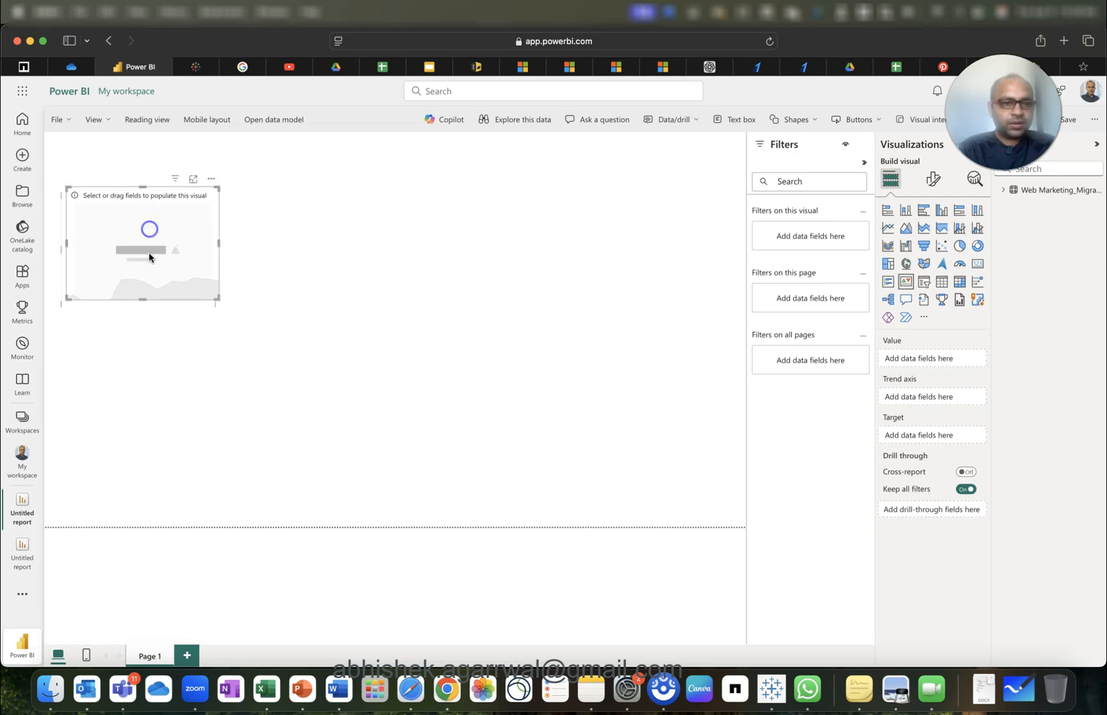
pyautogui.moveTo(143, 299); pyautogui.dragTo(144, 285)
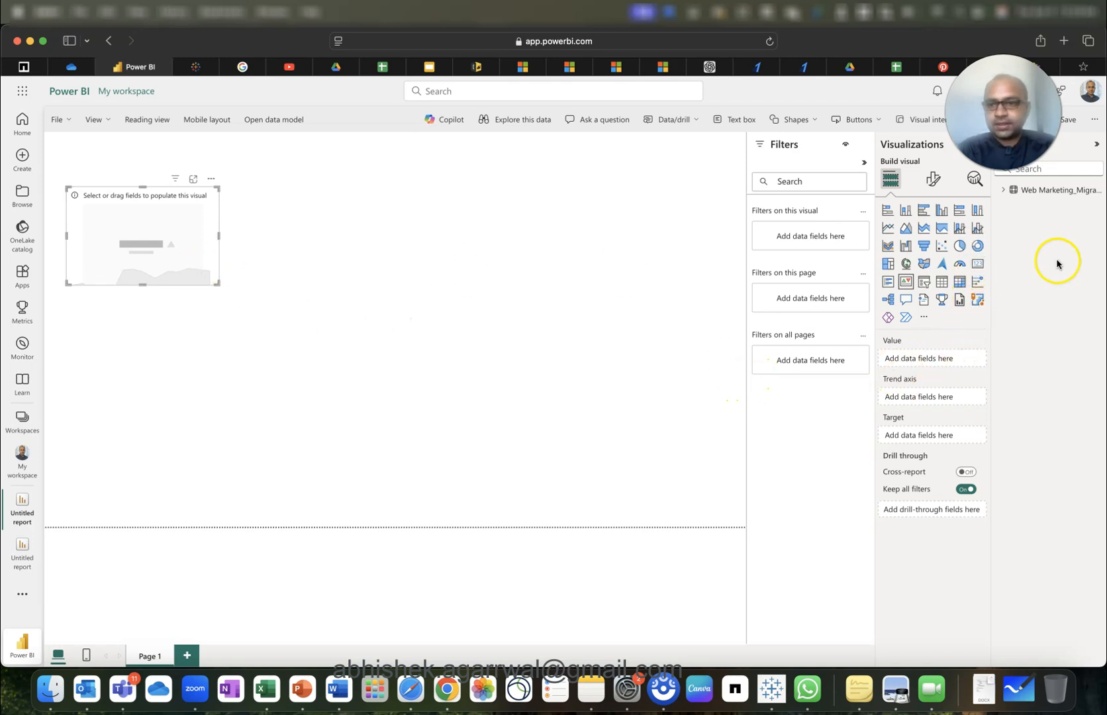
# Set the KPI value to Bounces, summarized as Average.
pyautogui.click(1004, 190)
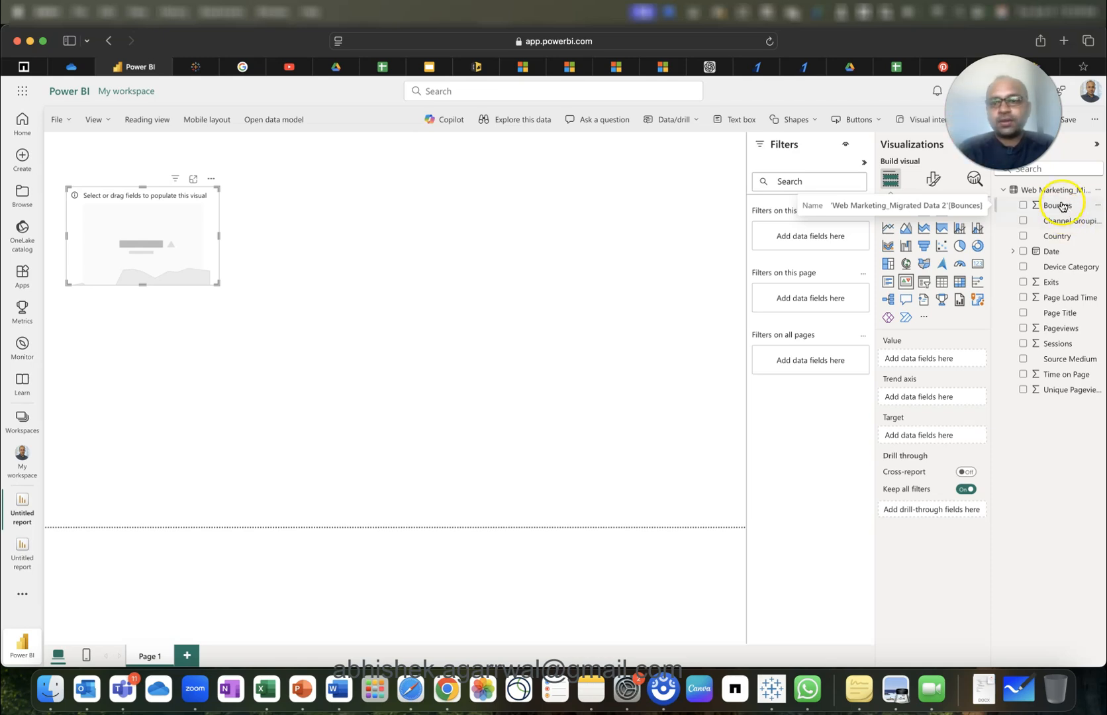
pyautogui.moveTo(1064, 208); pyautogui.dragTo(930, 360)
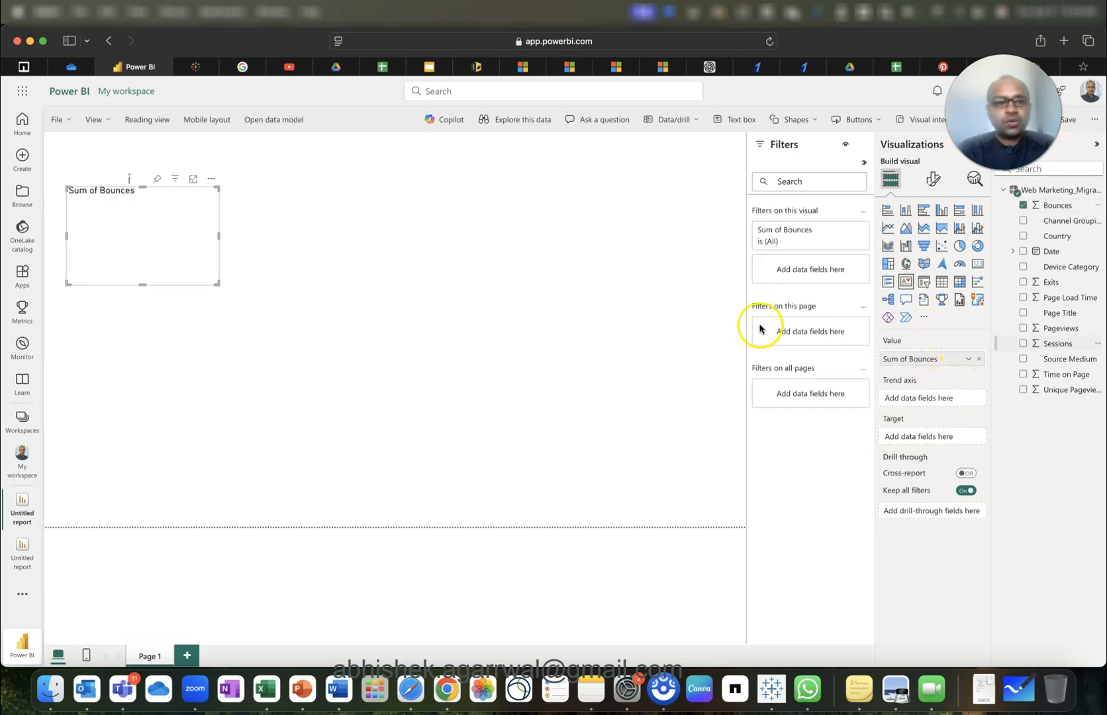
pyautogui.click(967, 362)
pyautogui.click(1012, 428)
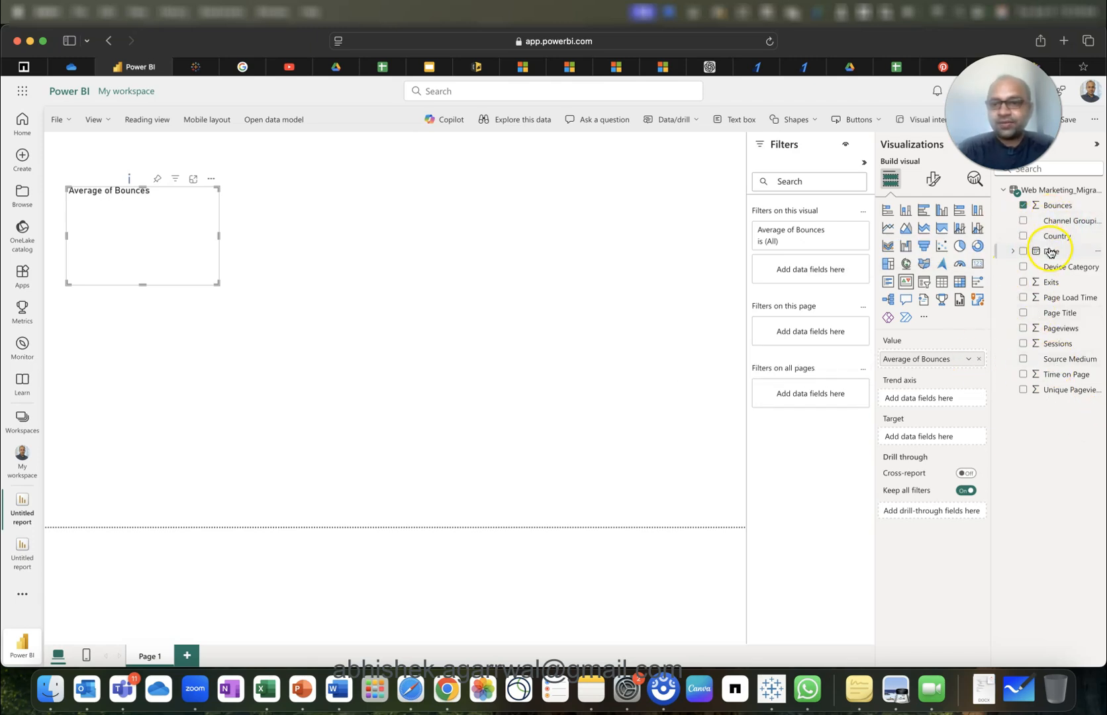
# Add Date to the KPI trend axis as a date hierarchy and expand its levels.
pyautogui.moveTo(1052, 252); pyautogui.dragTo(939, 392)
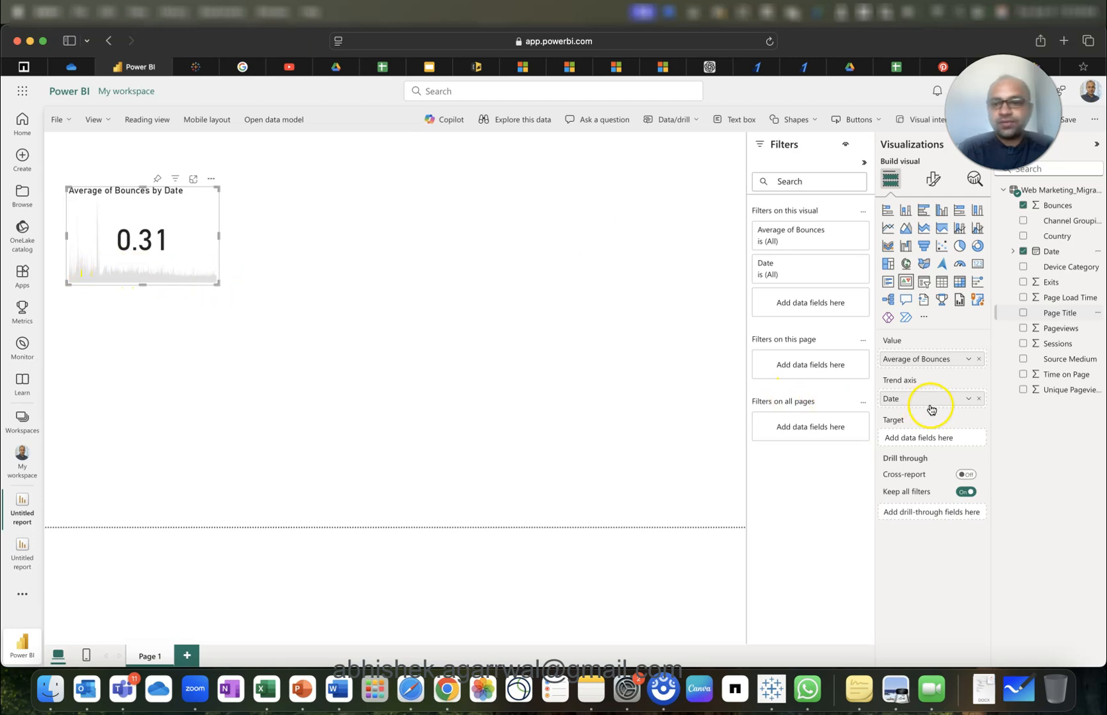
pyautogui.click(968, 400)
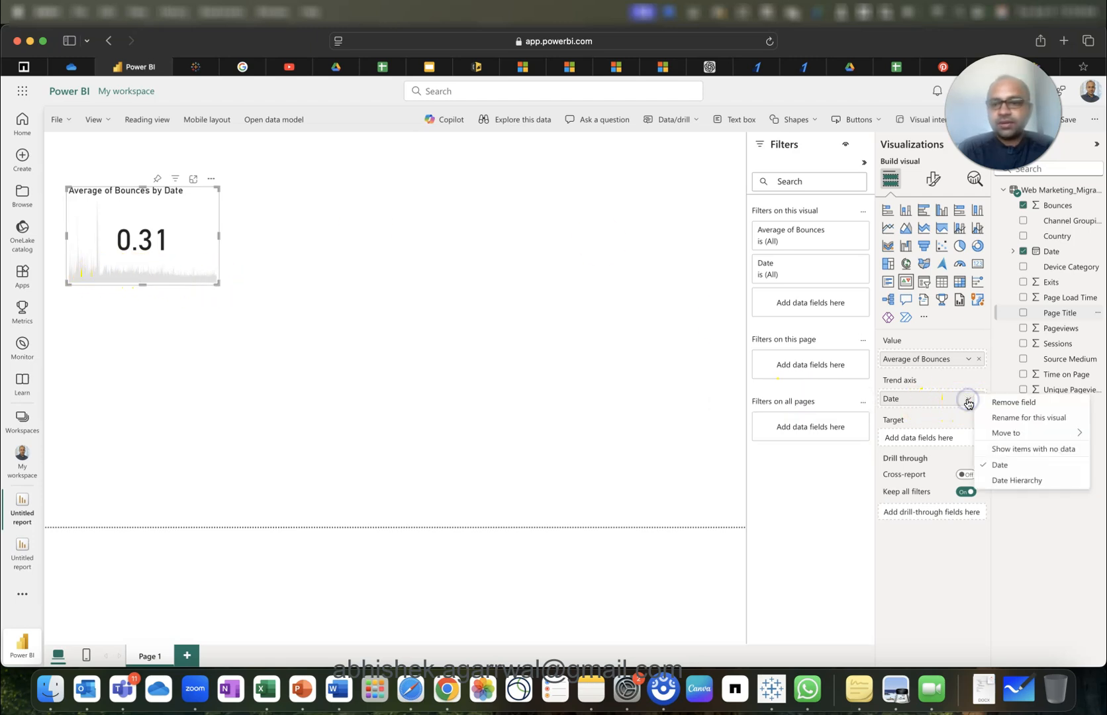
pyautogui.click(1010, 480)
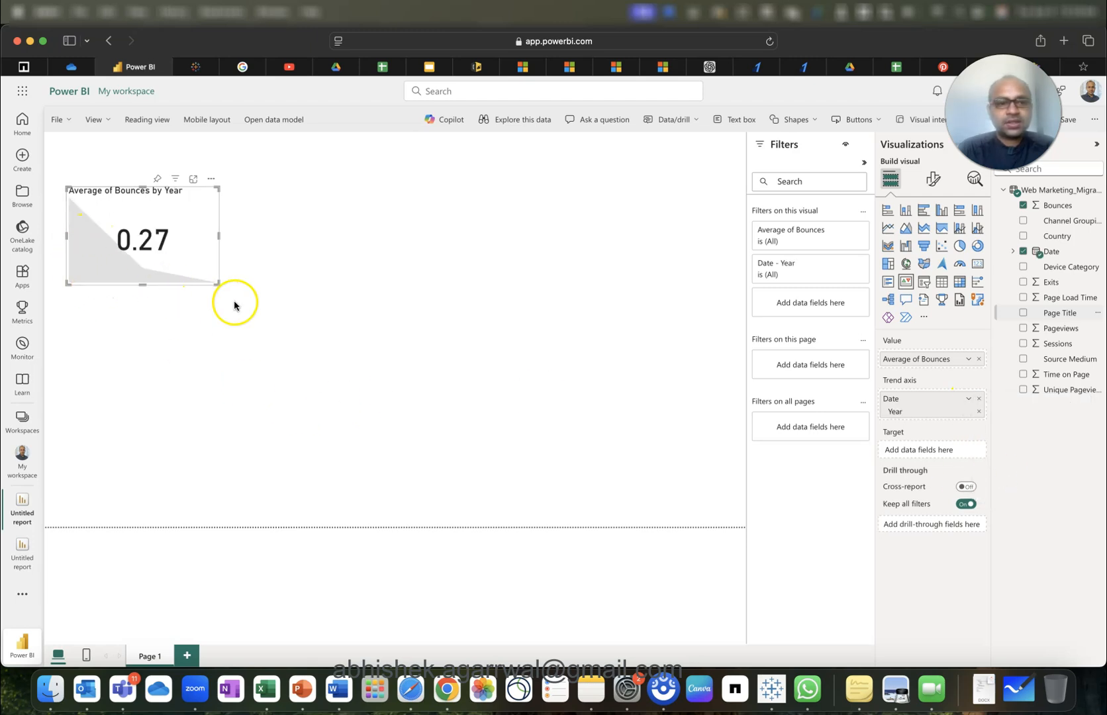
pyautogui.click(1014, 251)
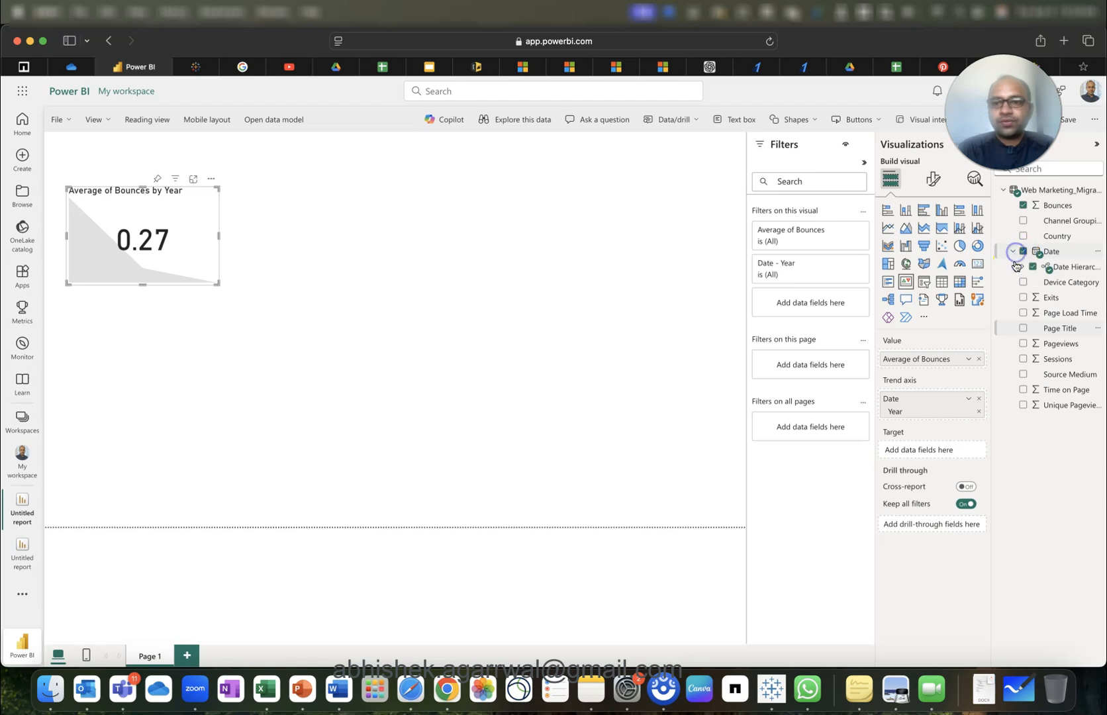
pyautogui.click(1025, 269)
# Put Day on the KPI trend axis, replacing the Quarter and Month levels tried first.
pyautogui.moveTo(1073, 298); pyautogui.dragTo(943, 420)
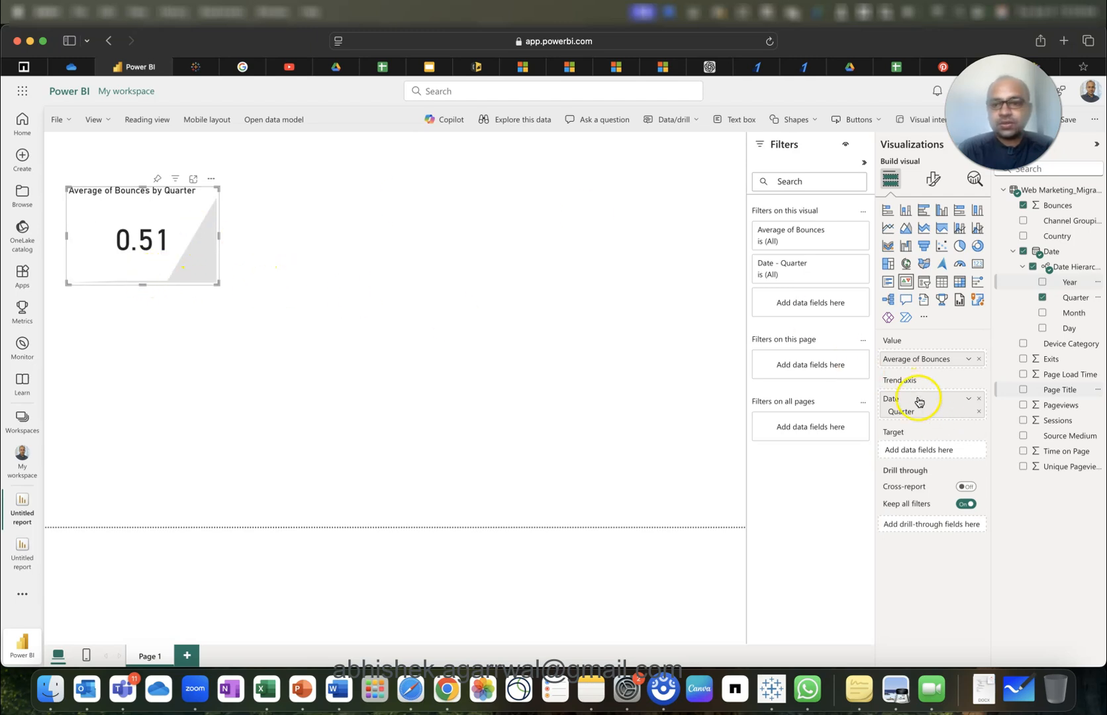
pyautogui.click(969, 400)
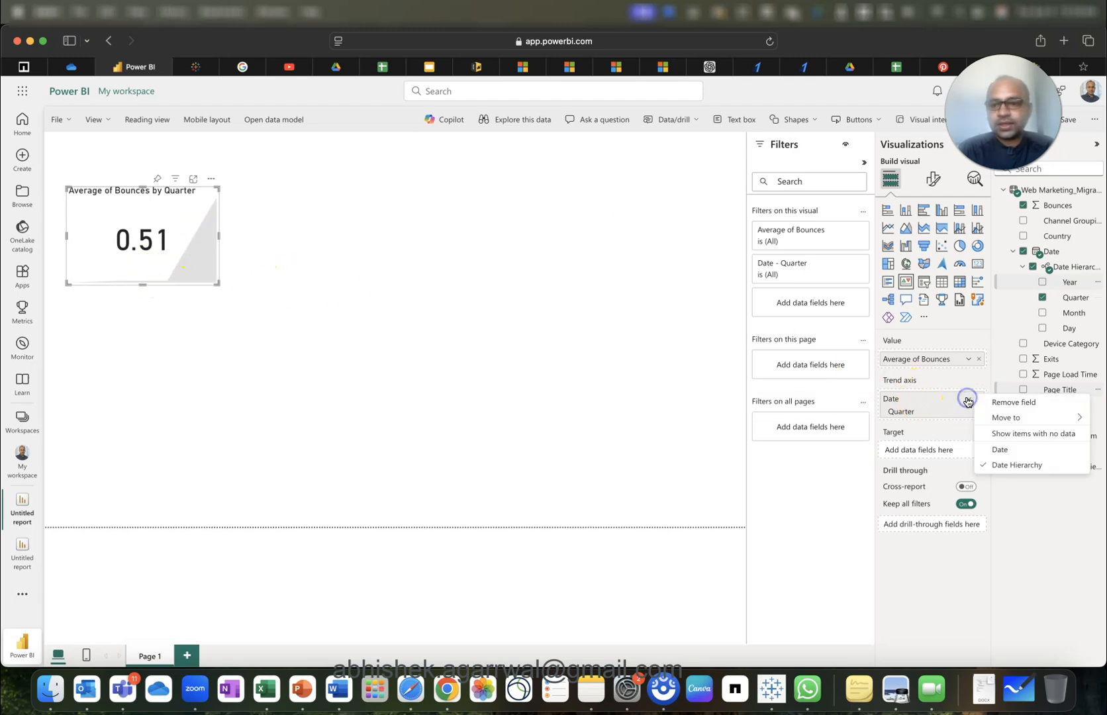
pyautogui.click(926, 382)
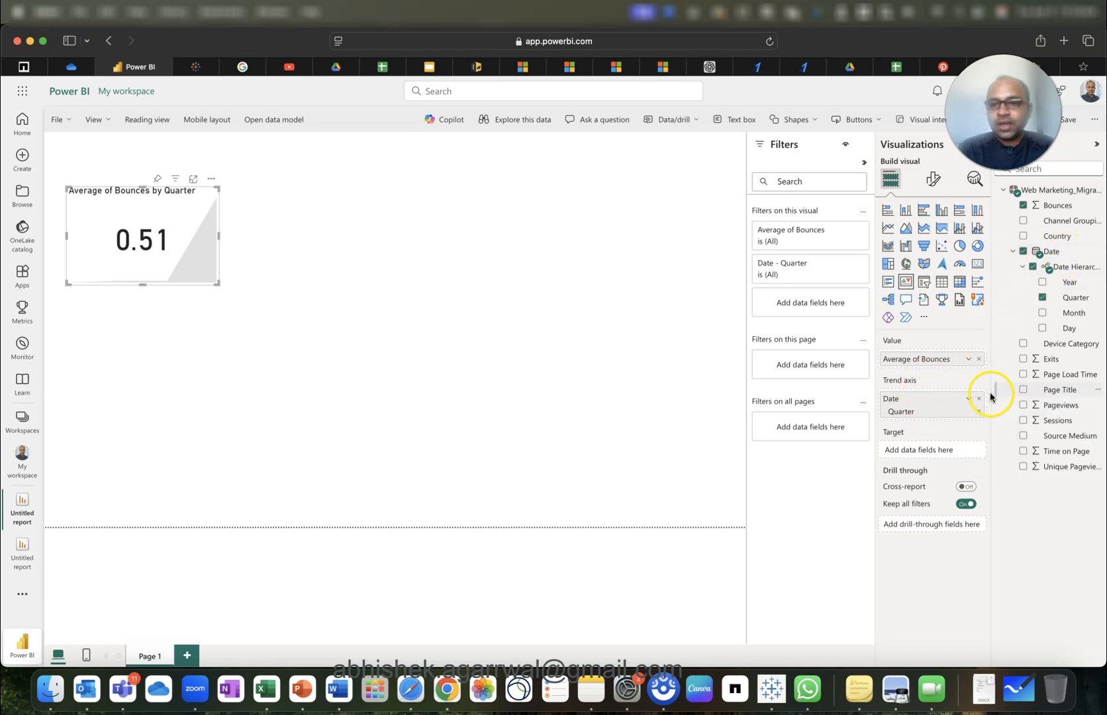
pyautogui.moveTo(1067, 314); pyautogui.dragTo(926, 411)
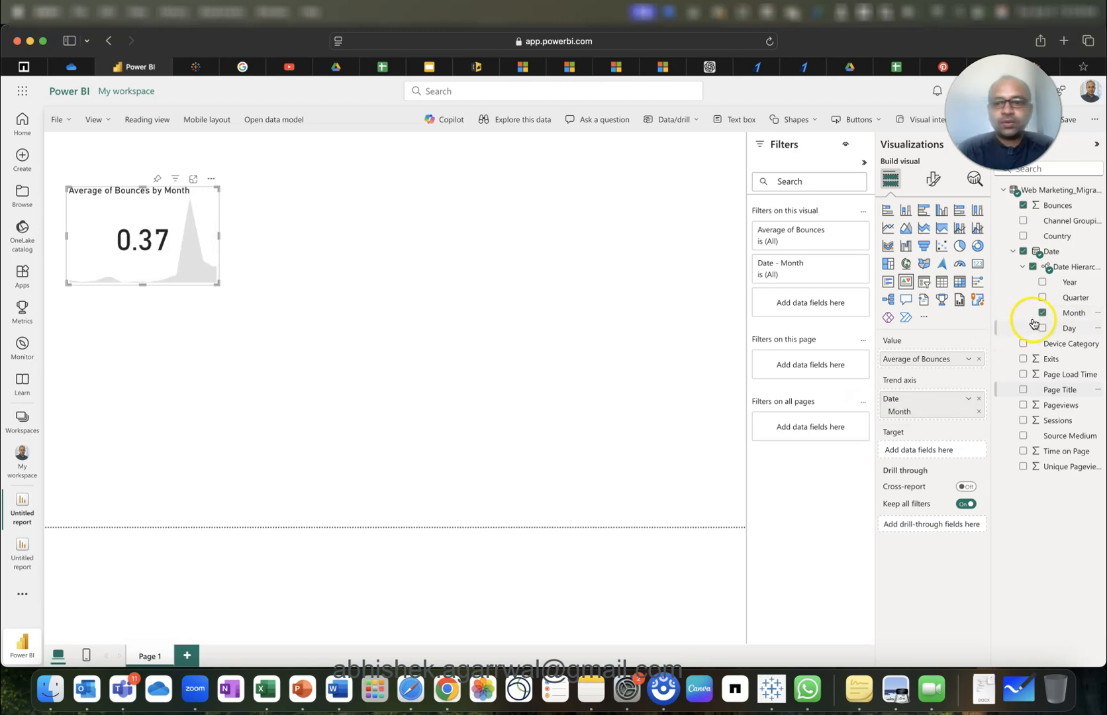
pyautogui.moveTo(1069, 328); pyautogui.dragTo(955, 412)
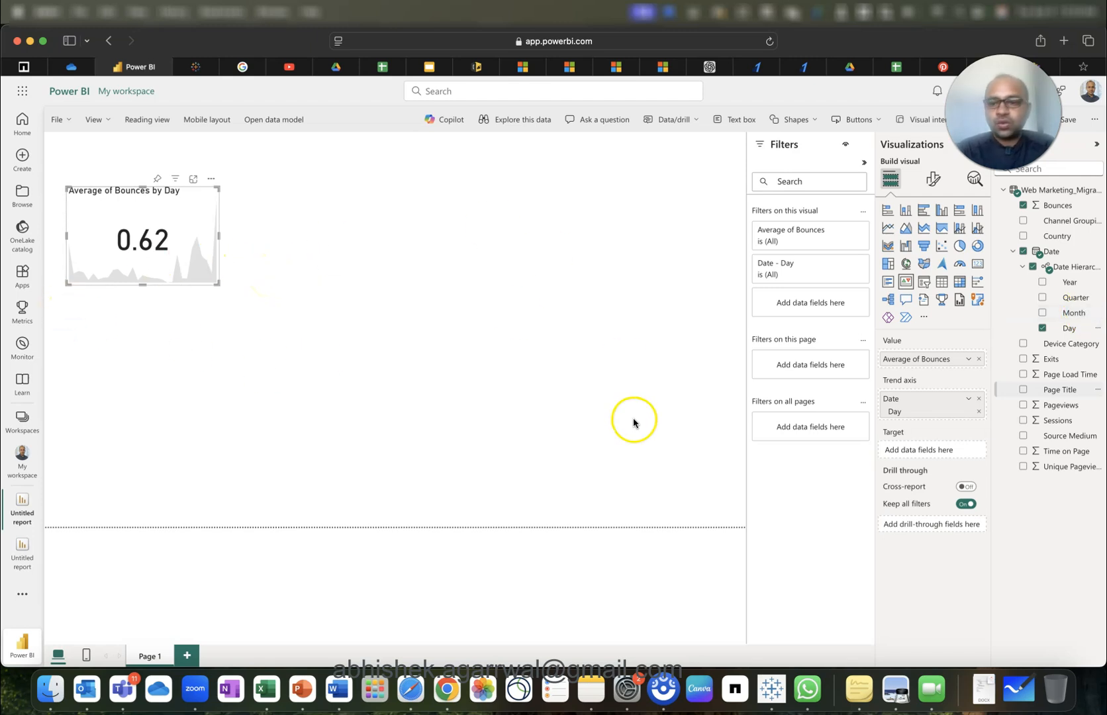
pyautogui.click(182, 224)
pyautogui.click(916, 451)
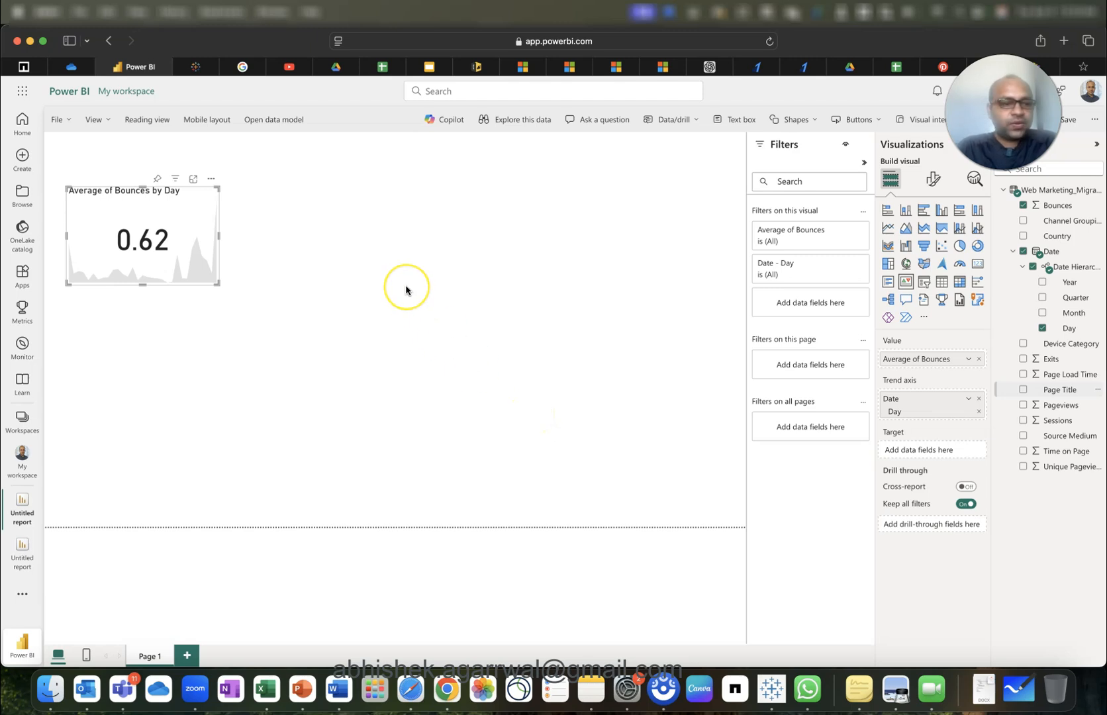
# Open the Web Marketing_Migrated Data 2 data model, select Bounces, and switch to Editing mode.
pyautogui.click(273, 128)
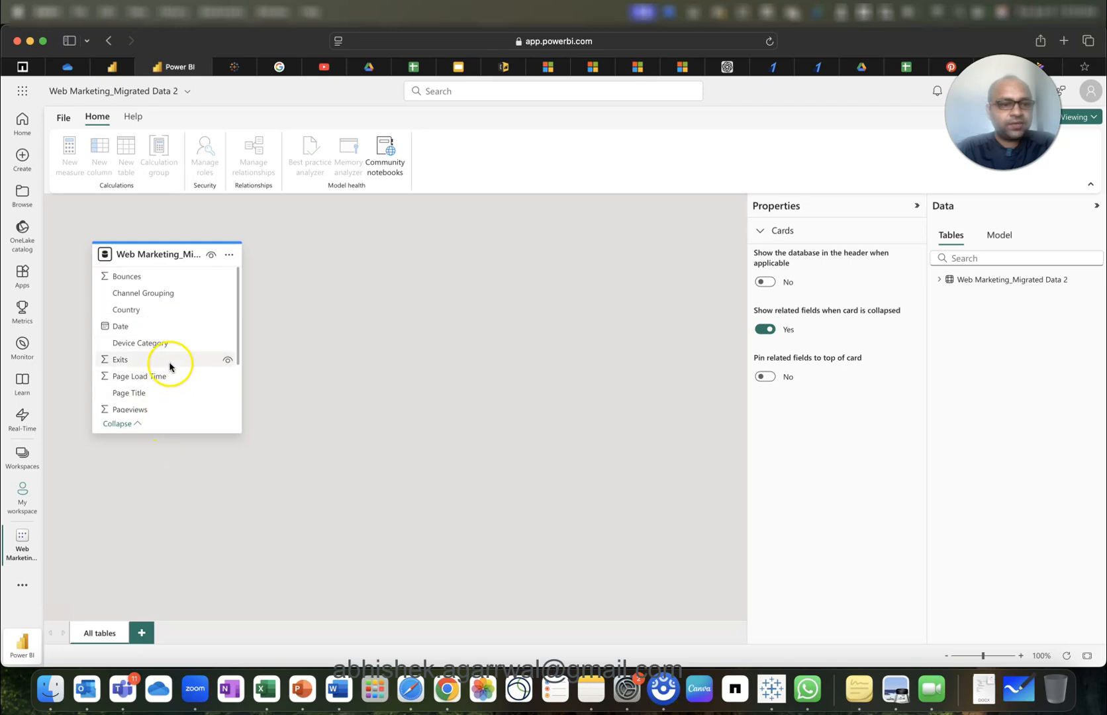
pyautogui.scroll(-4, 169, 367)
pyautogui.scroll(4, 169, 366)
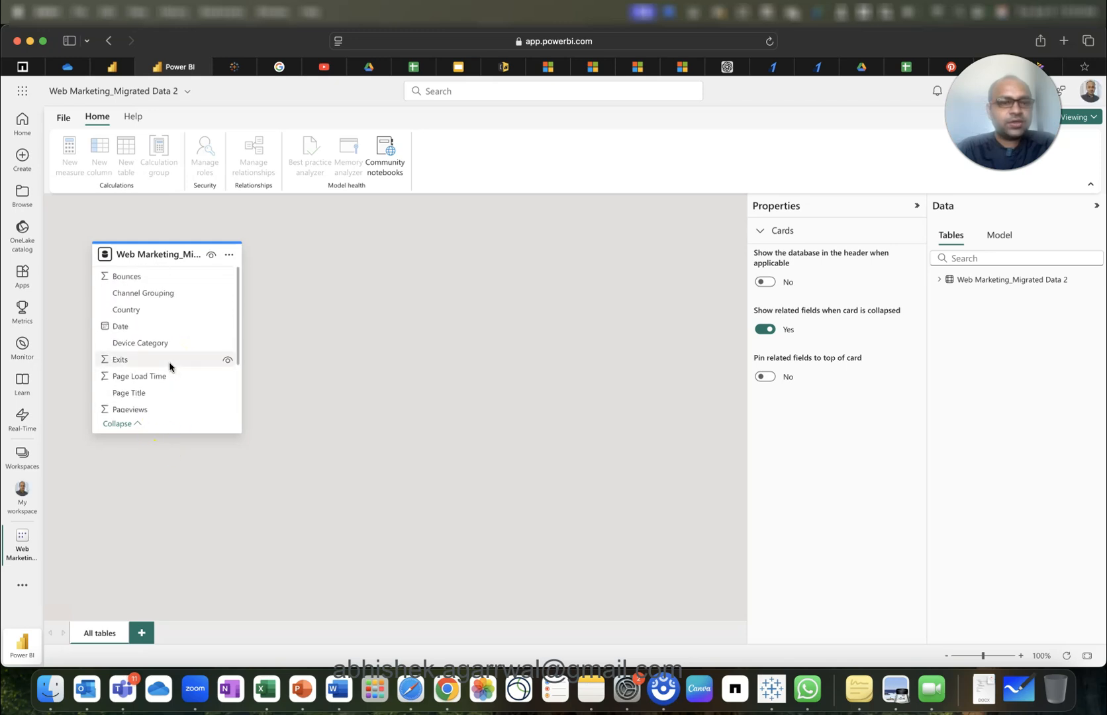
pyautogui.click(937, 281)
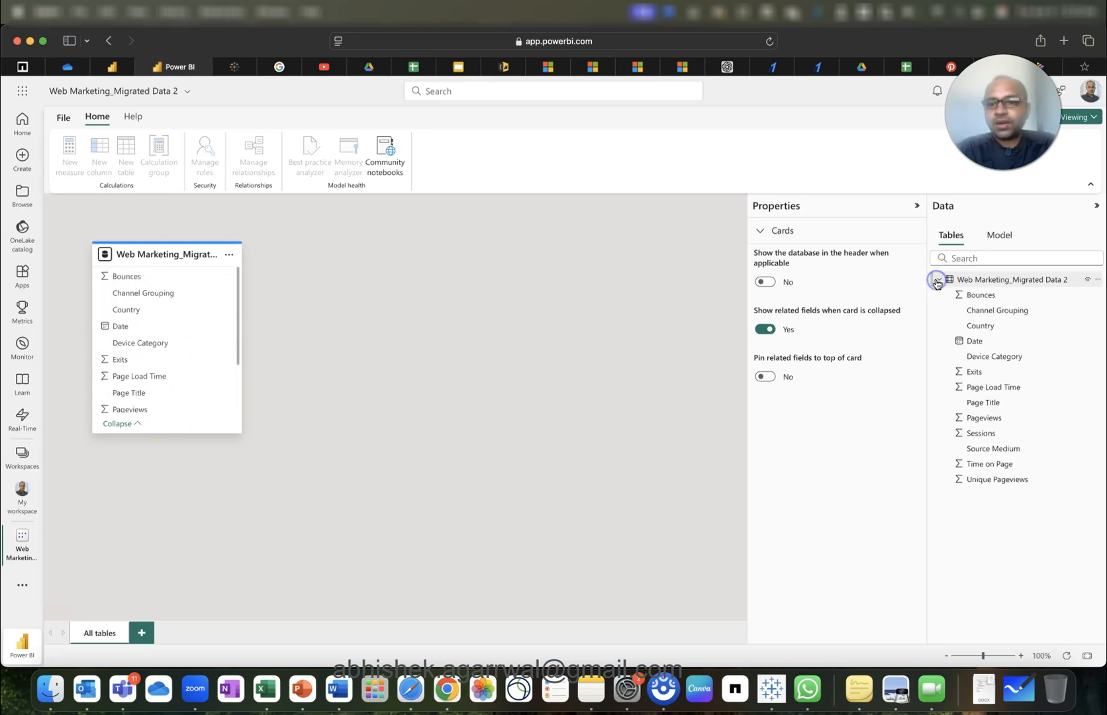
pyautogui.click(994, 299)
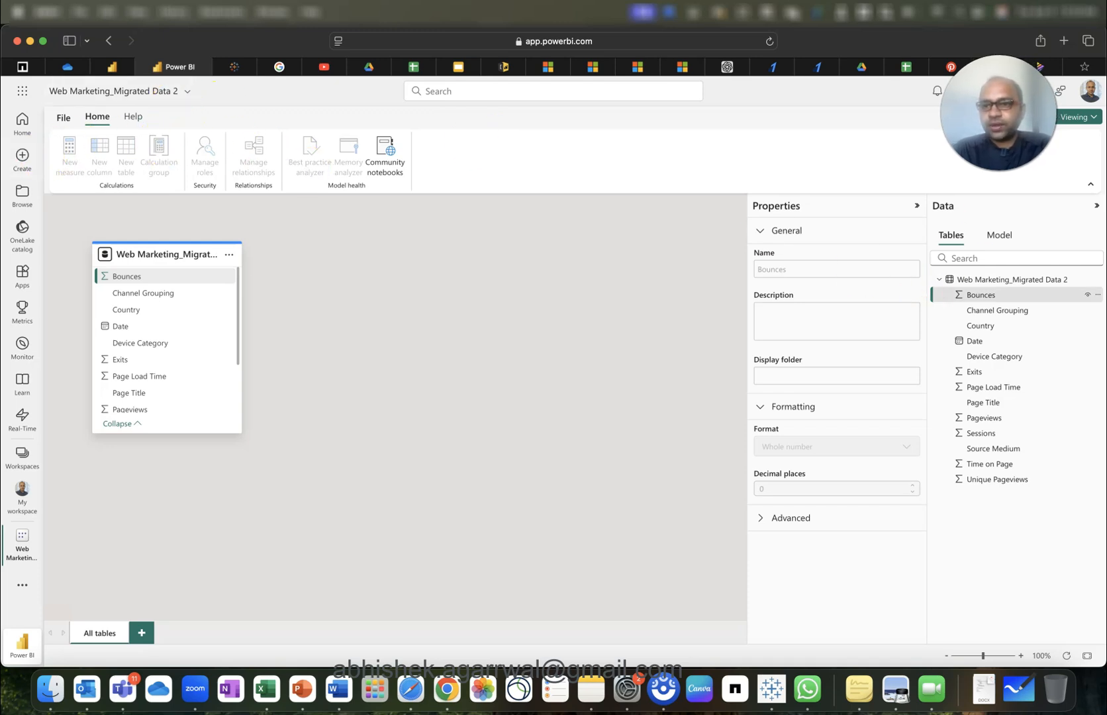
pyautogui.click(1089, 118)
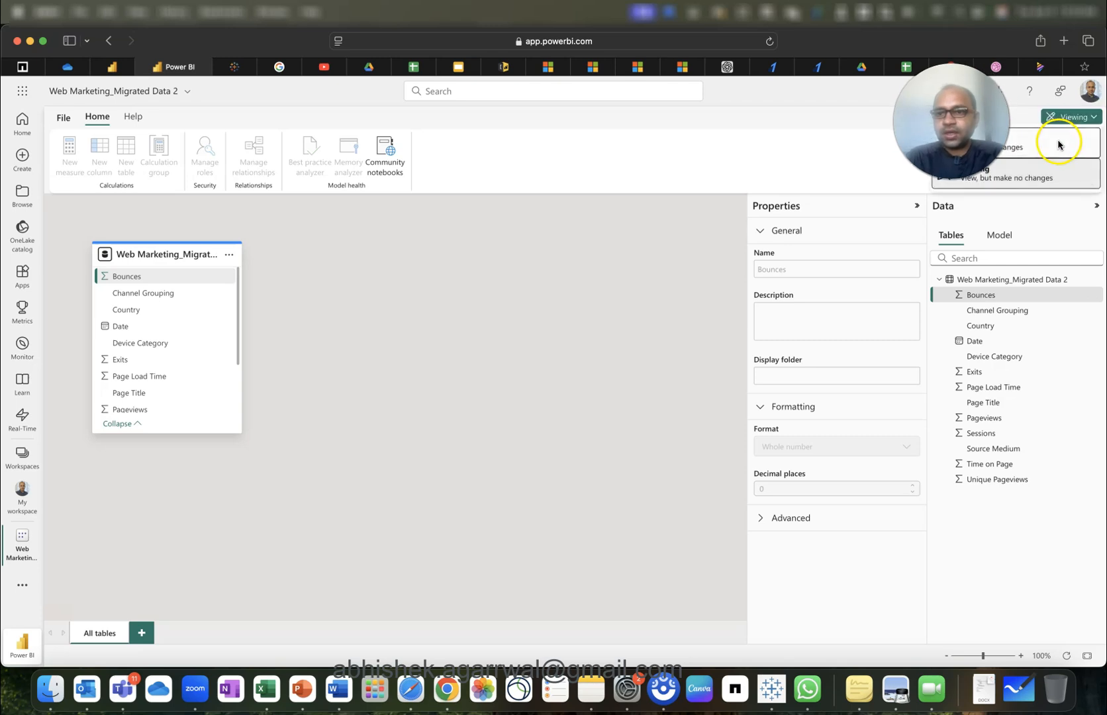
pyautogui.click(1060, 142)
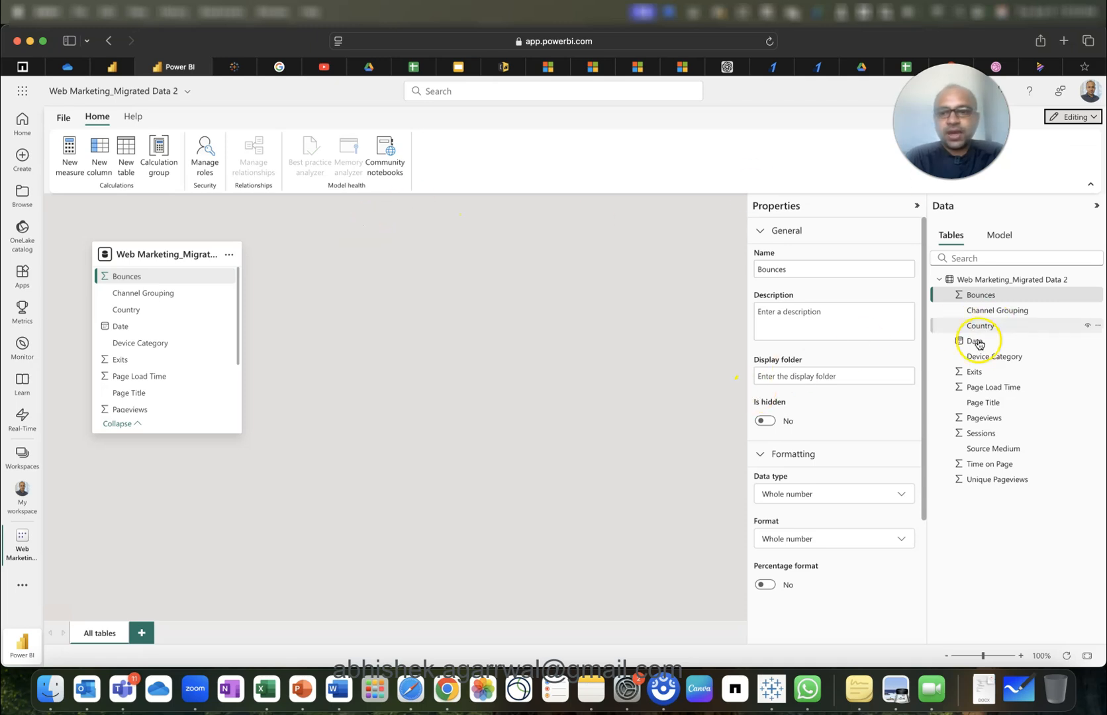
# Create a new measure named 'Last 3 month Bounce Rate Avg'.
pyautogui.click(77, 166)
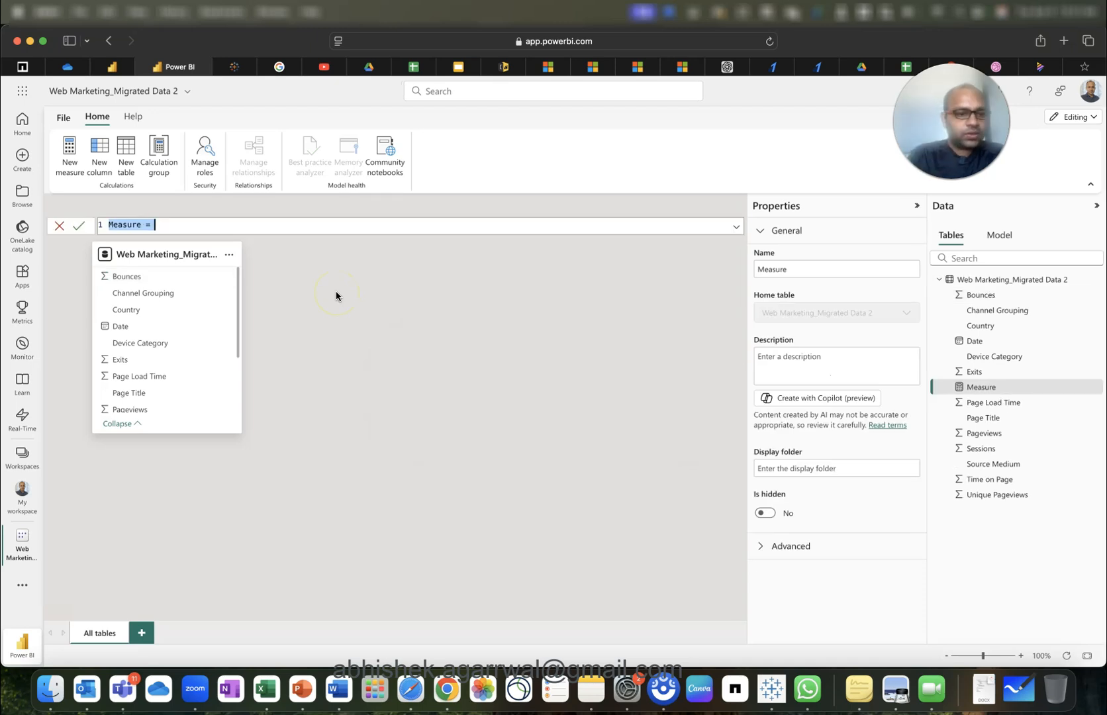
pyautogui.write('Last 3 mont')
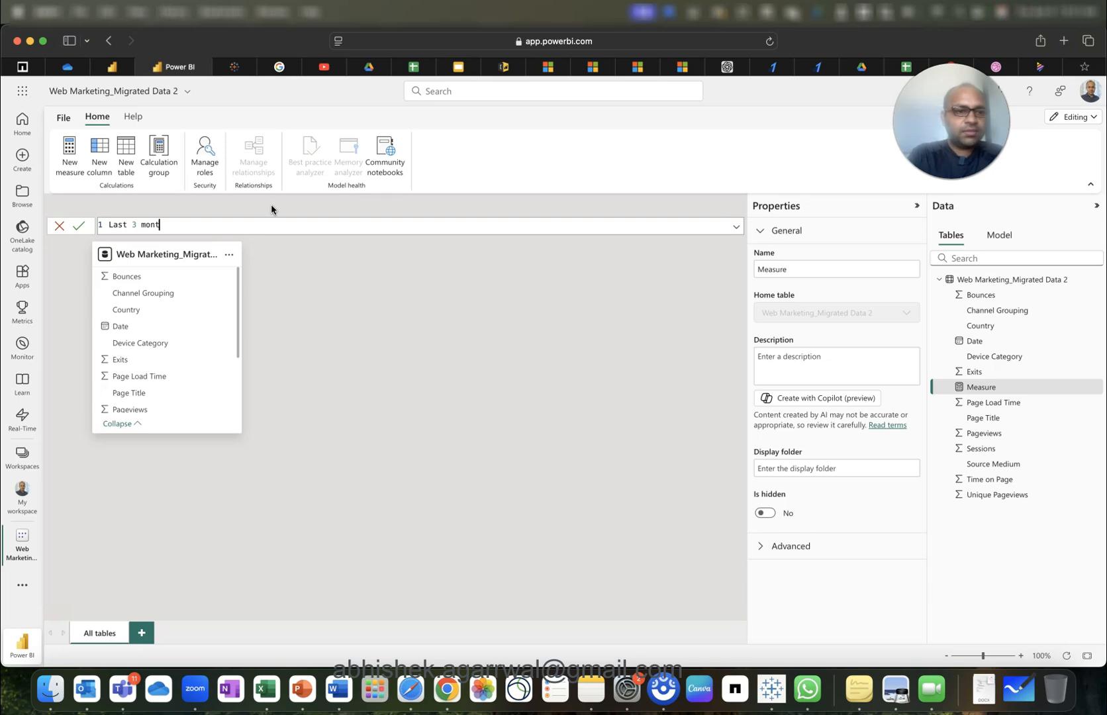
pyautogui.write('h Bounce')
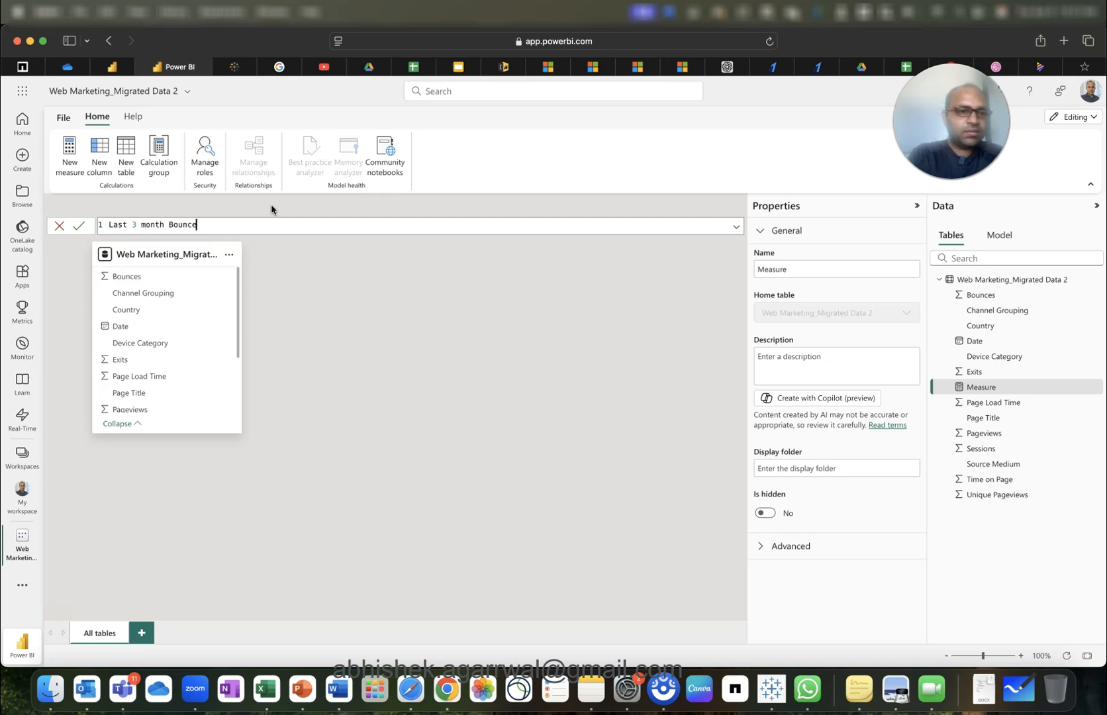
pyautogui.write(' Rate Avg =')
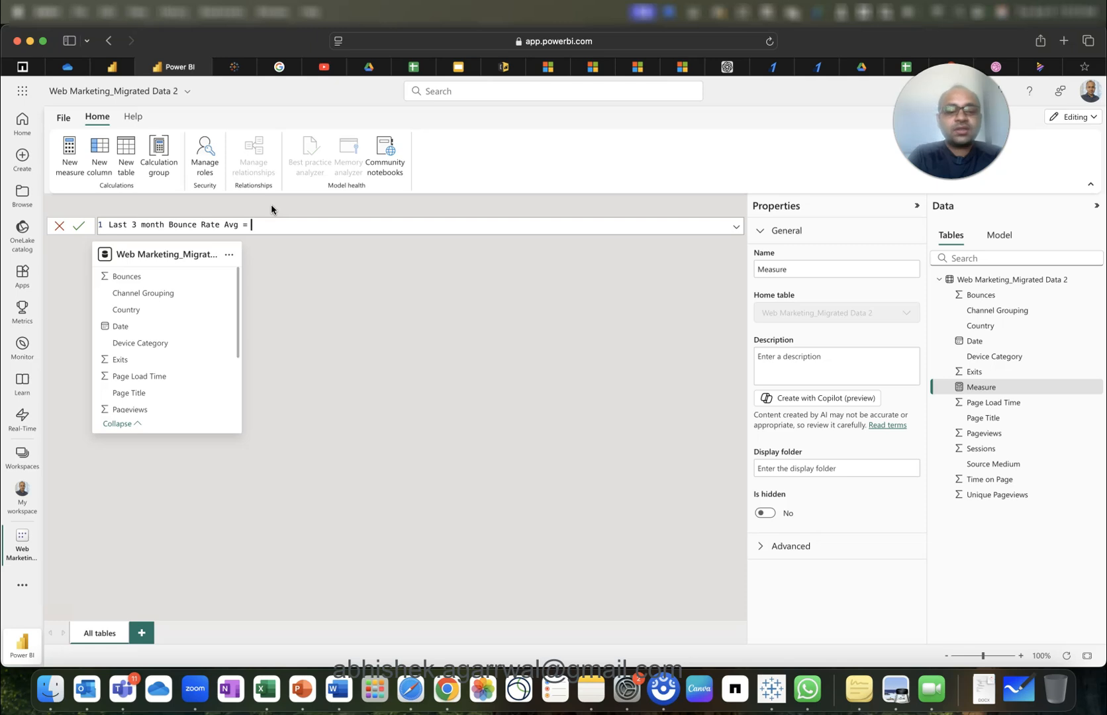
# On a new formula line, define VAR latest_date = MAX of the table's Date column.
pyautogui.hotkey('shift', 'Return')
pyautogui.write('v')
pyautogui.press('BackSpace')
pyautogui.write('VAR ')
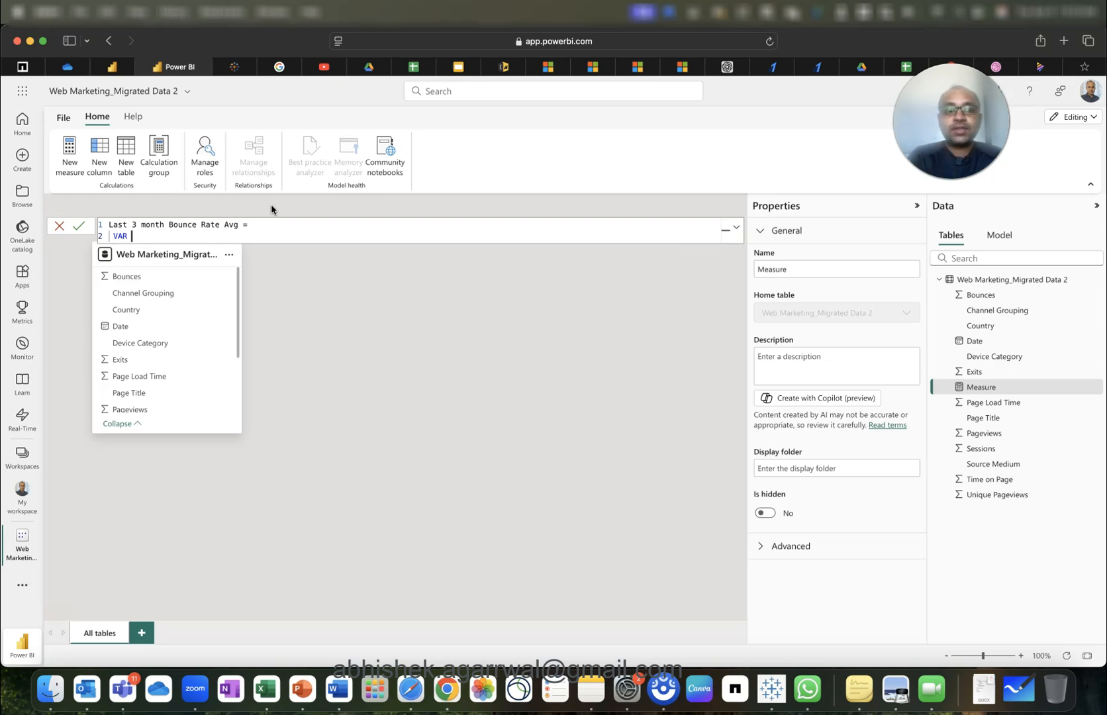
pyautogui.write('latest')
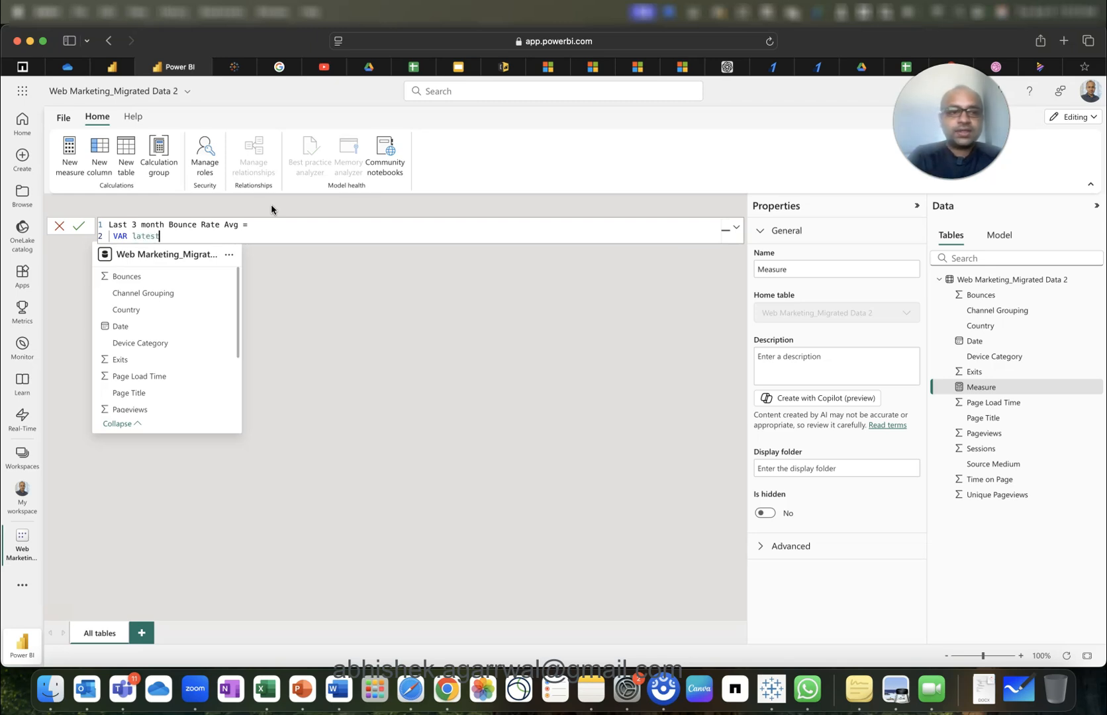
pyautogui.write('_date = ')
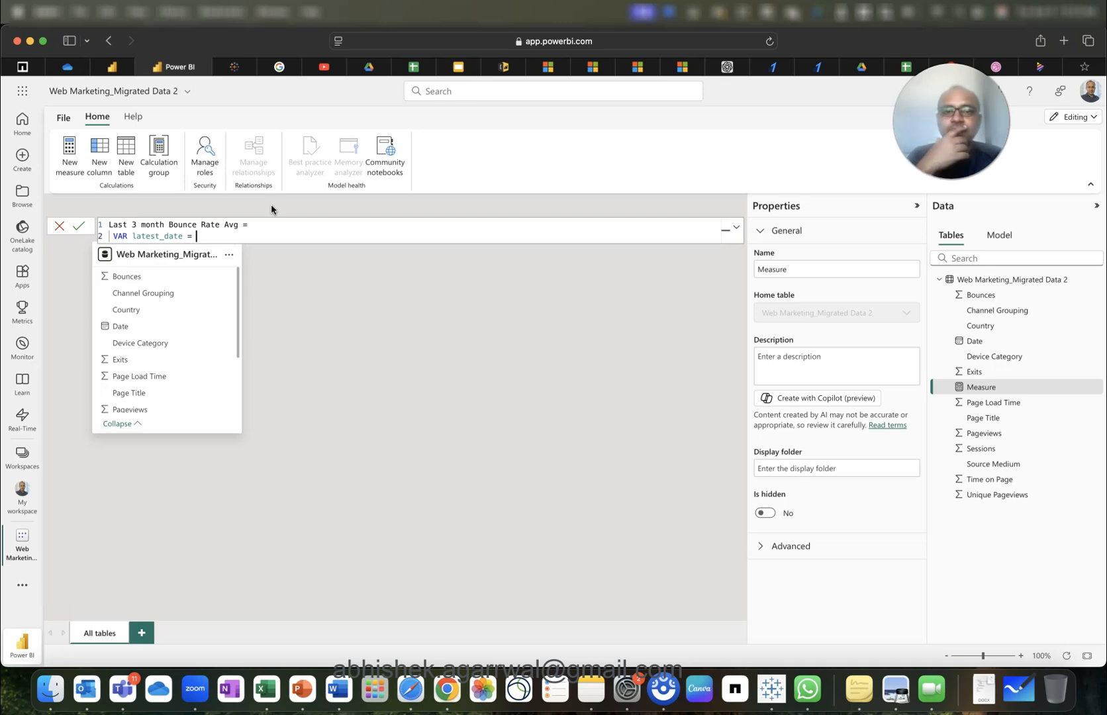
pyautogui.write('MAX(date')
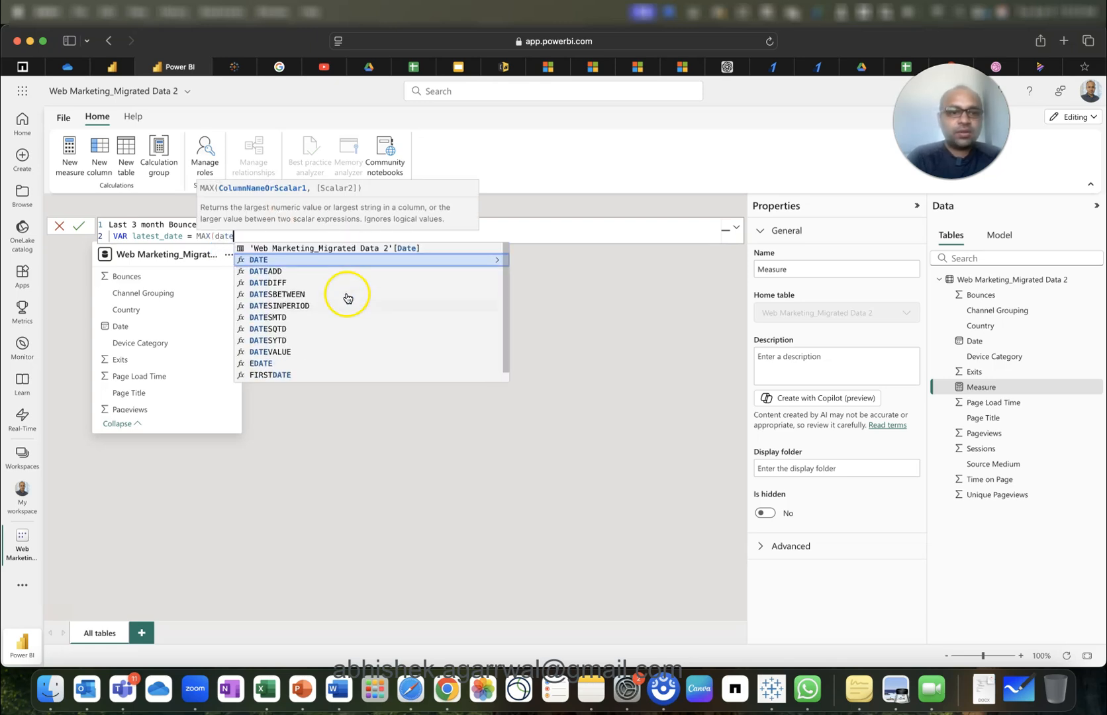
pyautogui.click(354, 249)
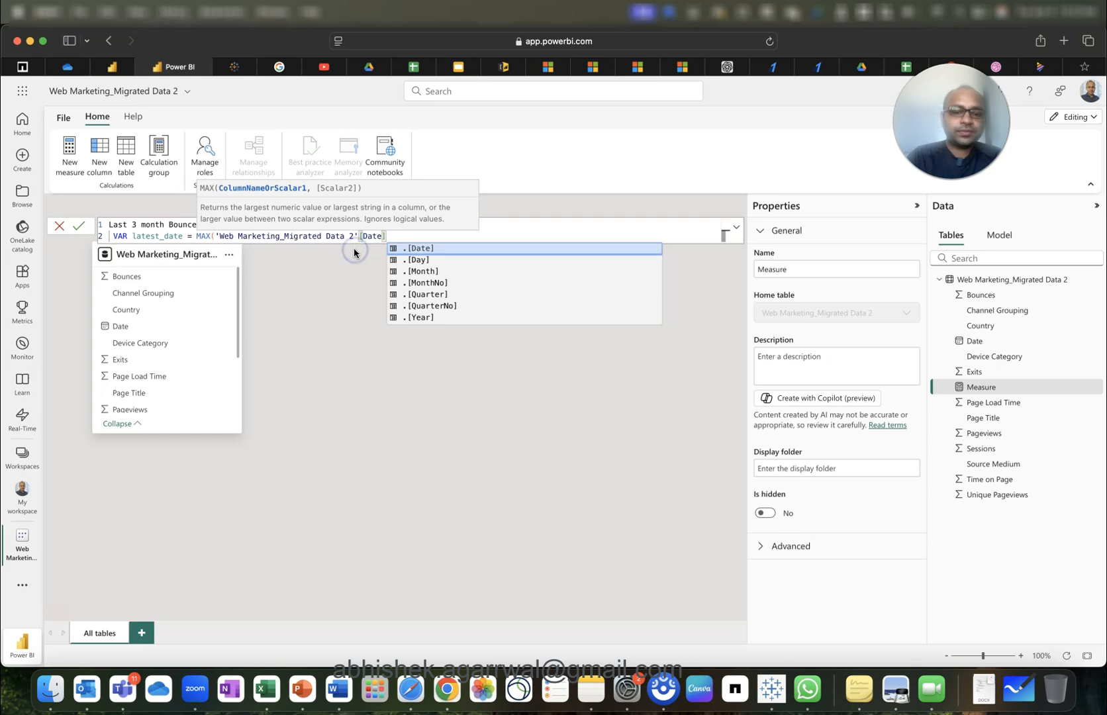
pyautogui.write(')')
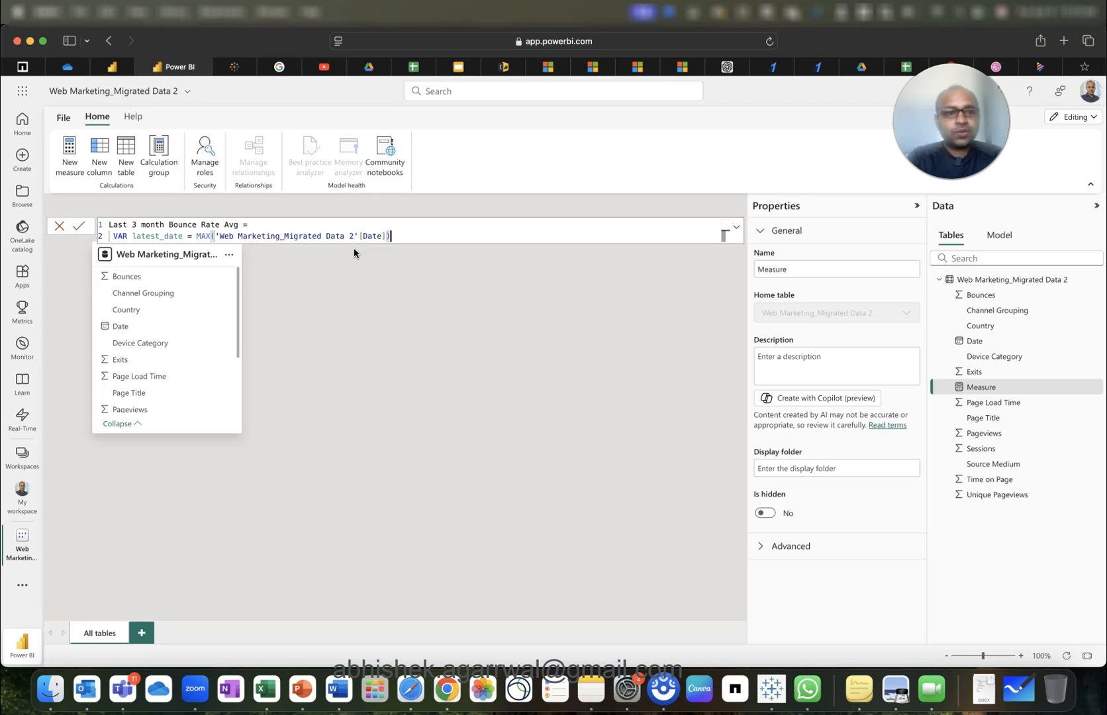
# Add RETURN latest_date and commit the measure.
pyautogui.hotkey('shift', 'Return')
pyautogui.write('RETURN')
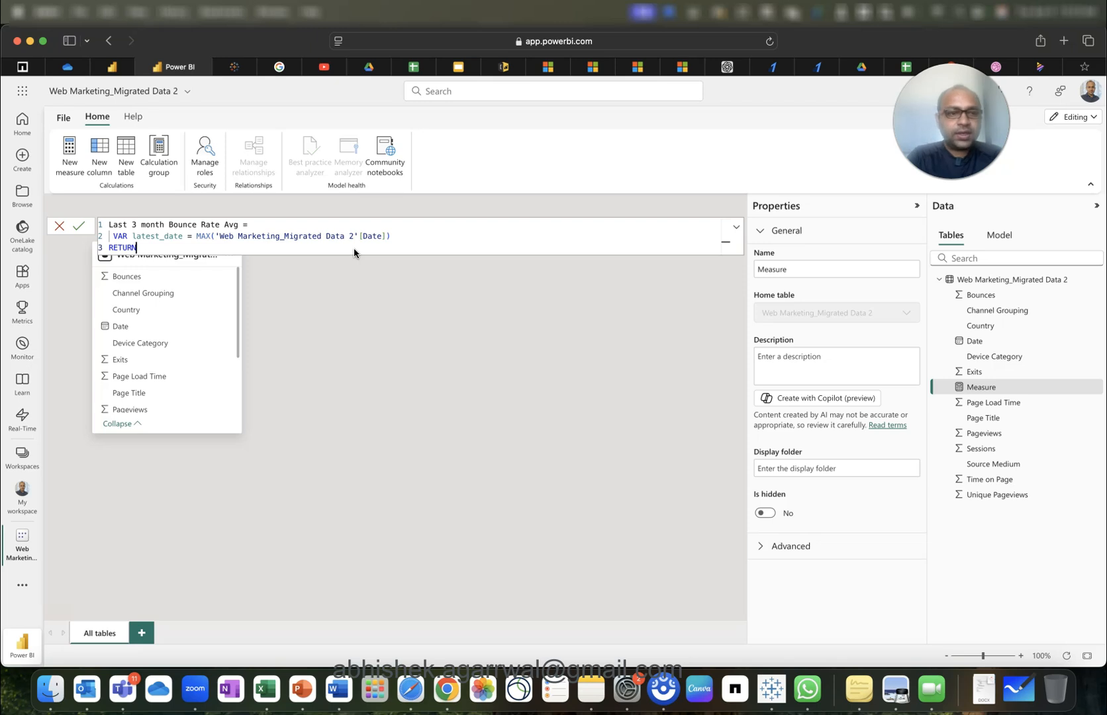
pyautogui.hotkey('shift', 'Return')
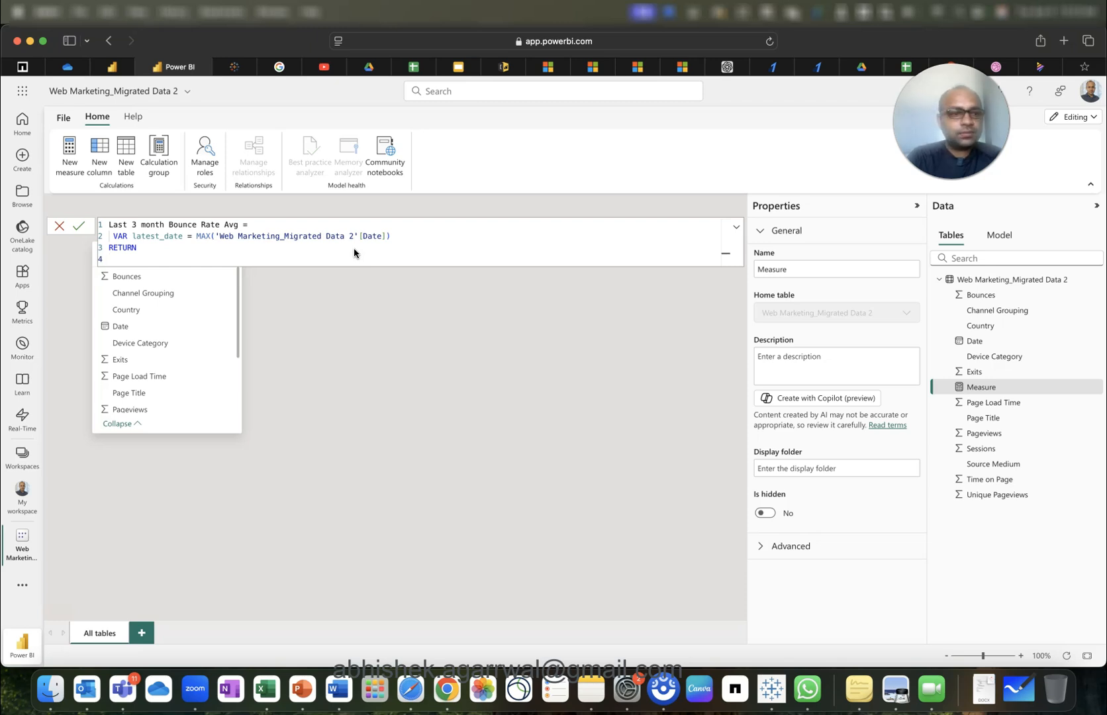
pyautogui.write('lat')
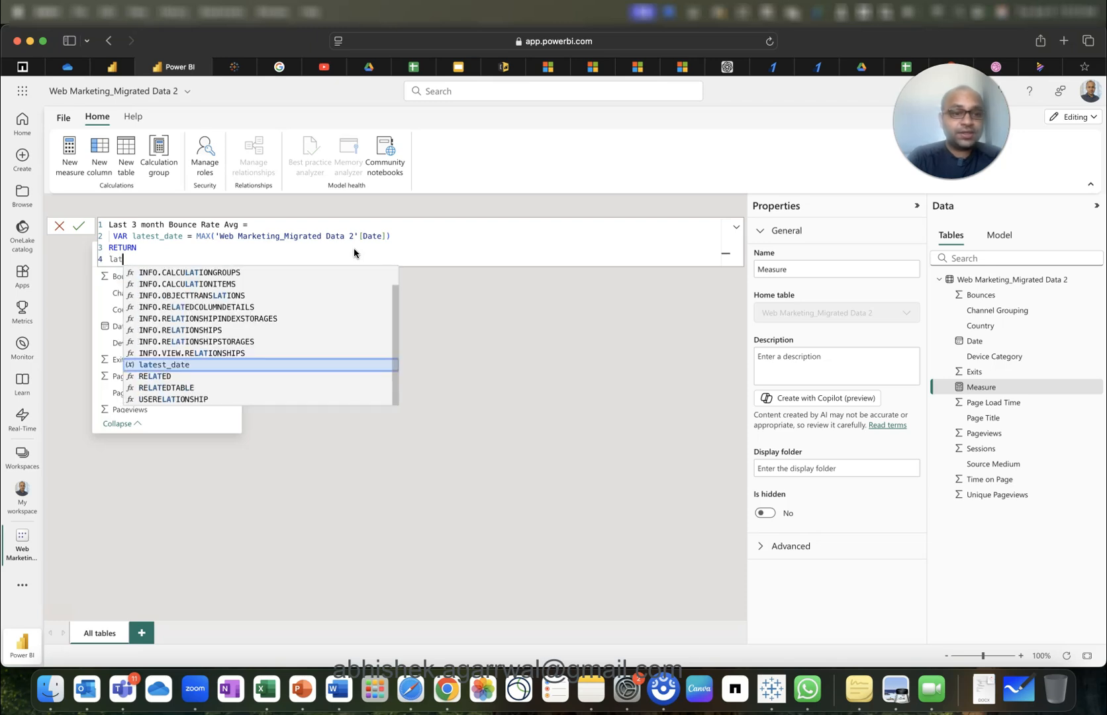
pyautogui.press('Tab')
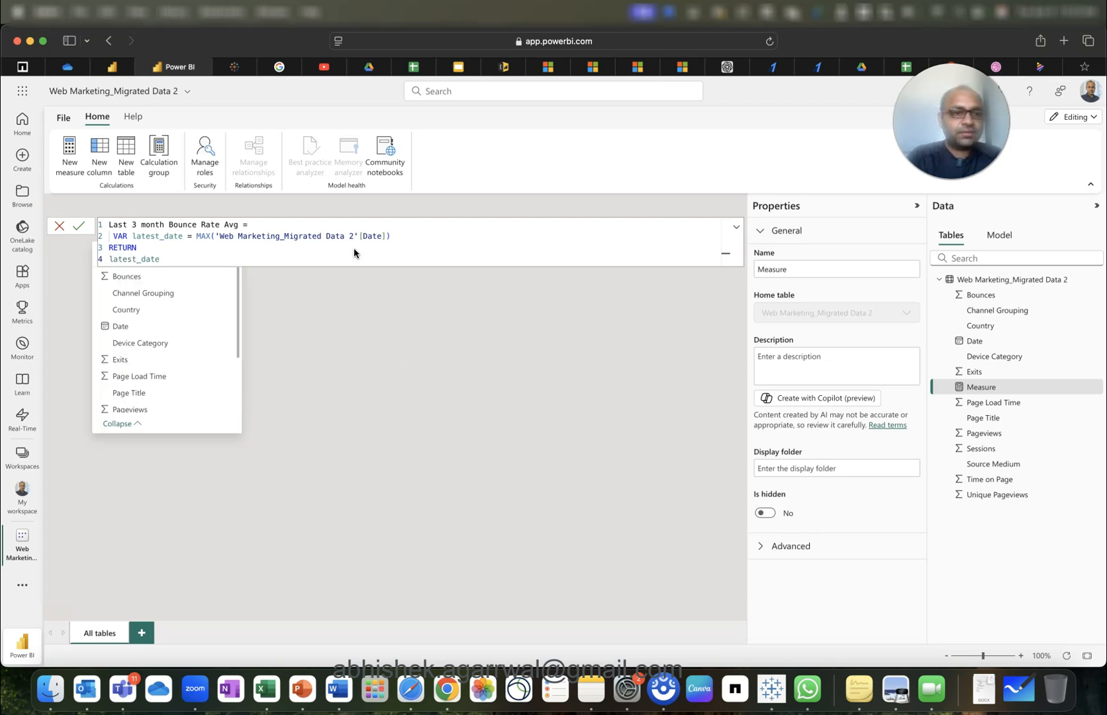
pyautogui.click(80, 227)
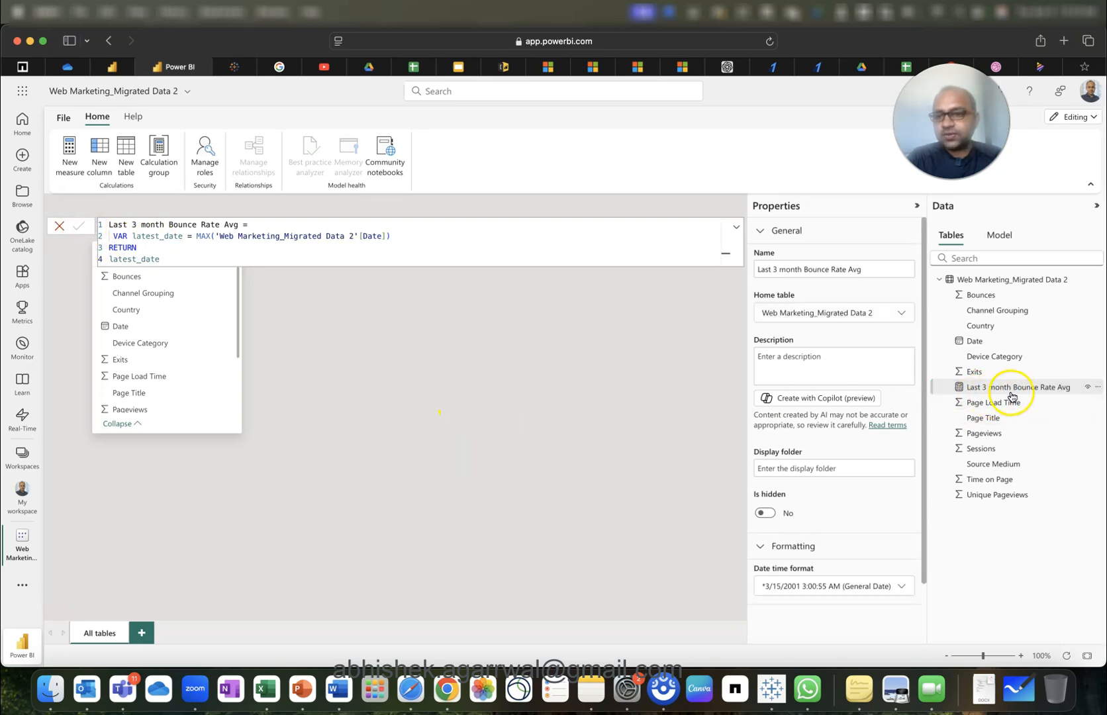
# On a new Page 2, add a card visual showing Last 3 month Bounce Rate Avg.
pyautogui.click(114, 70)
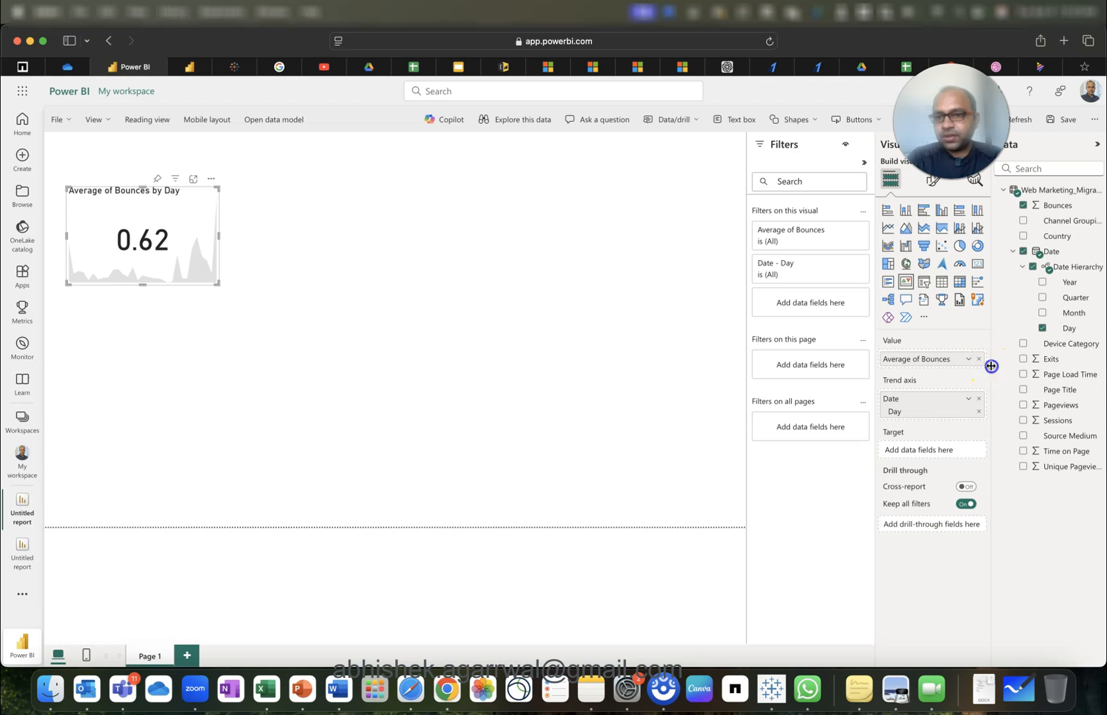
pyautogui.moveTo(991, 367); pyautogui.dragTo(947, 368)
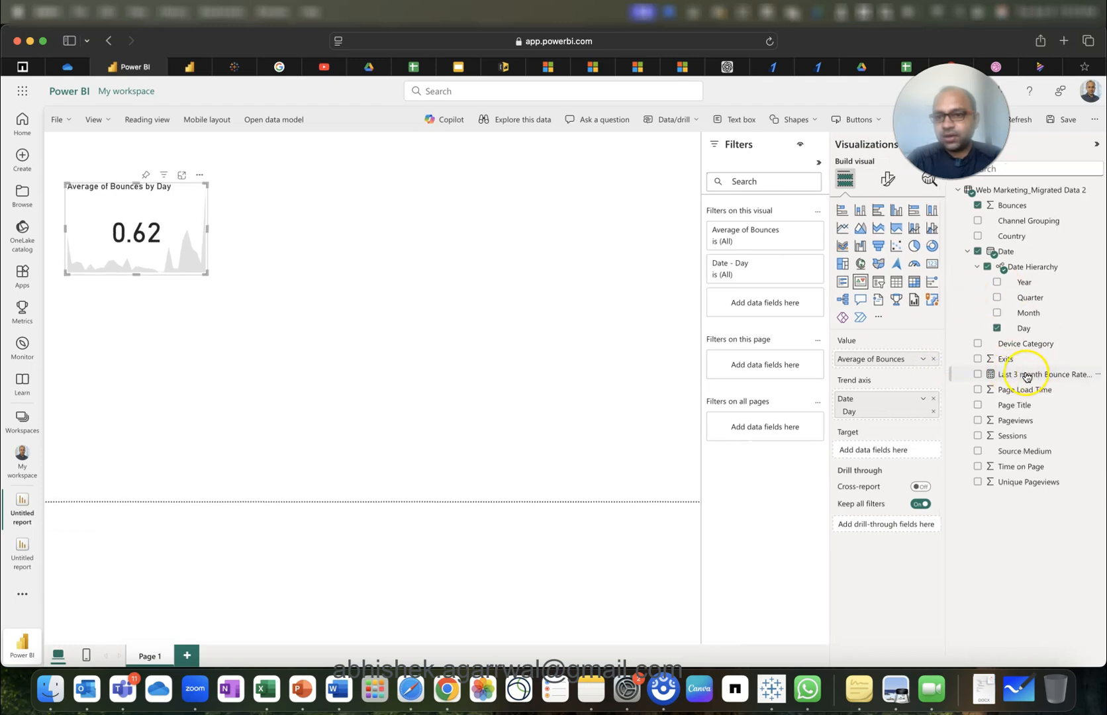
pyautogui.click(190, 656)
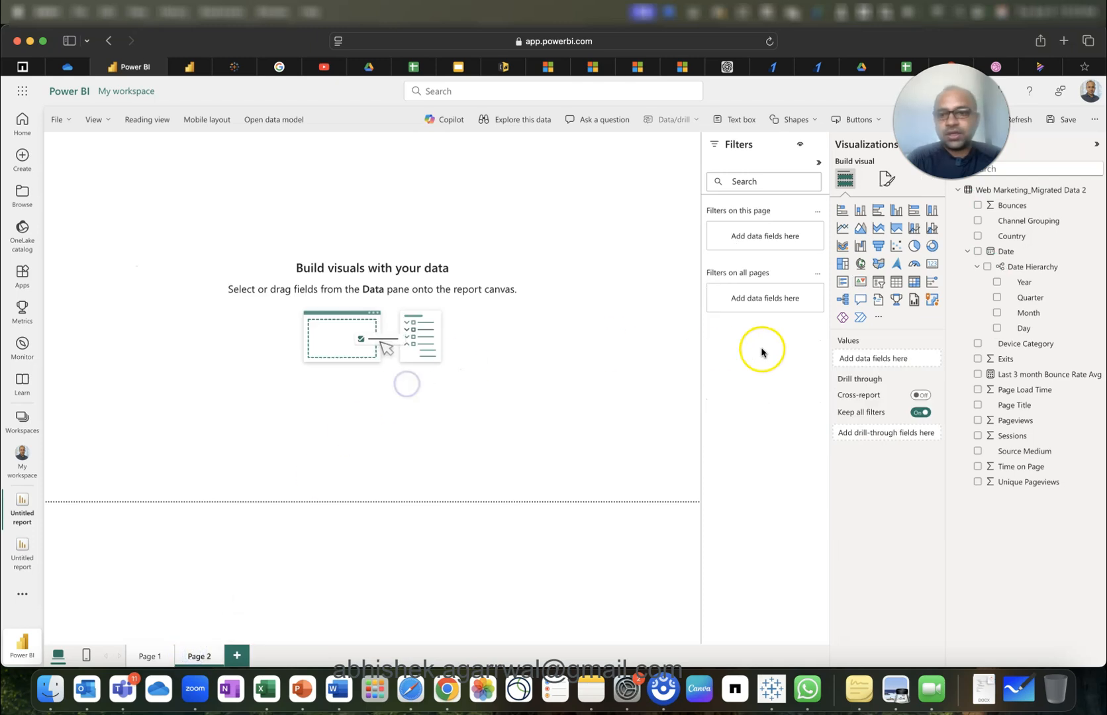
pyautogui.click(932, 265)
pyautogui.moveTo(147, 224); pyautogui.dragTo(428, 262)
pyautogui.moveTo(474, 175); pyautogui.dragTo(435, 222)
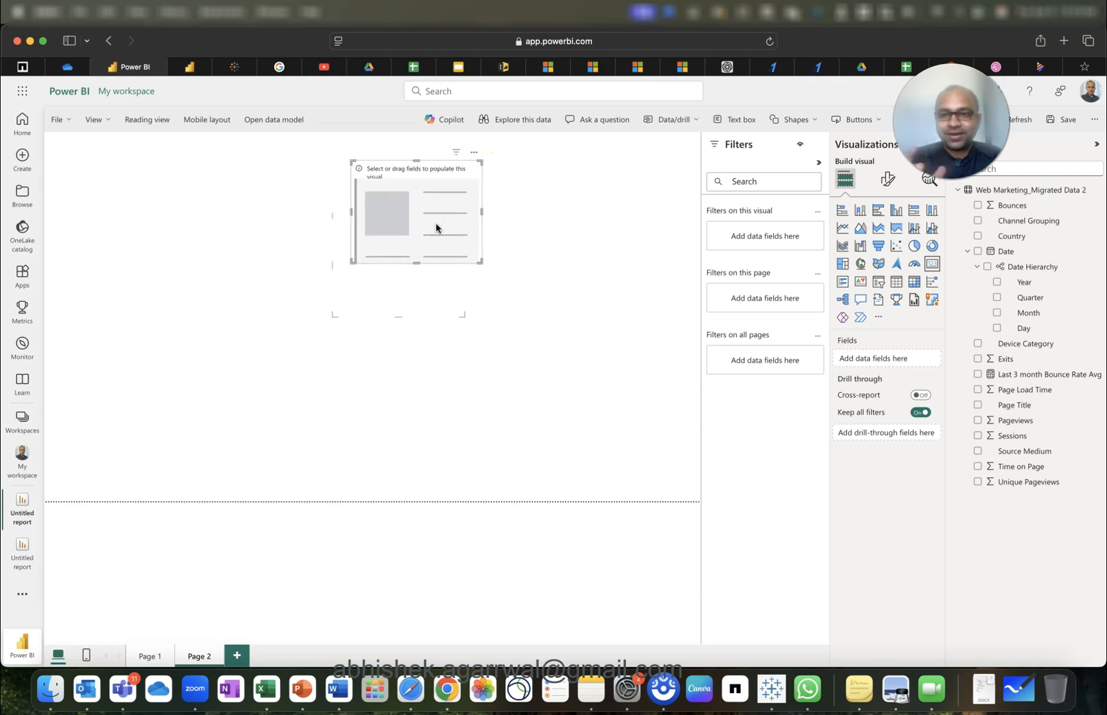
pyautogui.click(979, 375)
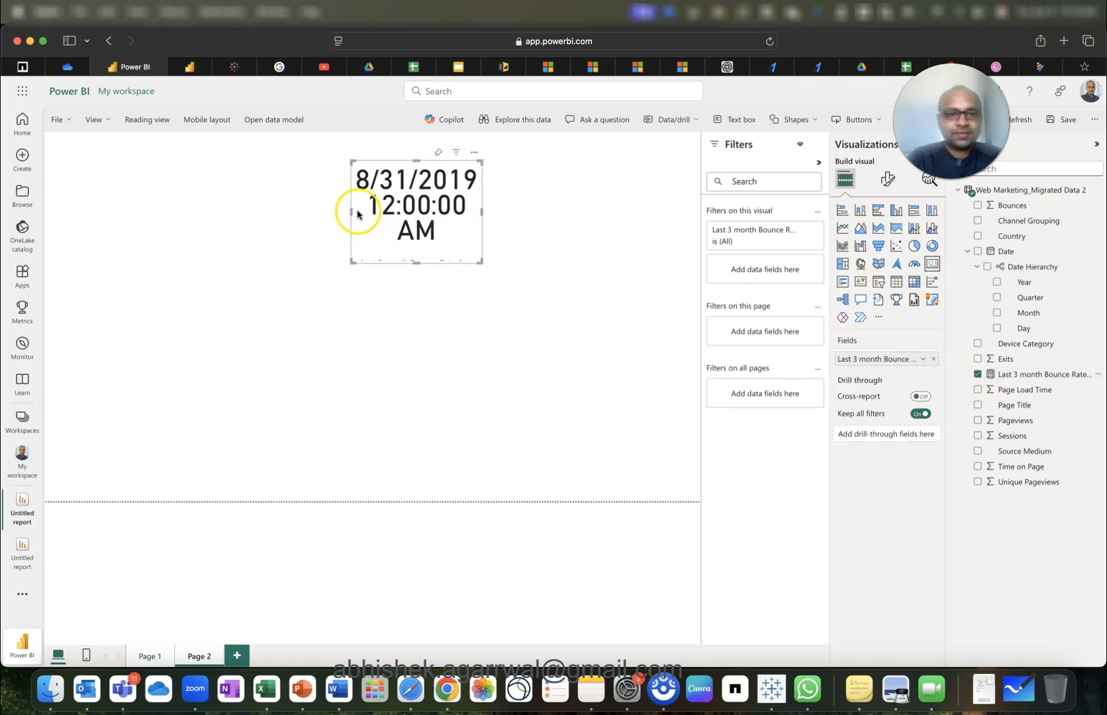
# Widen the card so its date fits on one line, move it to the top, and add an empty table.
pyautogui.moveTo(351, 211); pyautogui.dragTo(168, 202)
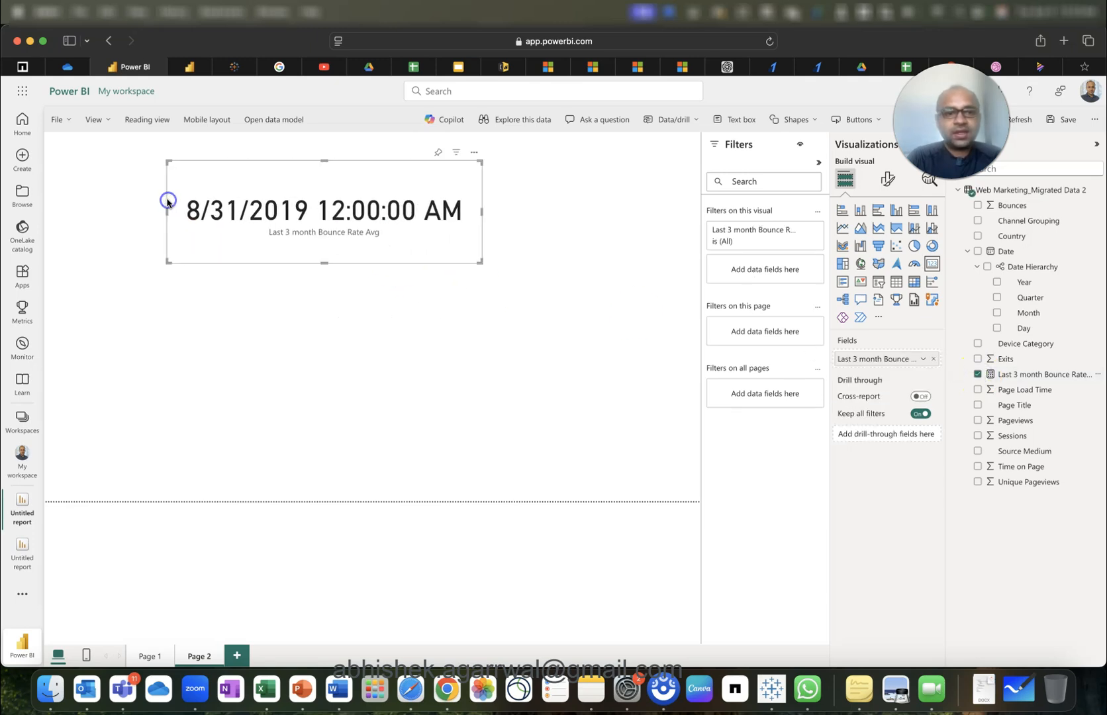
pyautogui.moveTo(278, 224); pyautogui.dragTo(349, 191)
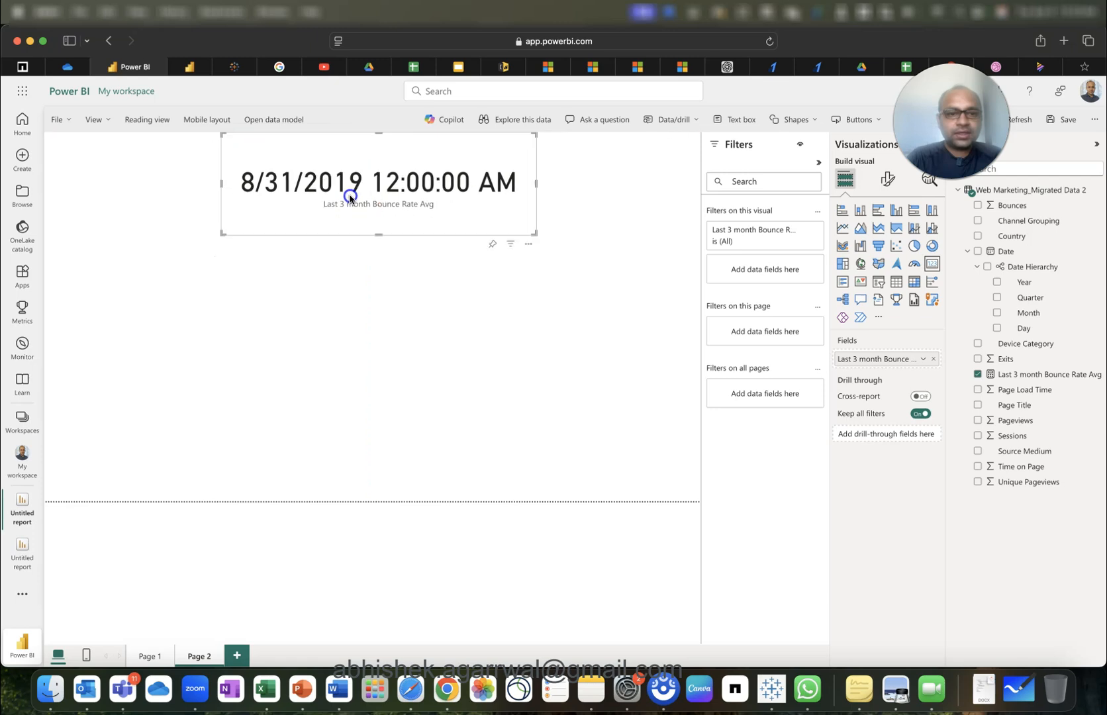
pyautogui.click(348, 316)
pyautogui.click(359, 185)
pyautogui.click(480, 347)
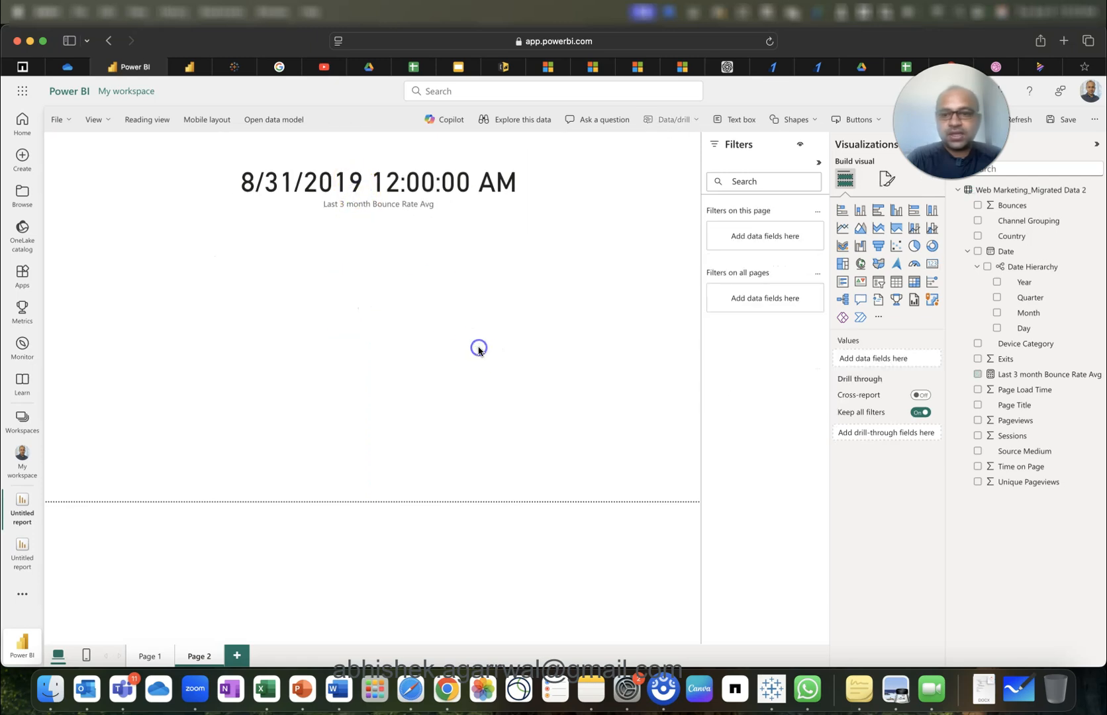
pyautogui.click(897, 281)
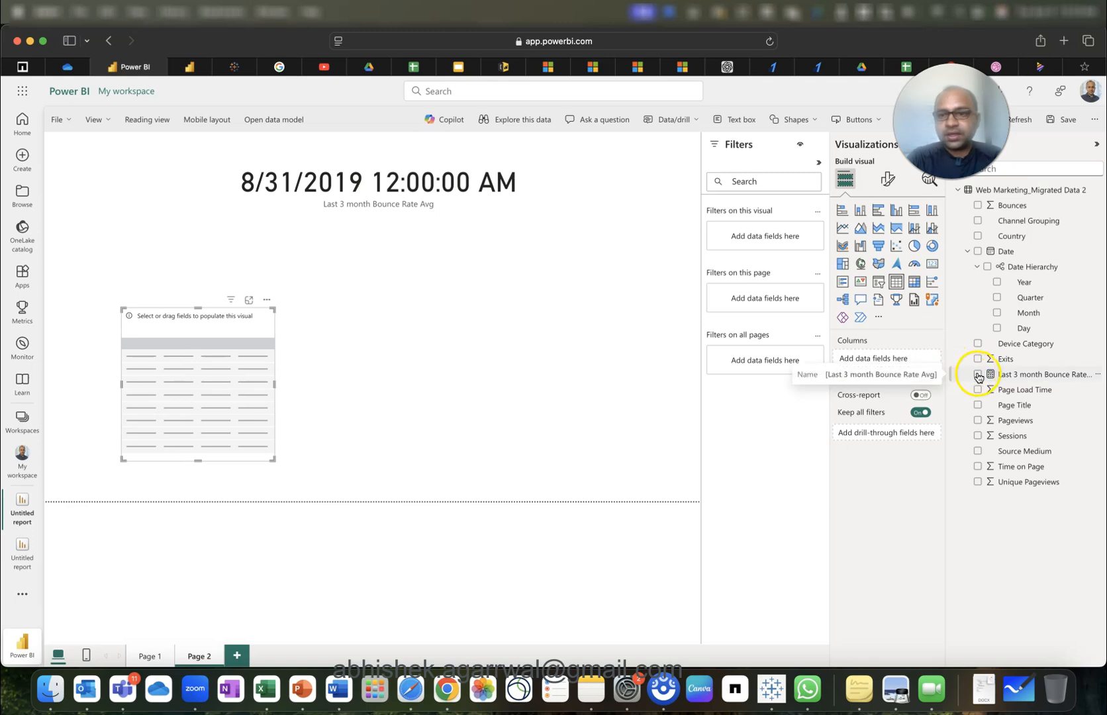
# Fill the table with plain Date values instead of the Date Hierarchy.
pyautogui.click(978, 253)
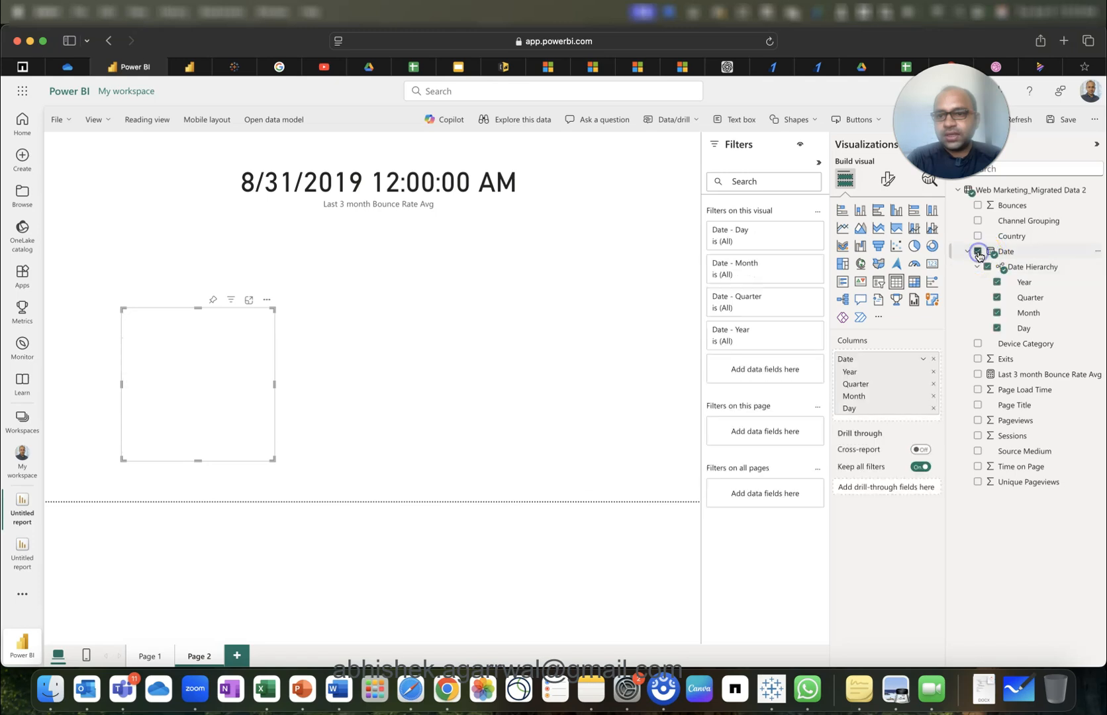
pyautogui.click(924, 361)
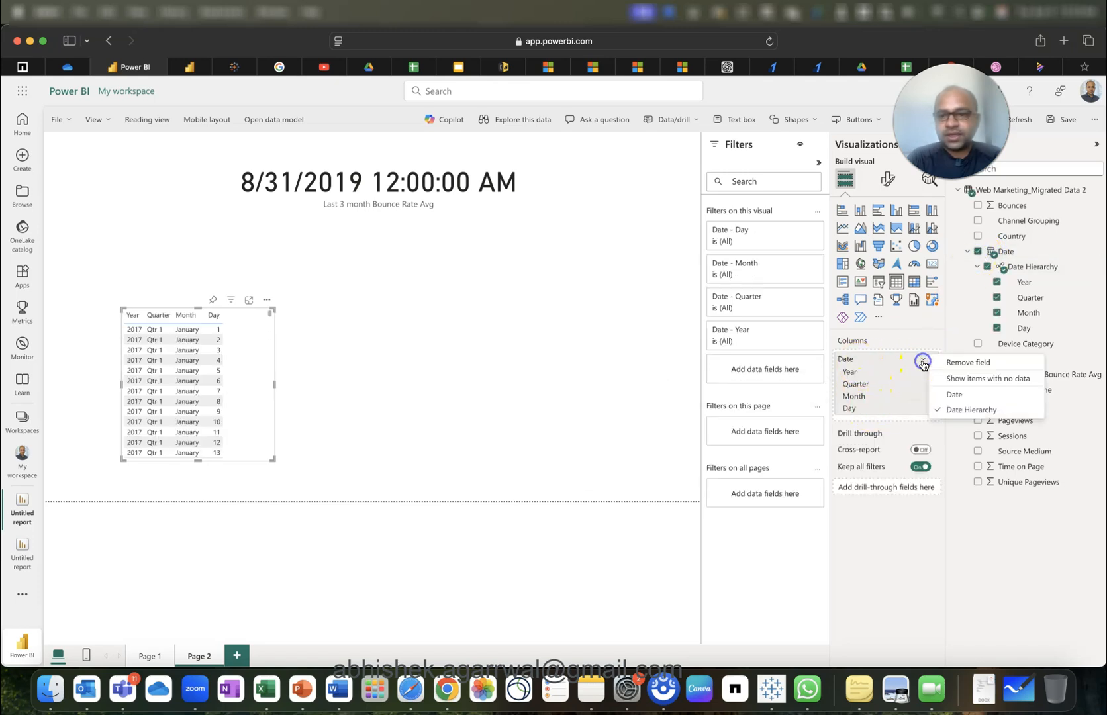
pyautogui.click(955, 393)
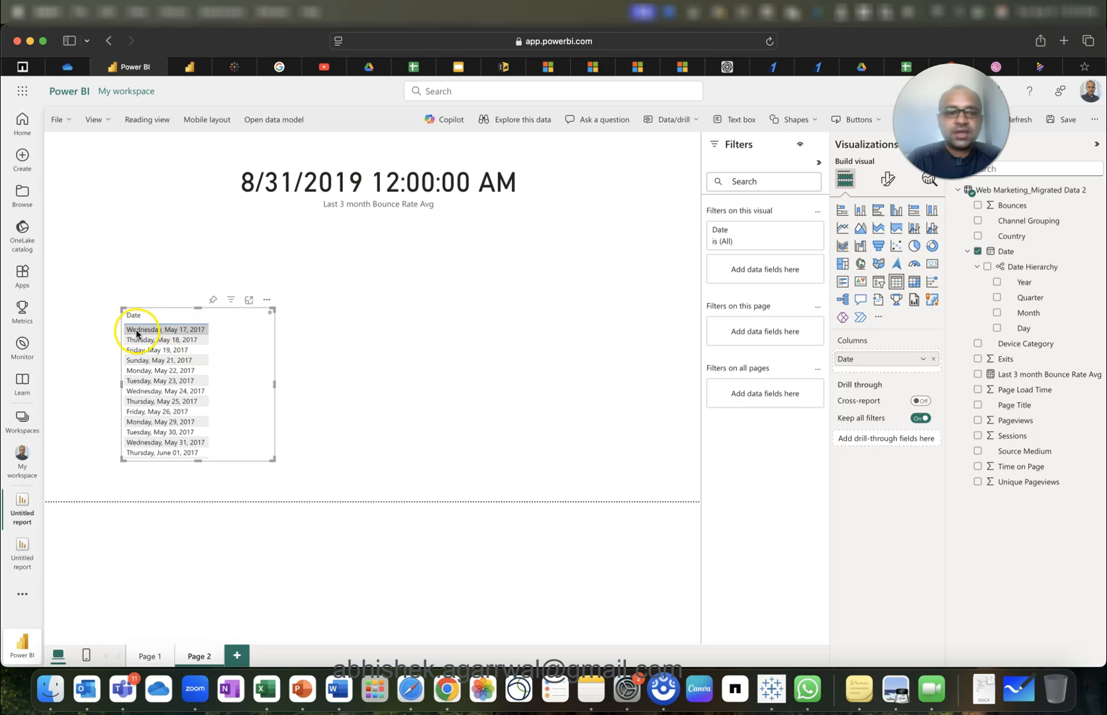
# Sort the dates oldest first and narrow the table at the page's left.
pyautogui.click(179, 318)
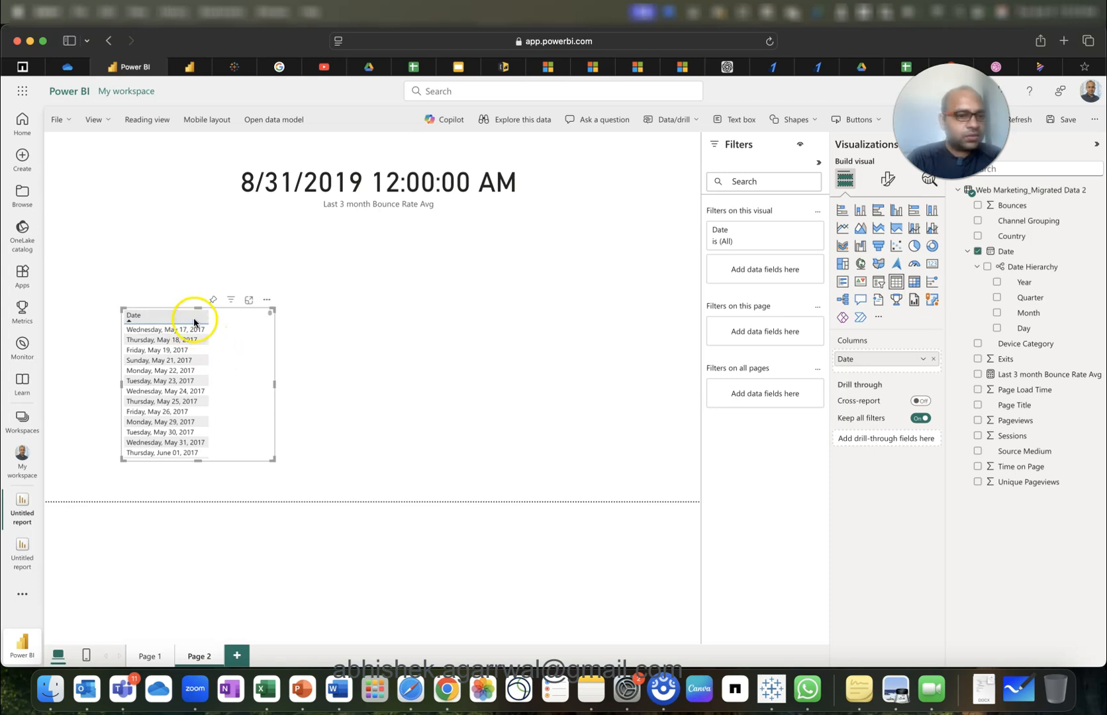
pyautogui.click(194, 322)
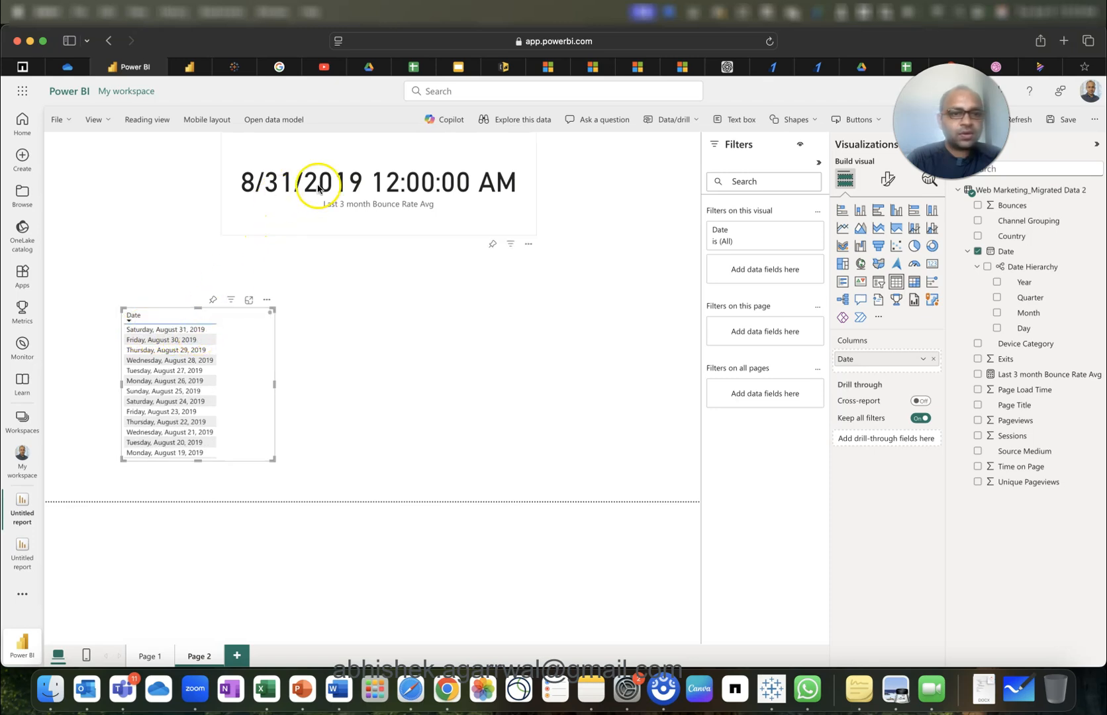
pyautogui.click(197, 316)
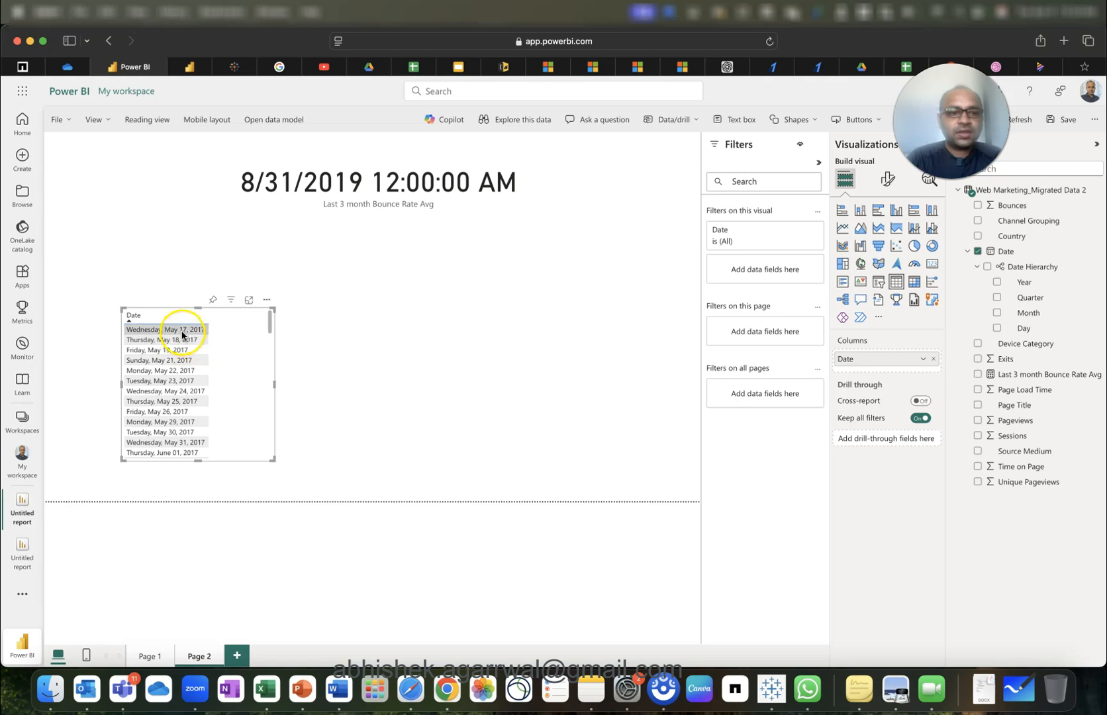
pyautogui.moveTo(276, 383); pyautogui.dragTo(170, 341)
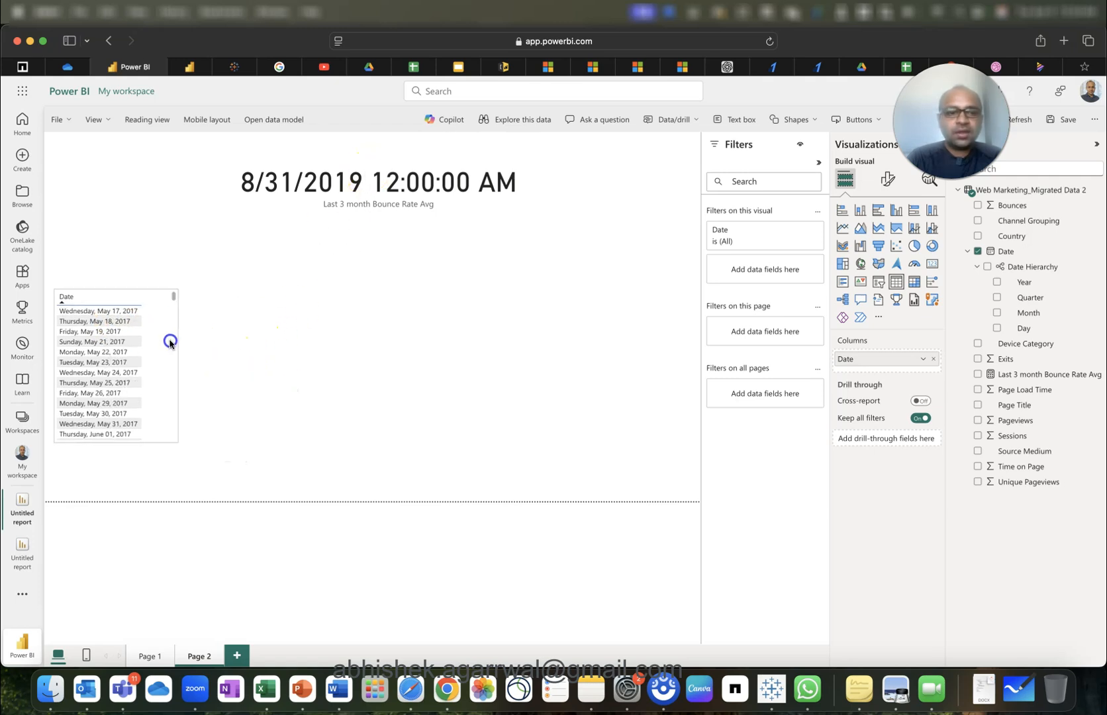
pyautogui.click(378, 326)
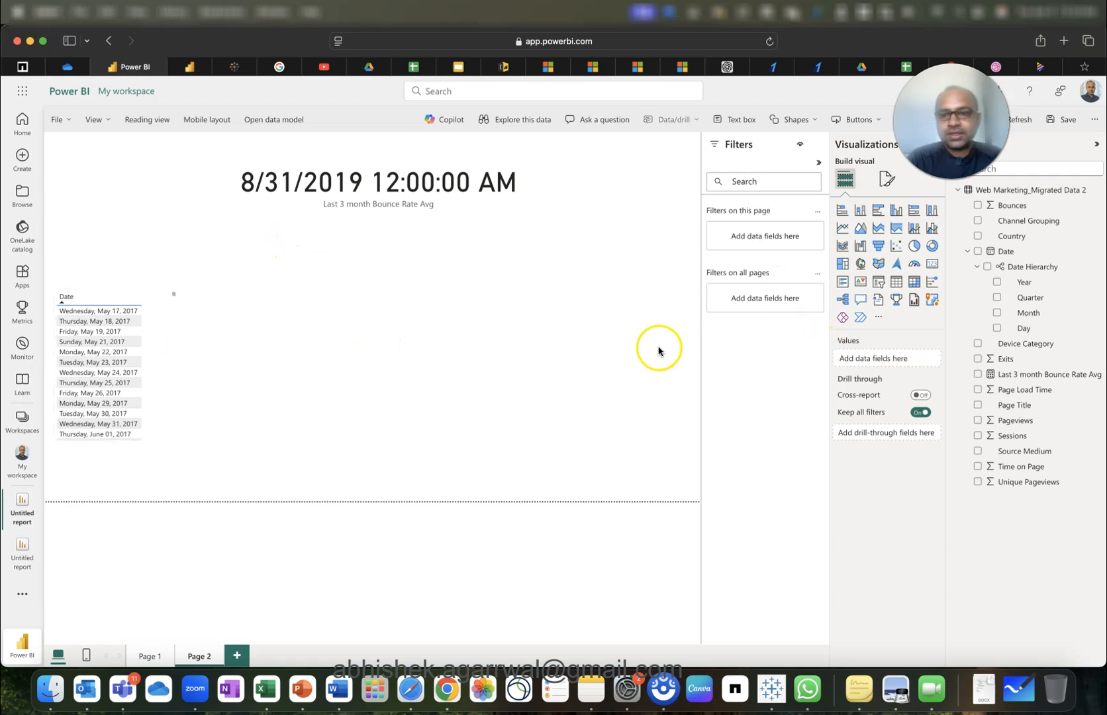
# Add a taller second table listing Country with a Last 3 month Bounce Rate Avg column.
pyautogui.click(435, 185)
pyautogui.click(529, 352)
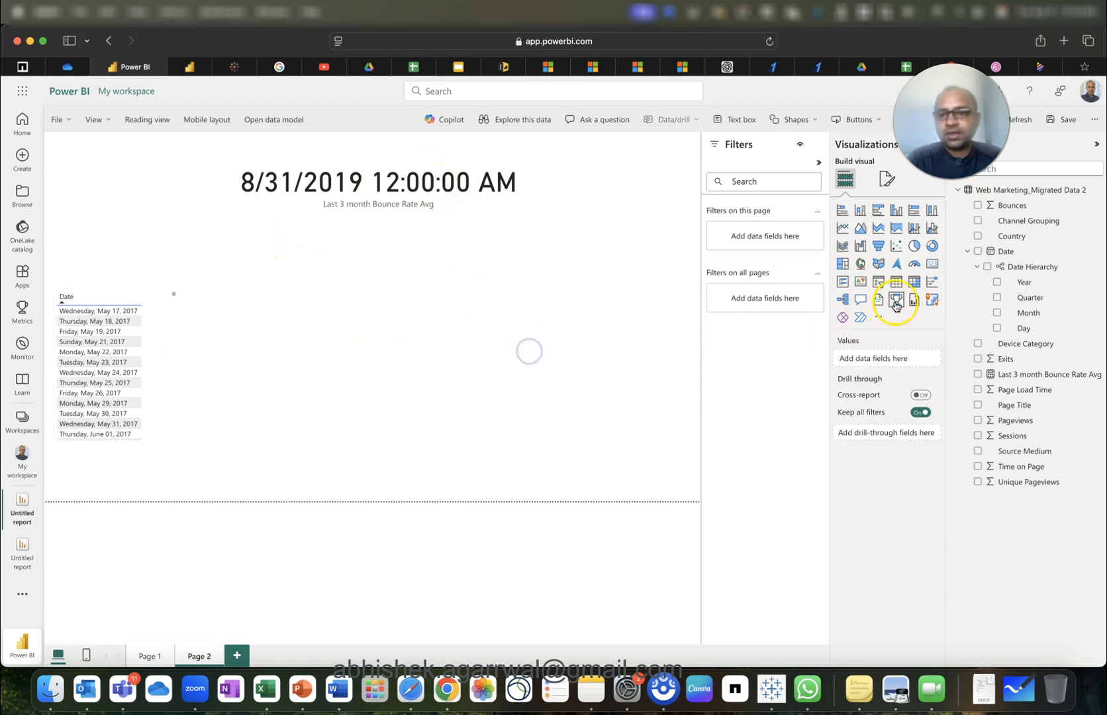
pyautogui.click(897, 281)
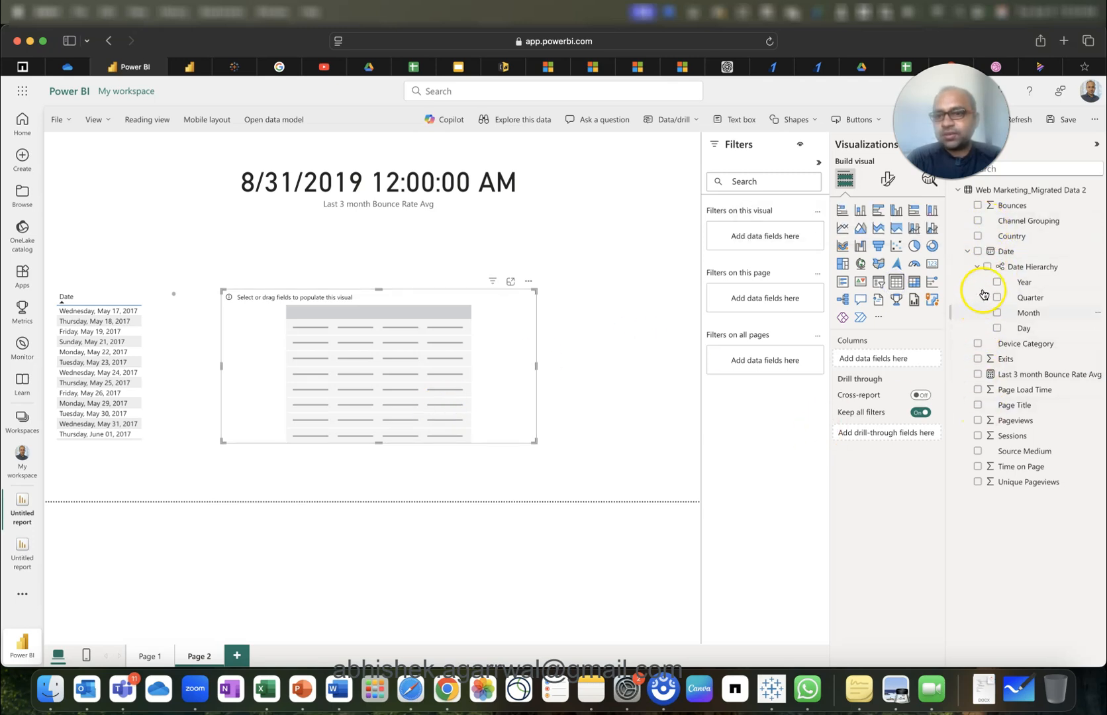
pyautogui.click(978, 237)
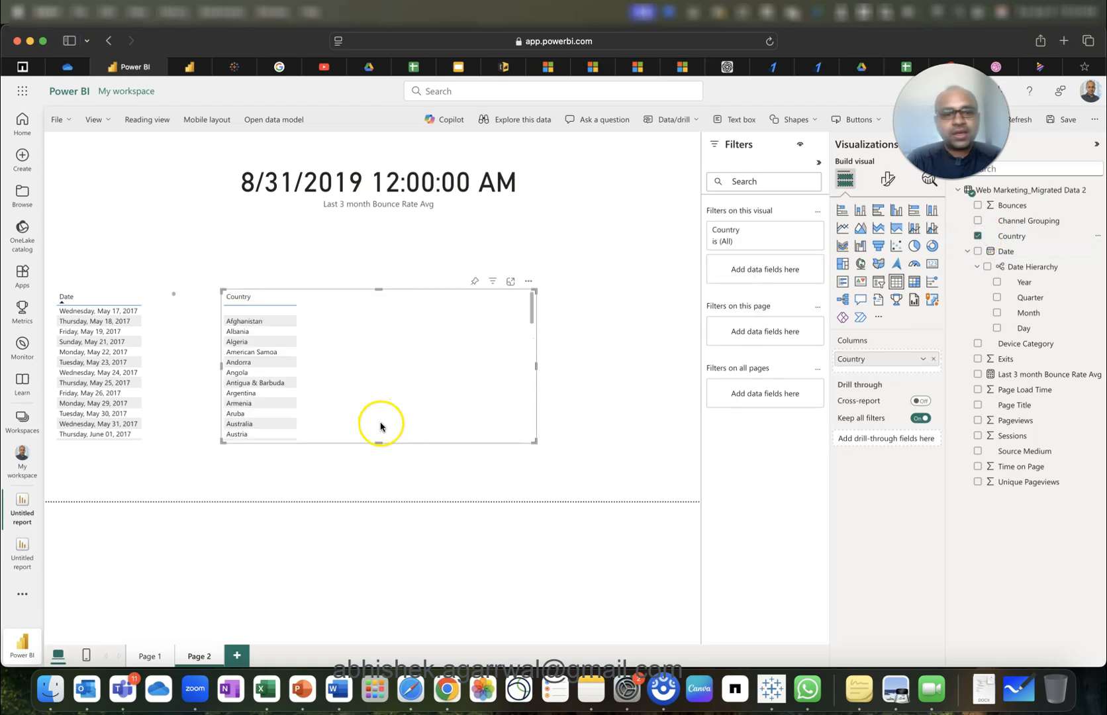
pyautogui.moveTo(378, 443); pyautogui.dragTo(378, 497)
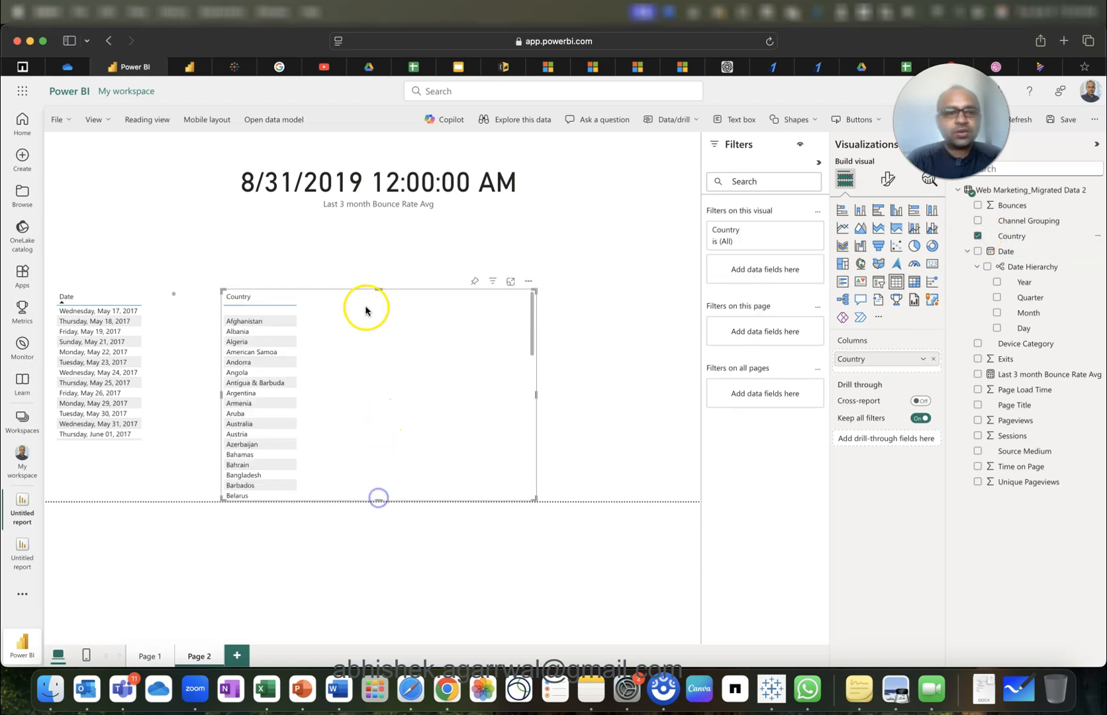
pyautogui.click(389, 191)
pyautogui.click(387, 375)
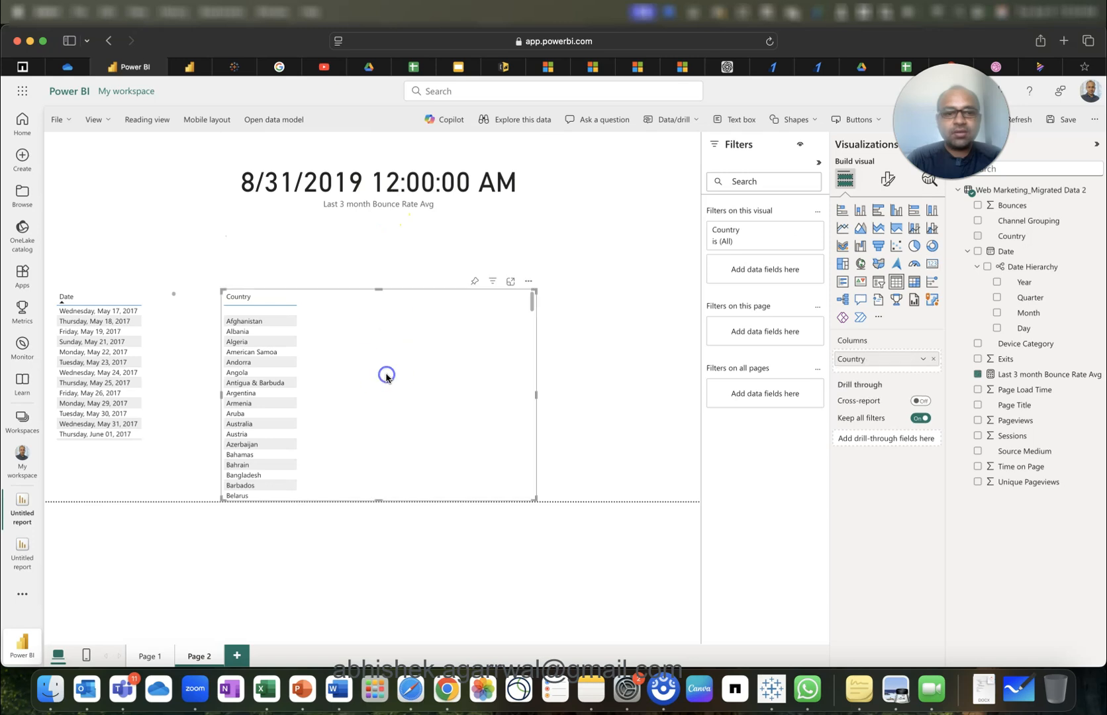
pyautogui.moveTo(1038, 374); pyautogui.dragTo(887, 366)
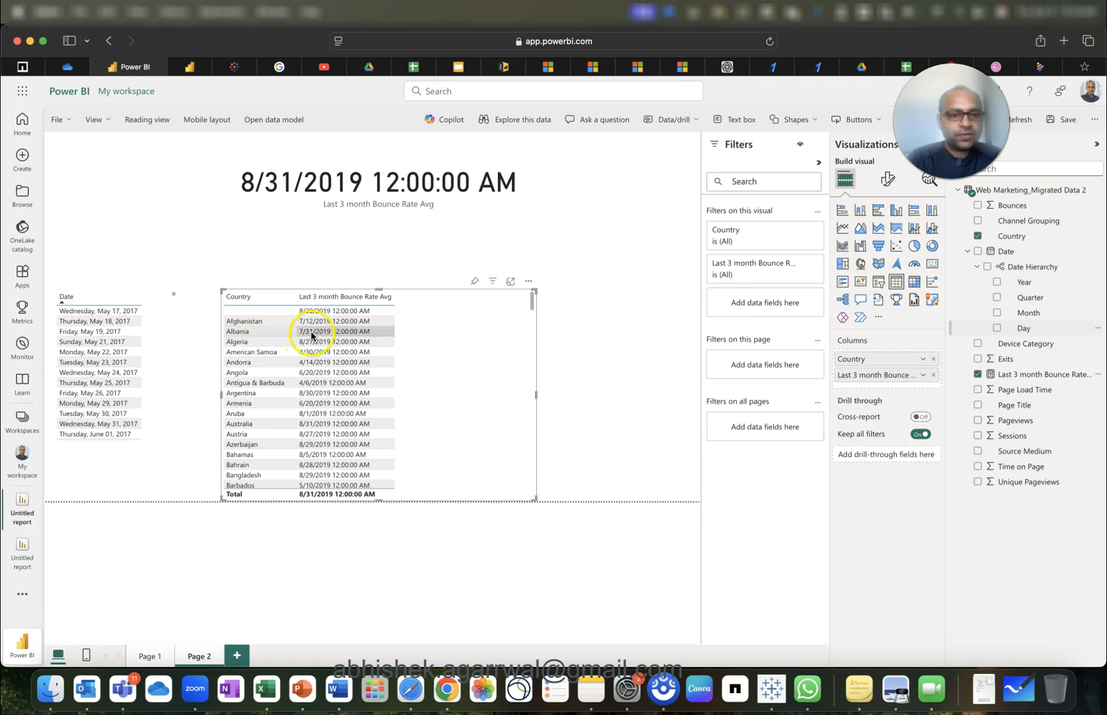
pyautogui.scroll(-5, 328, 453)
pyautogui.scroll(-5, 327, 455)
pyautogui.scroll(15, 328, 455)
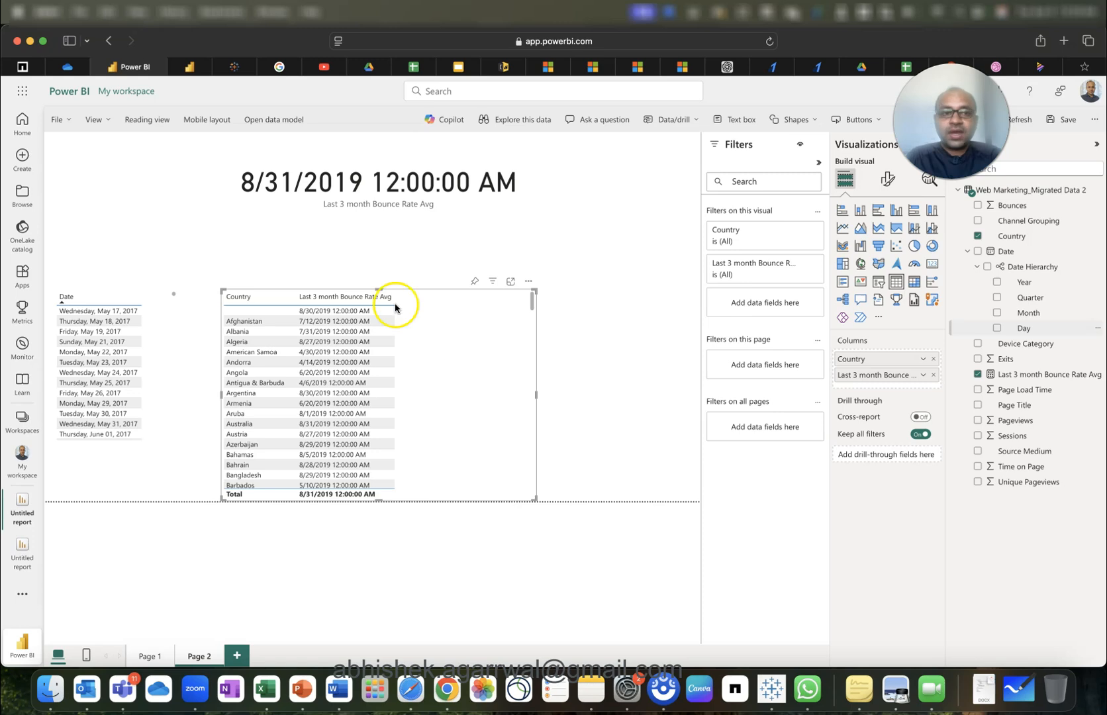
# Change MAX to MAXX in the latest_date line and strip its arguments.
pyautogui.click(189, 66)
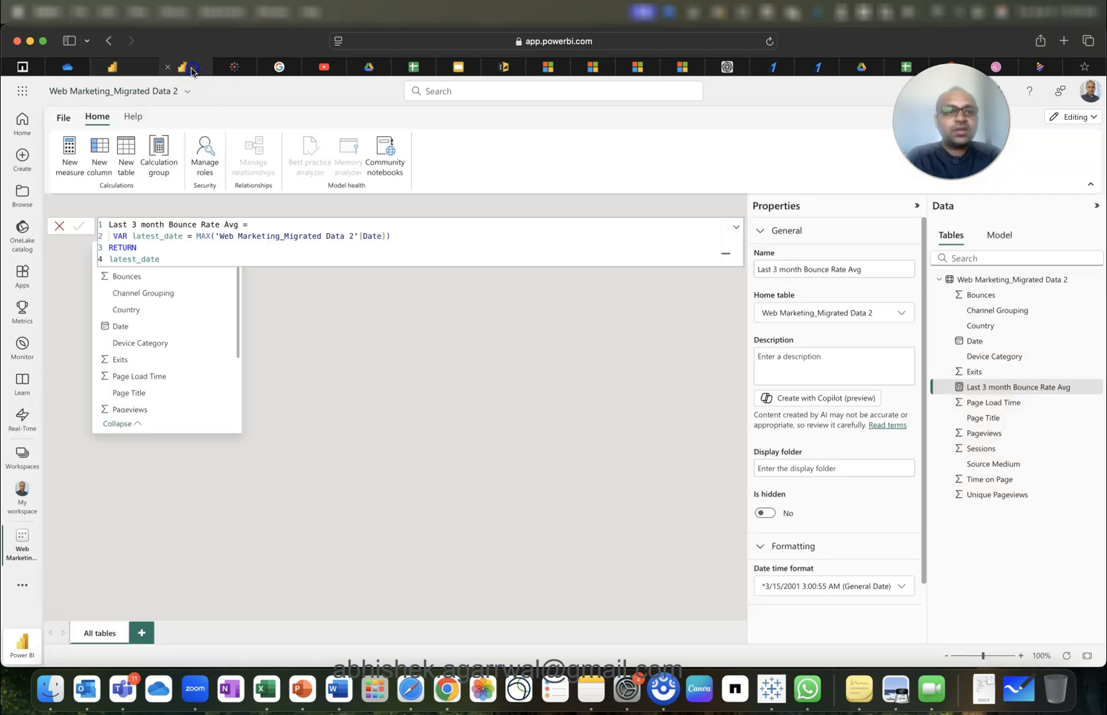
pyautogui.click(216, 237)
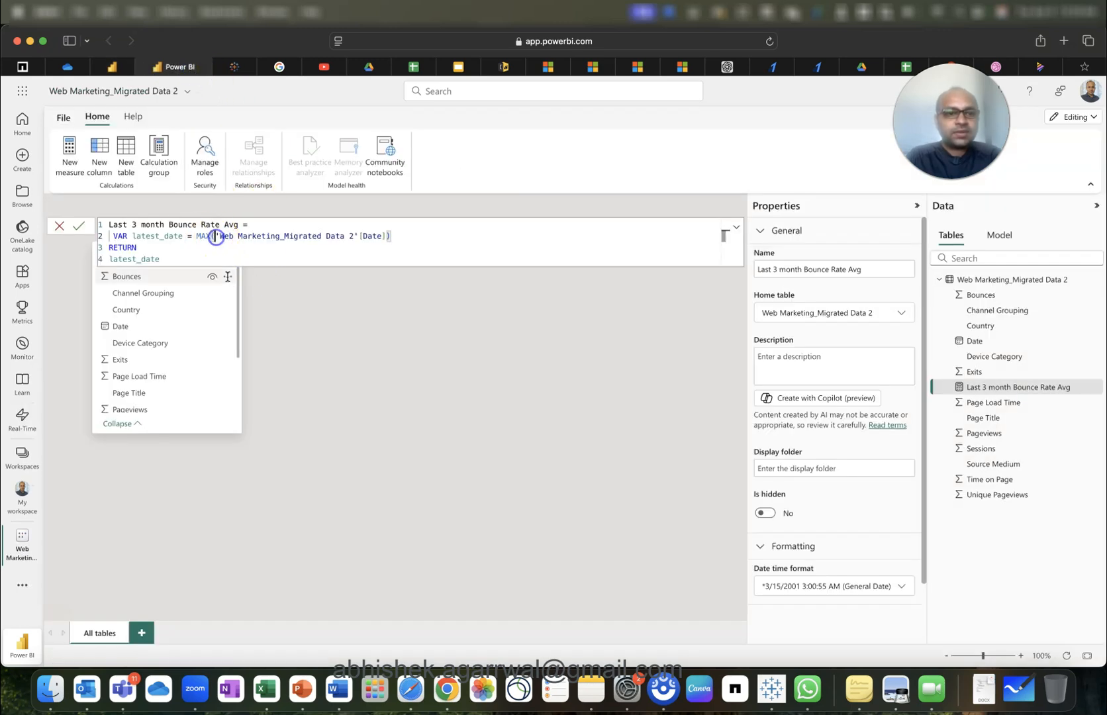
pyautogui.press('Left')
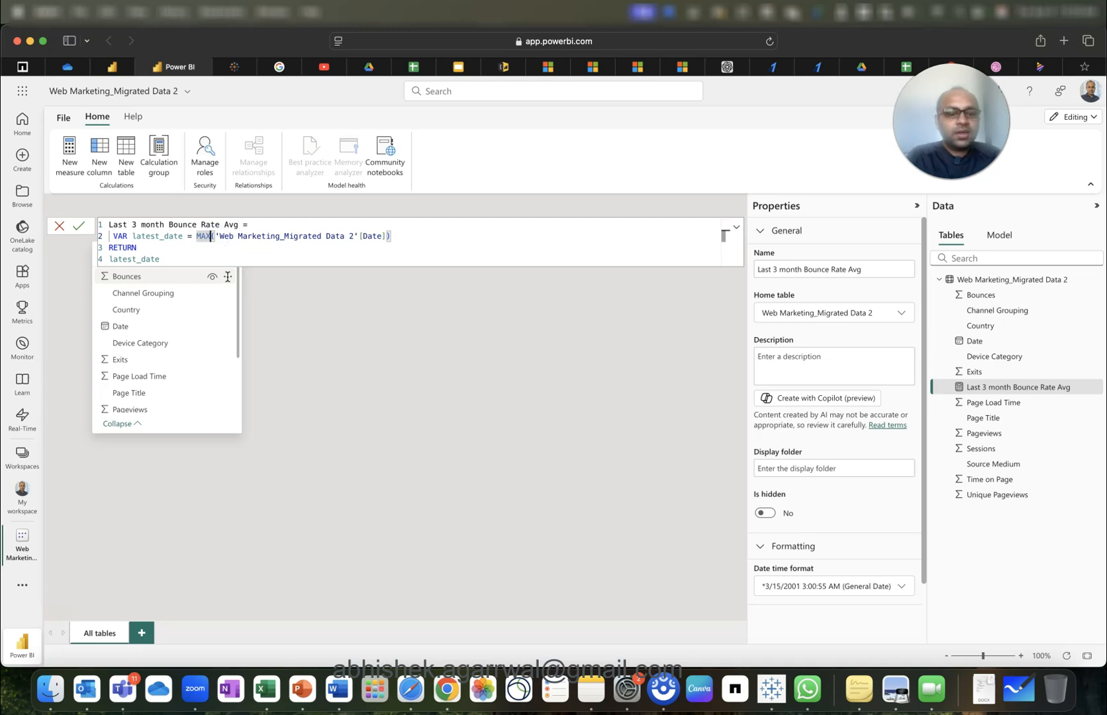
pyautogui.write('X')
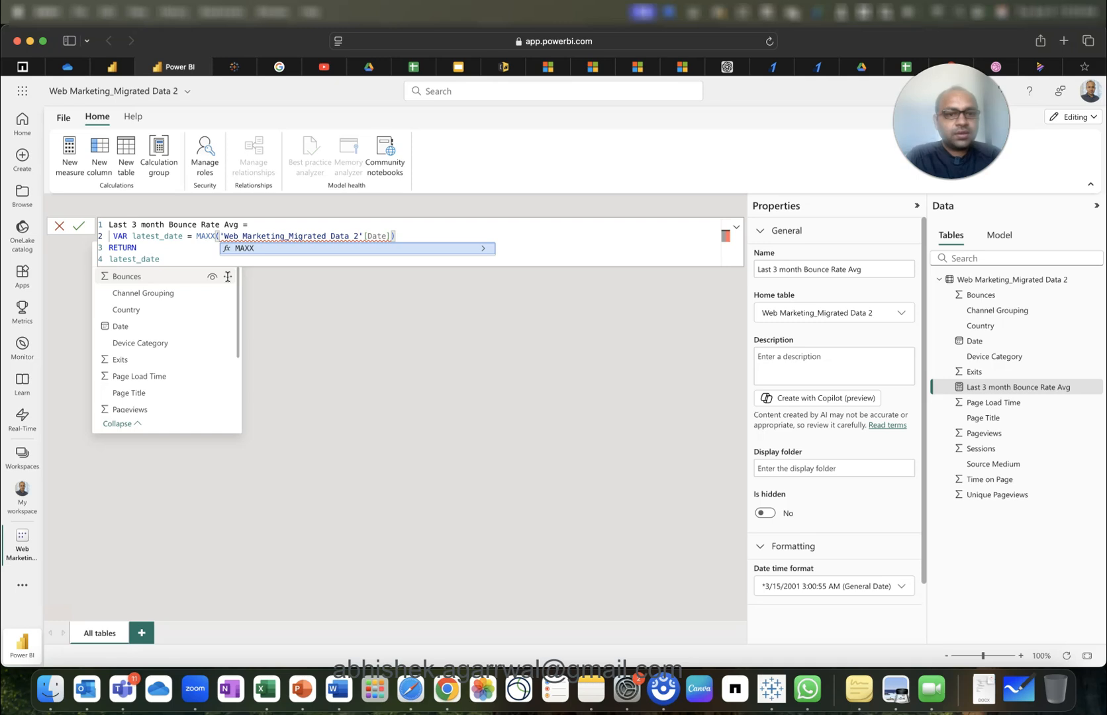
pyautogui.hotkey('shift', 'End')
pyautogui.press('BackSpace')
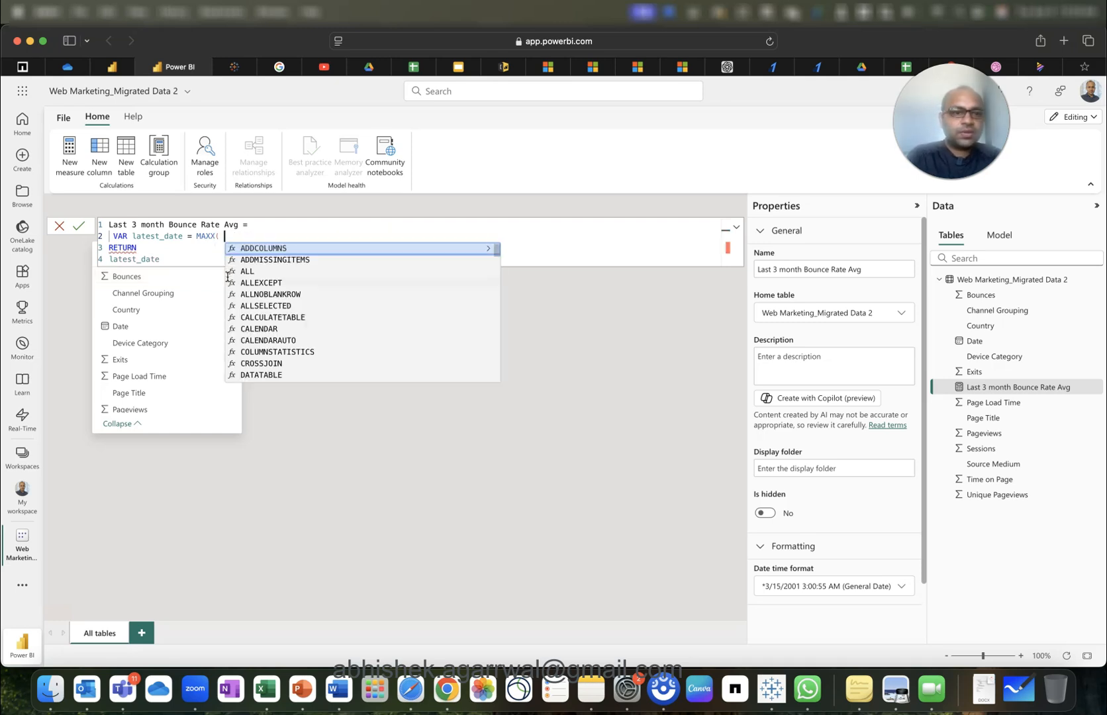
pyautogui.press('BackSpace')
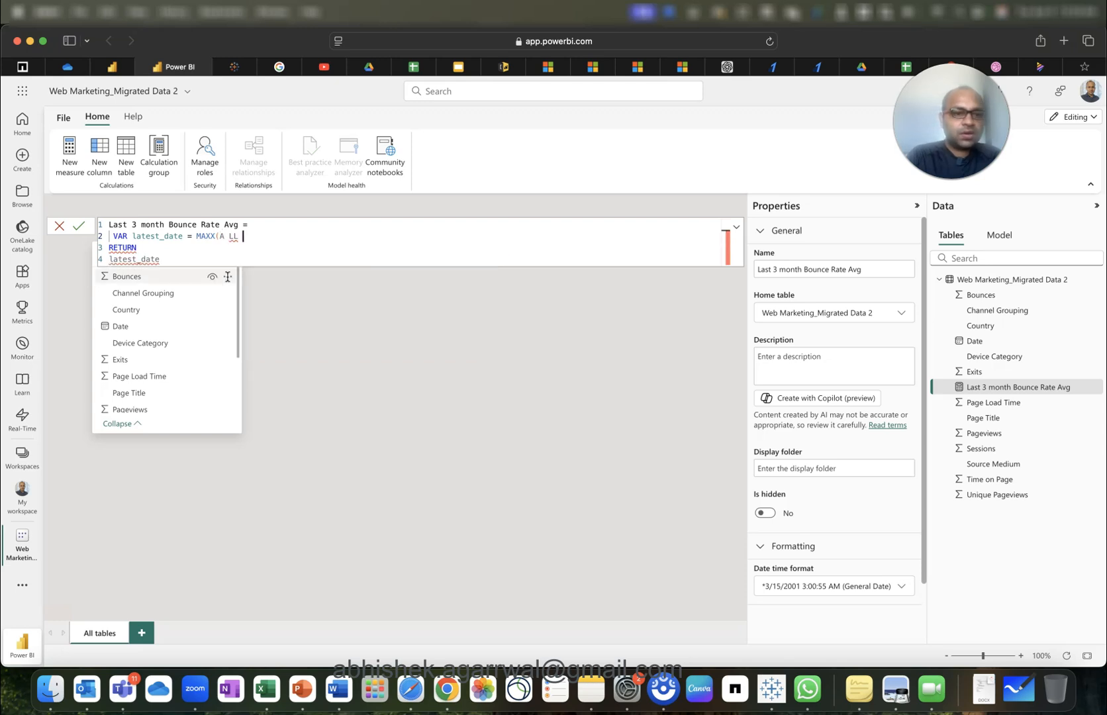
# Try an ALL expression, then erase the variable lines back to the measure name.
pyautogui.write('A')
pyautogui.press('BackSpace')
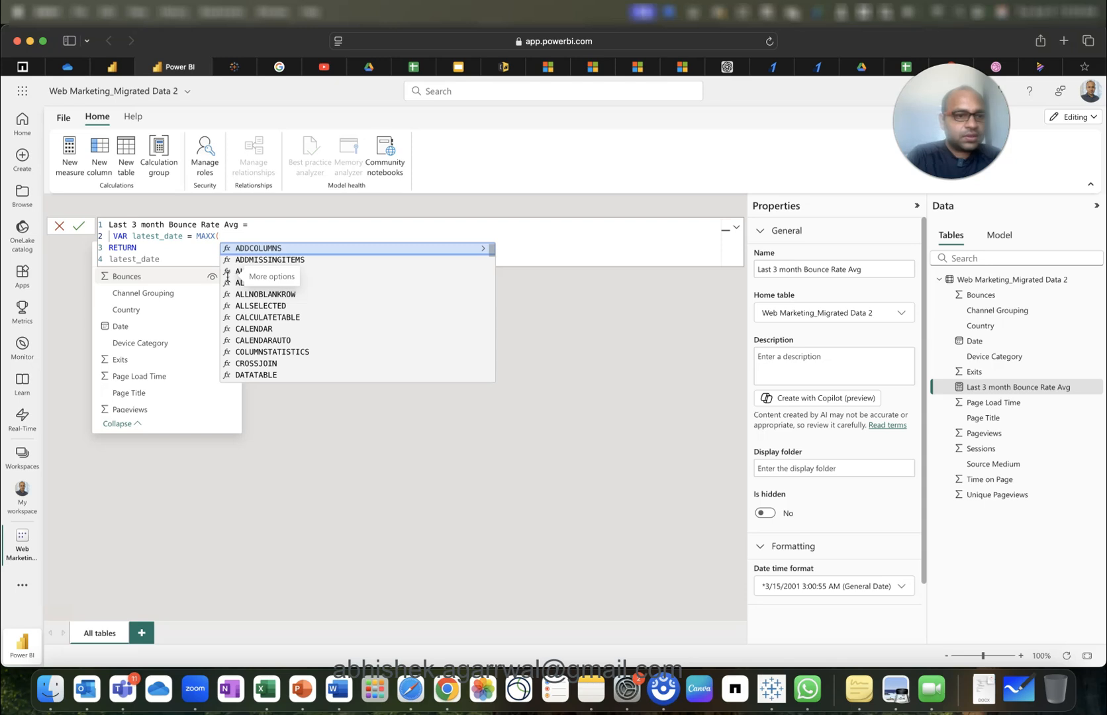
pyautogui.write('A LL')
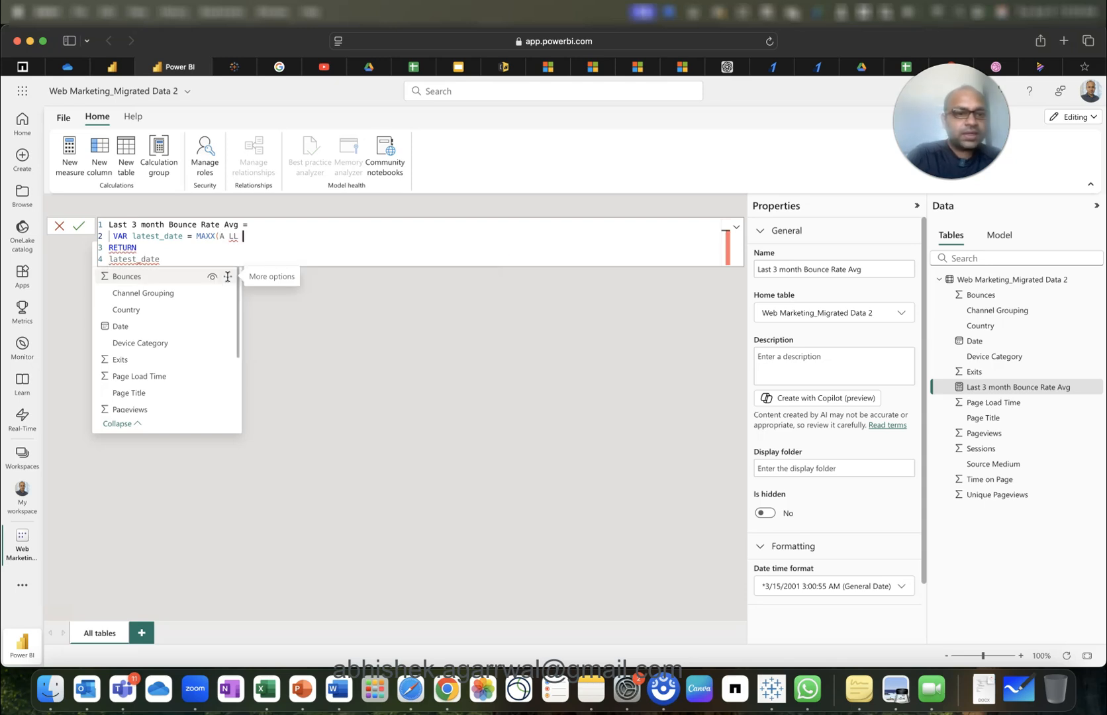
pyautogui.write(' (')
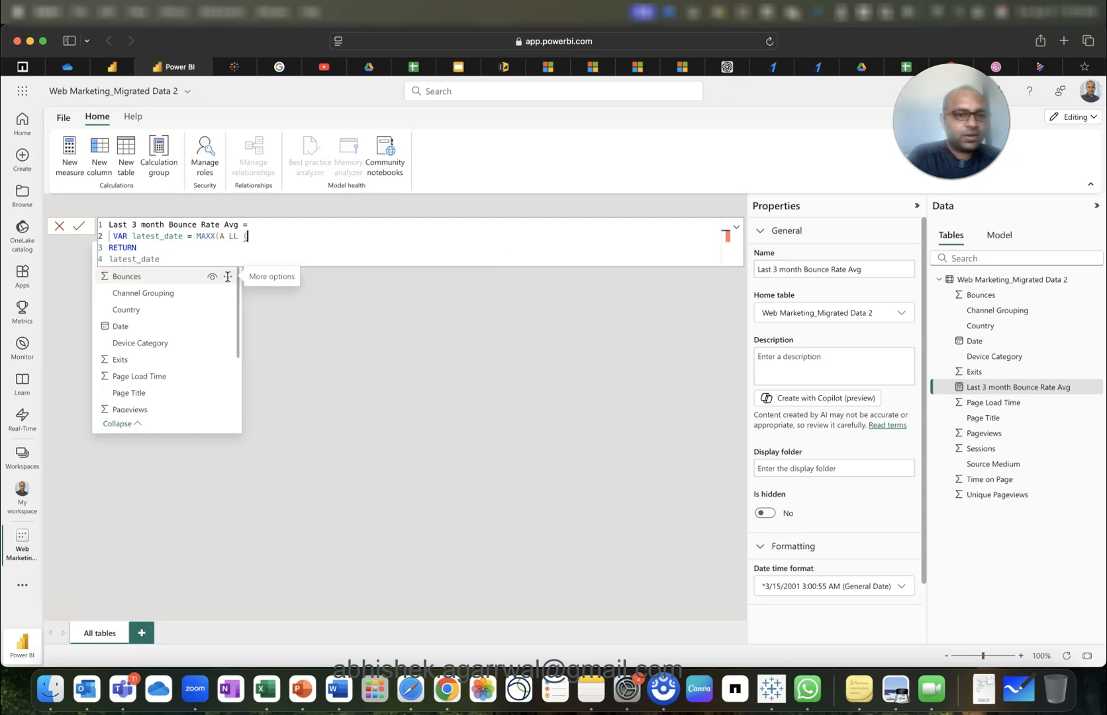
pyautogui.press('BackSpace')
pyautogui.press('BackSpace')
pyautogui.press('BackSpace')
pyautogui.press('BackSpace')
pyautogui.press('BackSpace')
pyautogui.press('BackSpace')
pyautogui.press('BackSpace')
pyautogui.press('BackSpace')
pyautogui.press('BackSpace')
pyautogui.press('BackSpace')
pyautogui.press('BackSpace')
pyautogui.press('BackSpace')
pyautogui.press('BackSpace')
pyautogui.press('BackSpace')
pyautogui.press('BackSpace')
pyautogui.press('BackSpace')
pyautogui.press('BackSpace')
pyautogui.write('t =')
pyautogui.press('BackSpace')
pyautogui.press('BackSpace')
pyautogui.press('BackSpace')
pyautogui.press('BackSpace')
pyautogui.press('BackSpace')
pyautogui.press('BackSpace')
pyautogui.press('BackSpace')
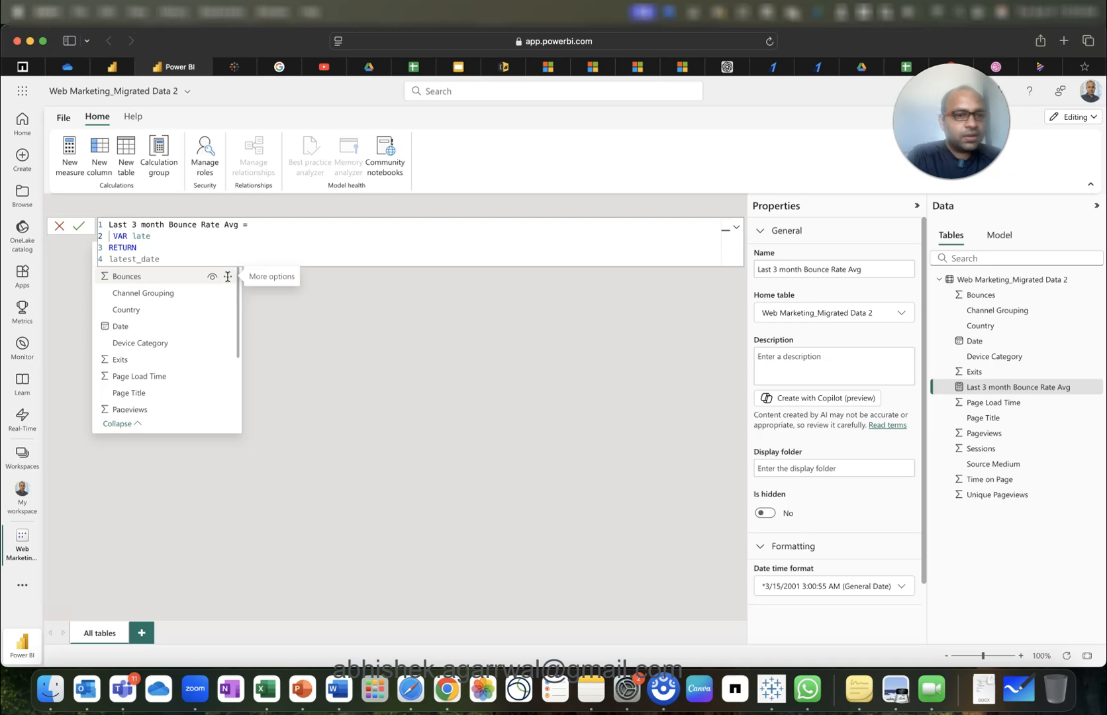
pyautogui.write('t')
pyautogui.press('Down')
pyautogui.press('Down')
pyautogui.press('Down')
pyautogui.press('BackSpace')
pyautogui.press('BackSpace')
pyautogui.press('BackSpace')
pyautogui.press('BackSpace')
pyautogui.press('BackSpace')
pyautogui.press('BackSpace')
pyautogui.press('BackSpace')
pyautogui.press('BackSpace')
pyautogui.press('BackSpace')
pyautogui.press('BackSpace')
pyautogui.press('BackSpace')
pyautogui.press('BackSpace')
pyautogui.press('BackSpace')
pyautogui.press('BackSpace')
pyautogui.press('BackSpace')
pyautogui.press('BackSpace')
pyautogui.press('BackSpace')
pyautogui.press('BackSpace')
pyautogui.press('BackSpace')
pyautogui.press('BackSpace')
pyautogui.press('BackSpace')
pyautogui.press('BackSpace')
pyautogui.press('BackSpace')
pyautogui.press('BackSpace')
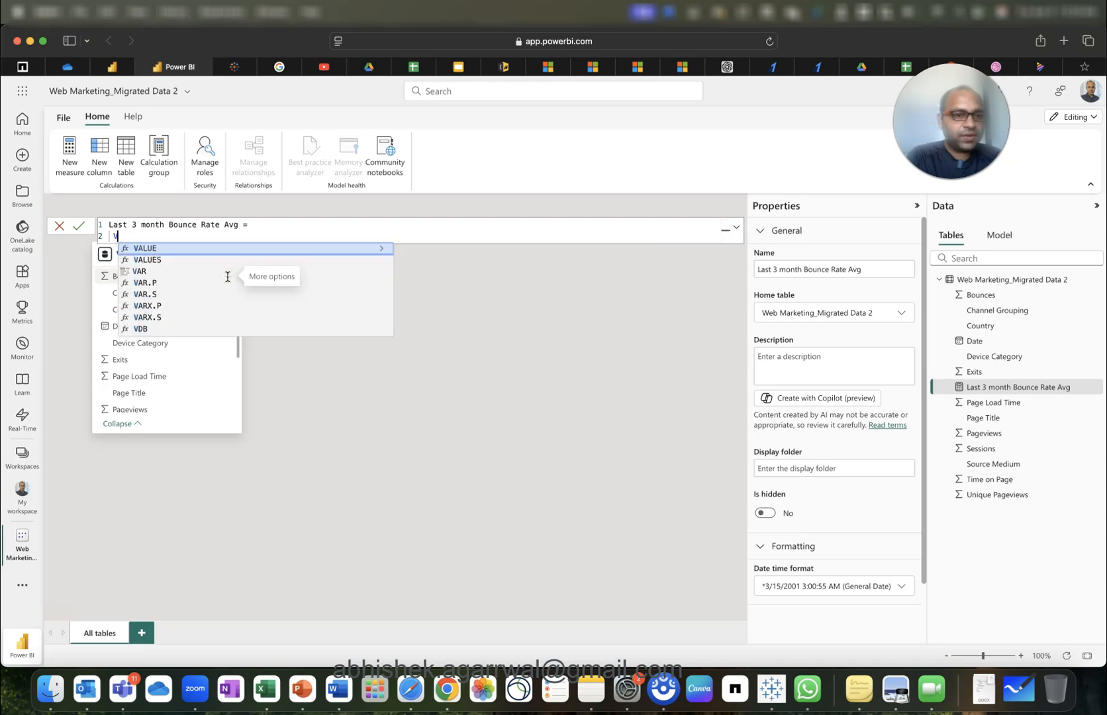
# Rewrite line 2 as VAR latest_date = MAXX(ALL('Web Marketing_Migrated Data 2'), MAX(...[Date])).
pyautogui.press('BackSpace')
pyautogui.press('BackSpace')
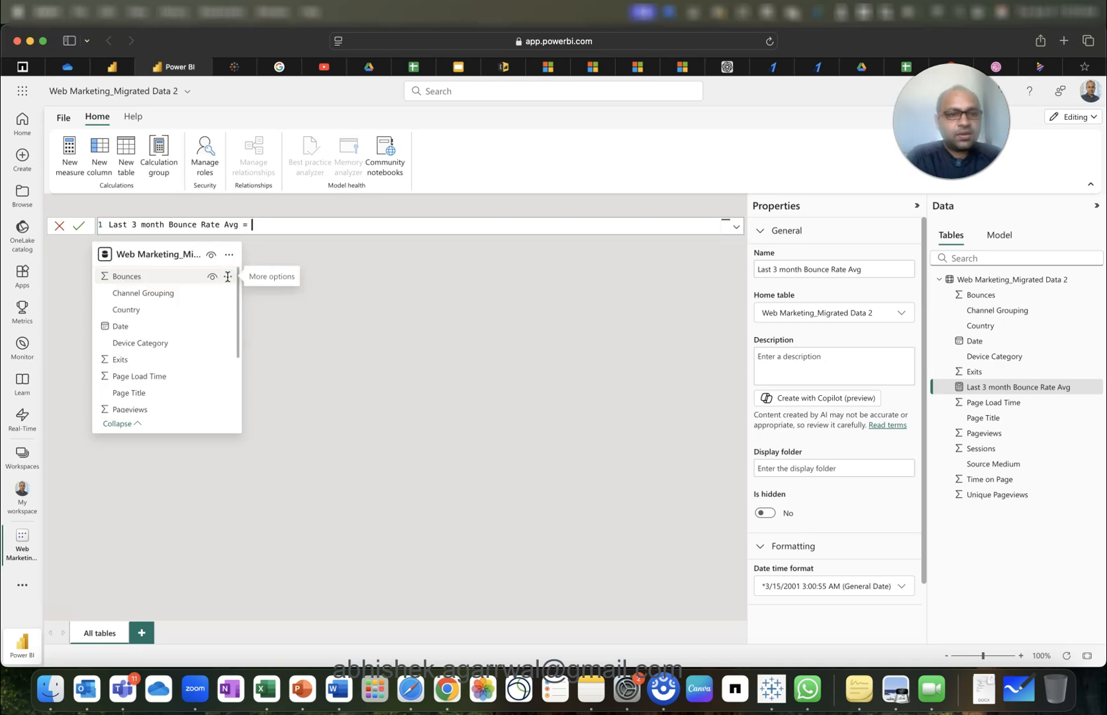
pyautogui.hotkey('shift', 'Return')
pyautogui.write('VAR ')
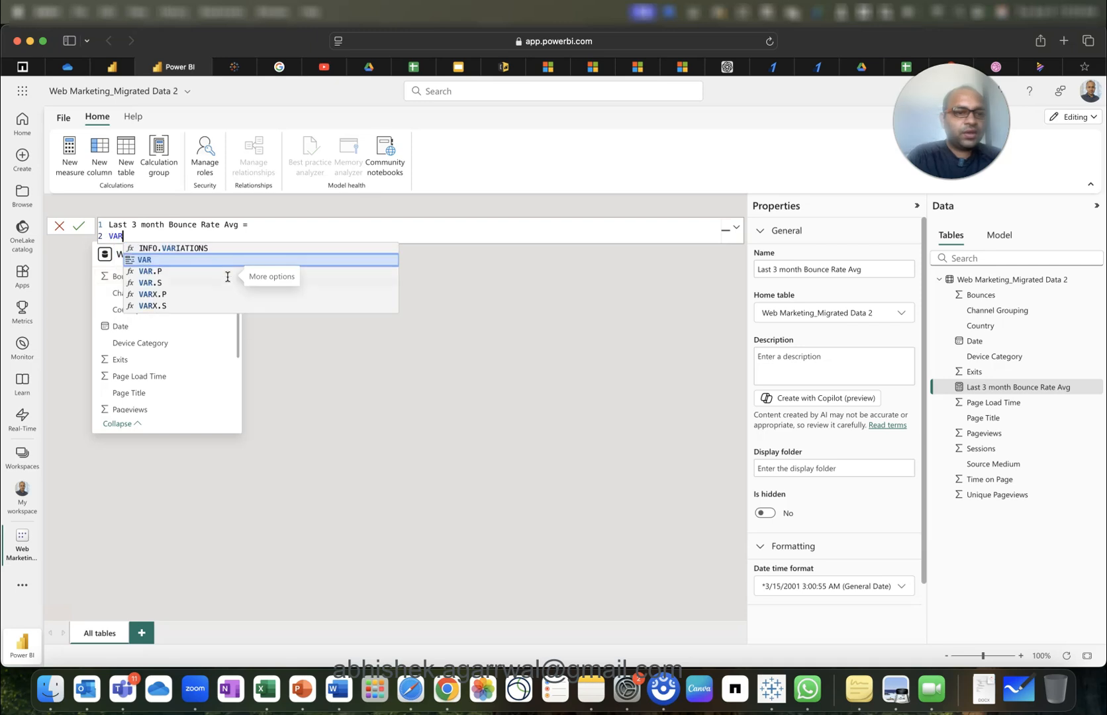
pyautogui.write('latest')
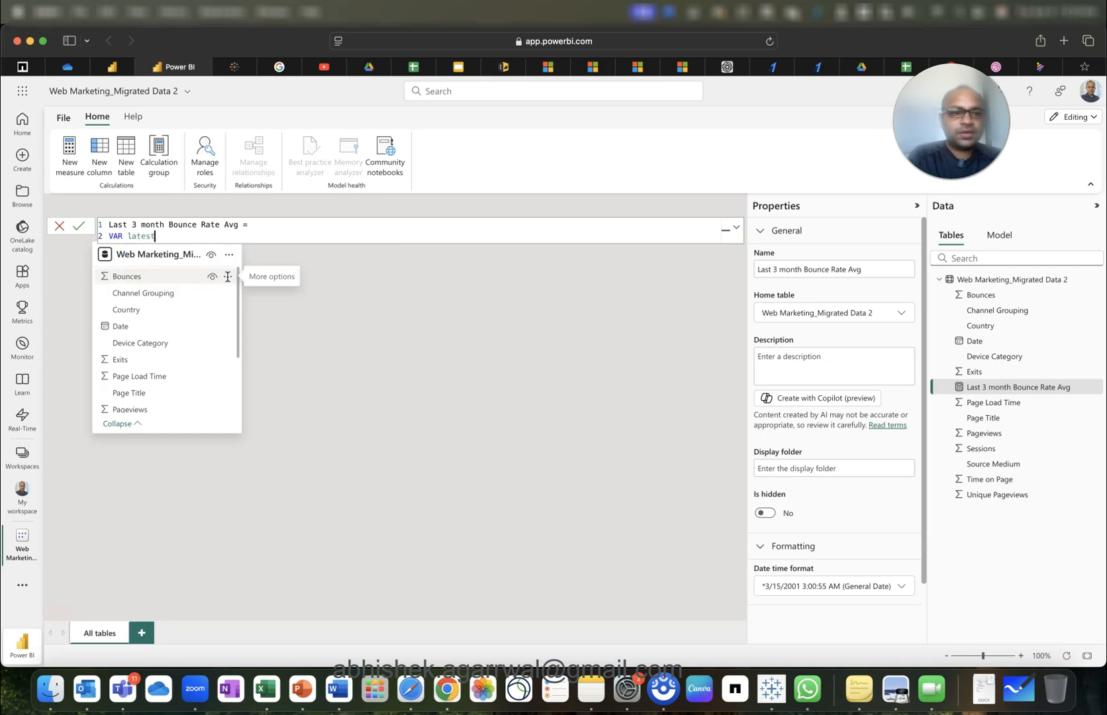
pyautogui.write('_date = ')
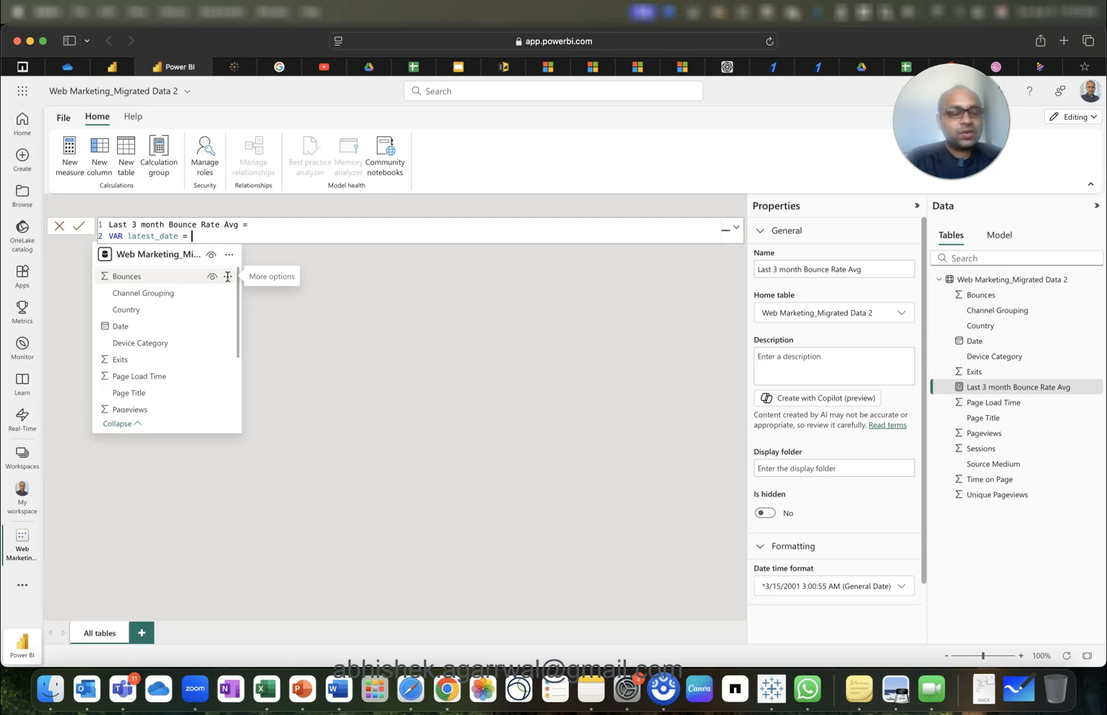
pyautogui.write('MAXX(')
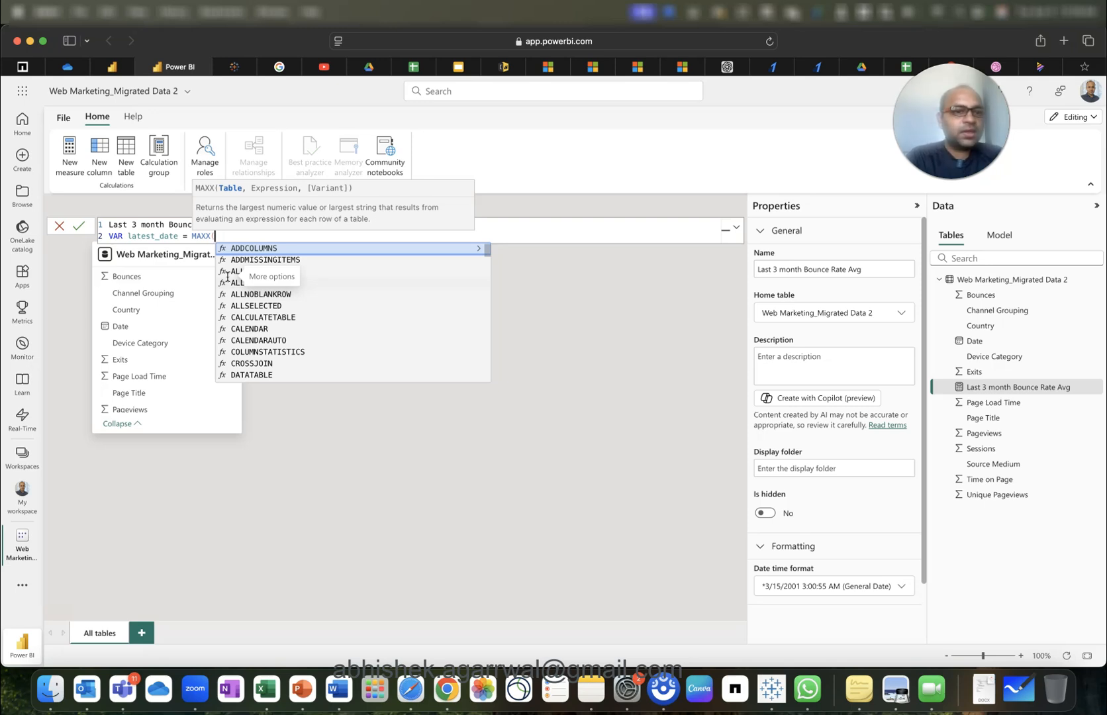
pyautogui.write('ALL(we')
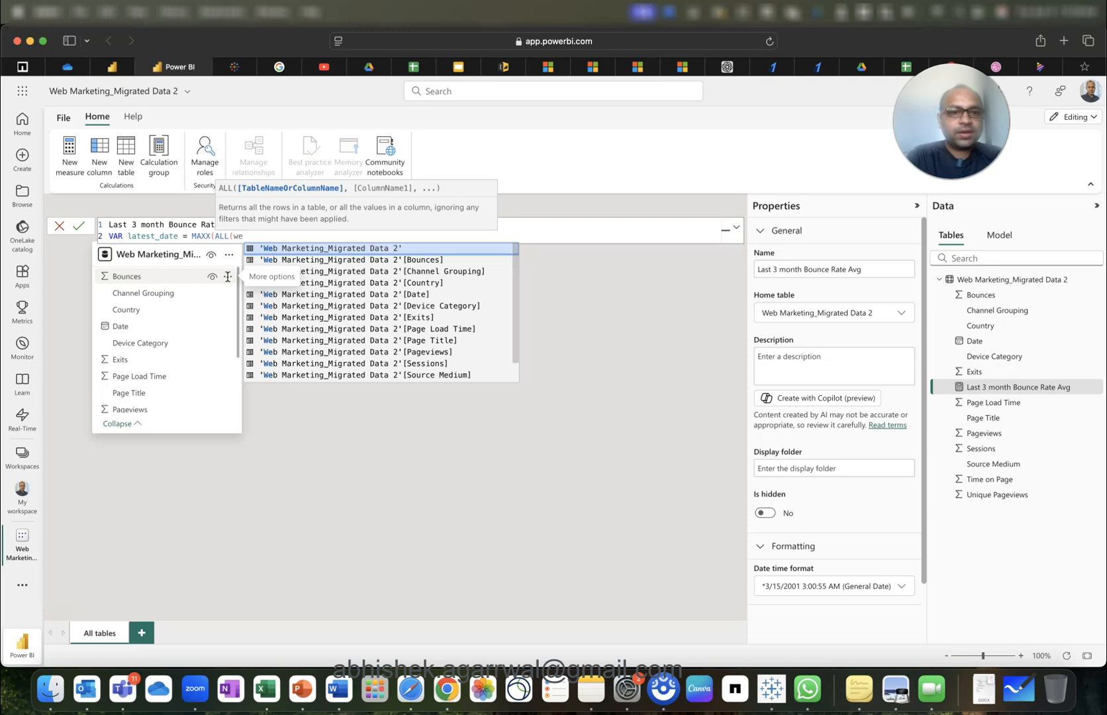
pyautogui.press('Tab')
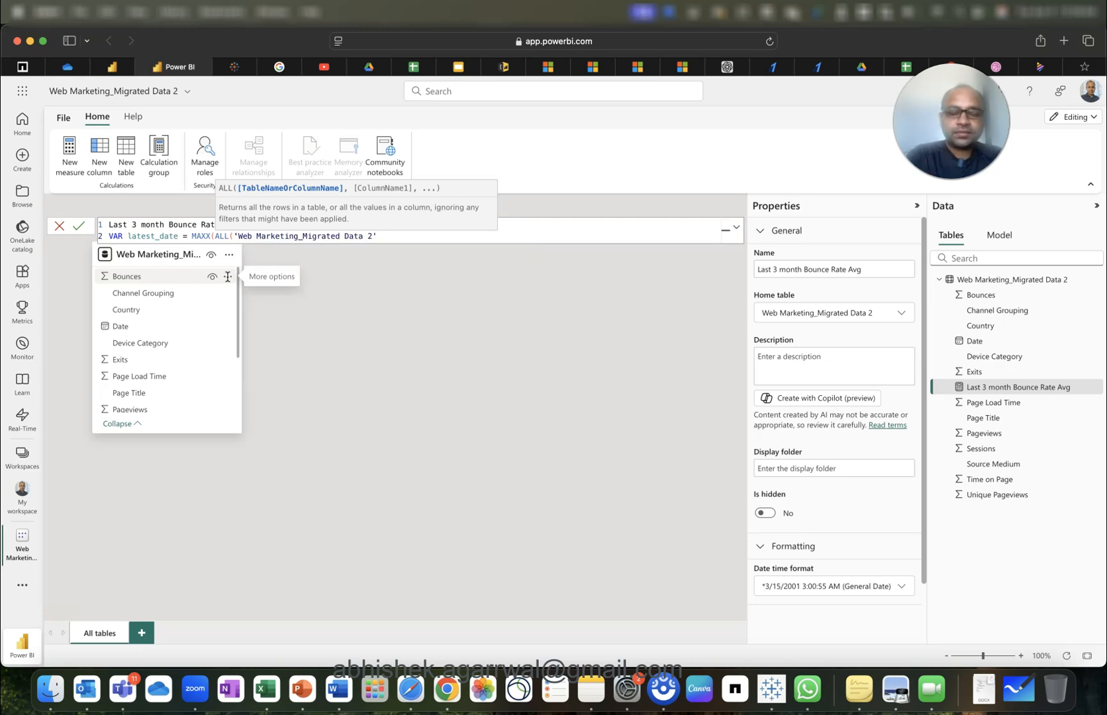
pyautogui.write('),')
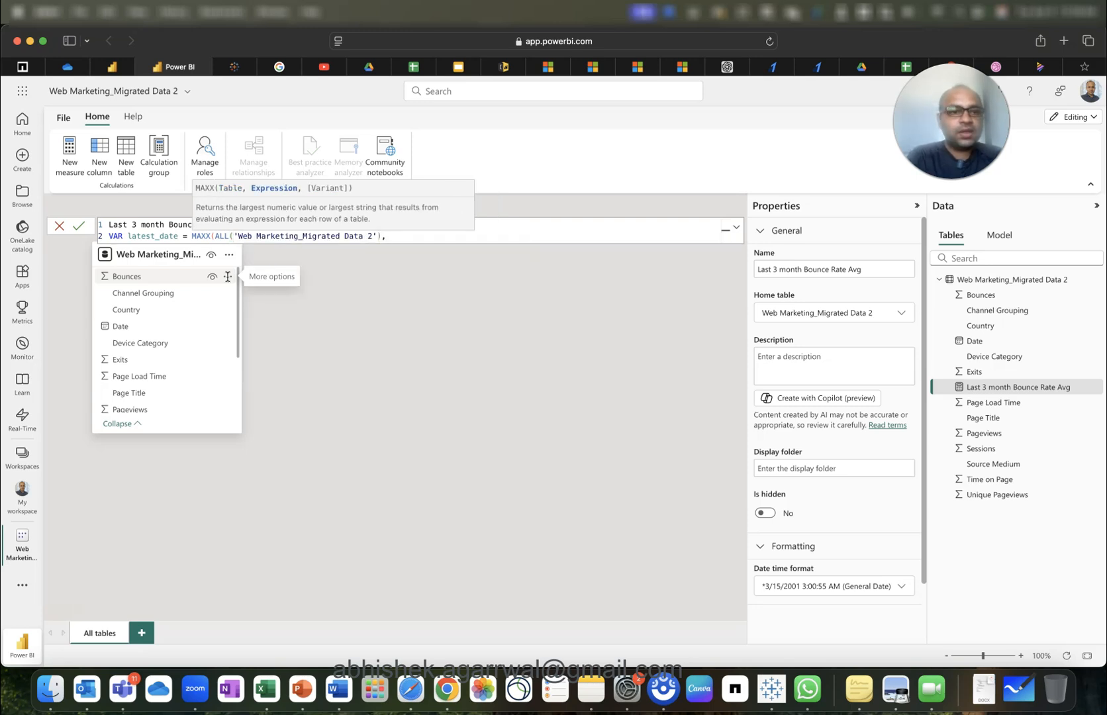
pyautogui.write('MAX')
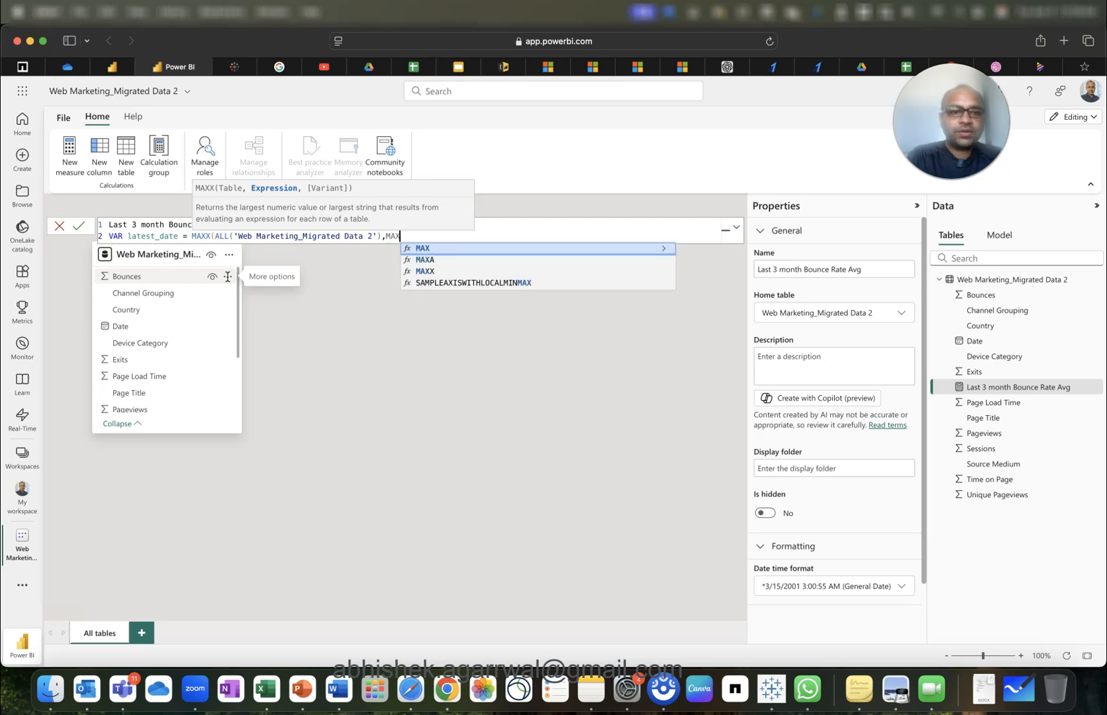
pyautogui.write('(')
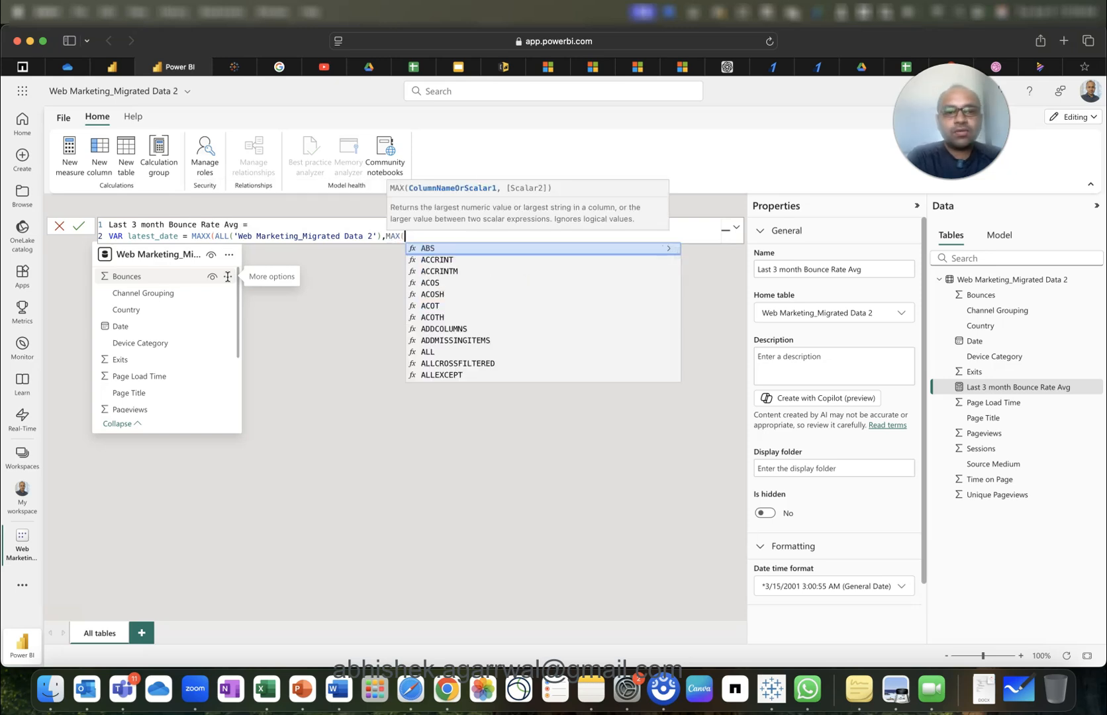
pyautogui.write('date')
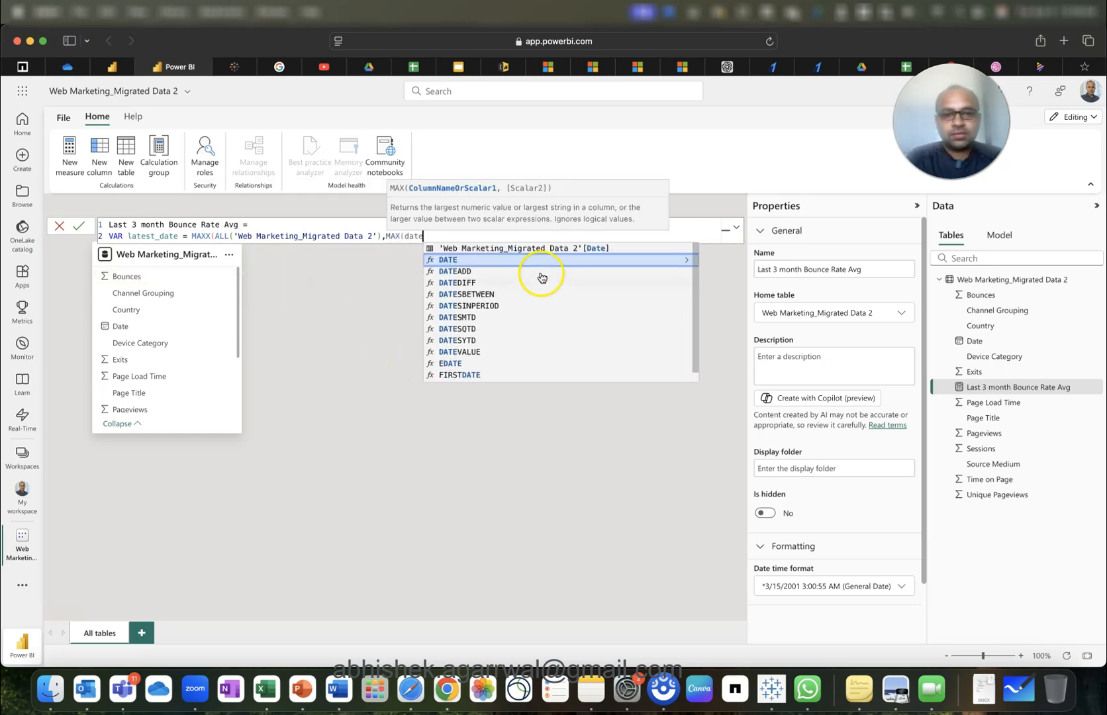
pyautogui.click(554, 249)
pyautogui.write('))')
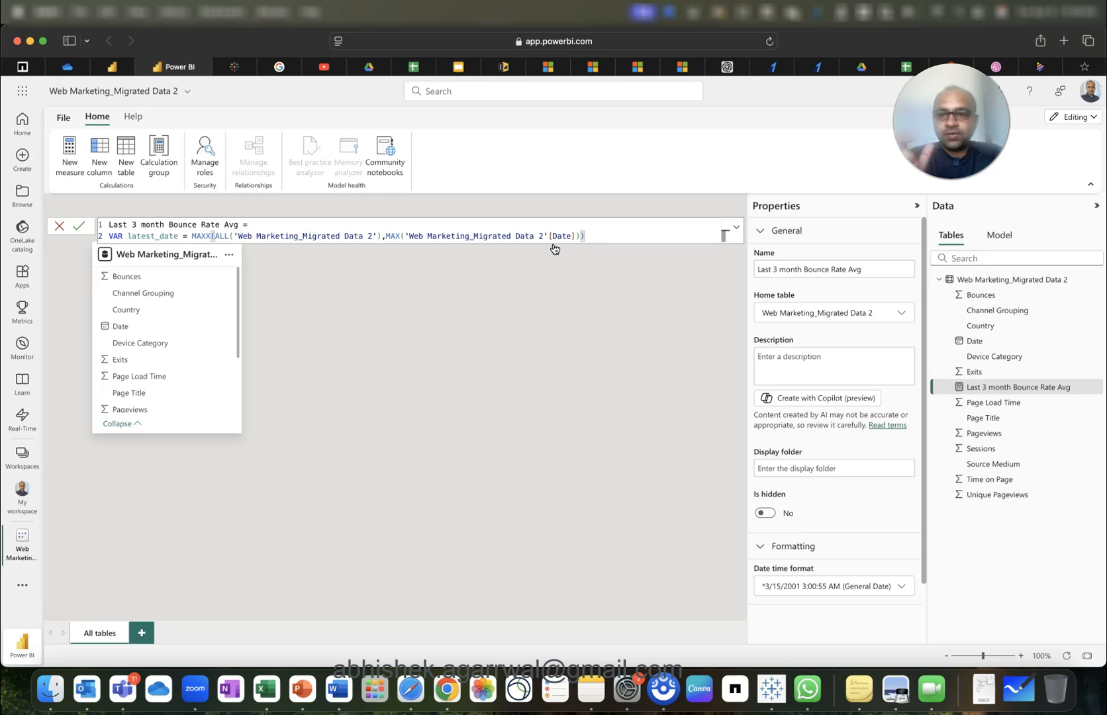
# Highlight the ALL table expression in line 2 to explain it.
pyautogui.click(216, 238)
pyautogui.moveTo(216, 238); pyautogui.dragTo(384, 239)
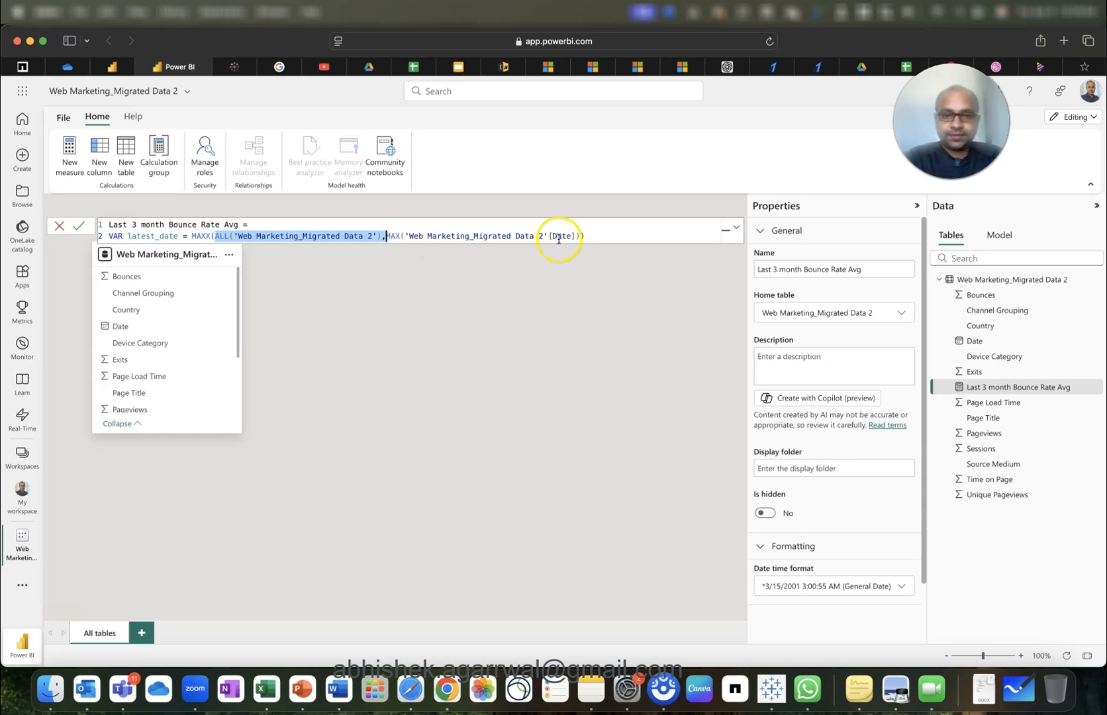
pyautogui.click(610, 235)
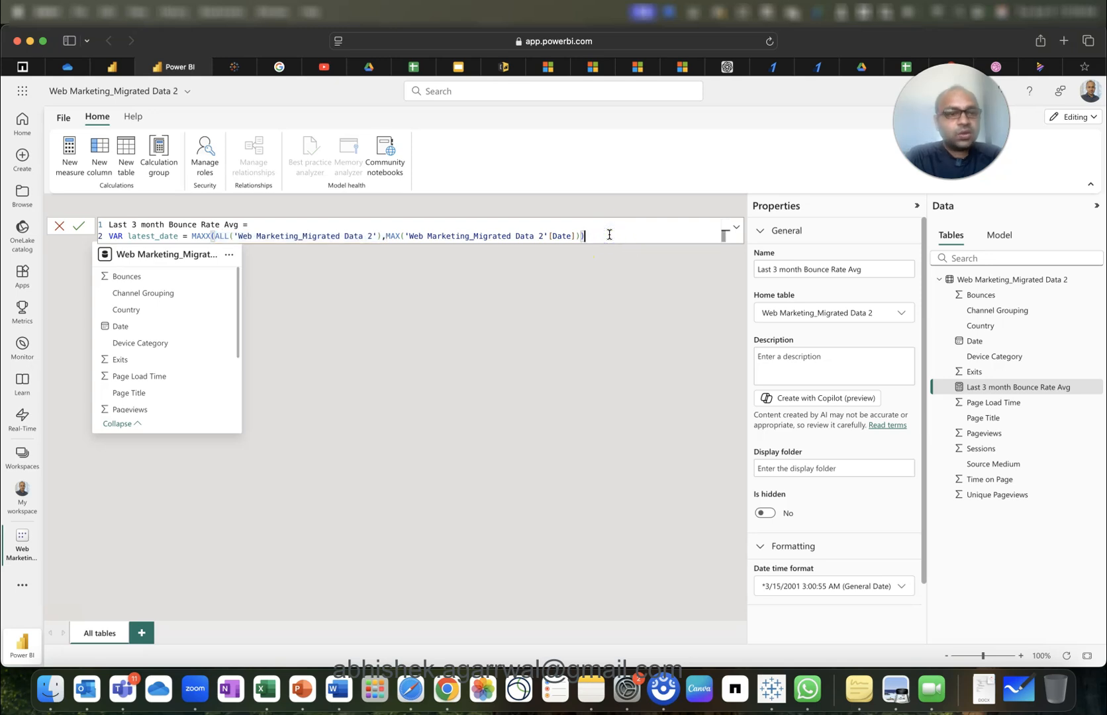
# Add line 3 VAR last_3_month = DATEADD(latest_date,-3,MONTH) via DATEADD autocomplete.
pyautogui.hotkey('shift', 'Return')
pyautogui.write('VAR ')
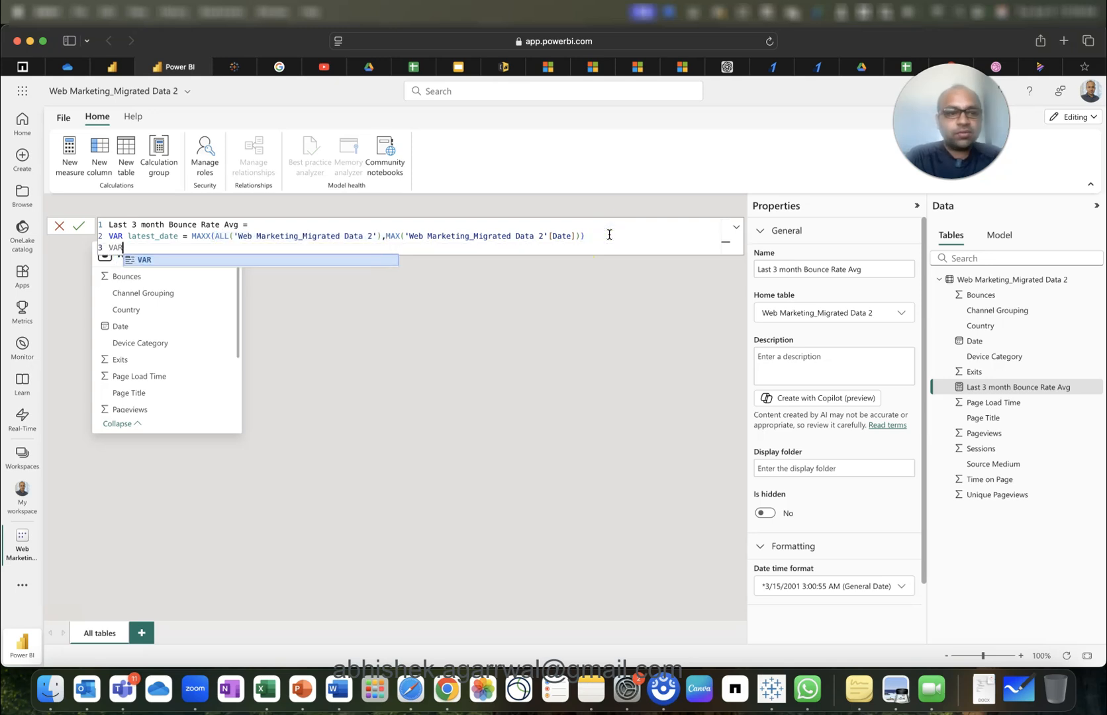
pyautogui.write('last 3')
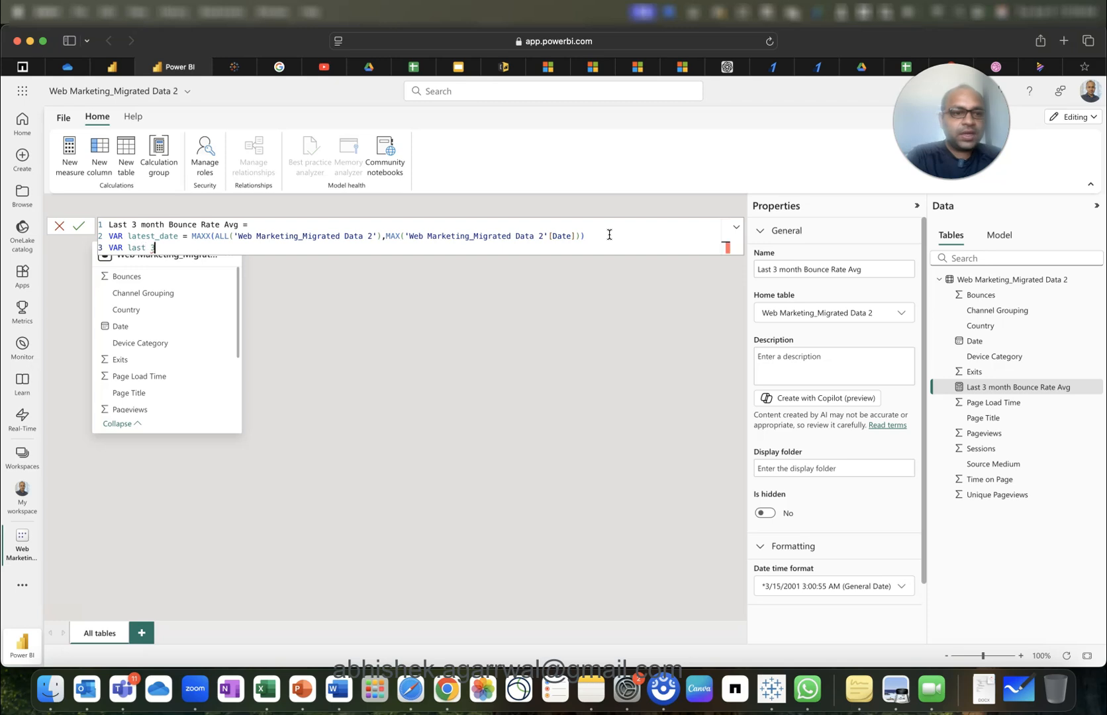
pyautogui.press('BackSpace')
pyautogui.press('BackSpace')
pyautogui.write('_3_month = datea')
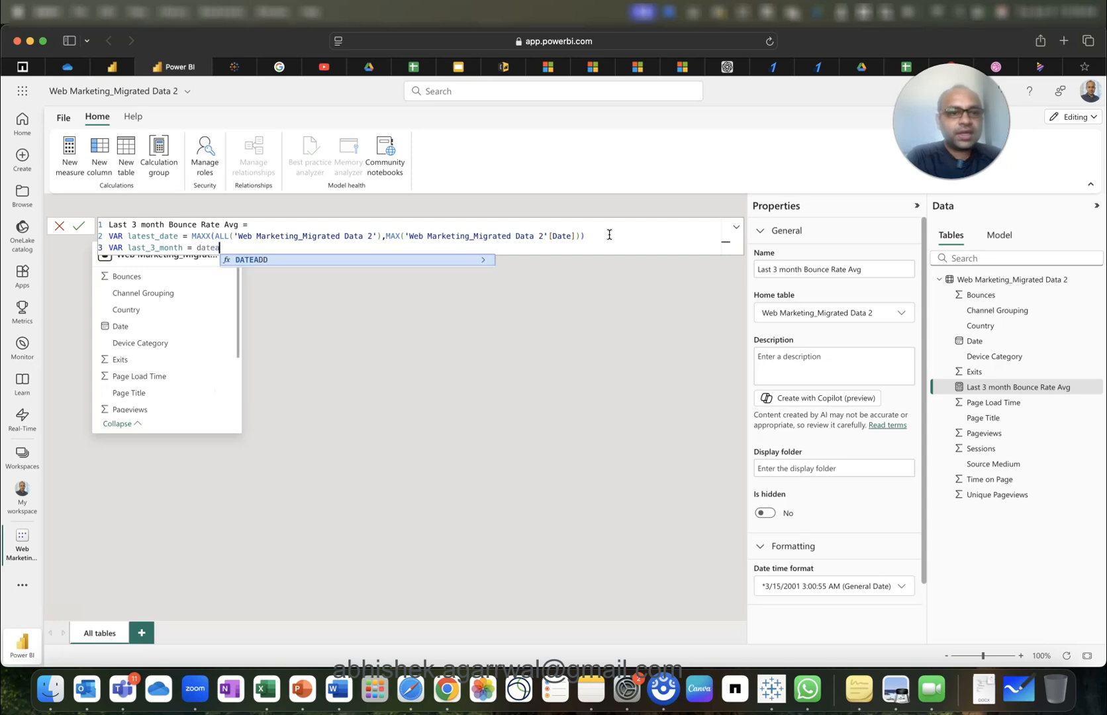
pyautogui.press('Tab')
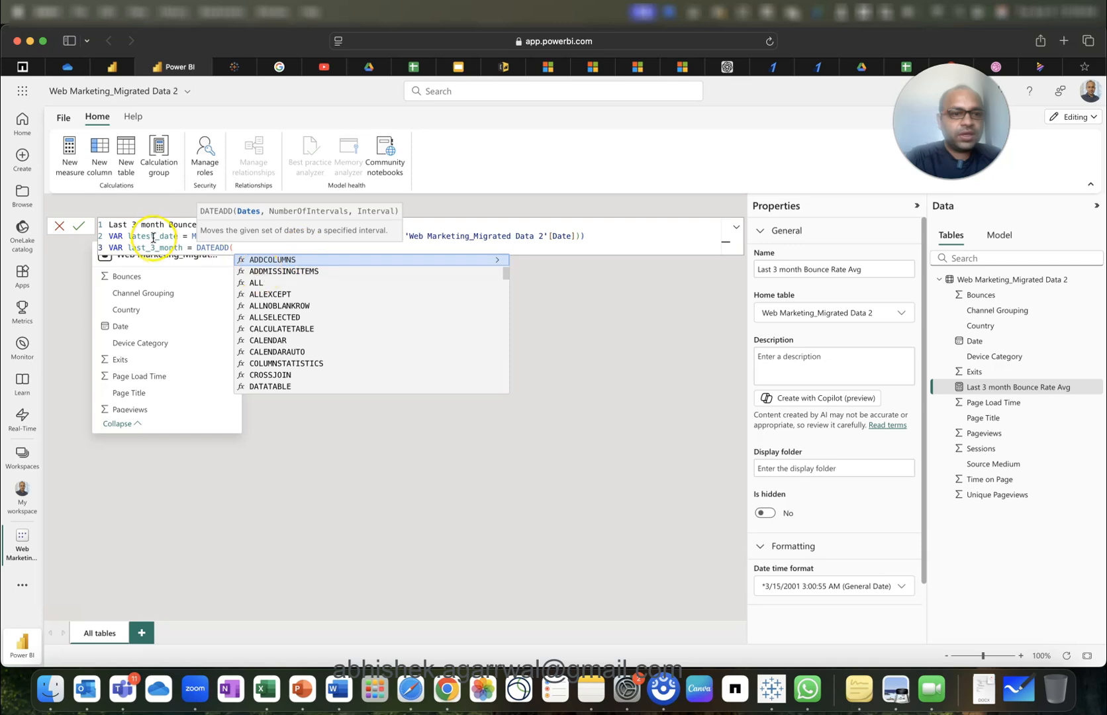
pyautogui.write('late')
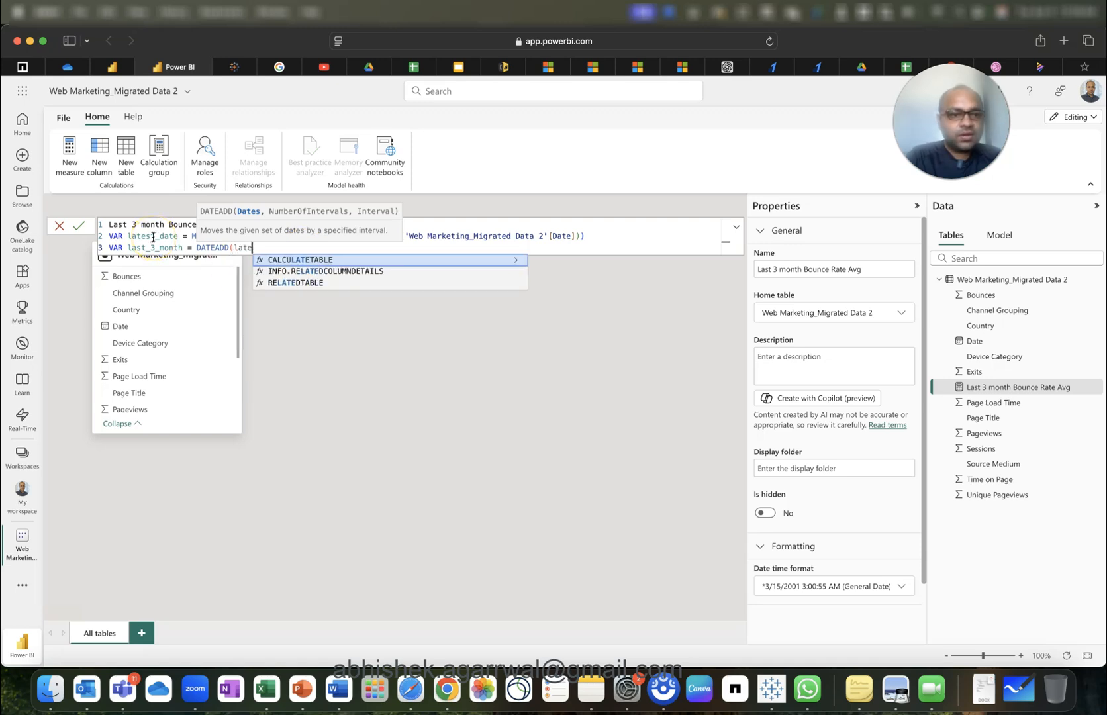
pyautogui.write('st')
pyautogui.write('_date')
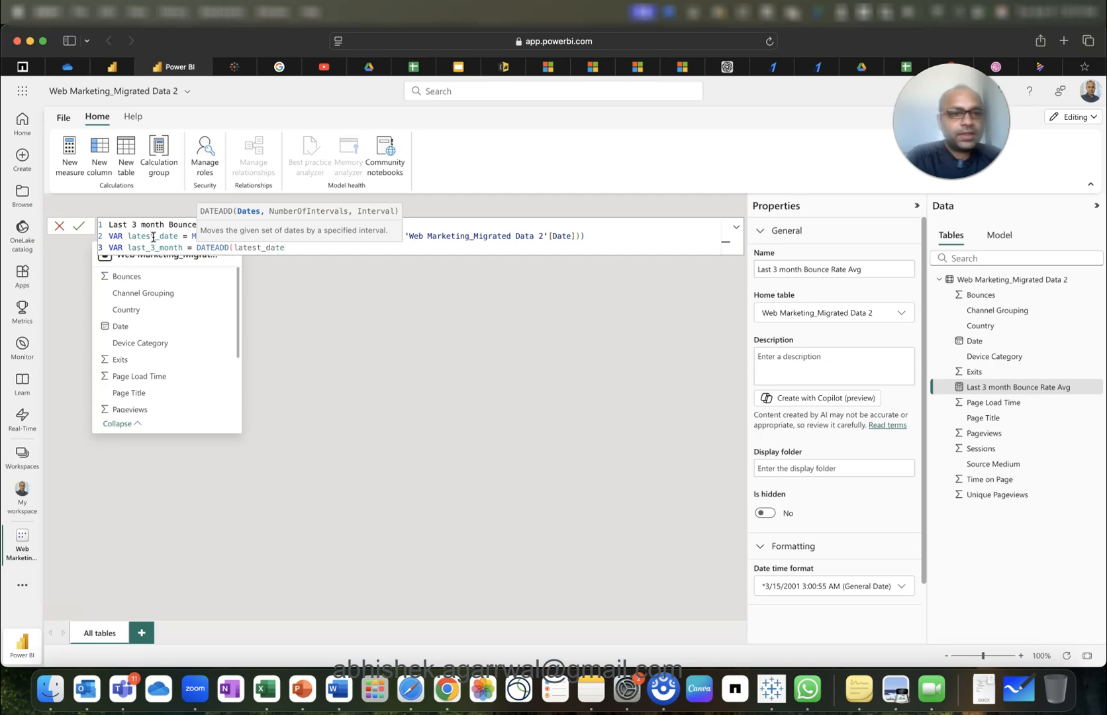
pyautogui.write(',')
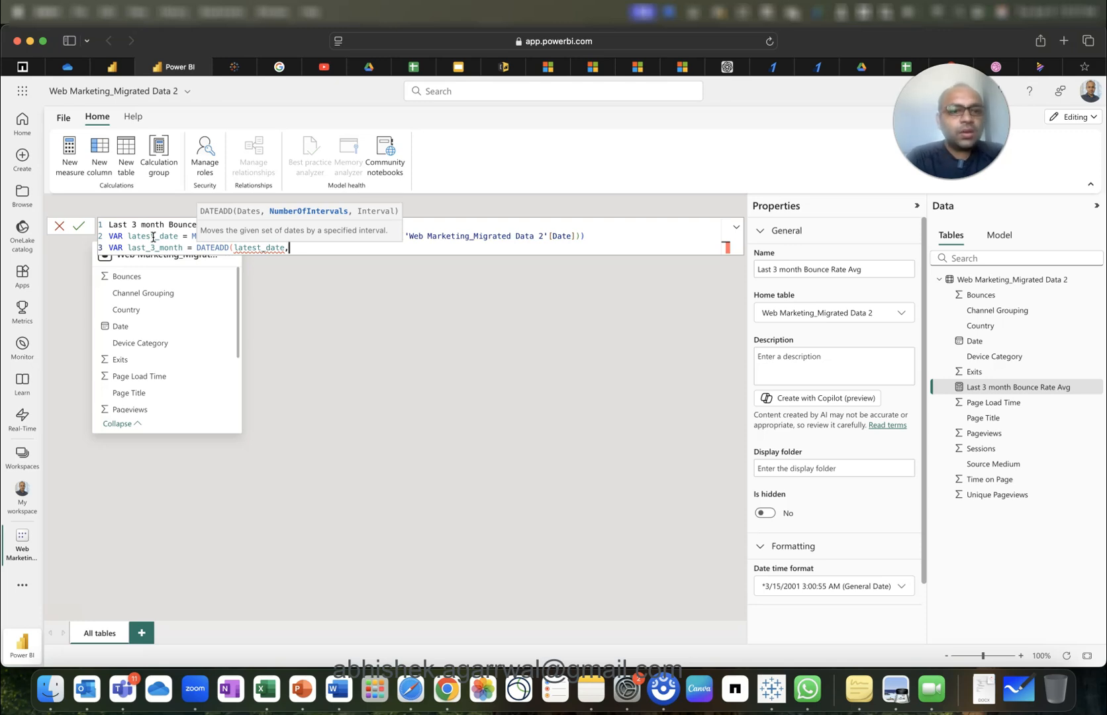
pyautogui.write('-3')
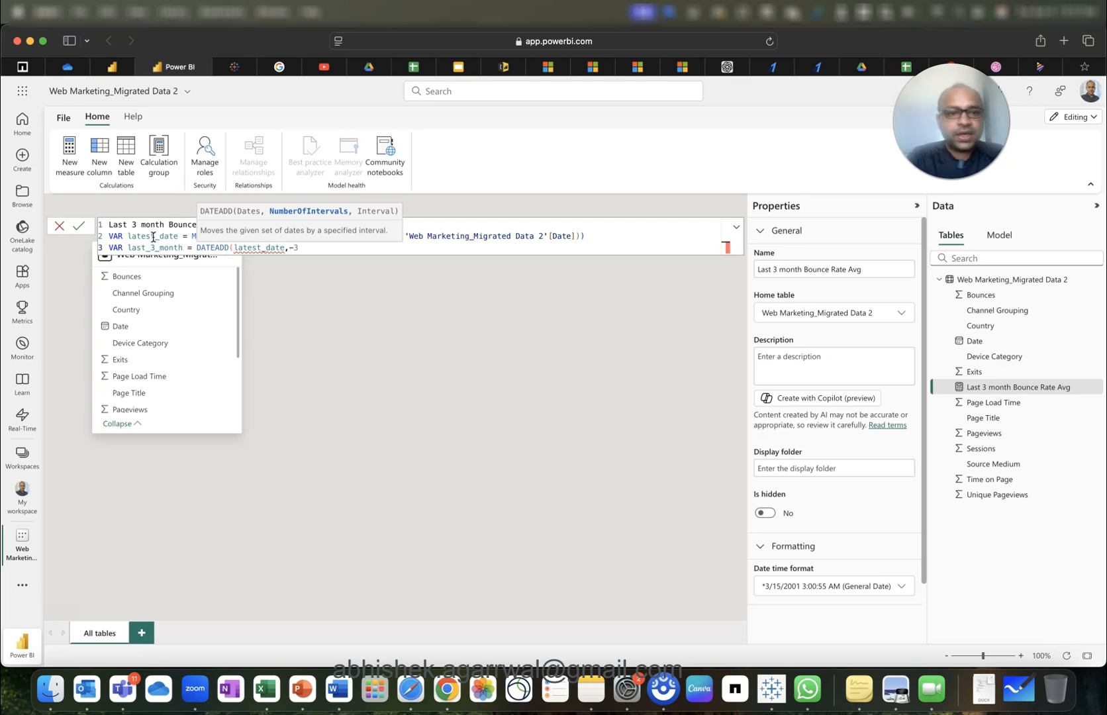
pyautogui.write(',MONTH')
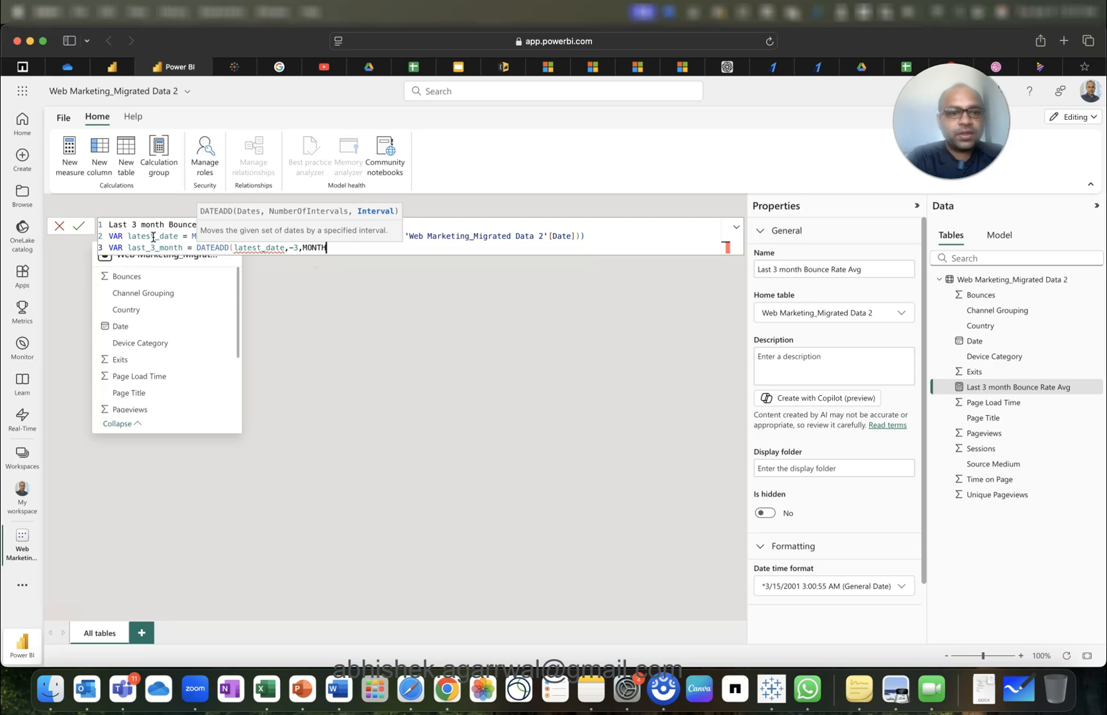
pyautogui.write(')')
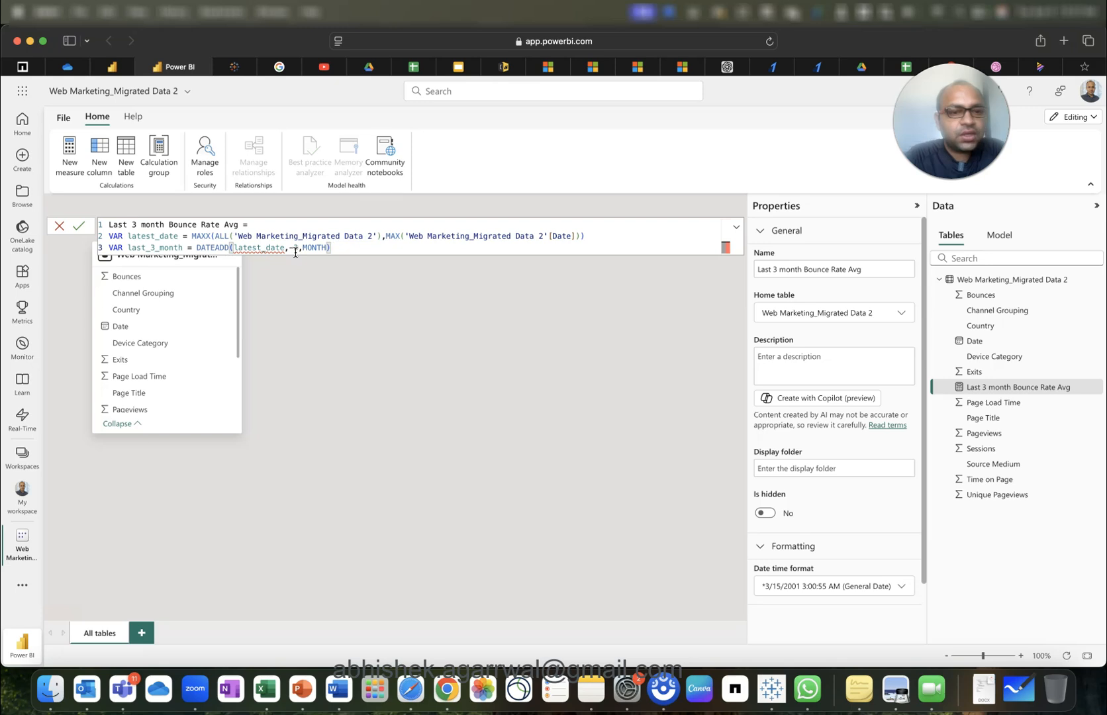
# Delete the MAXX latest_date expression and the DATEADD last_3_month line from the formula.
pyautogui.click(193, 237)
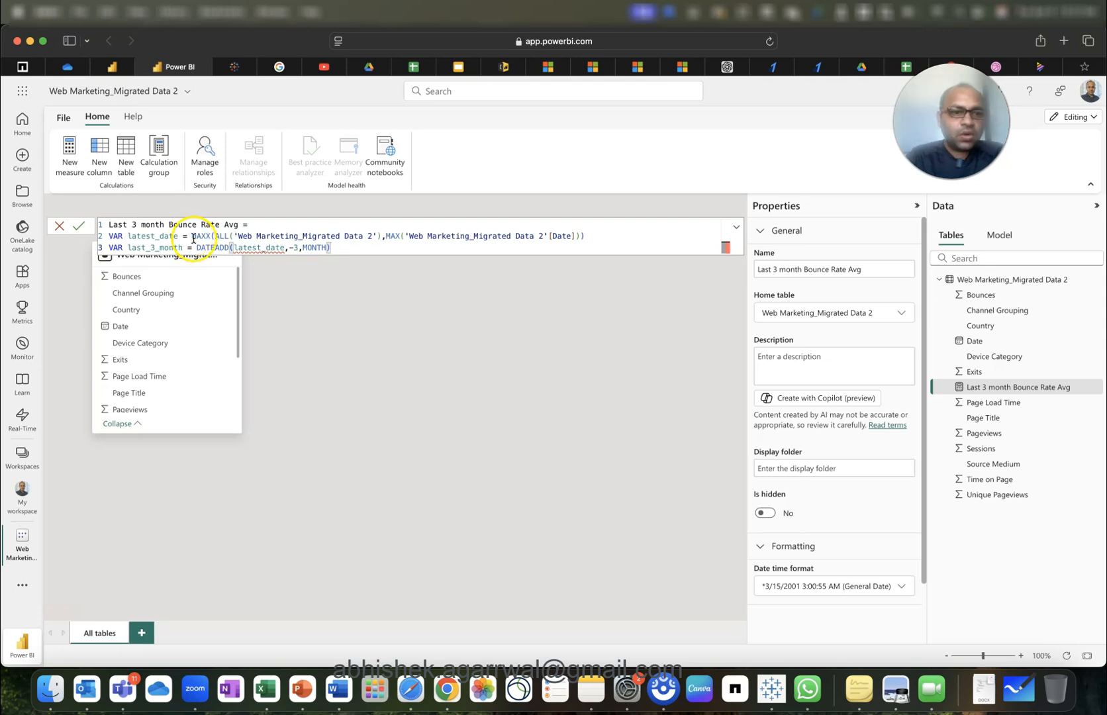
pyautogui.moveTo(193, 237); pyautogui.dragTo(559, 237)
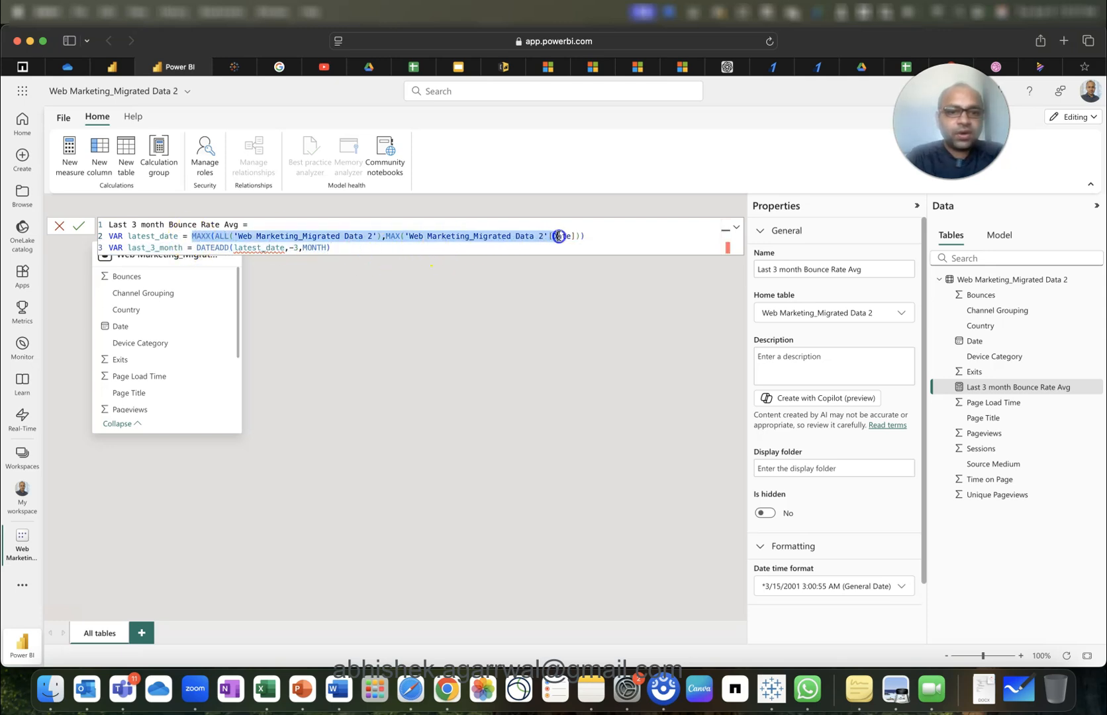
pyautogui.hotkey('shift', 'End')
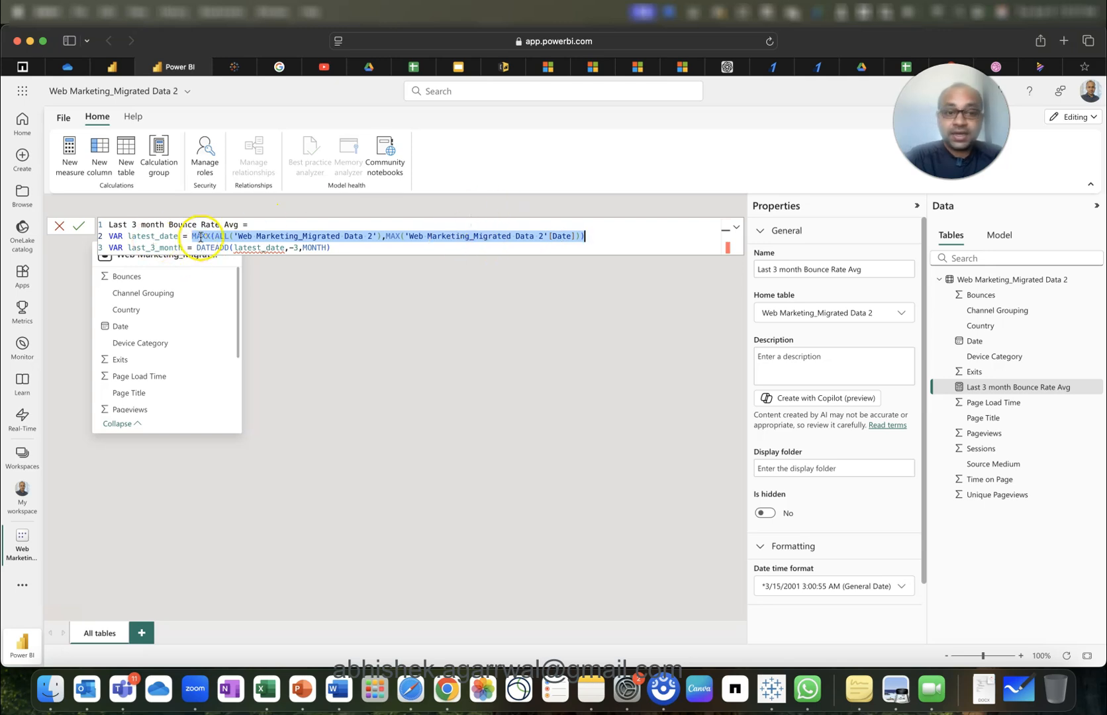
pyautogui.moveTo(254, 252)
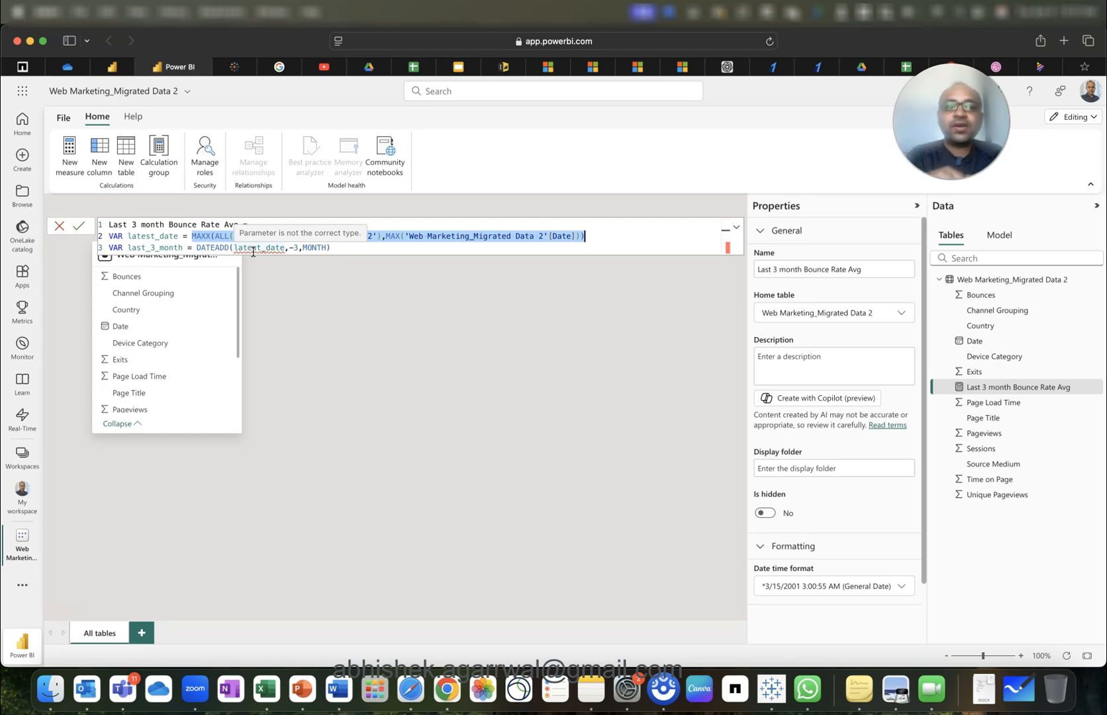
pyautogui.write('la')
pyautogui.press('BackSpace')
pyautogui.press('BackSpace')
pyautogui.write('la')
pyautogui.moveTo(331, 247); pyautogui.dragTo(101, 251)
pyautogui.press('BackSpace')
pyautogui.press('BackSpace')
pyautogui.press('BackSpace')
pyautogui.press('BackSpace')
pyautogui.press('BackSpace')
pyautogui.press('BackSpace')
pyautogui.press('BackSpace')
pyautogui.press('BackSpace')
pyautogui.press('BackSpace')
pyautogui.press('BackSpace')
pyautogui.press('BackSpace')
pyautogui.press('BackSpace')
pyautogui.press('BackSpace')
pyautogui.press('BackSpace')
pyautogui.press('BackSpace')
pyautogui.press('BackSpace')
pyautogui.press('BackSpace')
pyautogui.press('BackSpace')
pyautogui.press('BackSpace')
pyautogui.press('BackSpace')
pyautogui.press('BackSpace')
pyautogui.press('BackSpace')
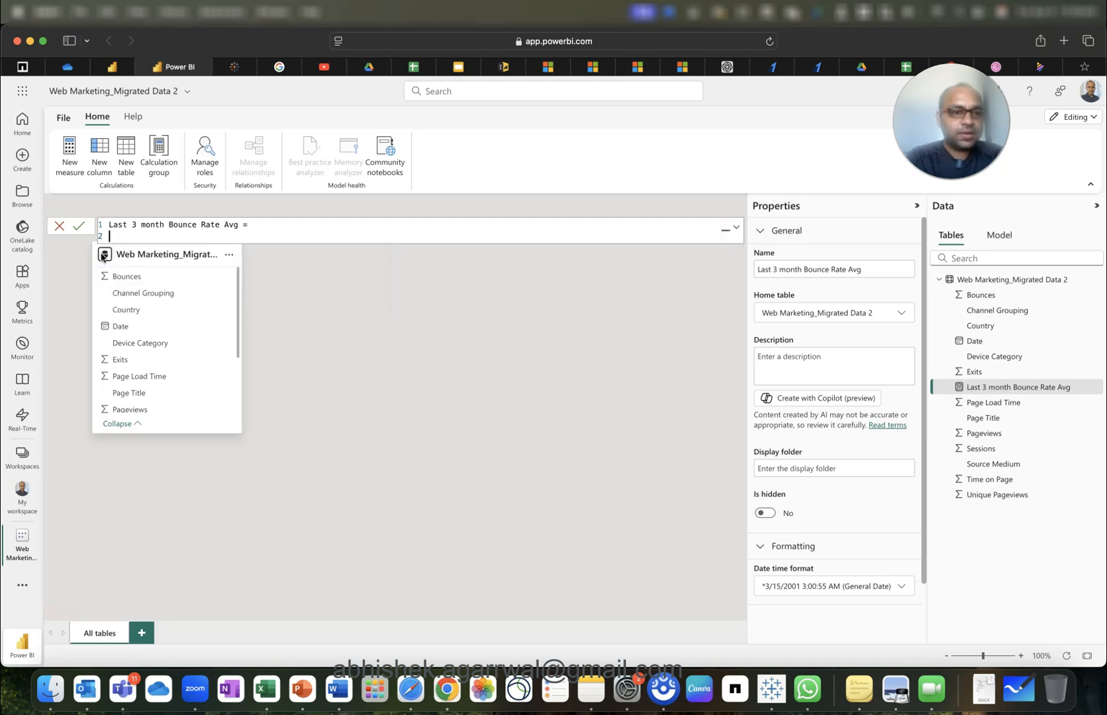
# Rewrite line 2 as VAR latest_date = LASTDATE(ALL('Web Marketing_Migrated Data 2'[Date])).
pyautogui.press('BackSpace')
pyautogui.hotkey('shift', 'Return')
pyautogui.write('VAR late')
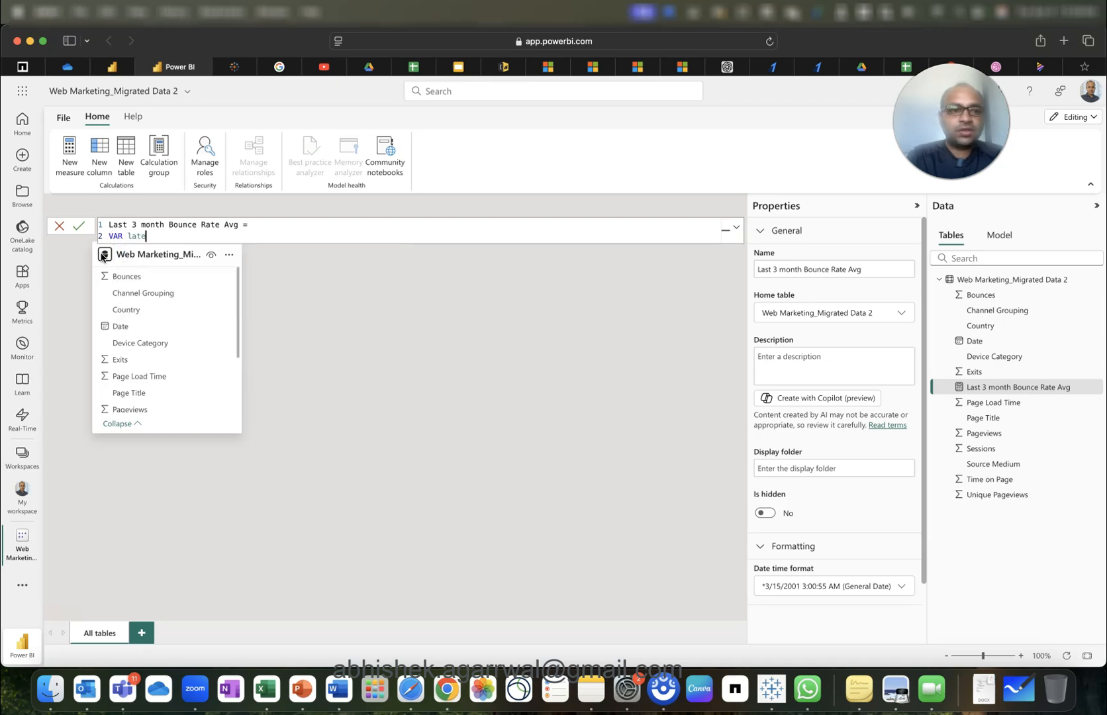
pyautogui.write('st_date = LASTDATE(')
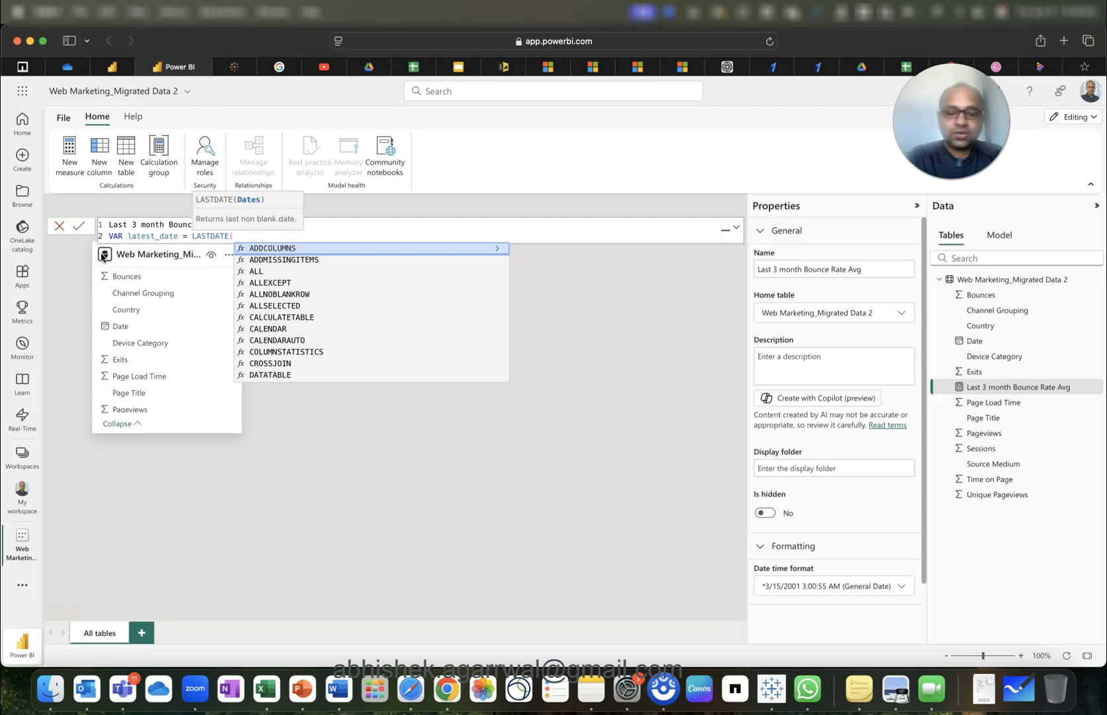
pyautogui.write('ALL')
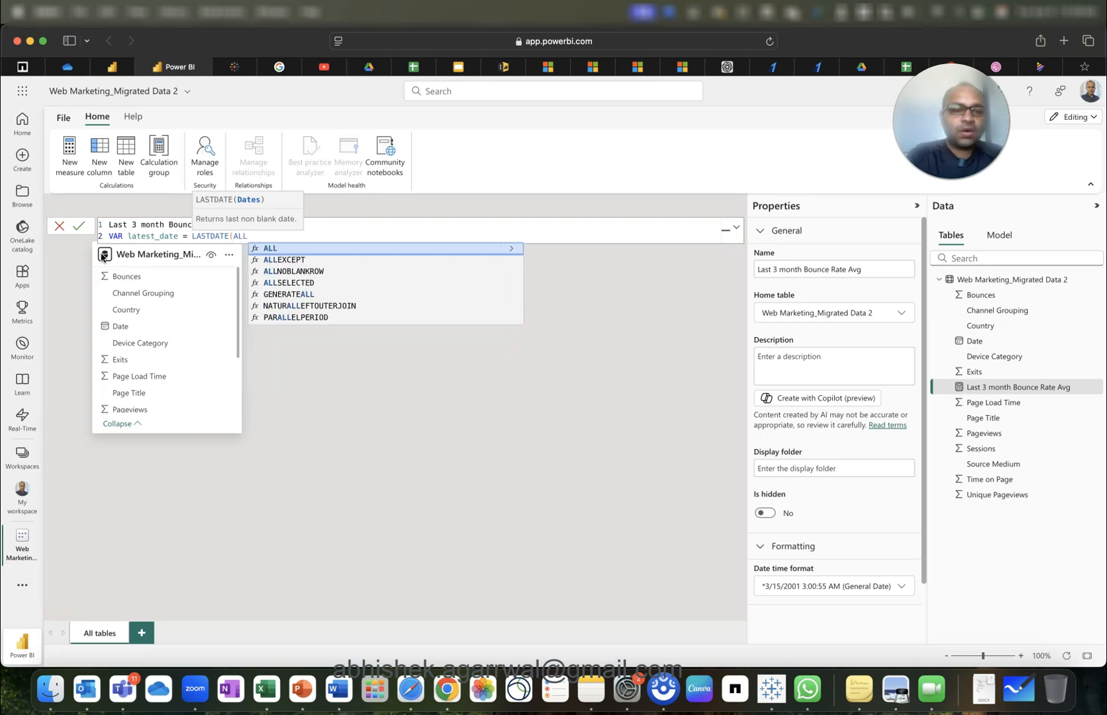
pyautogui.write('(')
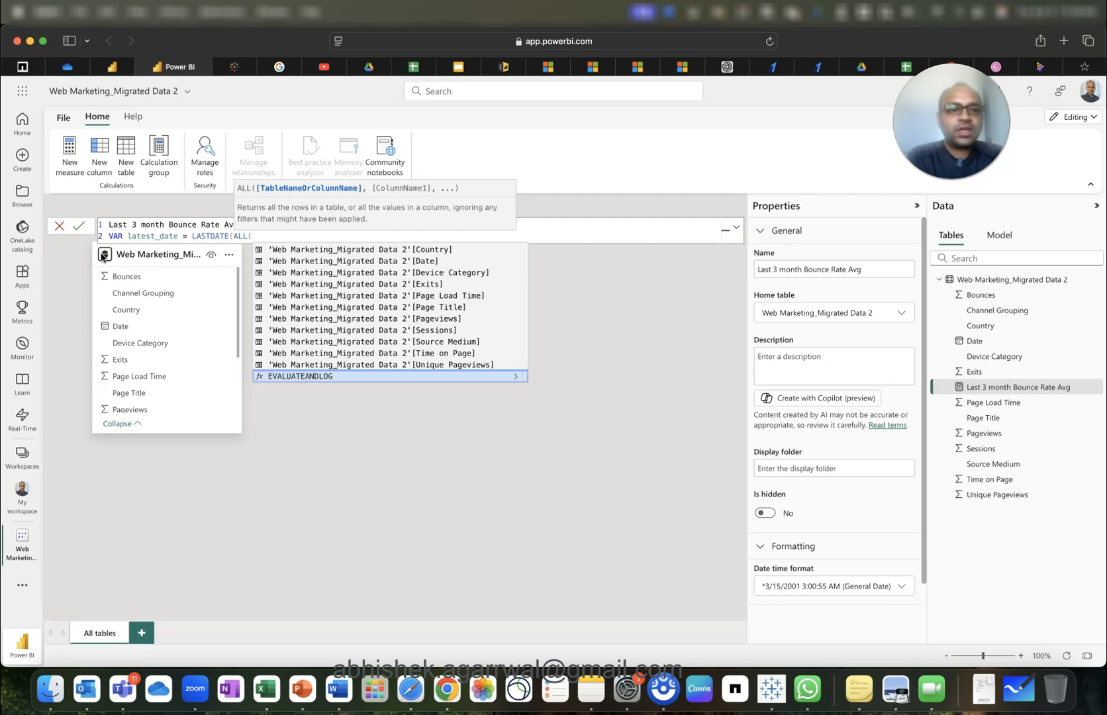
pyautogui.write("'Web Marketing_Migrated Data 2'[Date]")
pyautogui.press('Tab')
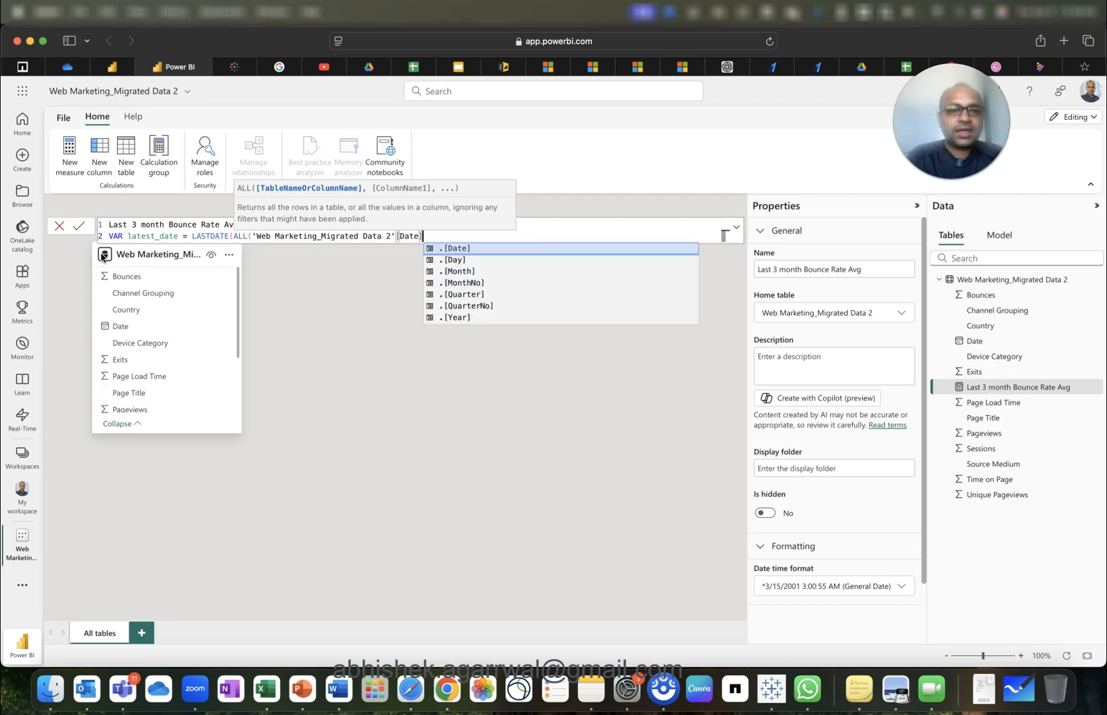
pyautogui.write('))')
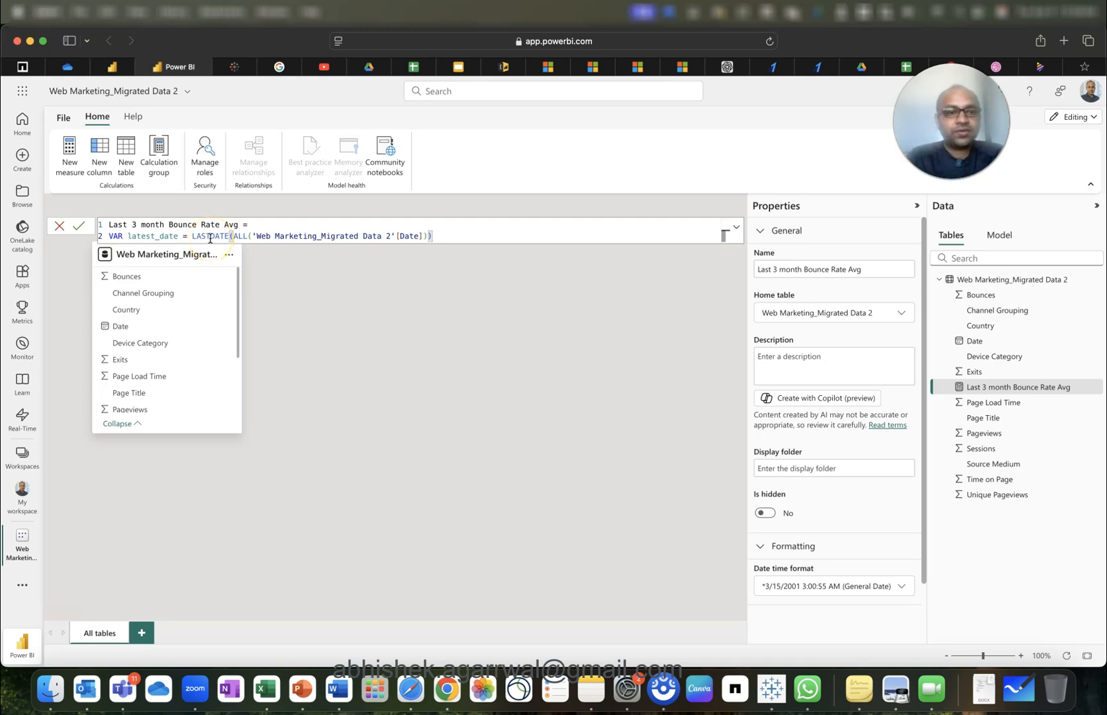
pyautogui.press('Return')
# Add line 3 VAR last_3_month = DATEADD(latest_date,-3,MONTH).
pyautogui.write('VAR ')
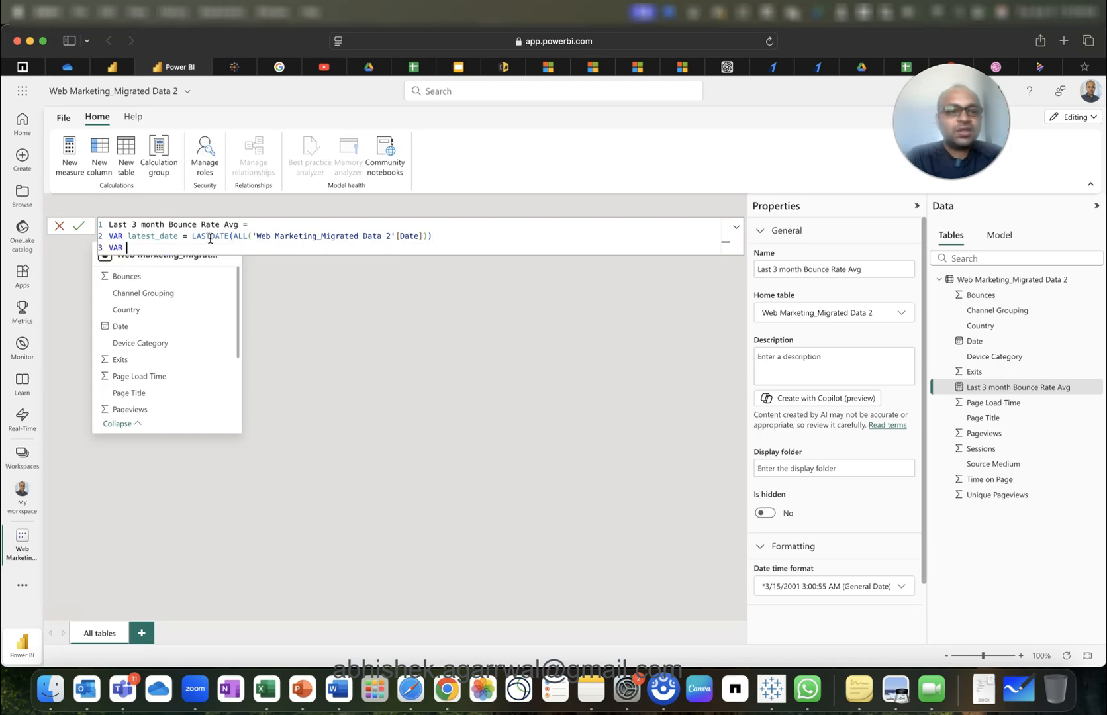
pyautogui.write('last_3_month')
pyautogui.press('BackSpace')
pyautogui.press('BackSpace')
pyautogui.press('BackSpace')
pyautogui.write('nth = ')
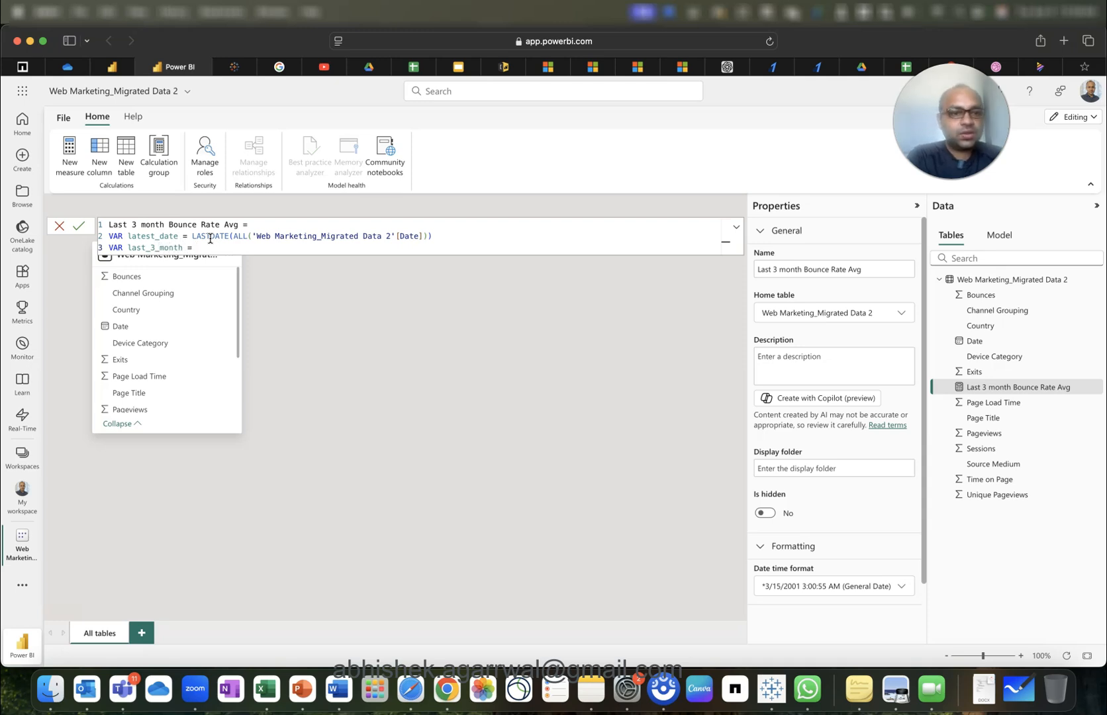
pyautogui.write('MAXX(')
pyautogui.press('BackSpace')
pyautogui.press('BackSpace')
pyautogui.press('BackSpace')
pyautogui.press('BackSpace')
pyautogui.press('BackSpace')
pyautogui.write('dateadd(')
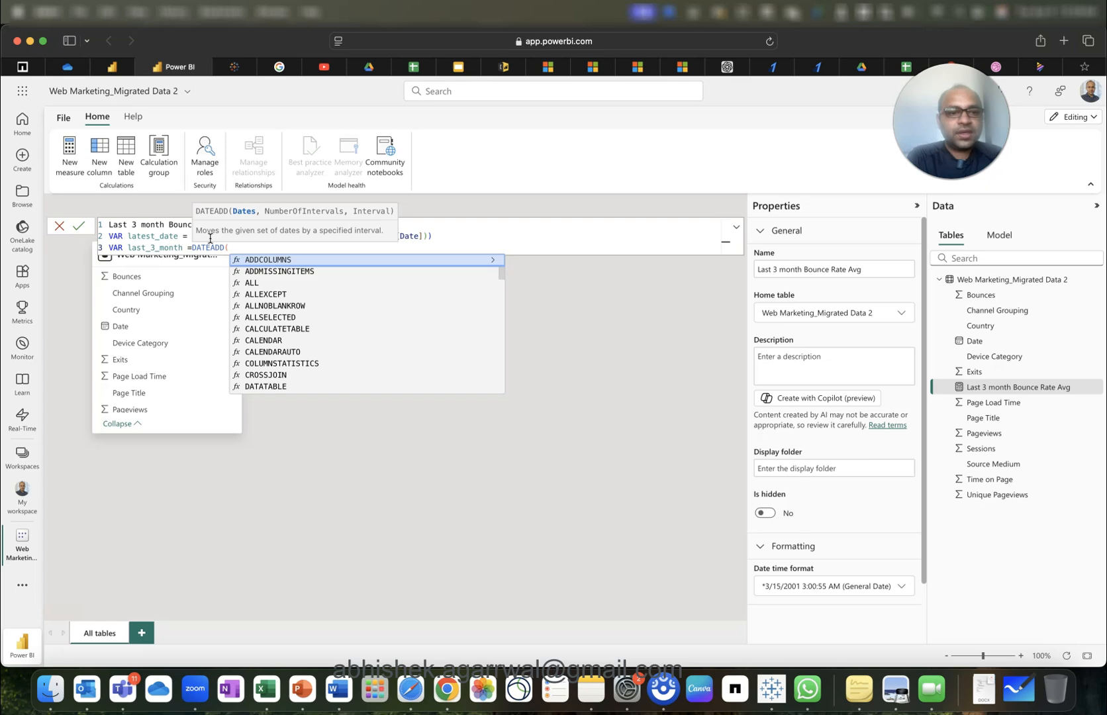
pyautogui.write('late')
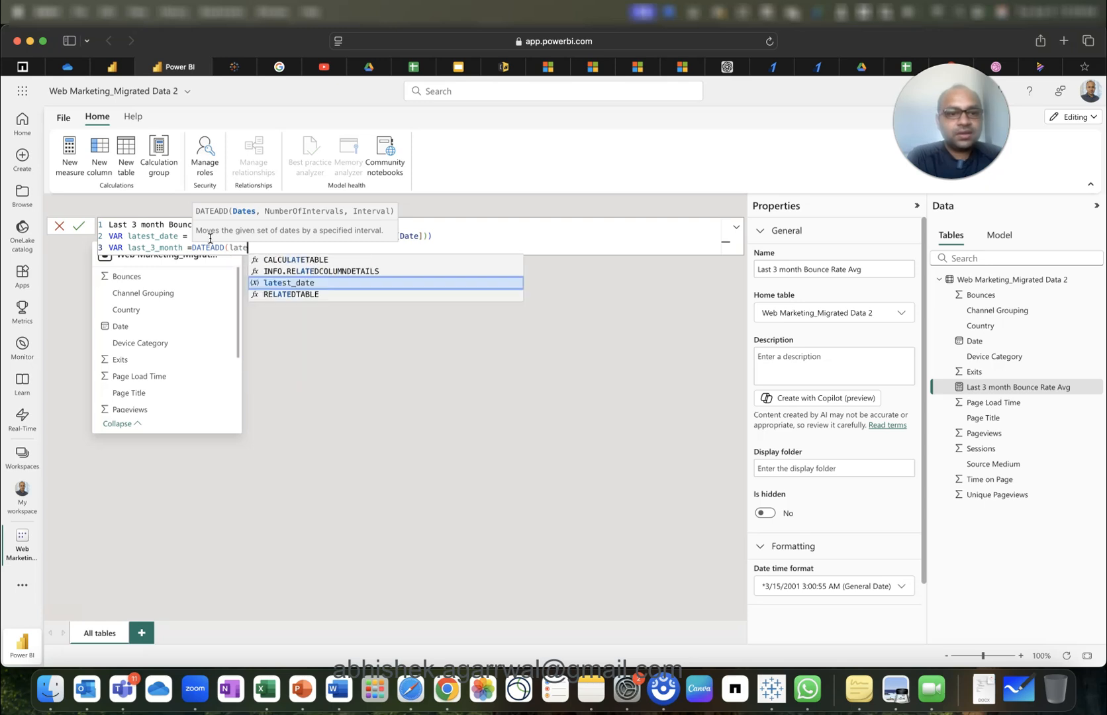
pyautogui.write('s')
pyautogui.press('Tab')
pyautogui.write(',')
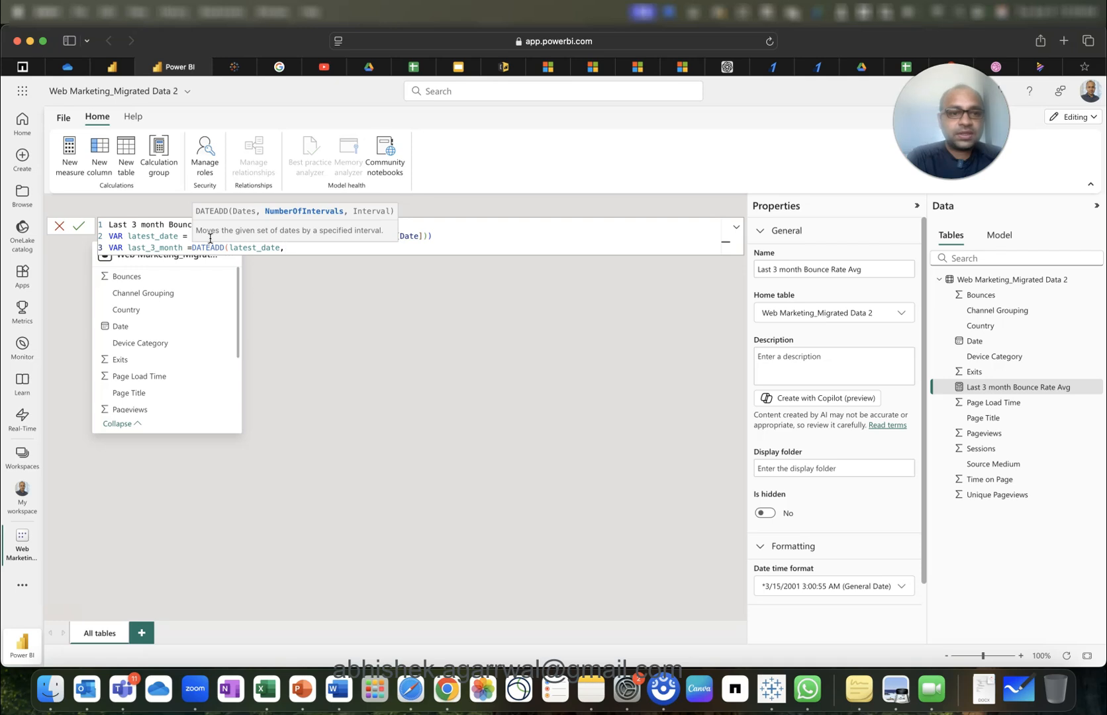
pyautogui.write('-3')
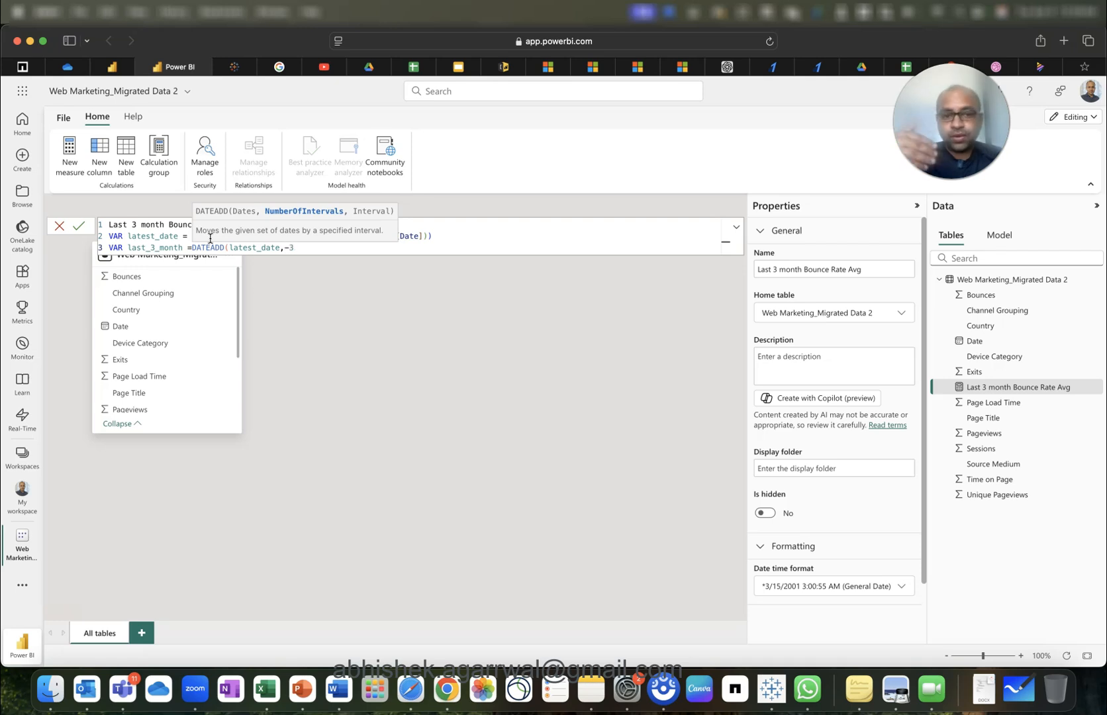
pyautogui.write(',mo')
pyautogui.press('Tab')
pyautogui.write(')')
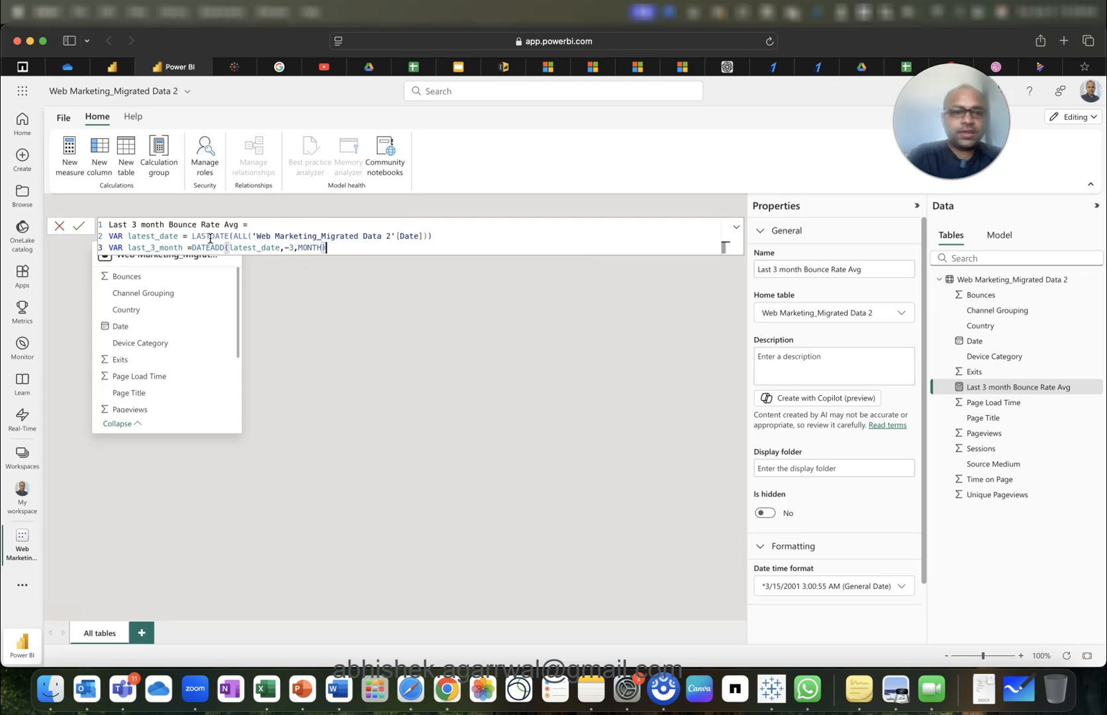
# Add a RETURN line after the variables.
pyautogui.hotkey('shift', 'Return')
pyautogui.write('return')
pyautogui.press('Tab')
# On line 5, start CALCULATE(AVERAGE('Web Marketing_Migrated Data 2'[Bounces]) and begin the Date filter.
pyautogui.hotkey('shift', 'Return')
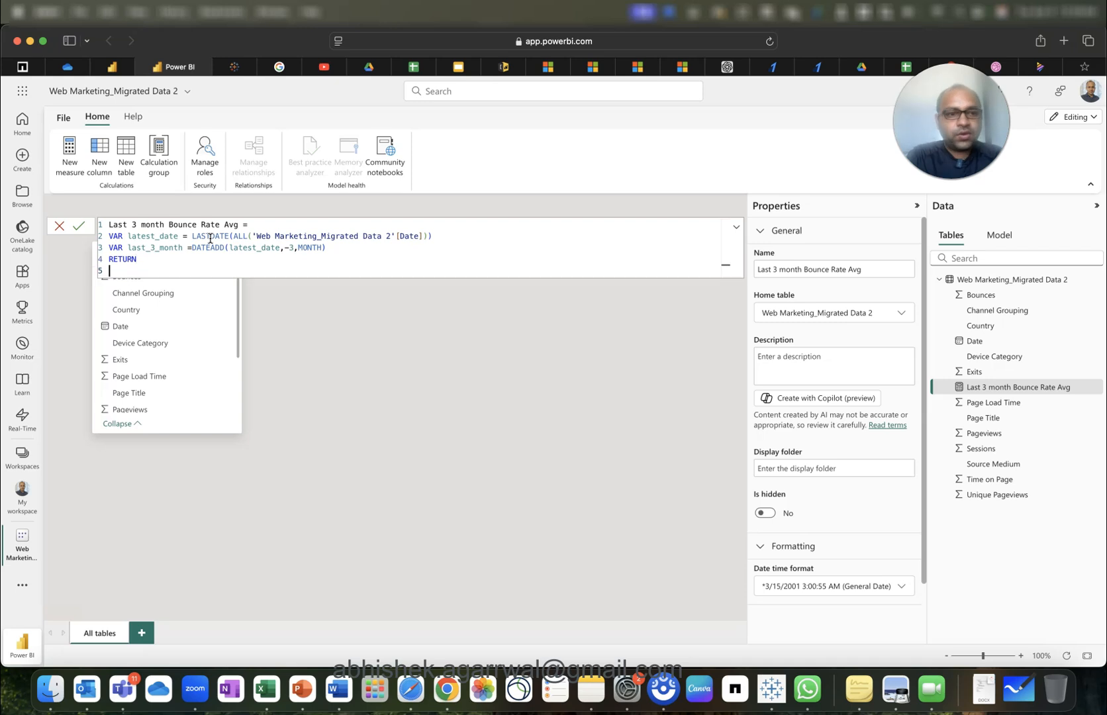
pyautogui.write('cal')
pyautogui.press('Tab')
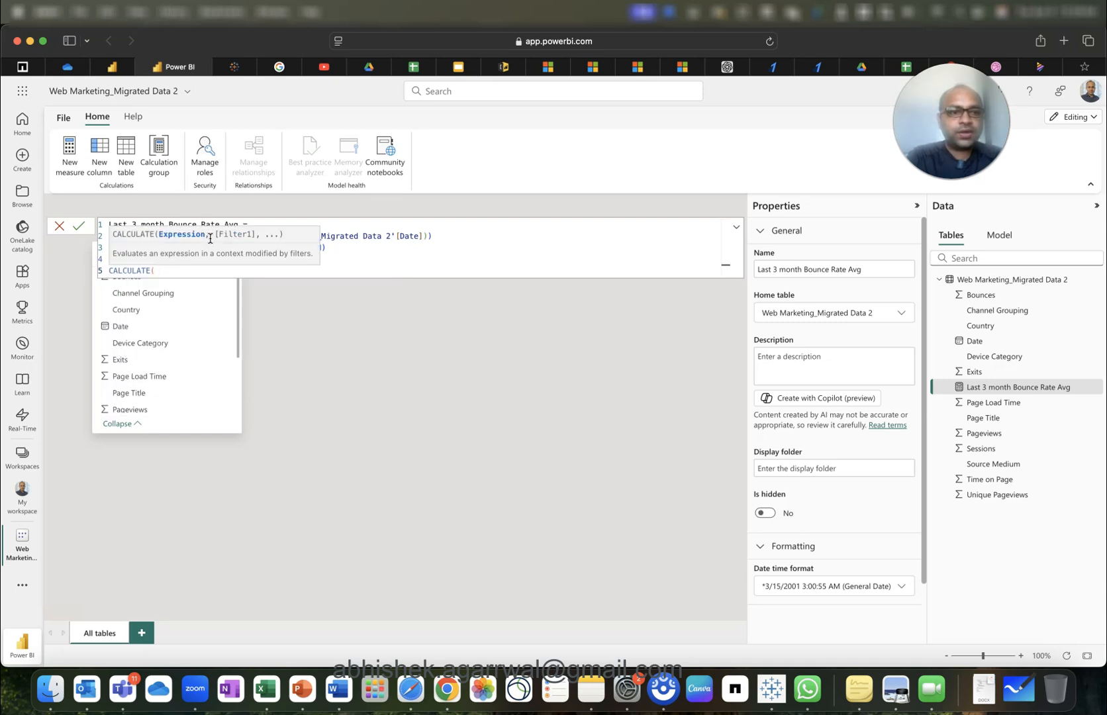
pyautogui.write('ave')
pyautogui.press('Tab')
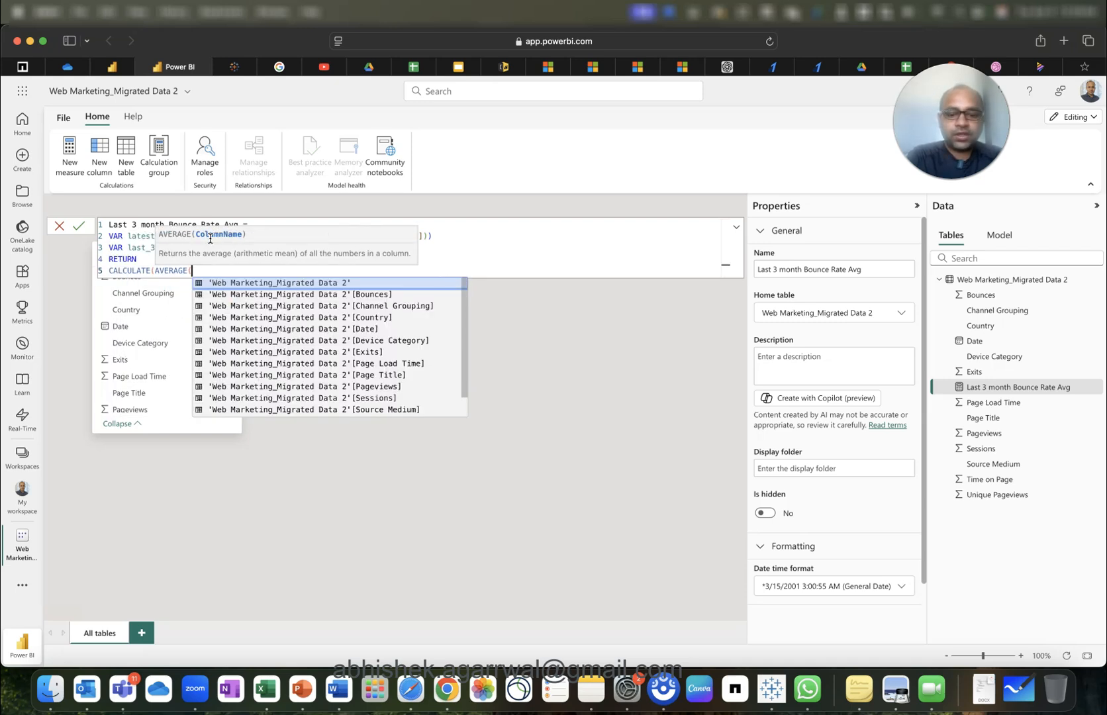
pyautogui.write('bou')
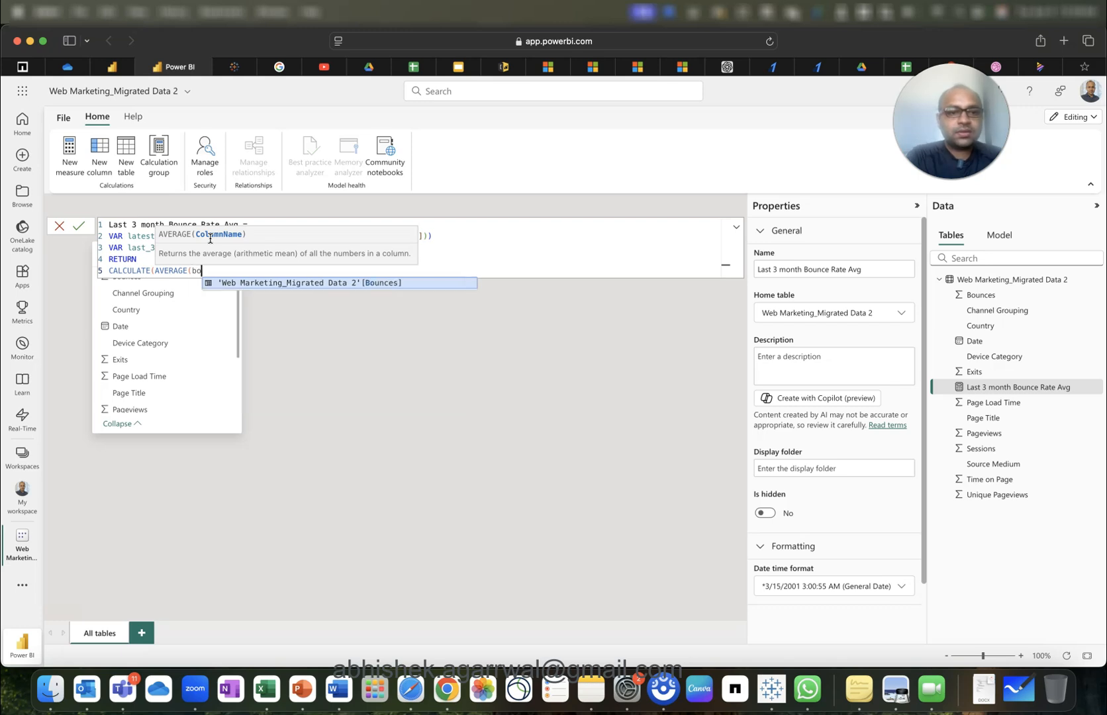
pyautogui.press('Tab')
pyautogui.write(')')
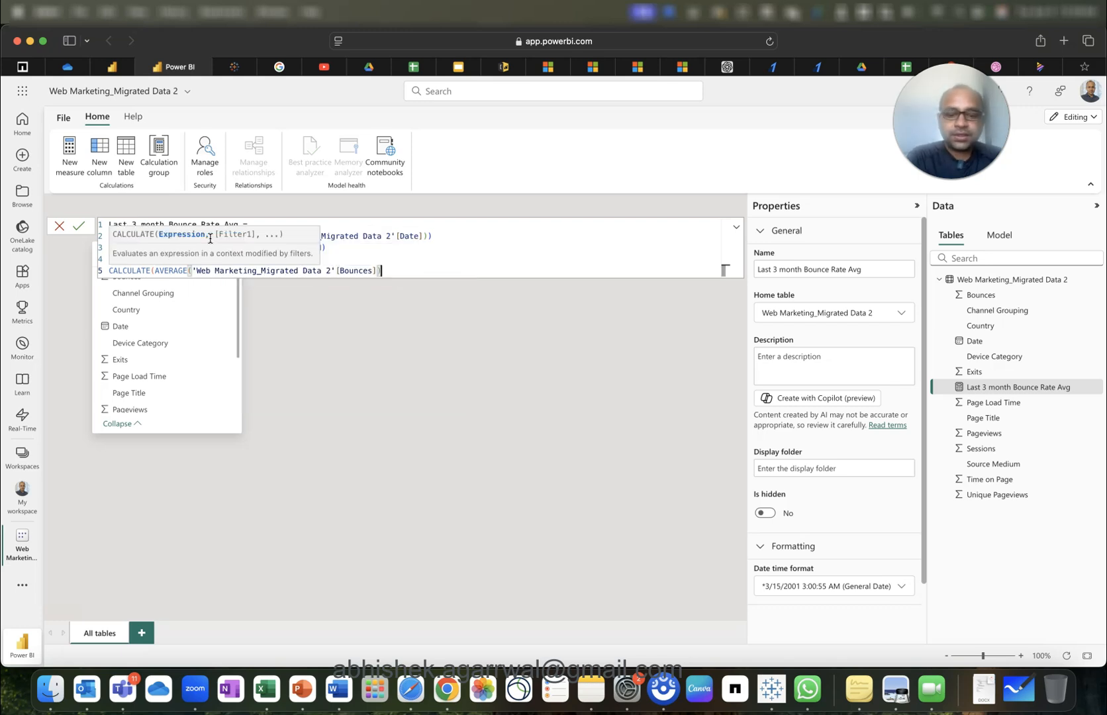
pyautogui.write(',')
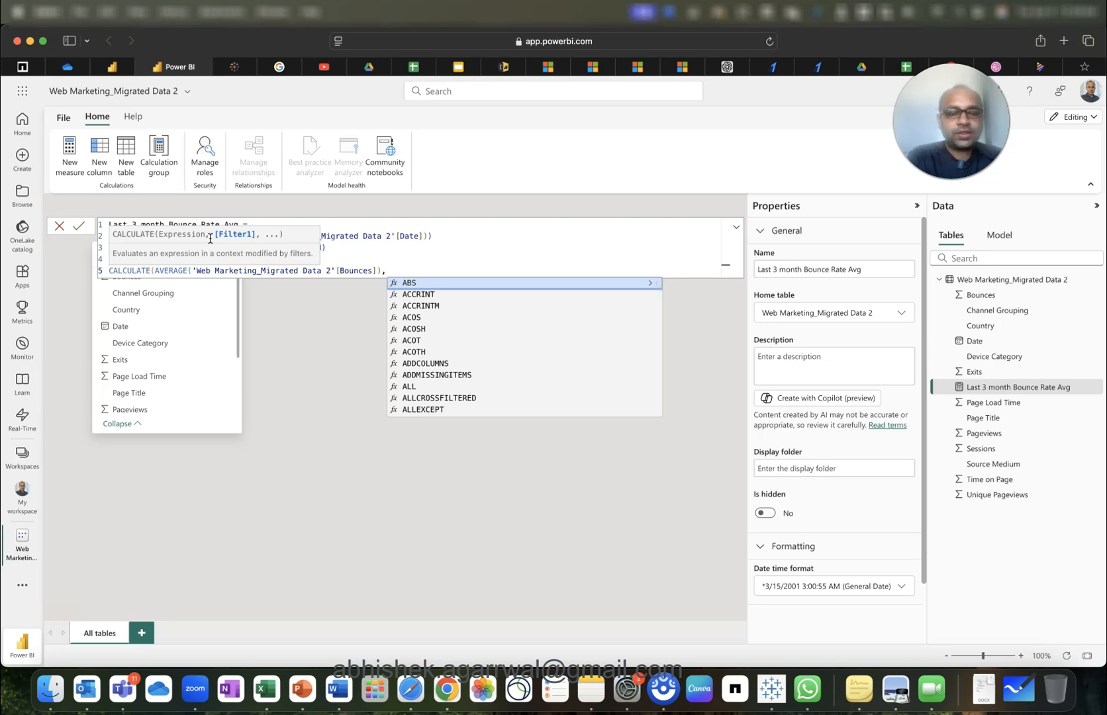
pyautogui.write('date')
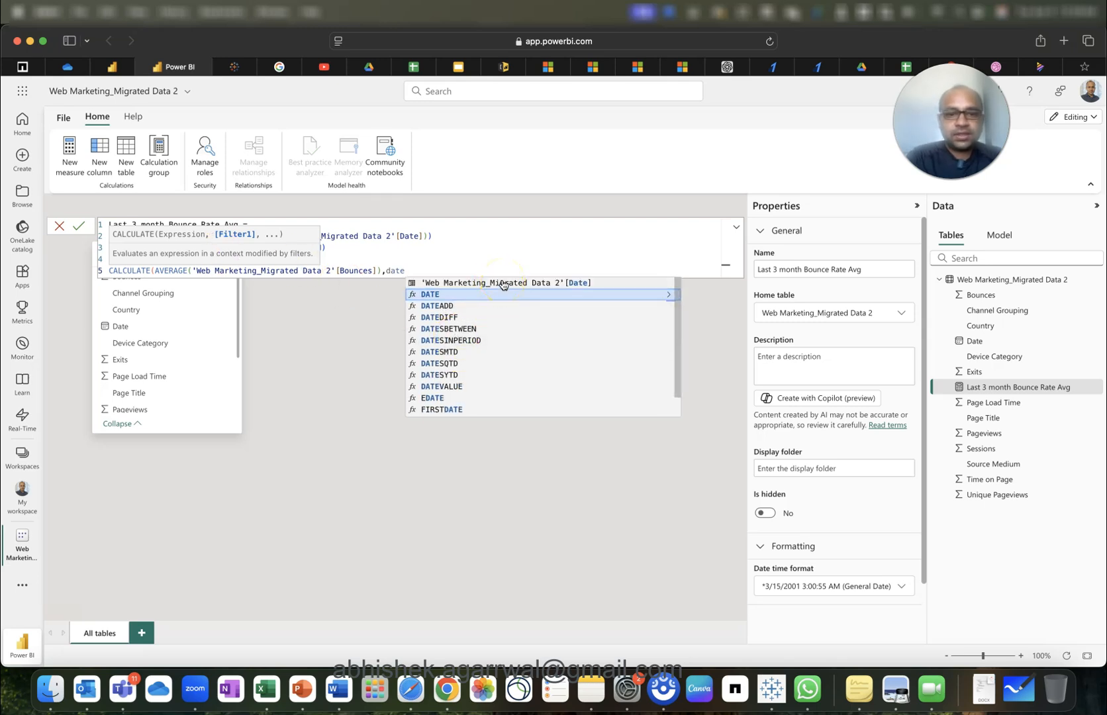
# Filter the calculation to [Date] >= last_3_month && [Date] <= latest_date and close it.
pyautogui.click(504, 283)
pyautogui.write('>=')
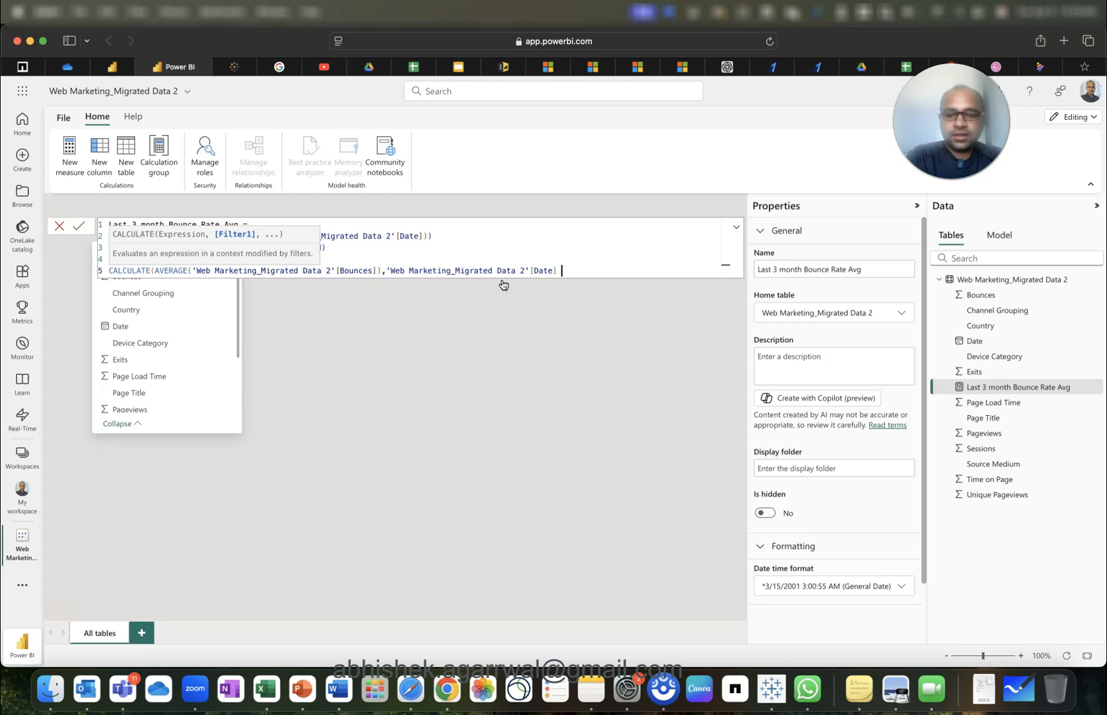
pyautogui.write(' last')
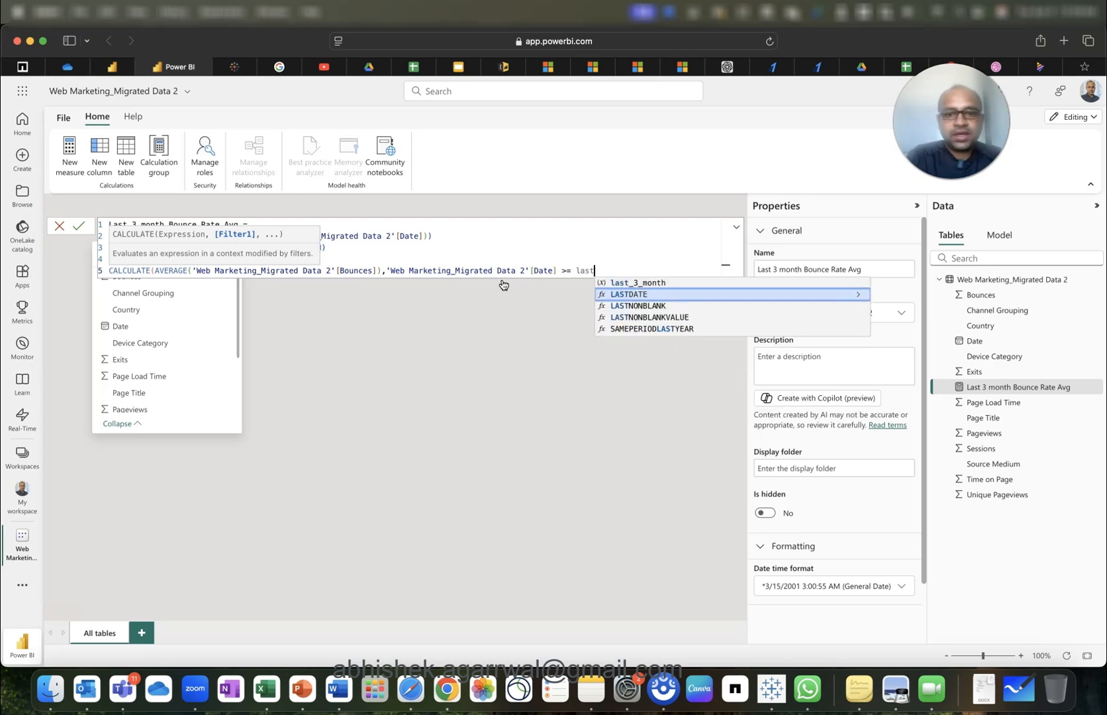
pyautogui.press('Up')
pyautogui.press('Tab')
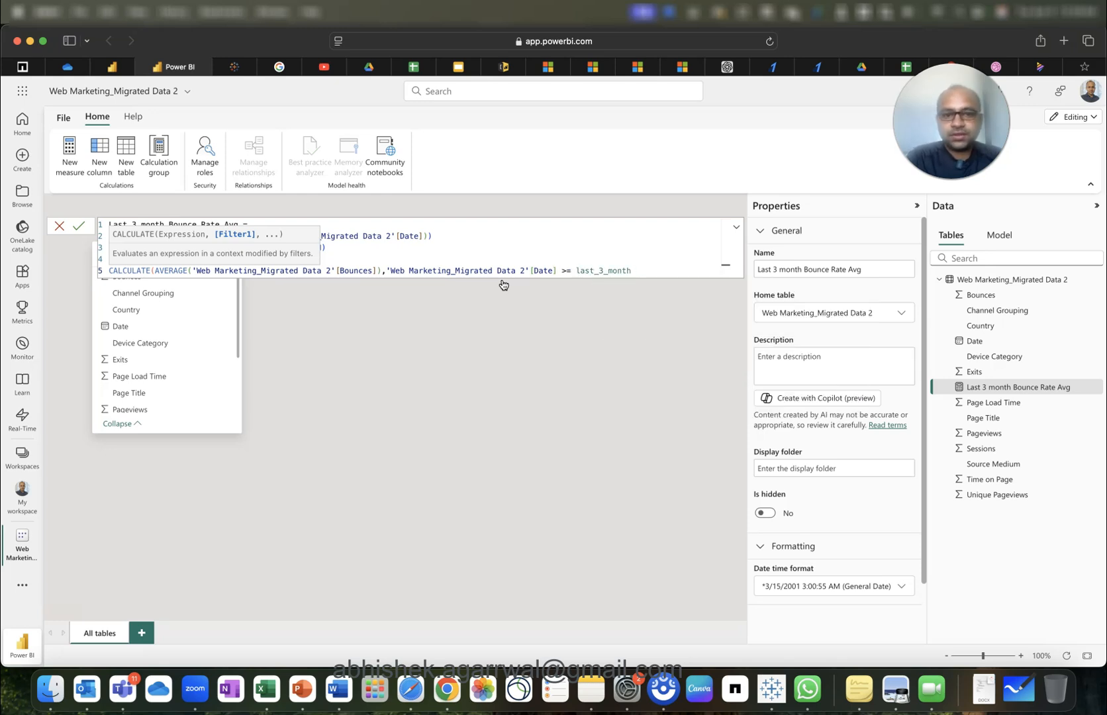
pyautogui.write('&& ')
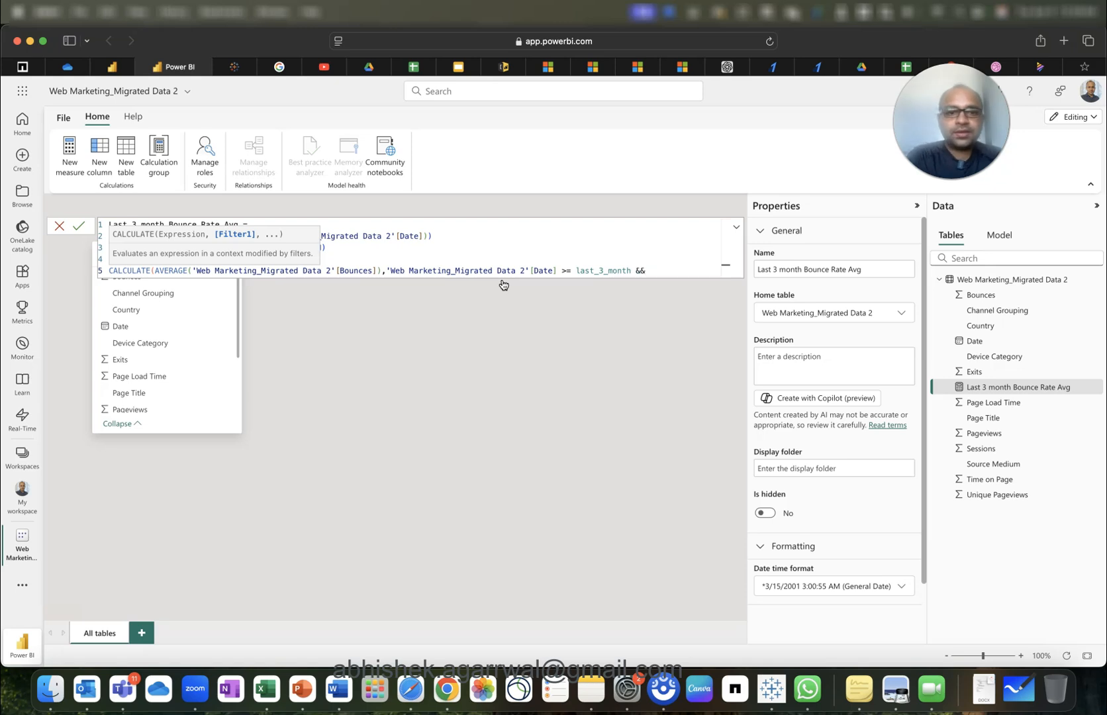
pyautogui.write('web')
pyautogui.press('Down')
pyautogui.press('Down')
pyautogui.press('Down')
pyautogui.press('Down')
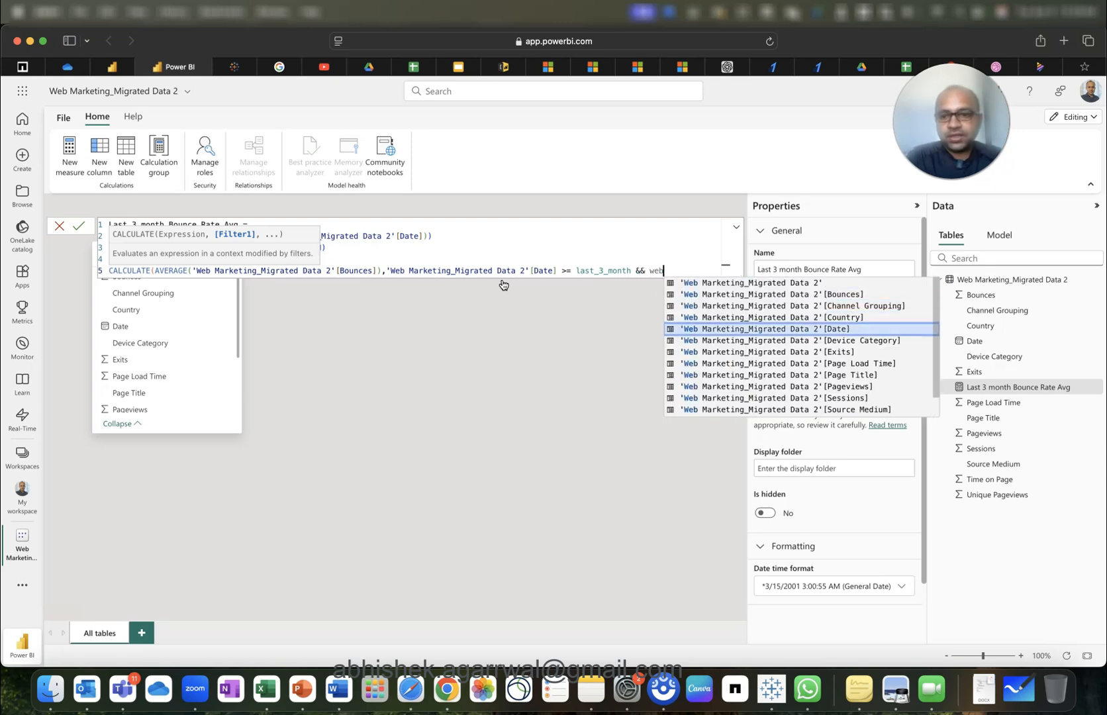
pyautogui.press('Tab')
pyautogui.write('<= ')
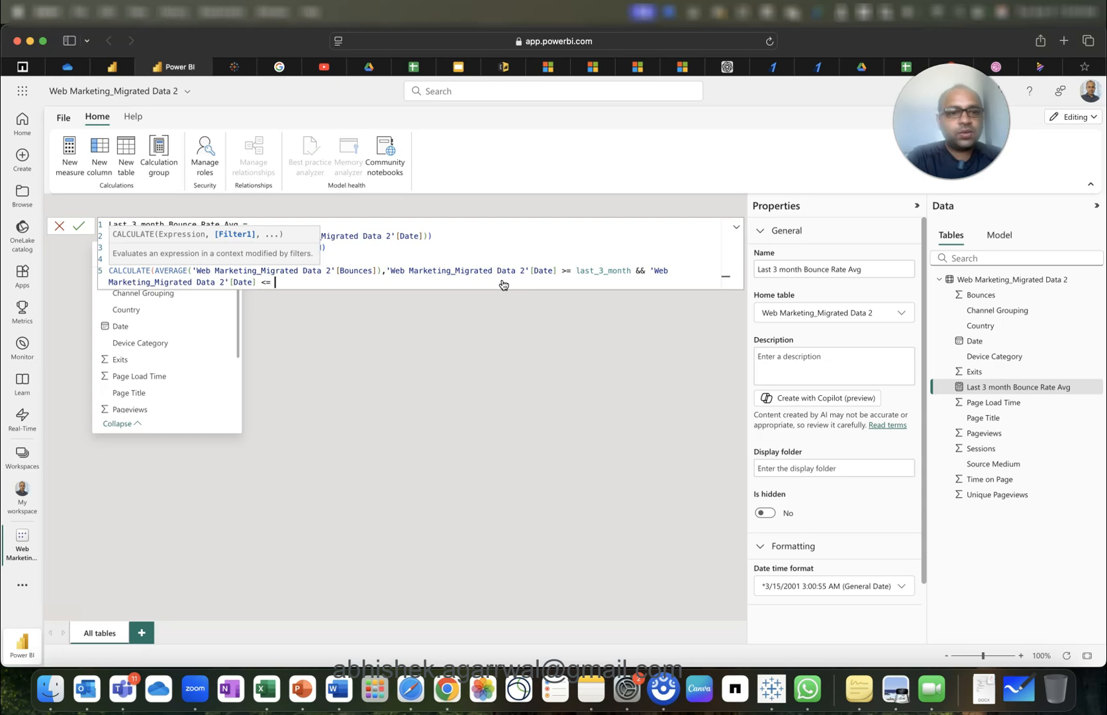
pyautogui.write('late')
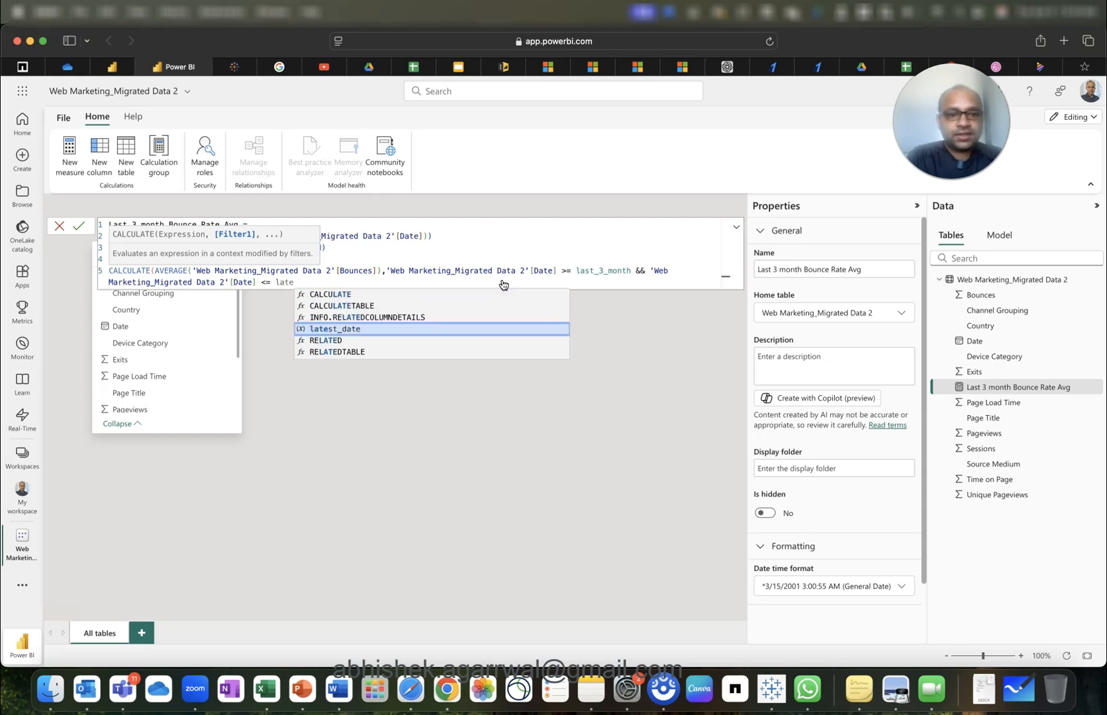
pyautogui.press('Tab')
pyautogui.write(')')
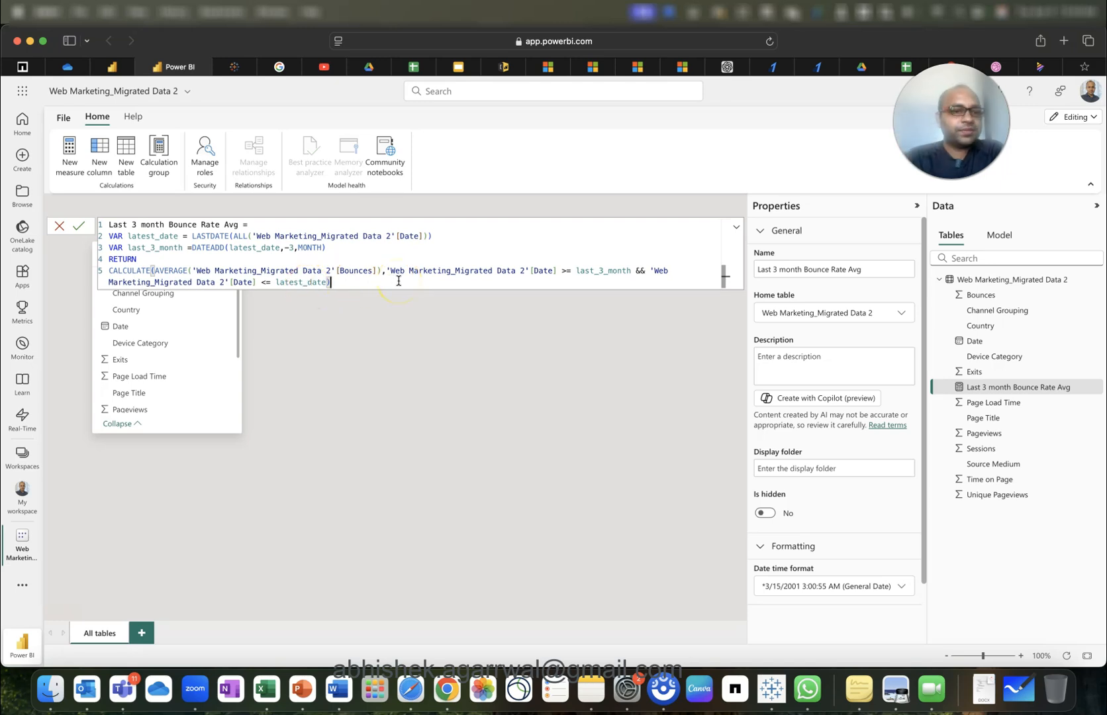
# Commit the Last 3 month Bounce Rate Avg formula and review the fields in the Data pane.
pyautogui.click(80, 228)
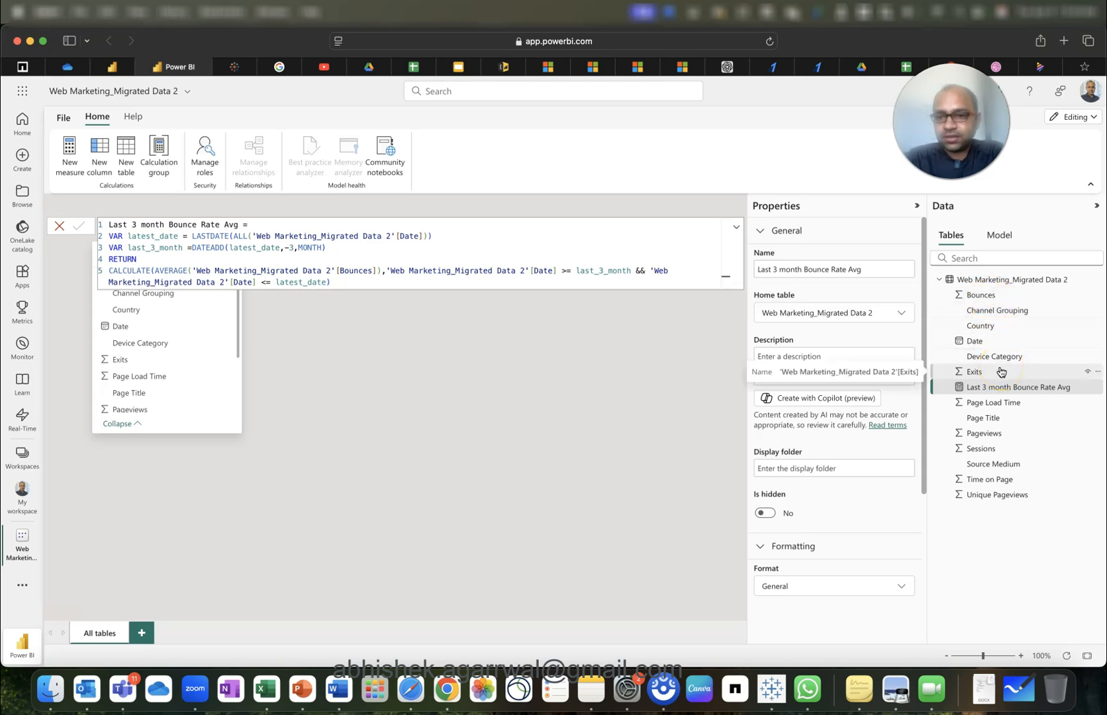
pyautogui.click(998, 451)
pyautogui.click(1001, 482)
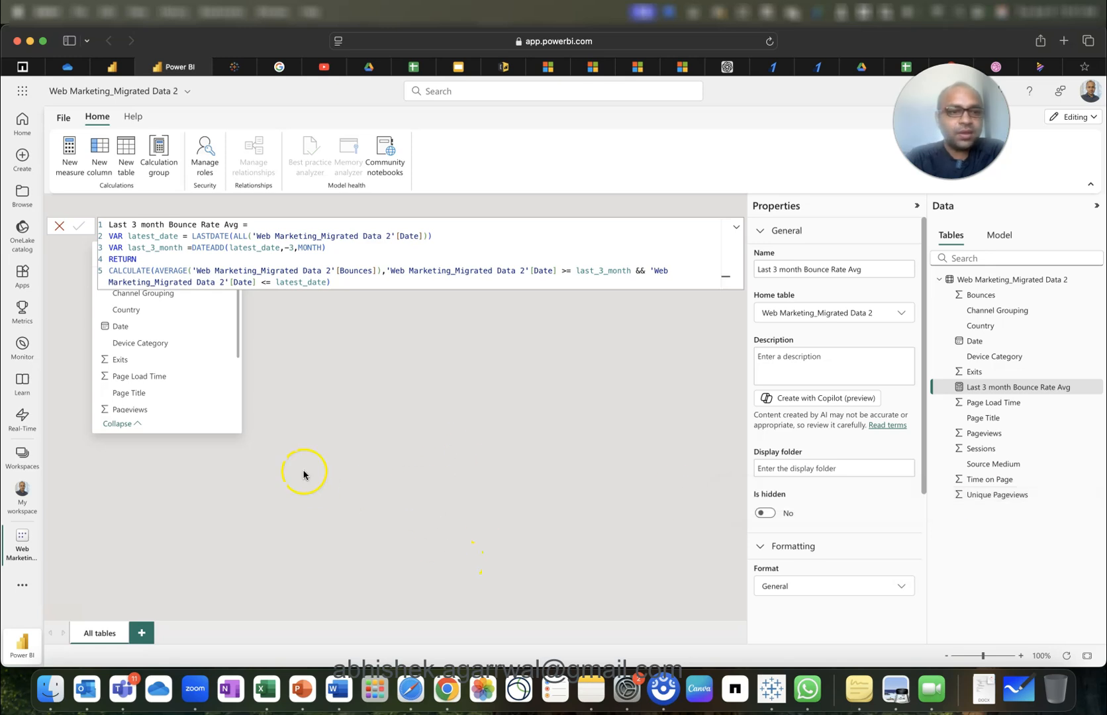
# On report Page 1, make Last 3 month Bounce Rate Avg the Average of Bounces card's target.
pyautogui.click(436, 392)
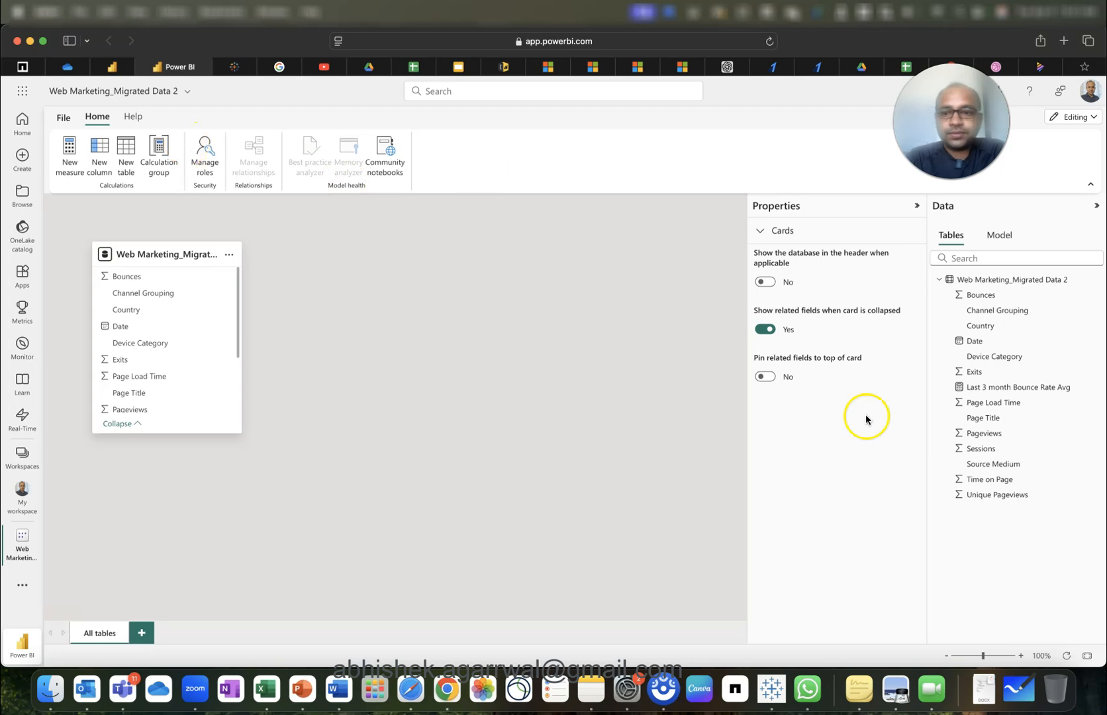
pyautogui.click(113, 65)
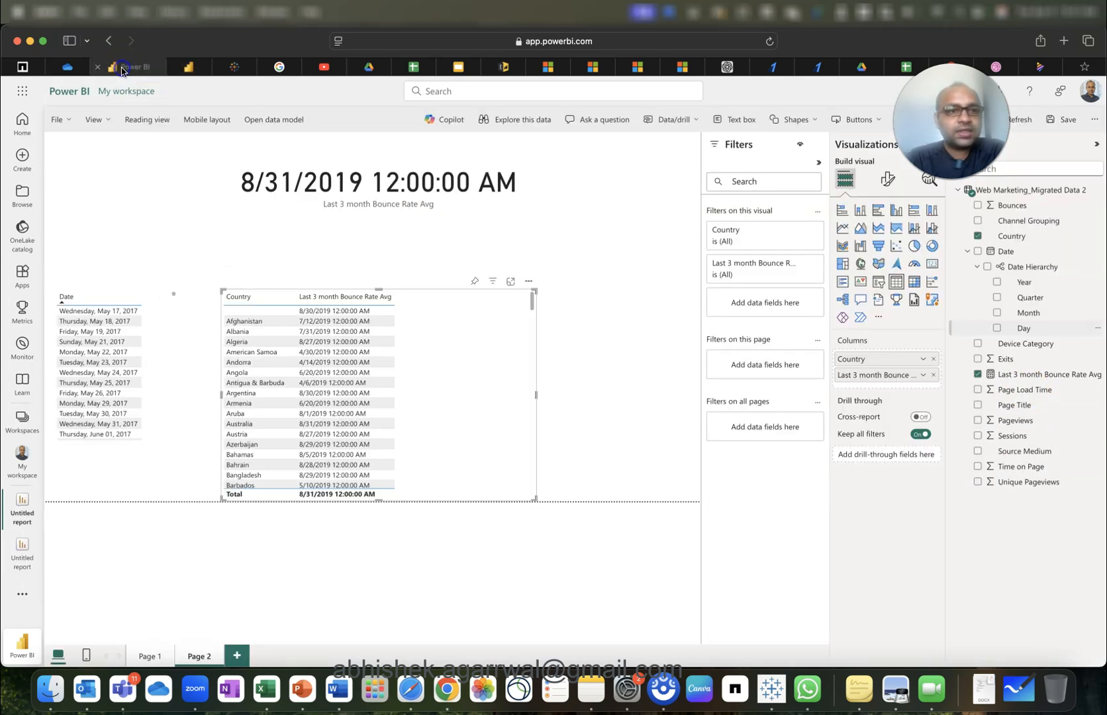
pyautogui.click(149, 656)
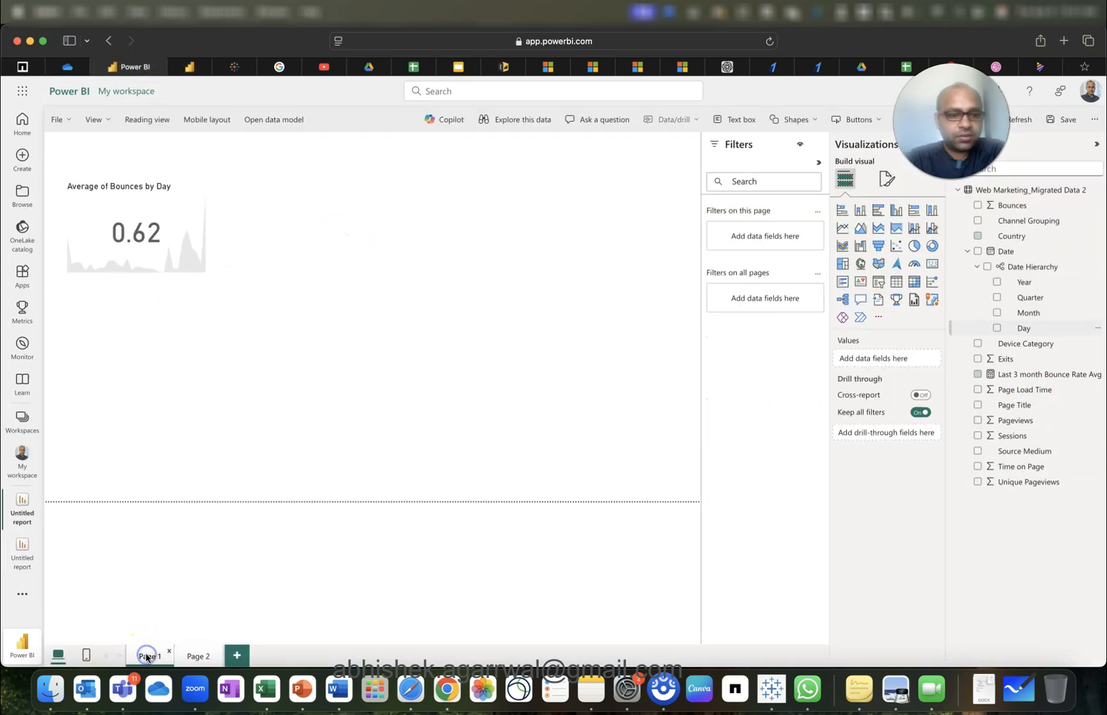
pyautogui.click(162, 225)
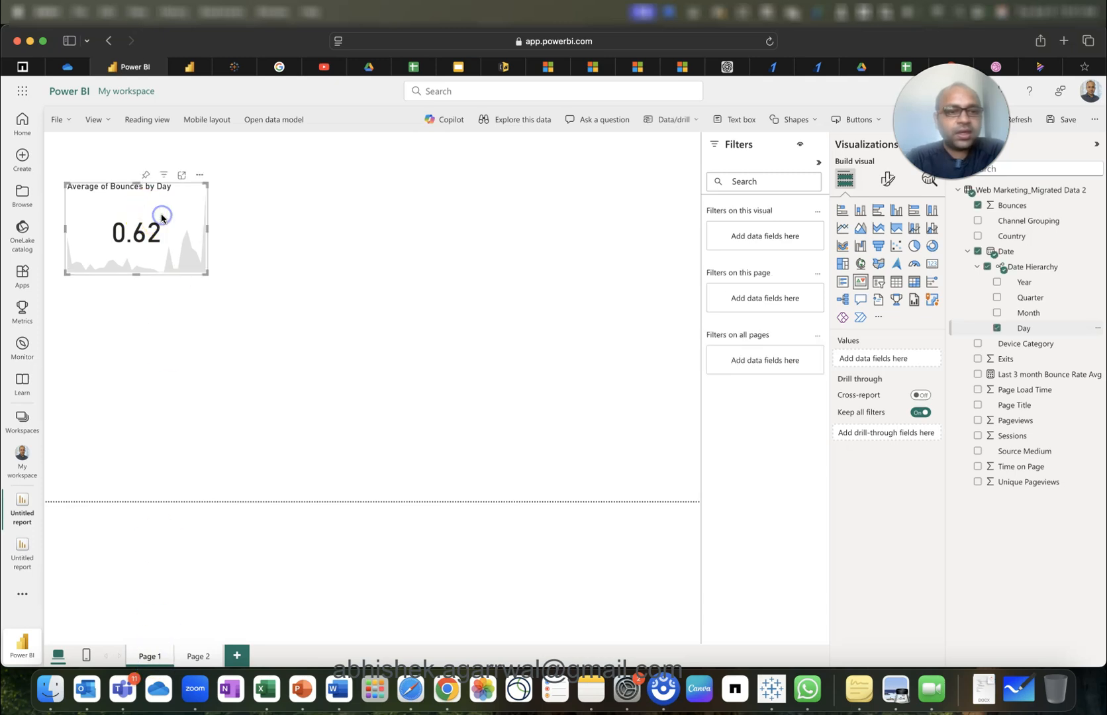
pyautogui.moveTo(1051, 373); pyautogui.dragTo(894, 453)
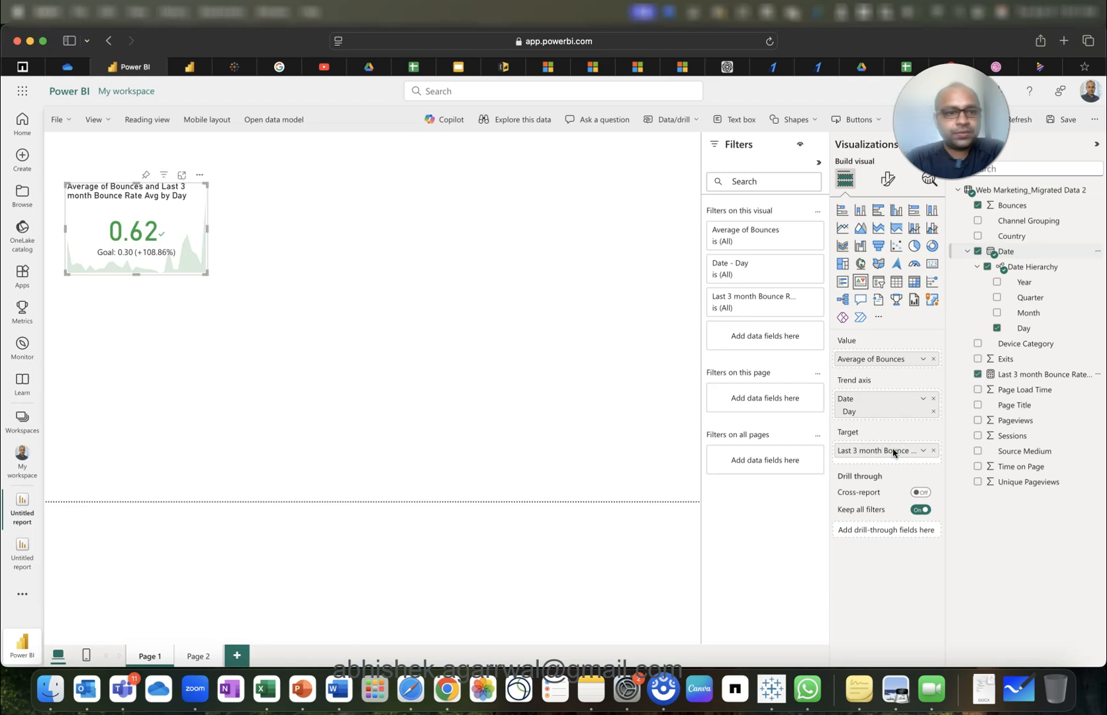
pyautogui.click(173, 285)
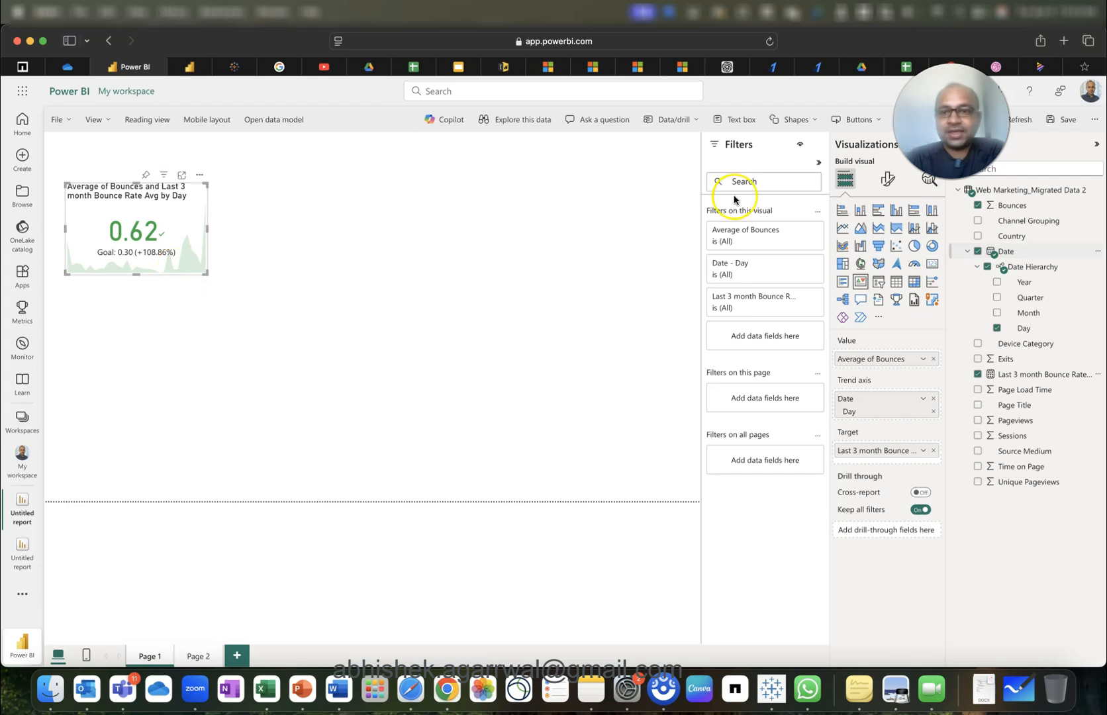
# Change the KPI card's target label text from 'Goal' to '3 Month Avg'.
pyautogui.click(881, 187)
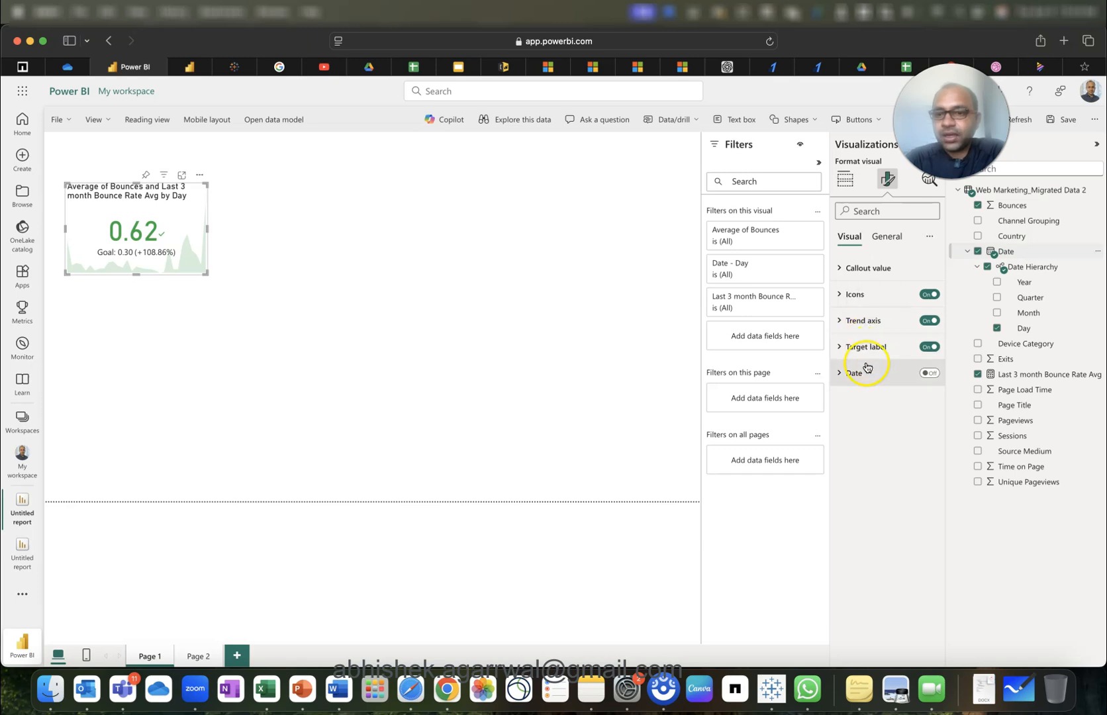
pyautogui.click(866, 349)
pyautogui.doubleClick(869, 493)
pyautogui.write('Last')
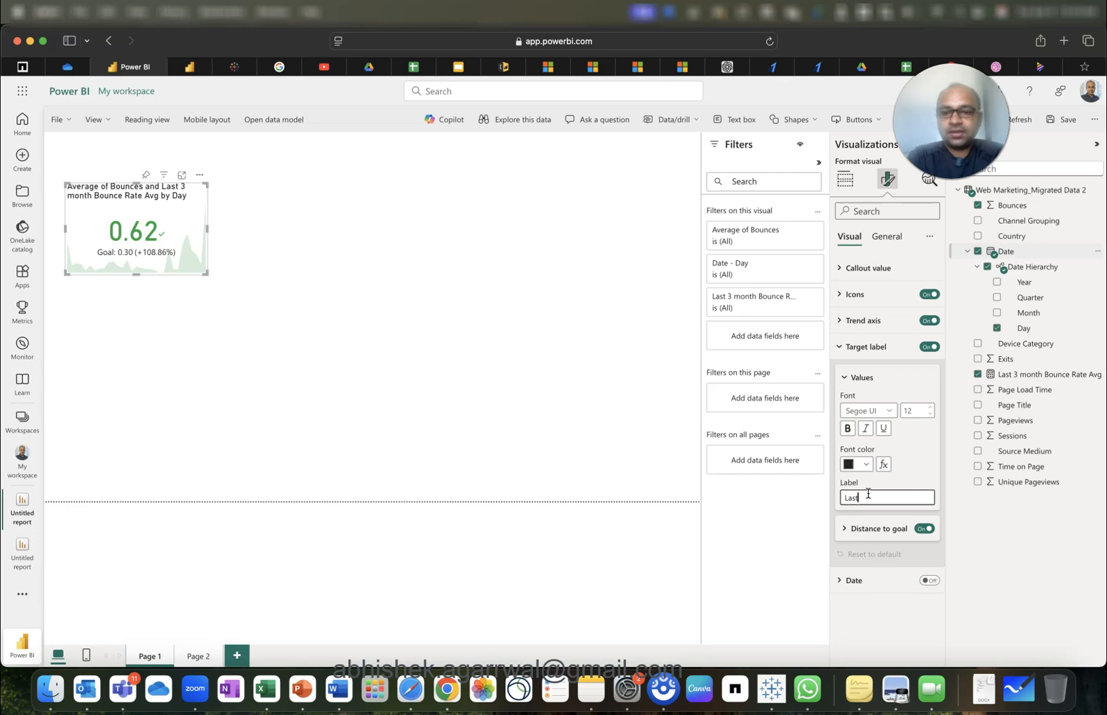
pyautogui.press('BackSpace')
pyautogui.press('BackSpace')
pyautogui.press('BackSpace')
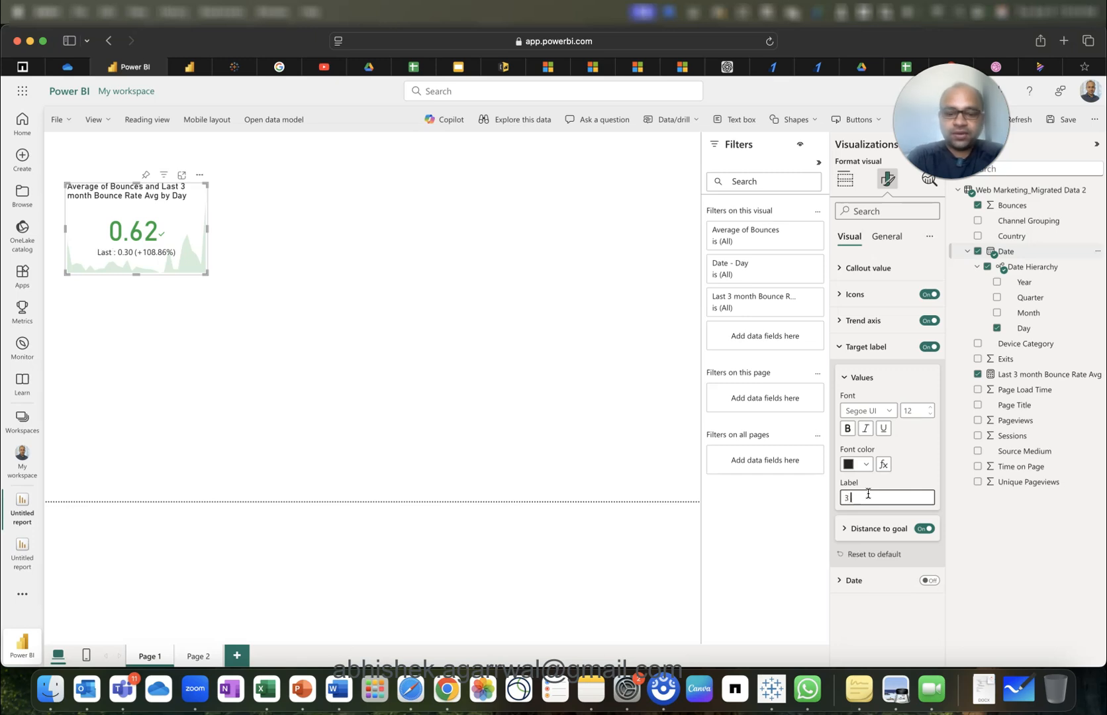
pyautogui.write('3 Month av')
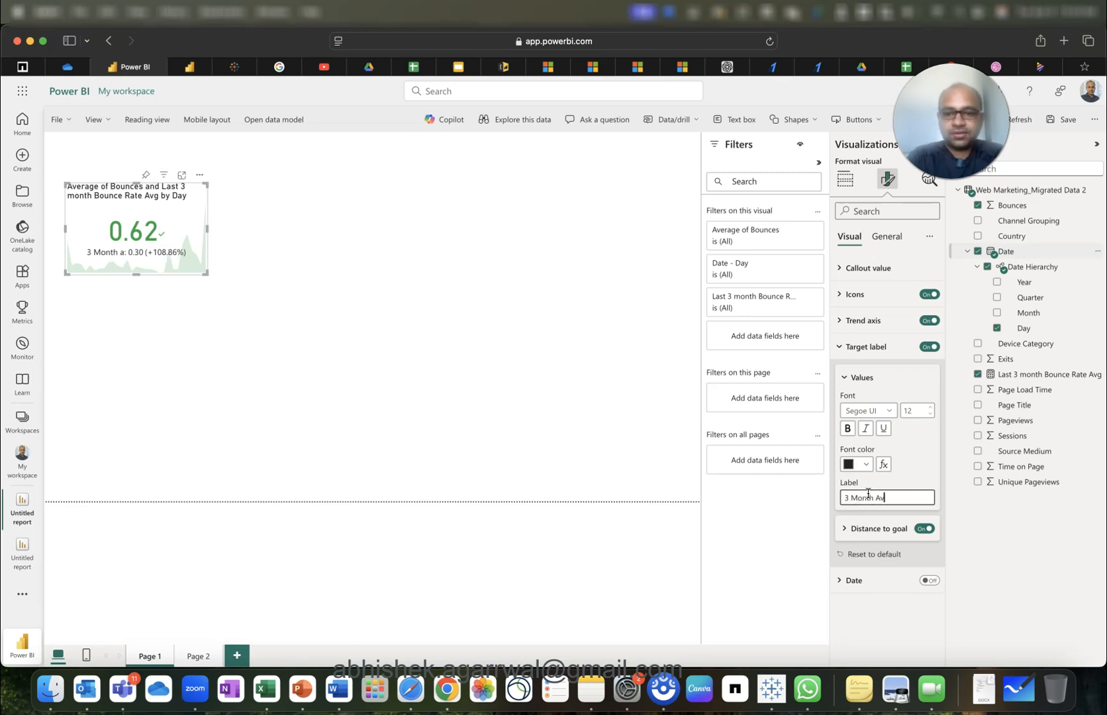
pyautogui.press('Tab')
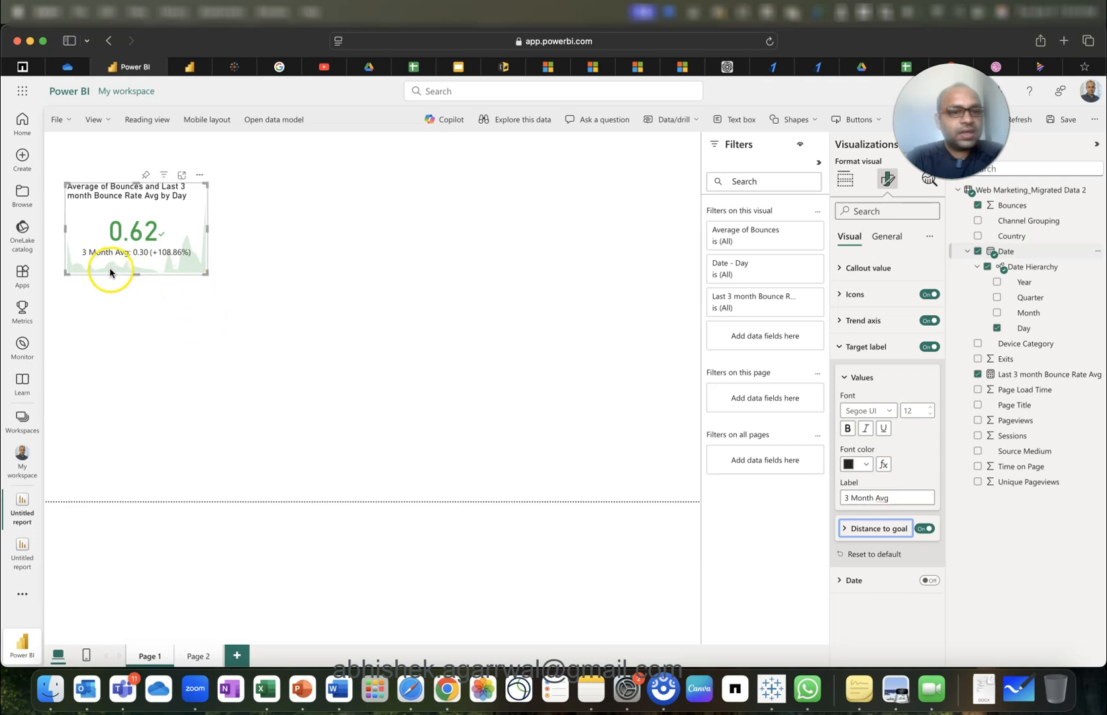
pyautogui.click(189, 341)
pyautogui.click(187, 224)
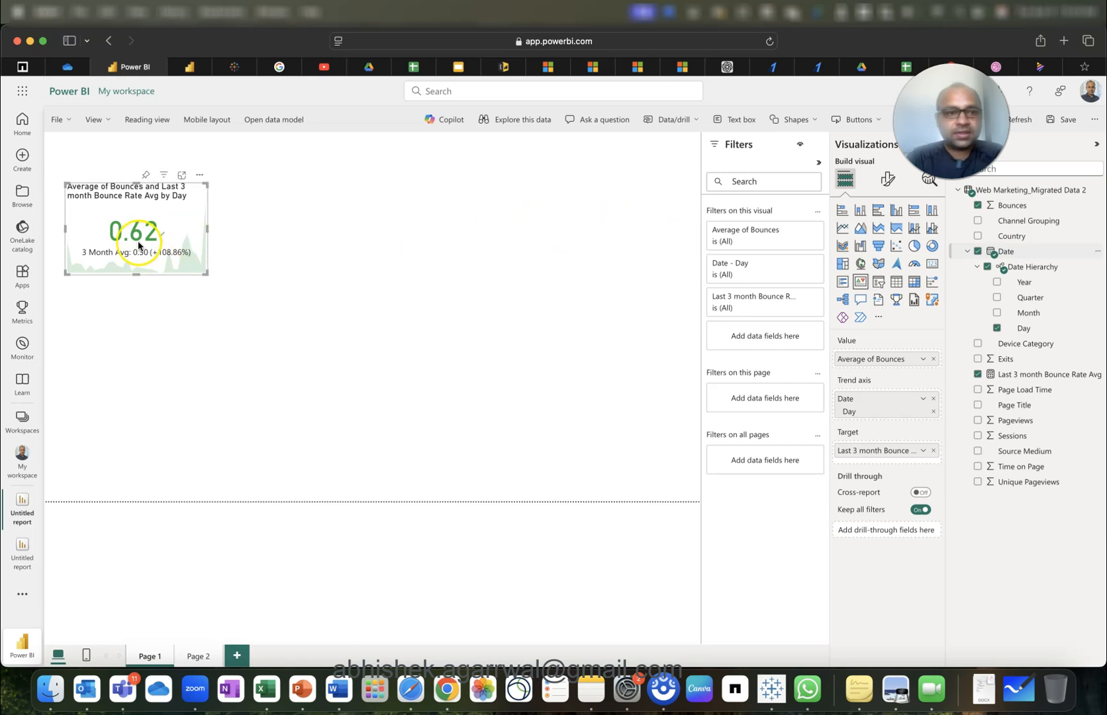
# Paste two copies of the KPI card and line them up beside the original.
pyautogui.press('super+v')
pyautogui.moveTo(145, 233); pyautogui.dragTo(440, 223)
pyautogui.press('super+v')
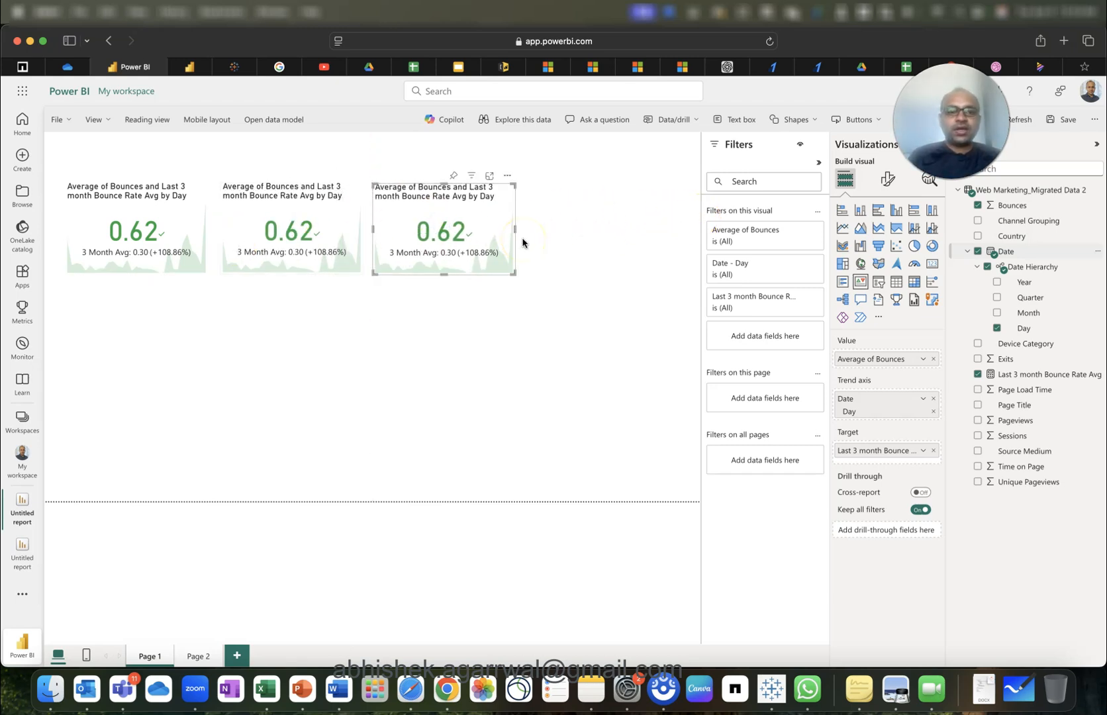
pyautogui.click(159, 216)
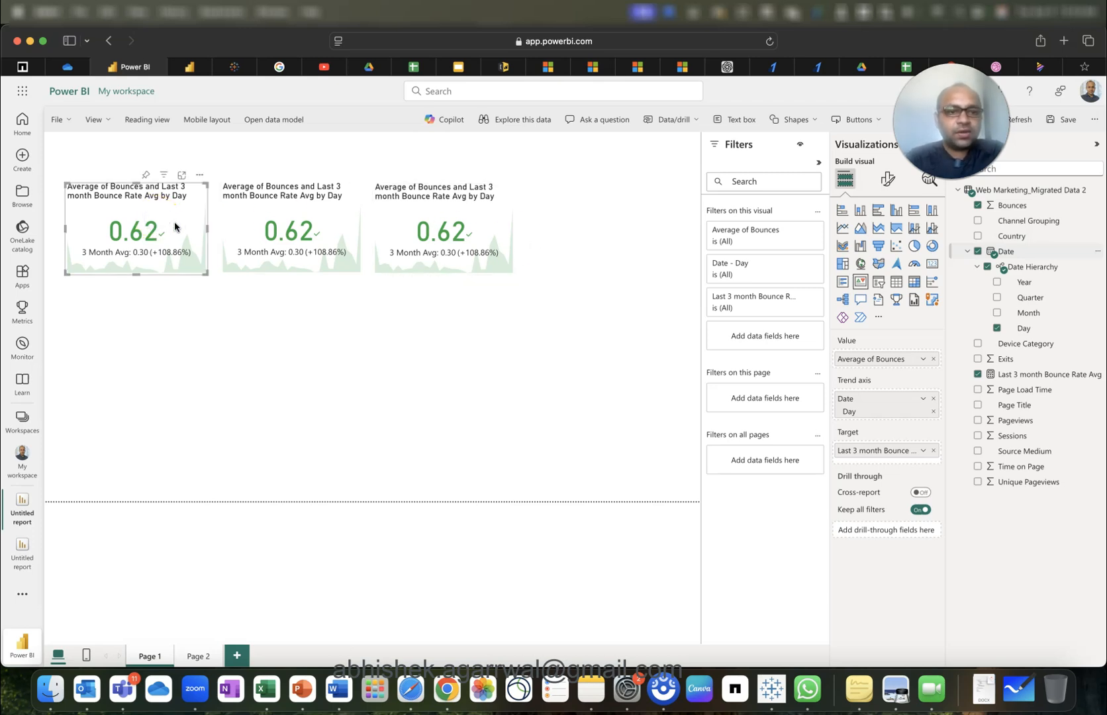
pyautogui.click(887, 179)
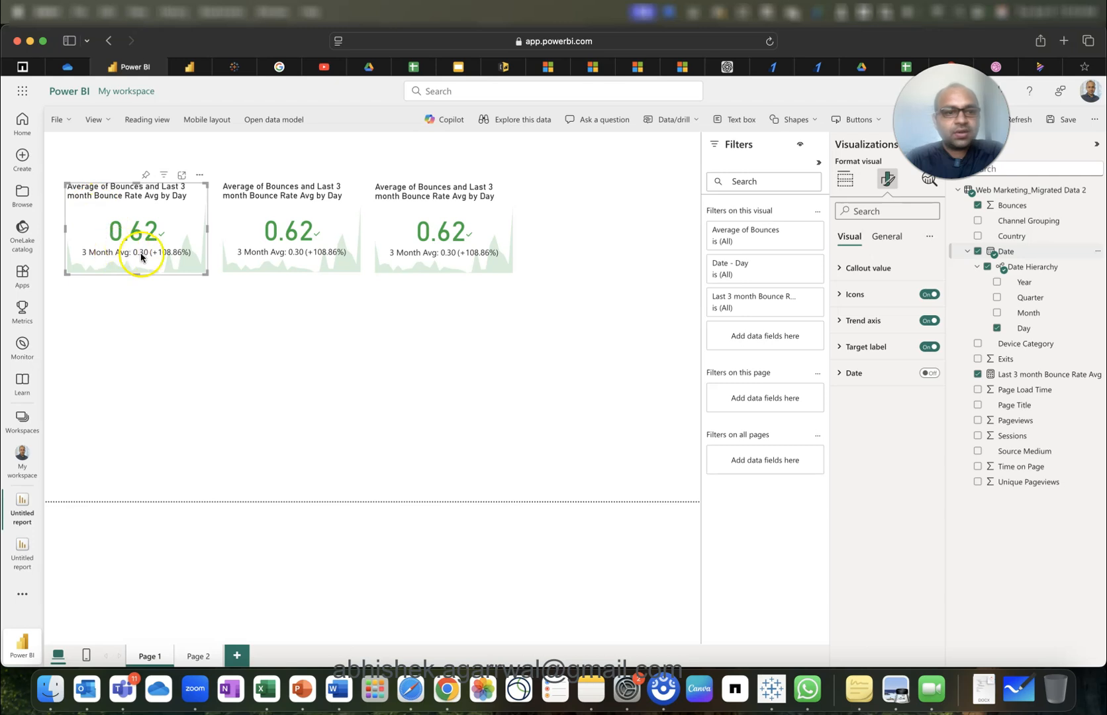
# Set the first KPI card's trend axis direction to Low is good, turning it red at −108.86%.
pyautogui.click(873, 347)
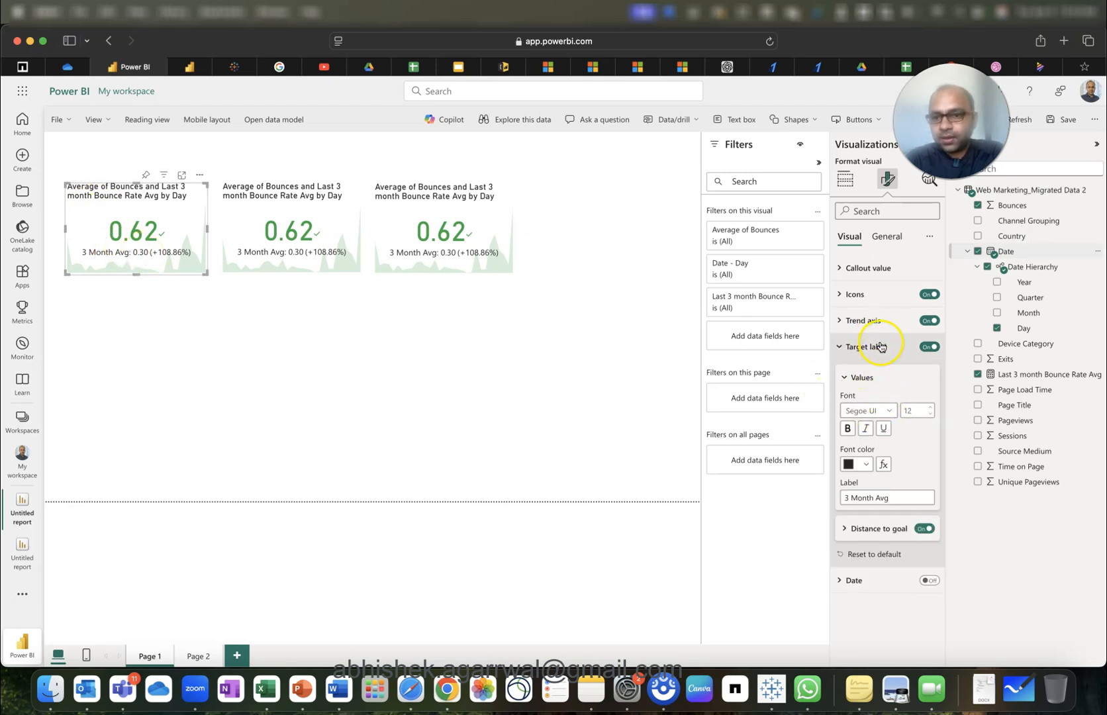
pyautogui.click(881, 345)
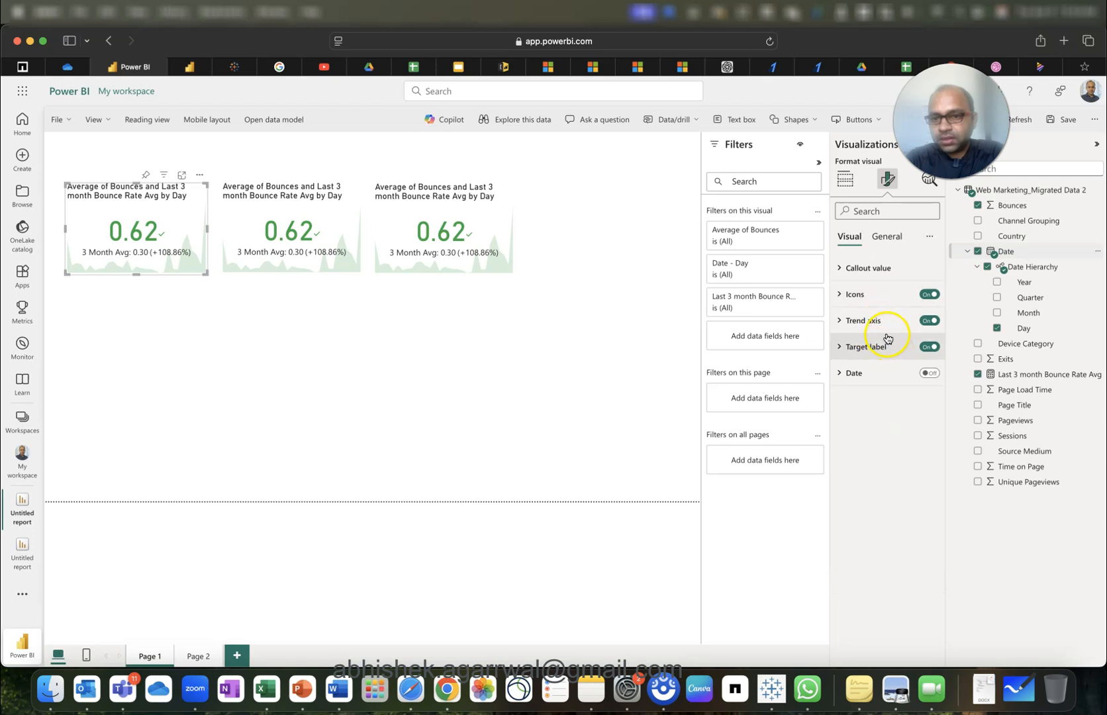
pyautogui.click(881, 270)
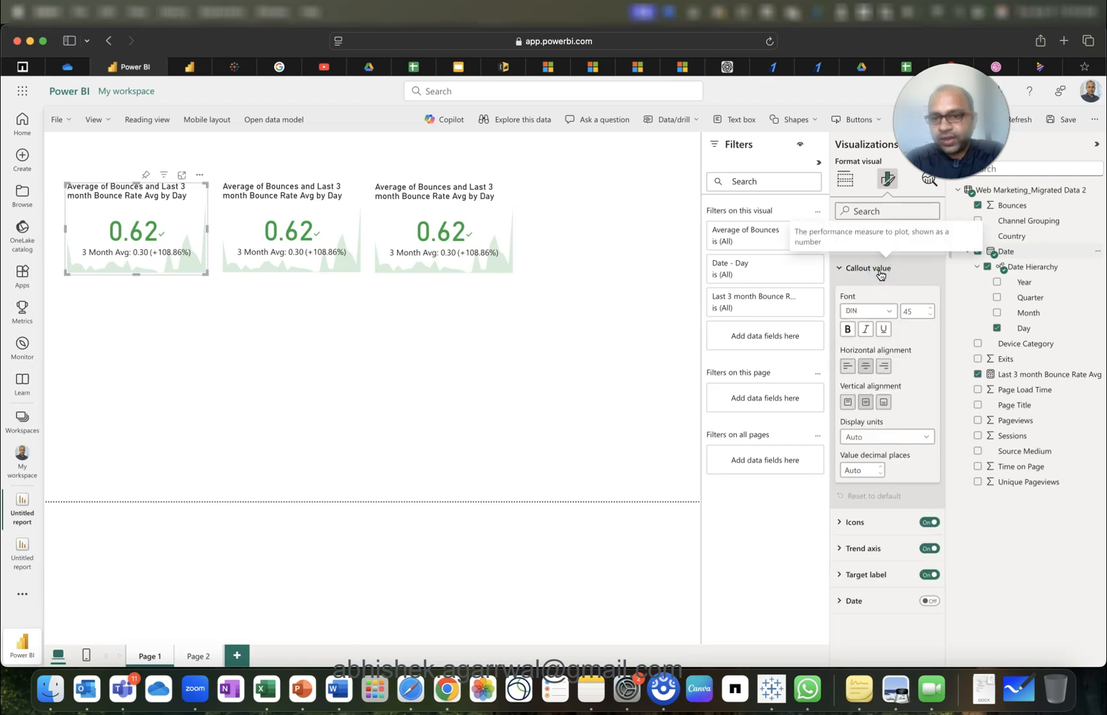
pyautogui.click(879, 268)
pyautogui.click(881, 347)
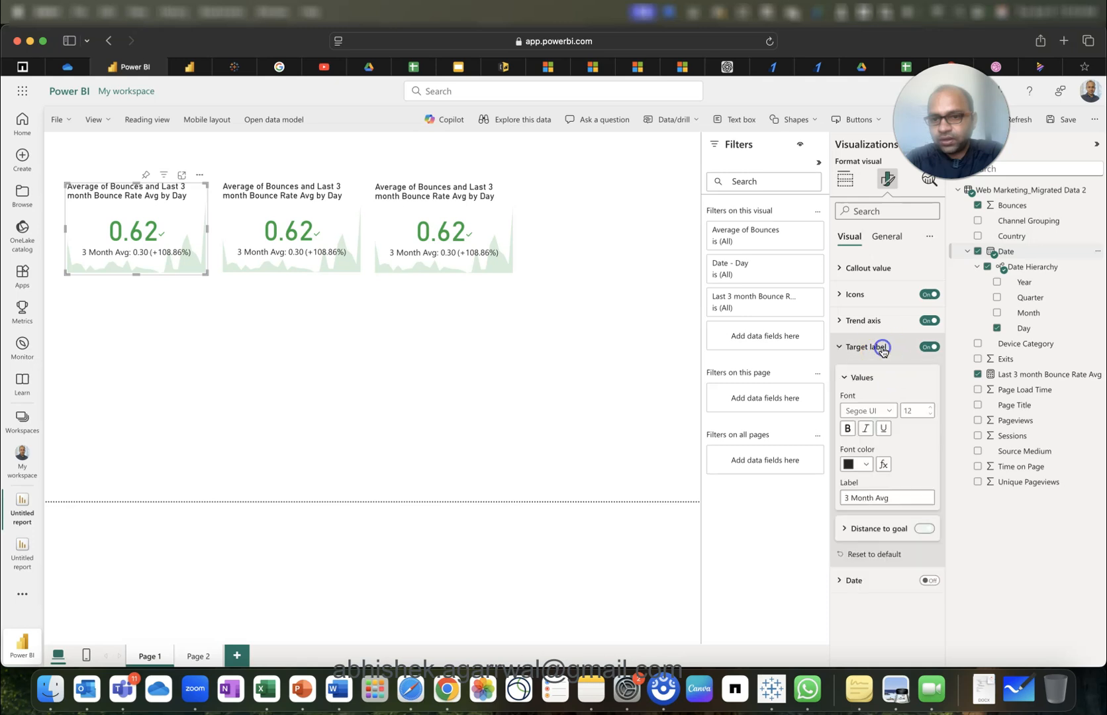
pyautogui.click(872, 529)
pyautogui.scroll(-3, 872, 531)
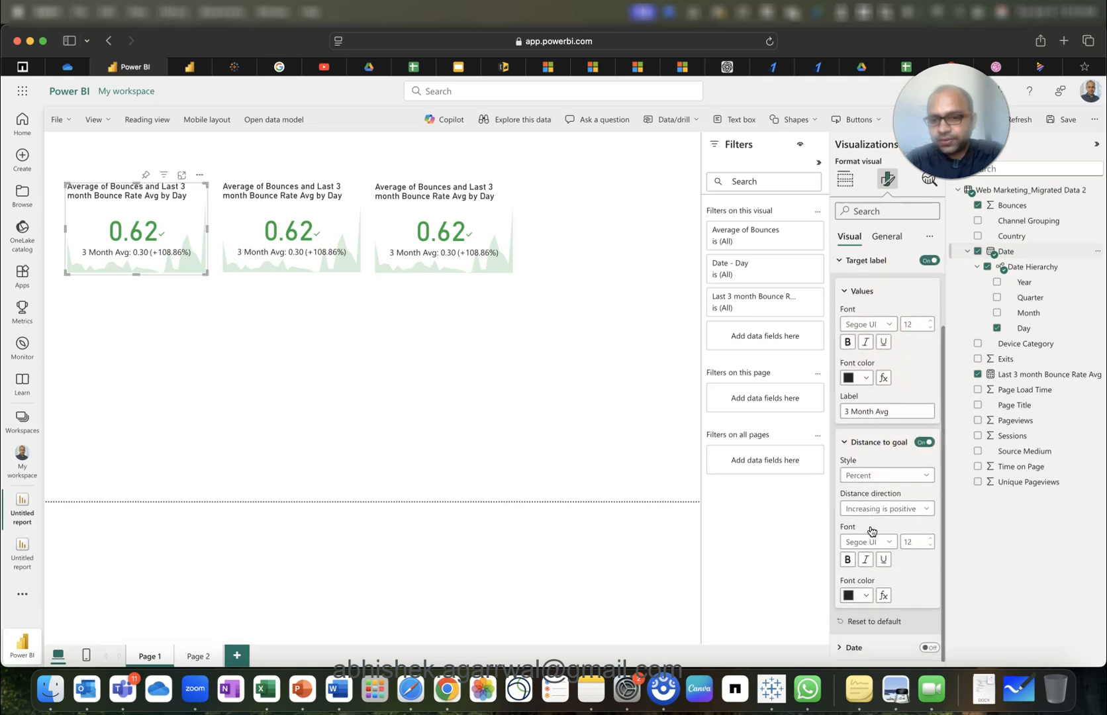
pyautogui.scroll(3, 872, 531)
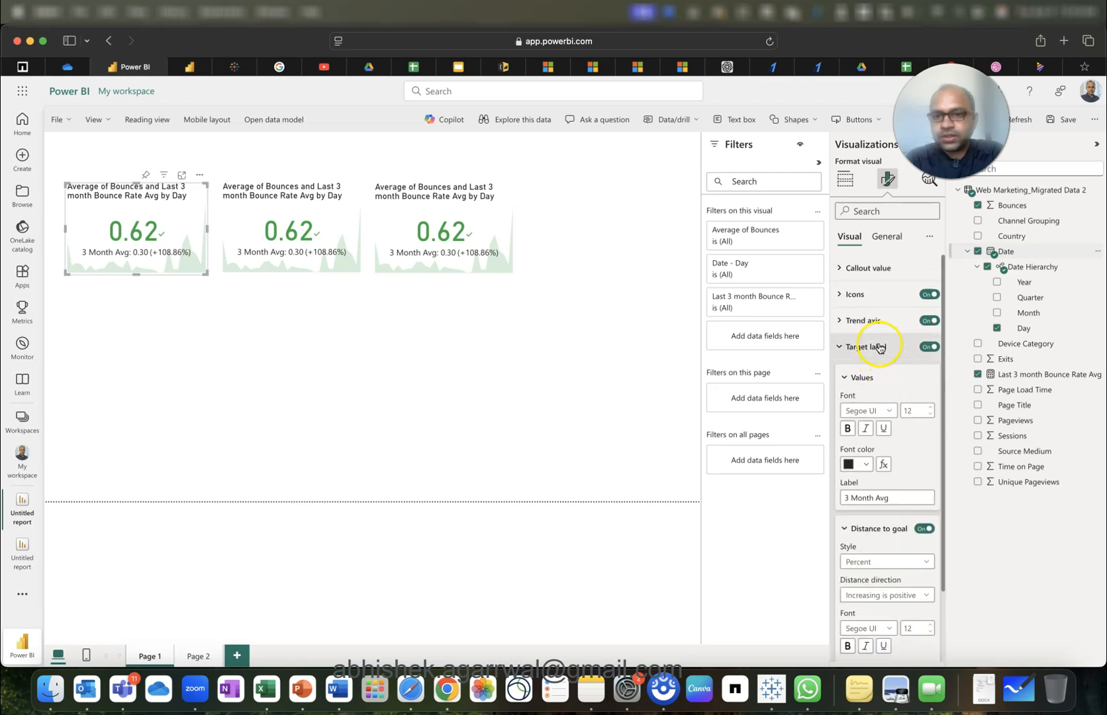
pyautogui.click(877, 321)
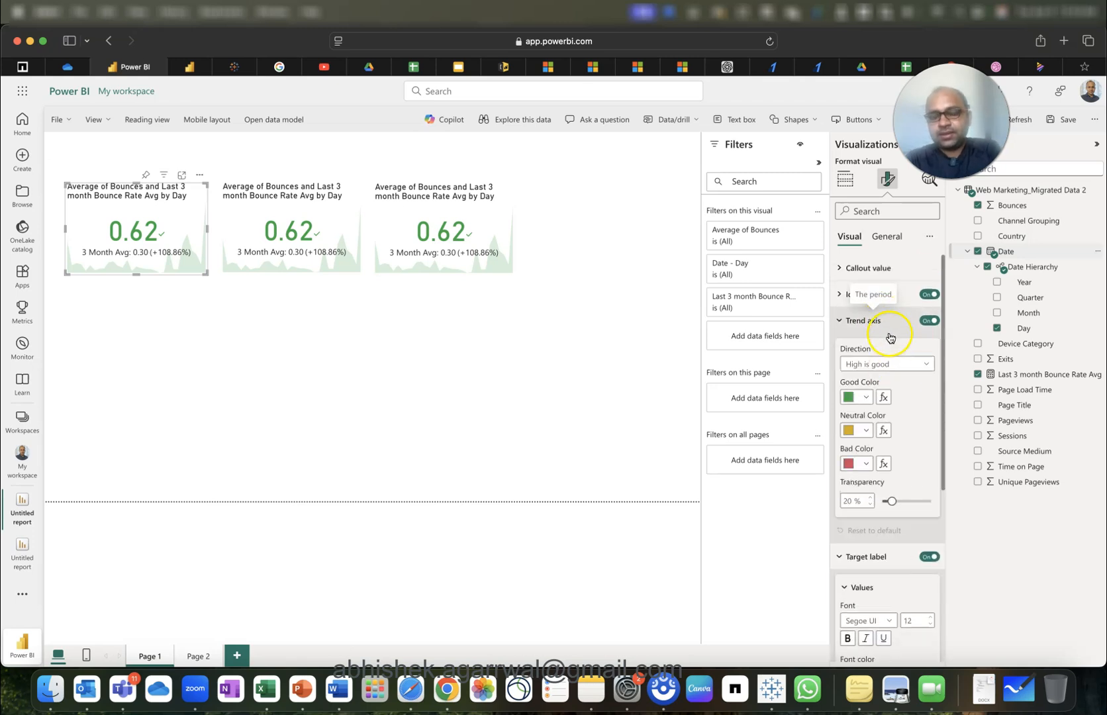
pyautogui.click(899, 365)
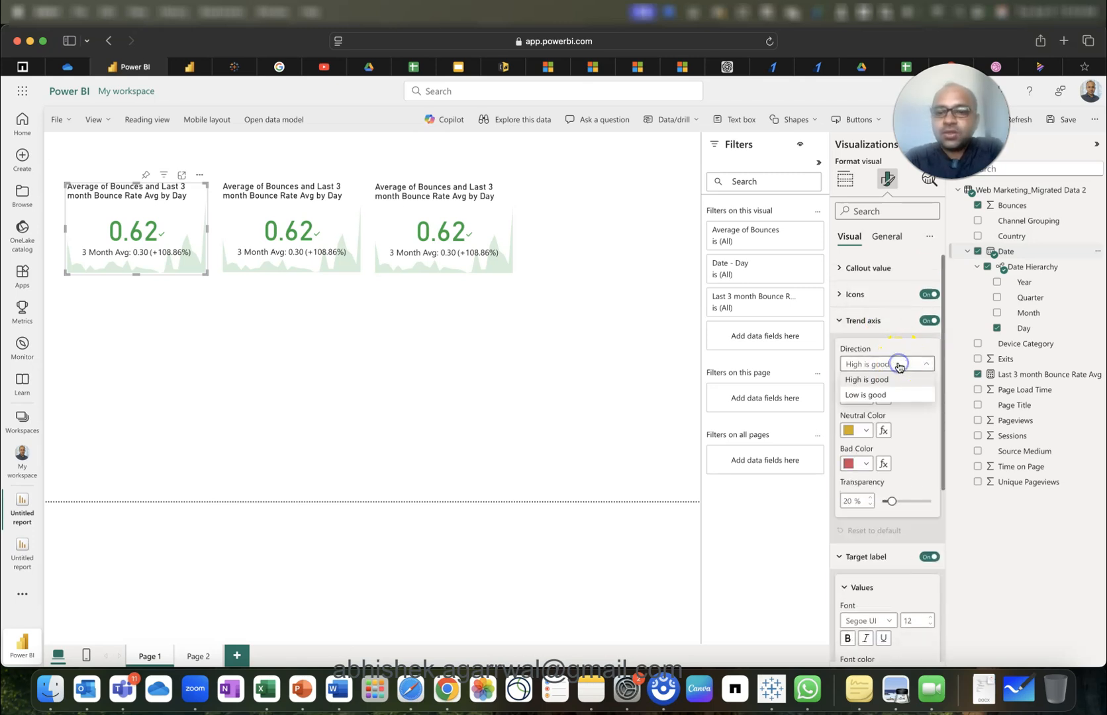
pyautogui.click(878, 396)
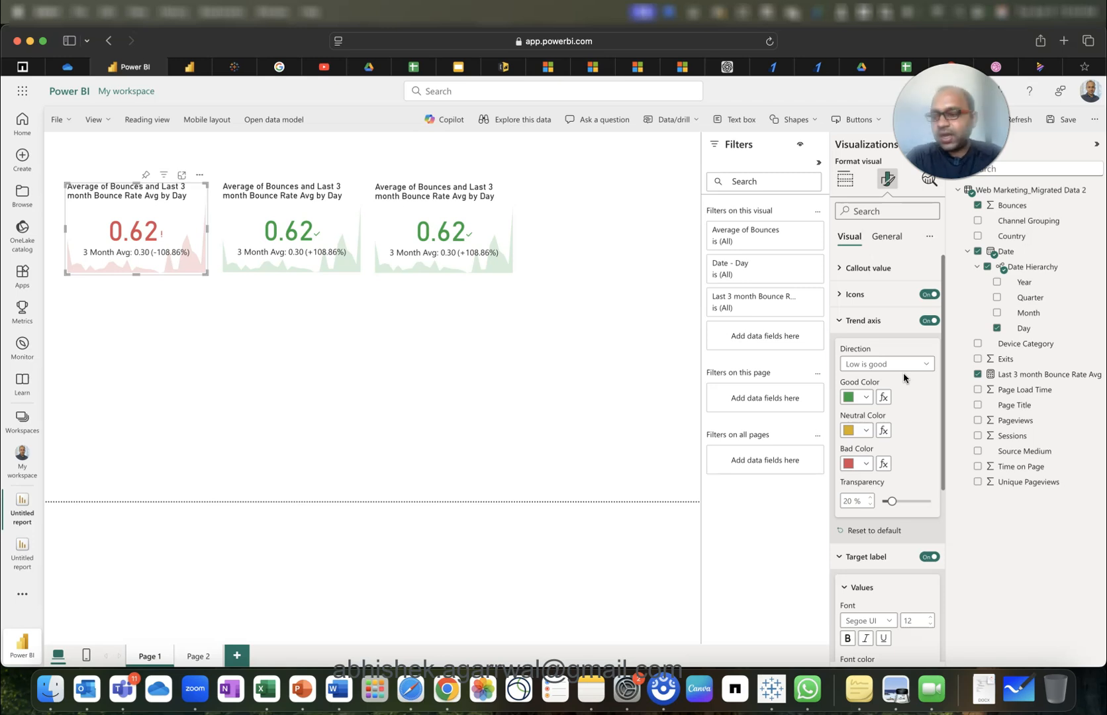
pyautogui.click(600, 369)
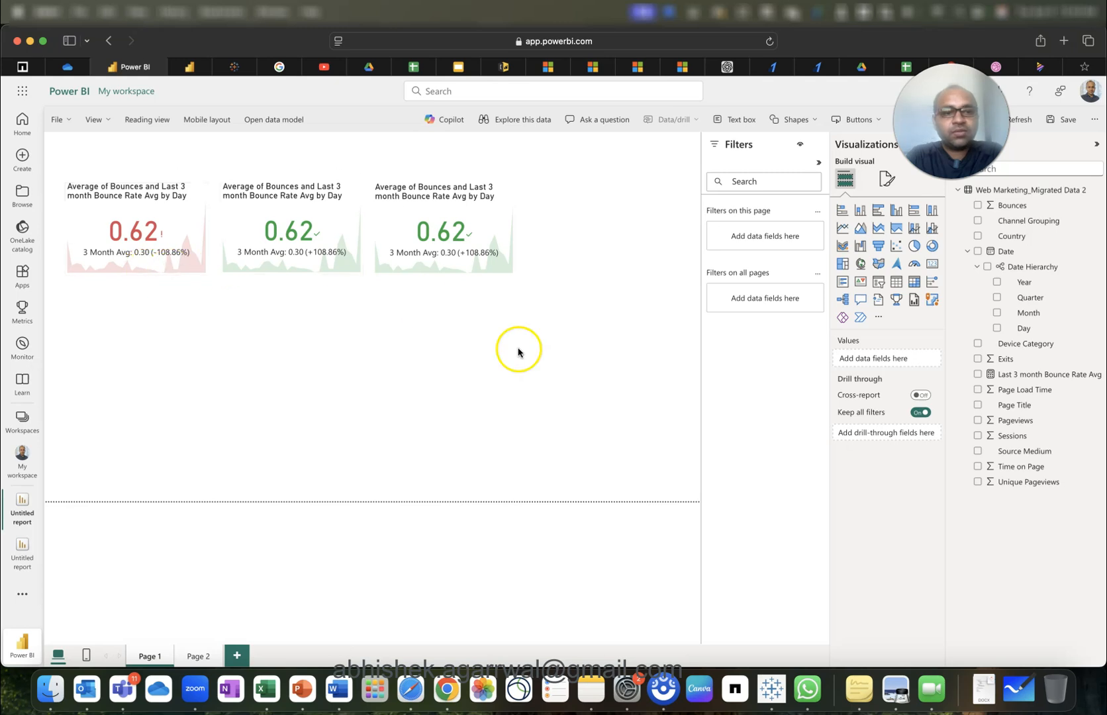
# Add a tile-style Year slicer (2017, 2018, 2019) as one row above the first card.
pyautogui.click(879, 281)
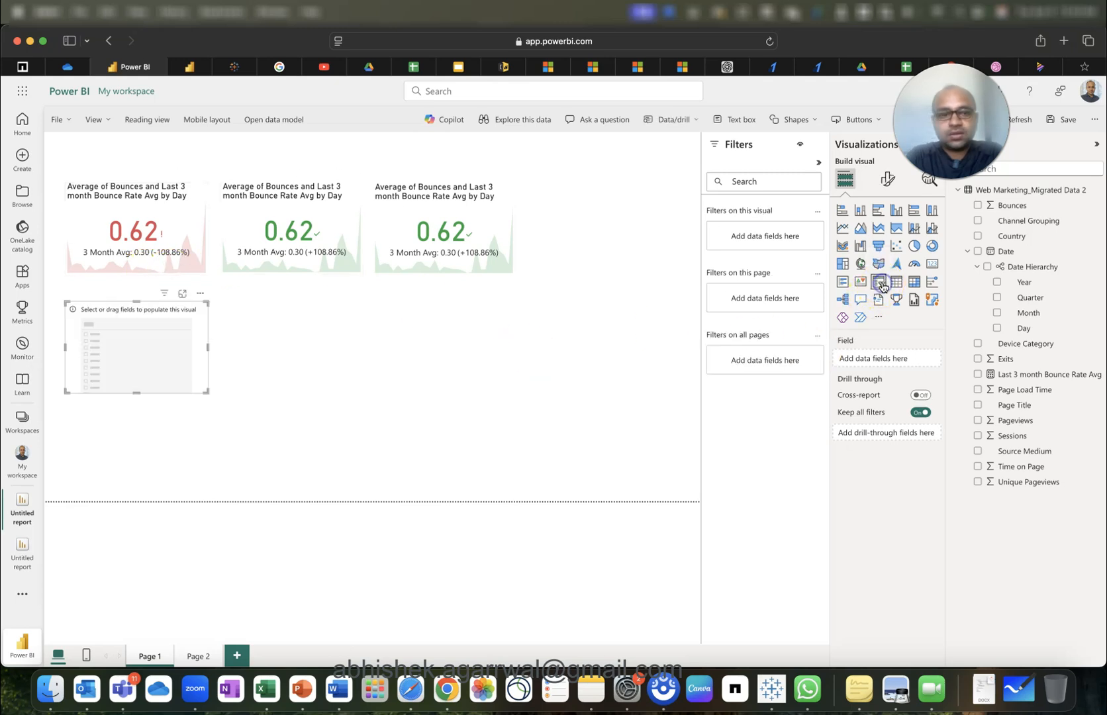
pyautogui.moveTo(167, 357); pyautogui.dragTo(417, 373)
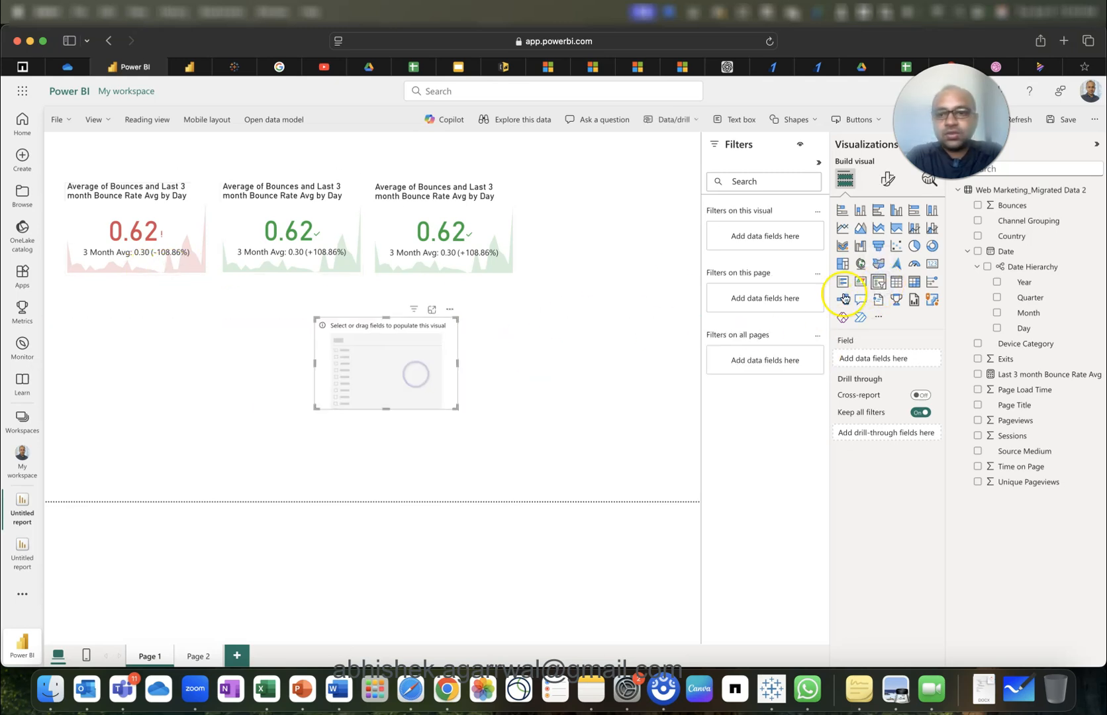
pyautogui.click(997, 282)
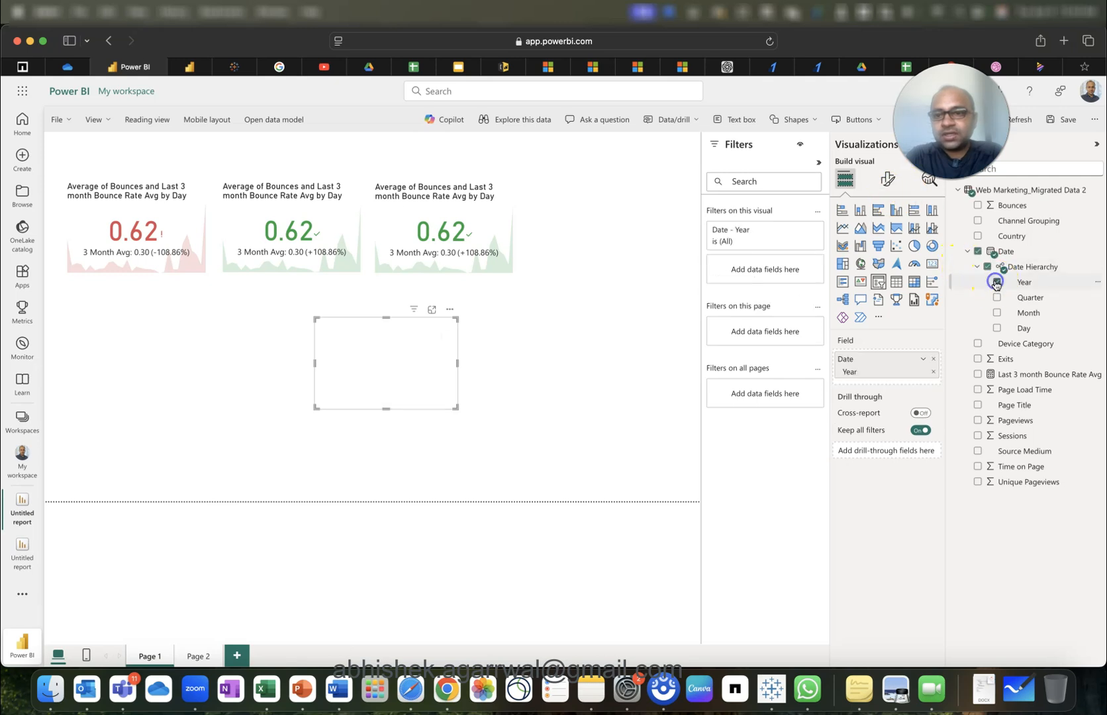
pyautogui.click(887, 179)
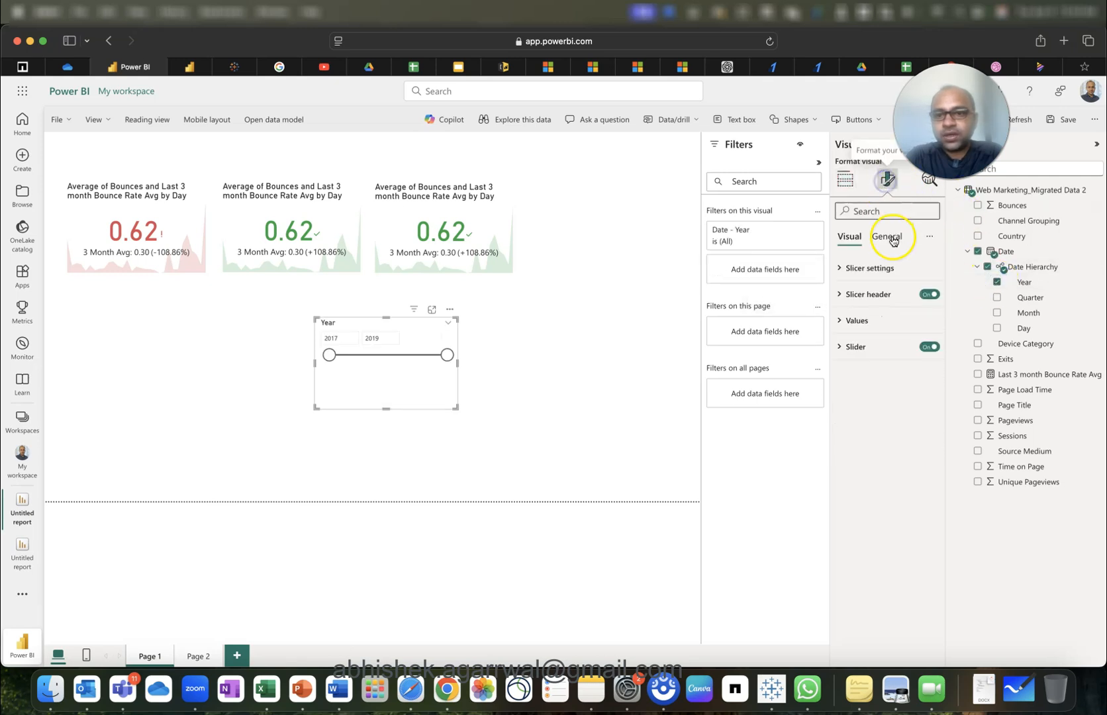
pyautogui.click(892, 268)
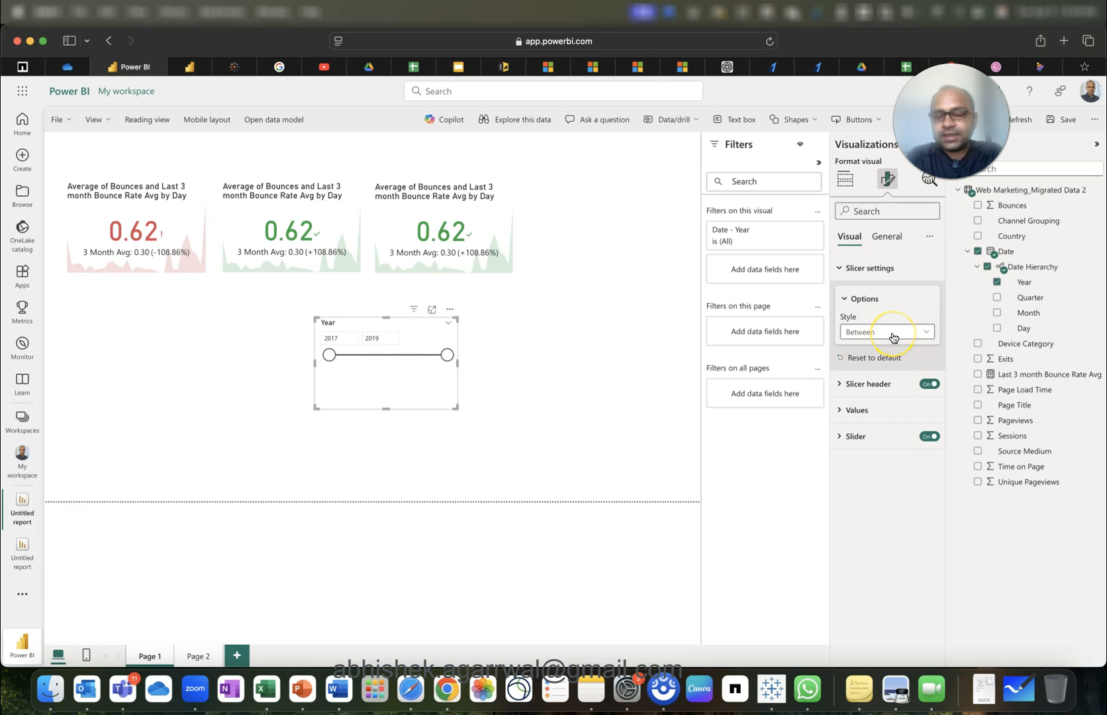
pyautogui.click(894, 335)
pyautogui.click(890, 364)
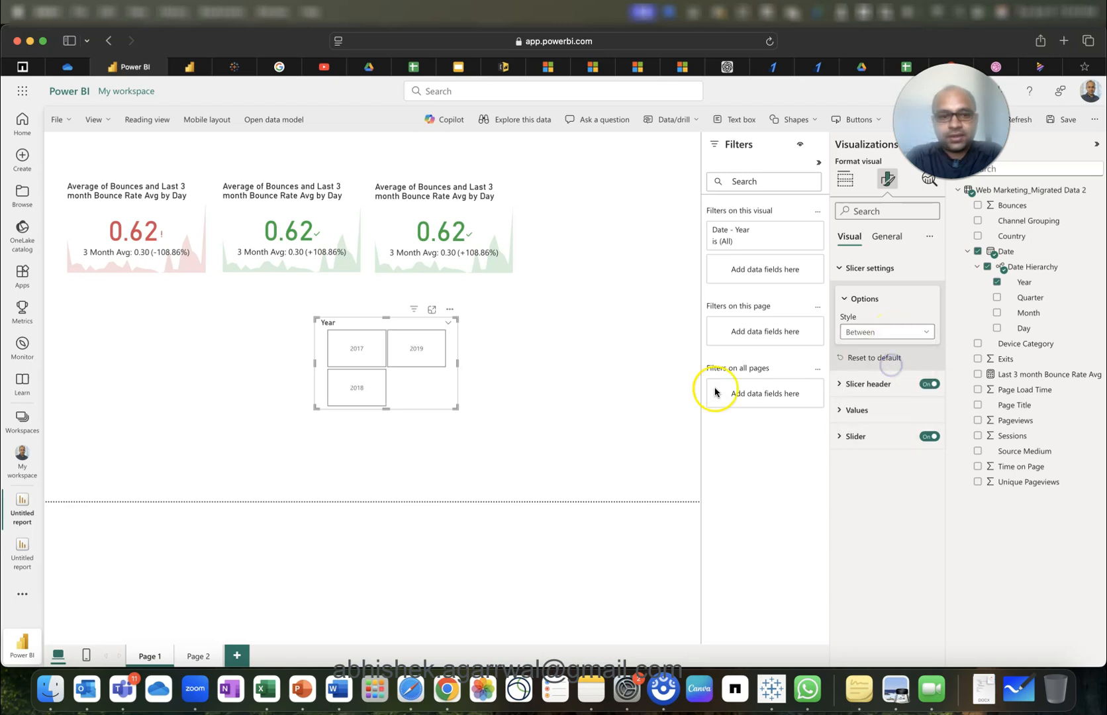
pyautogui.moveTo(388, 408); pyautogui.dragTo(175, 167)
pyautogui.click(347, 379)
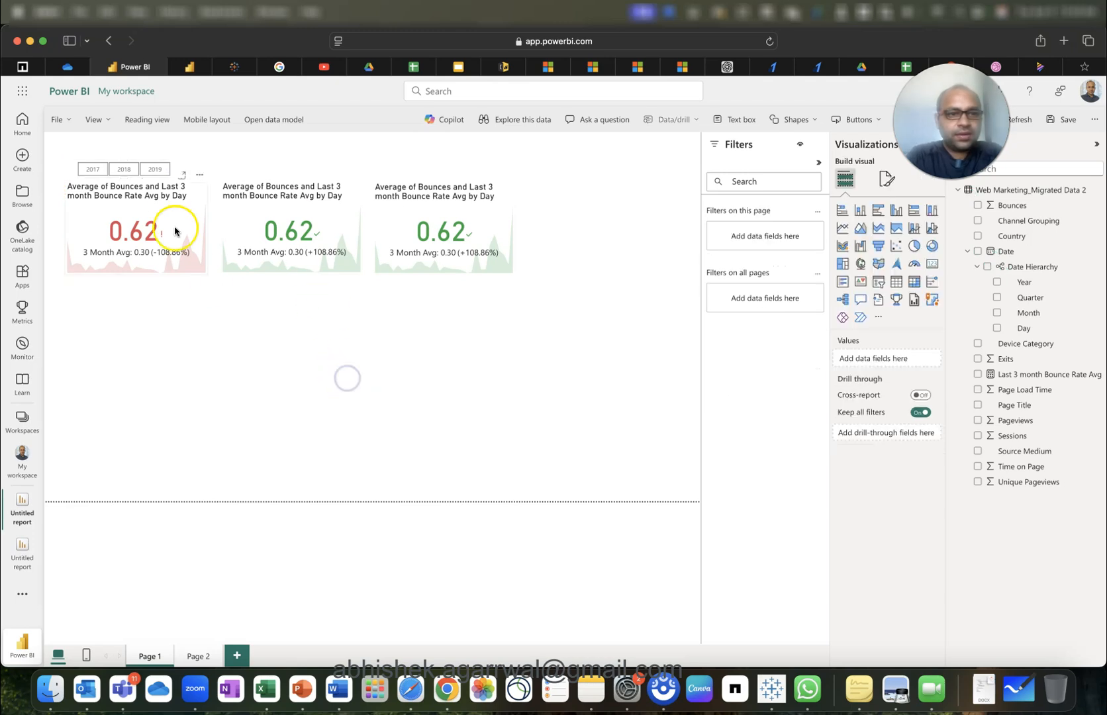
# Copy the Year slicer above the second card and switch it to Quarter, showing Qtr 1–Qtr 4.
pyautogui.click(174, 171)
pyautogui.moveTo(174, 171); pyautogui.dragTo(289, 171)
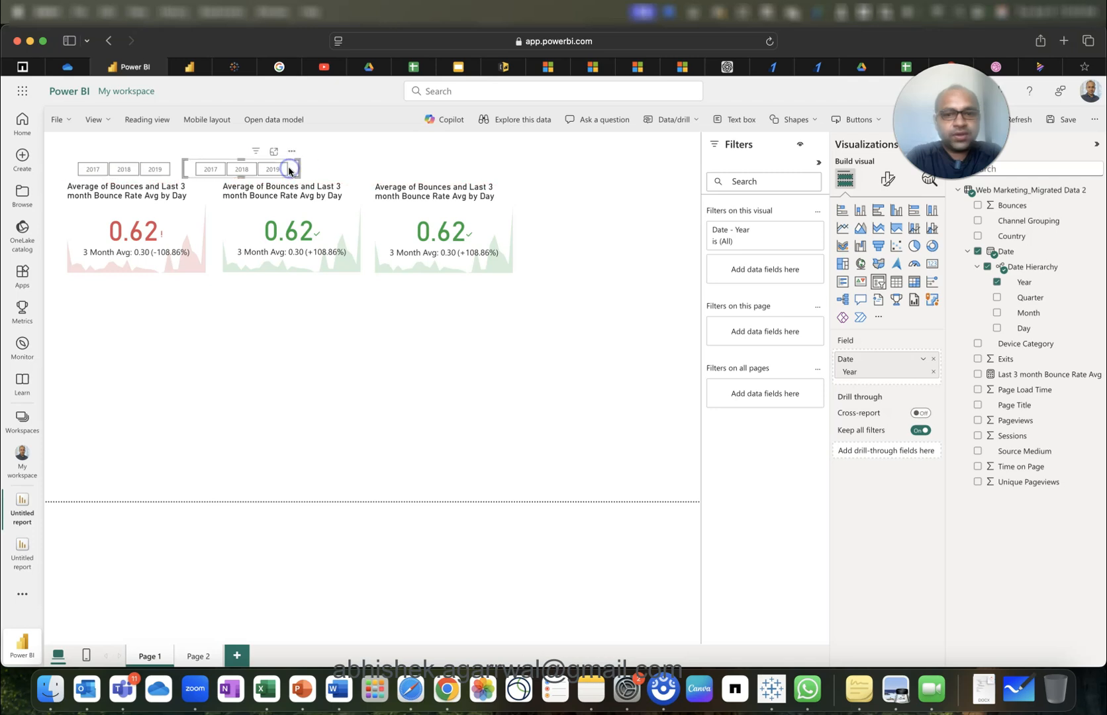
pyautogui.click(997, 282)
pyautogui.click(997, 298)
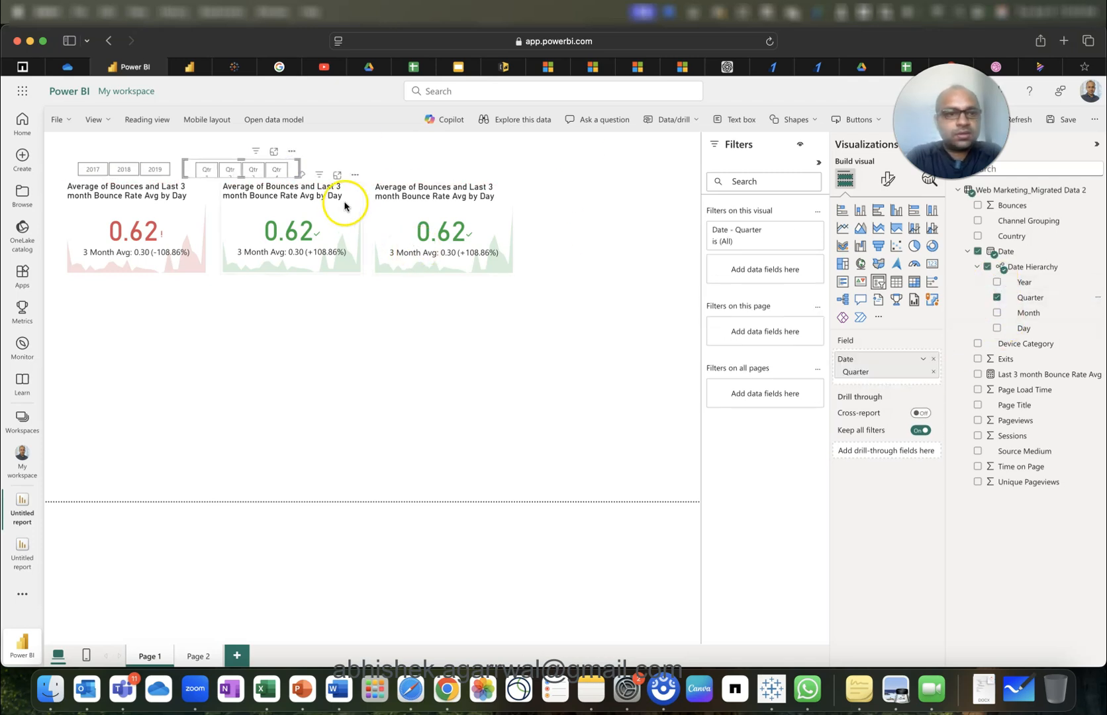
pyautogui.moveTo(298, 167); pyautogui.dragTo(308, 167)
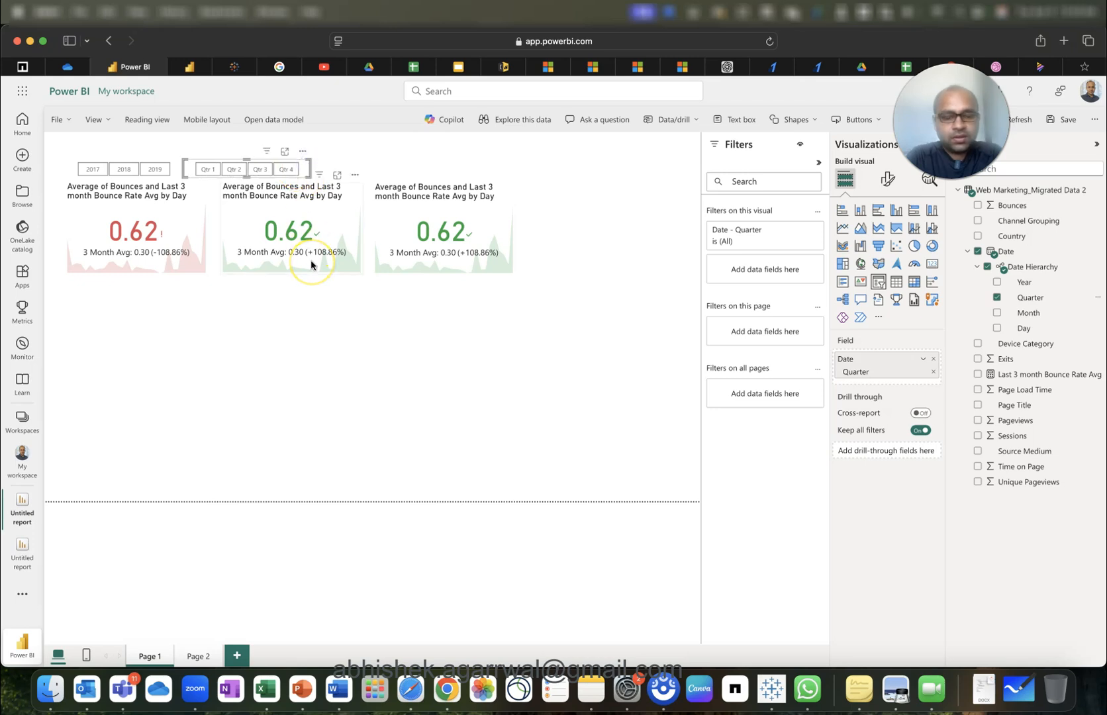
# Duplicate it as a widened Month slicer above the third card, then return to the data model.
pyautogui.press('super+v')
pyautogui.moveTo(308, 179); pyautogui.dragTo(432, 175)
pyautogui.click(999, 297)
pyautogui.click(999, 312)
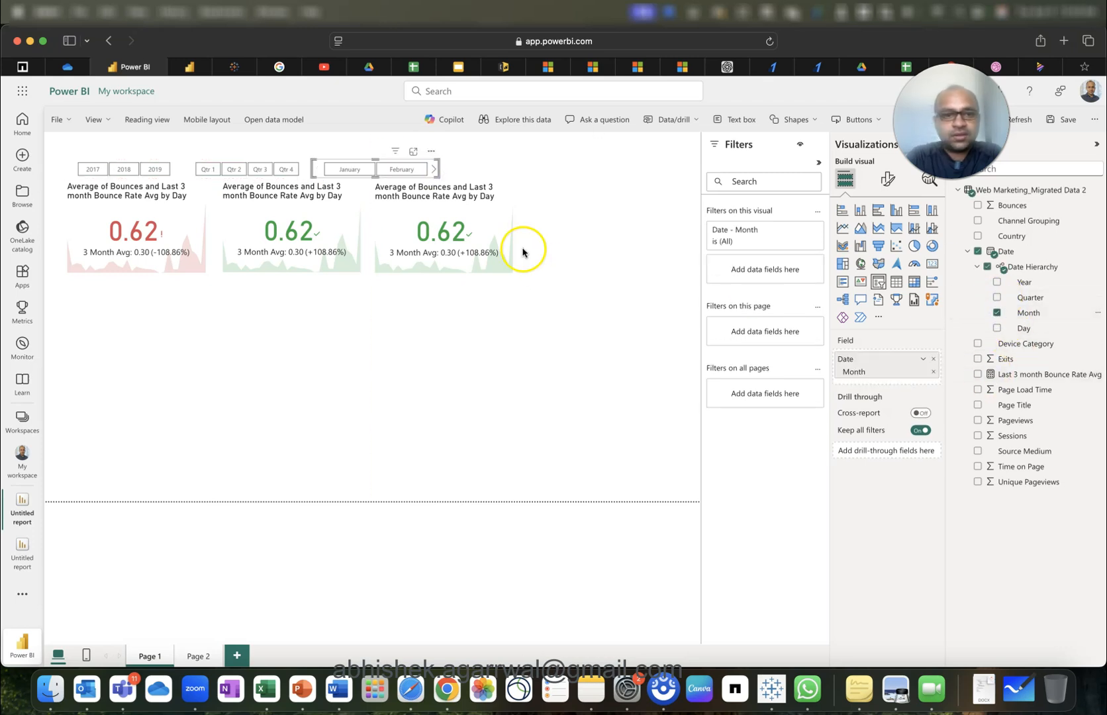
pyautogui.moveTo(439, 167); pyautogui.dragTo(700, 165)
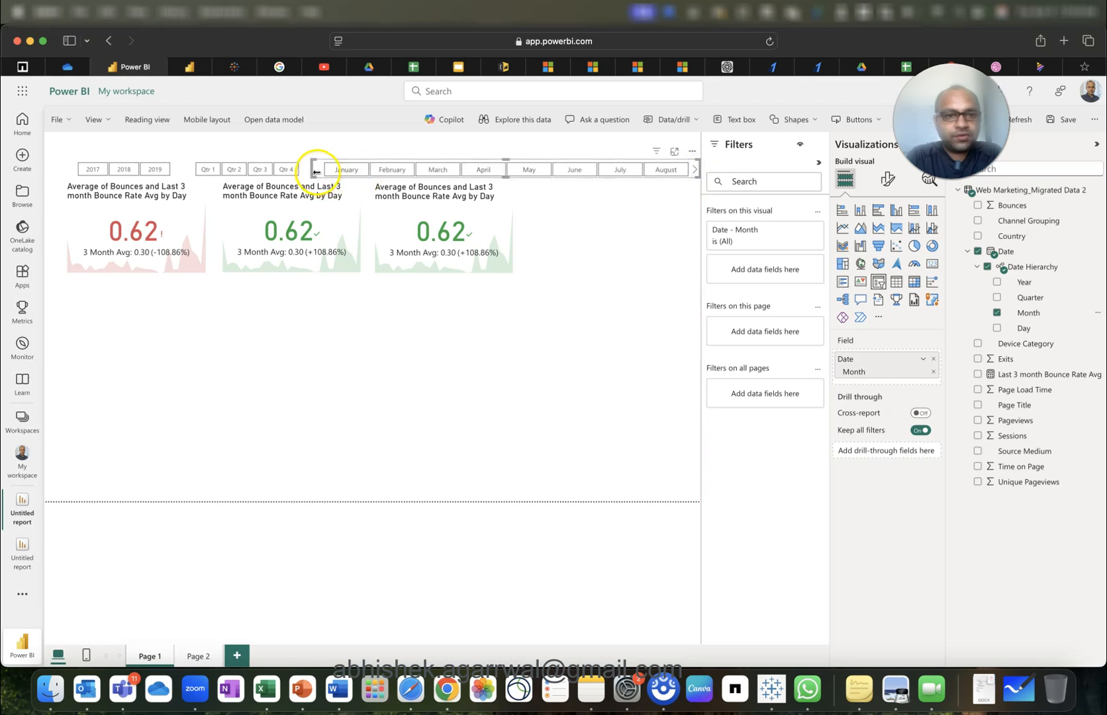
pyautogui.moveTo(312, 170); pyautogui.dragTo(302, 173)
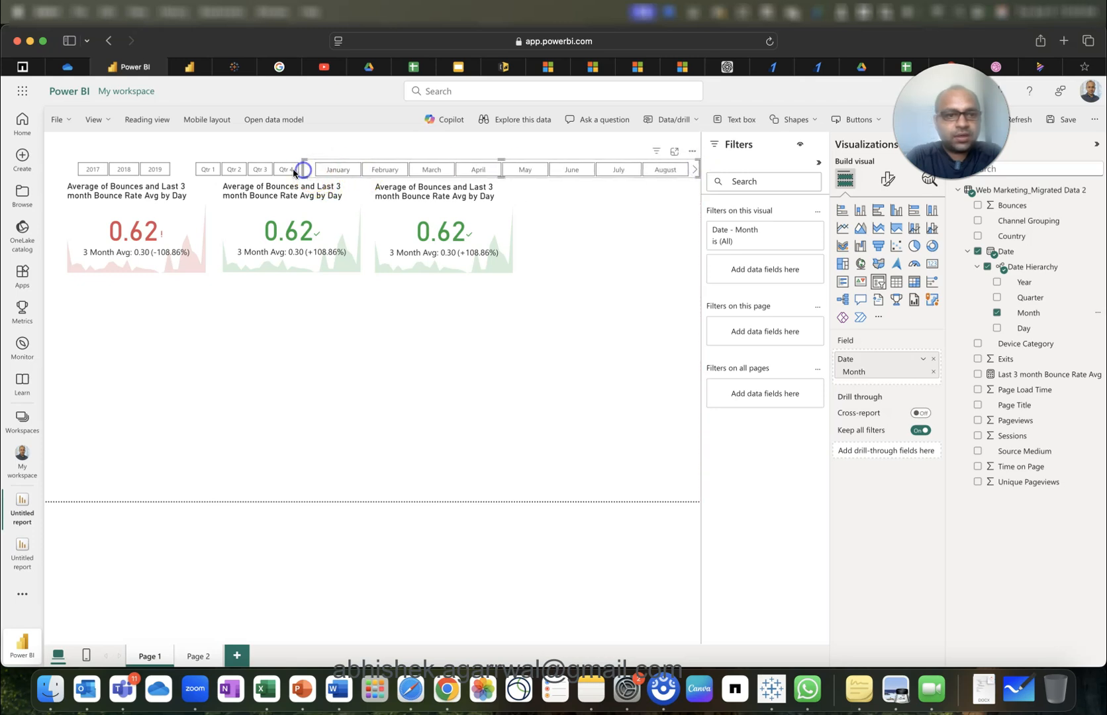
pyautogui.moveTo(192, 167); pyautogui.dragTo(181, 172)
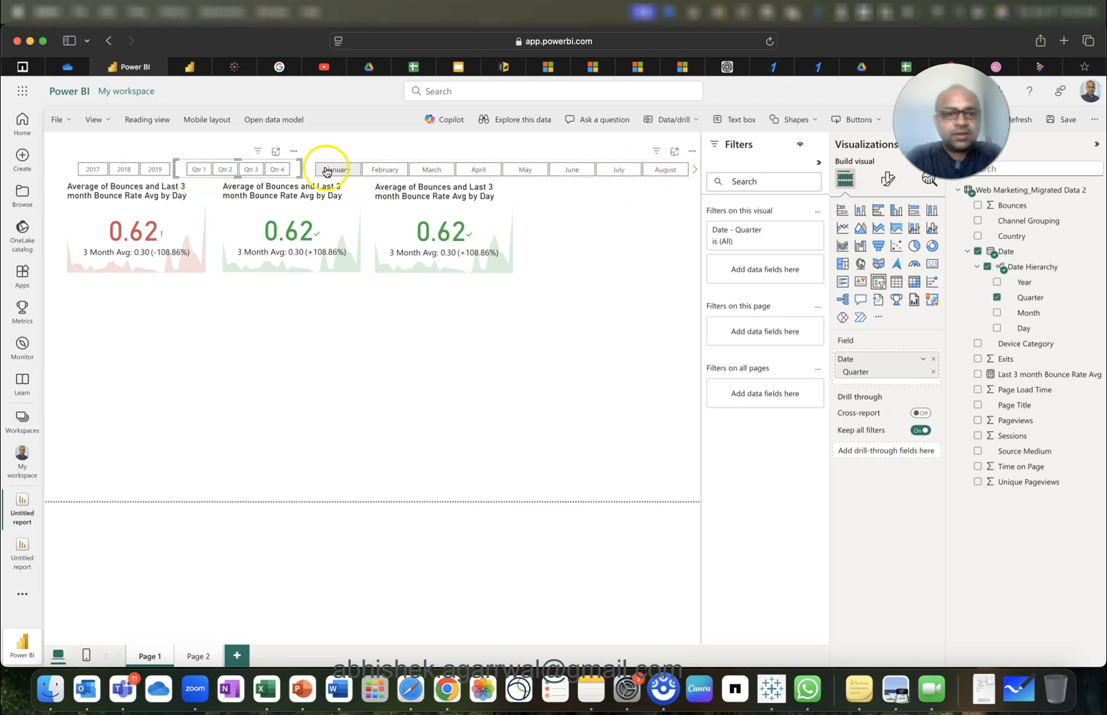
pyautogui.click(309, 170)
pyautogui.moveTo(304, 170); pyautogui.dragTo(295, 172)
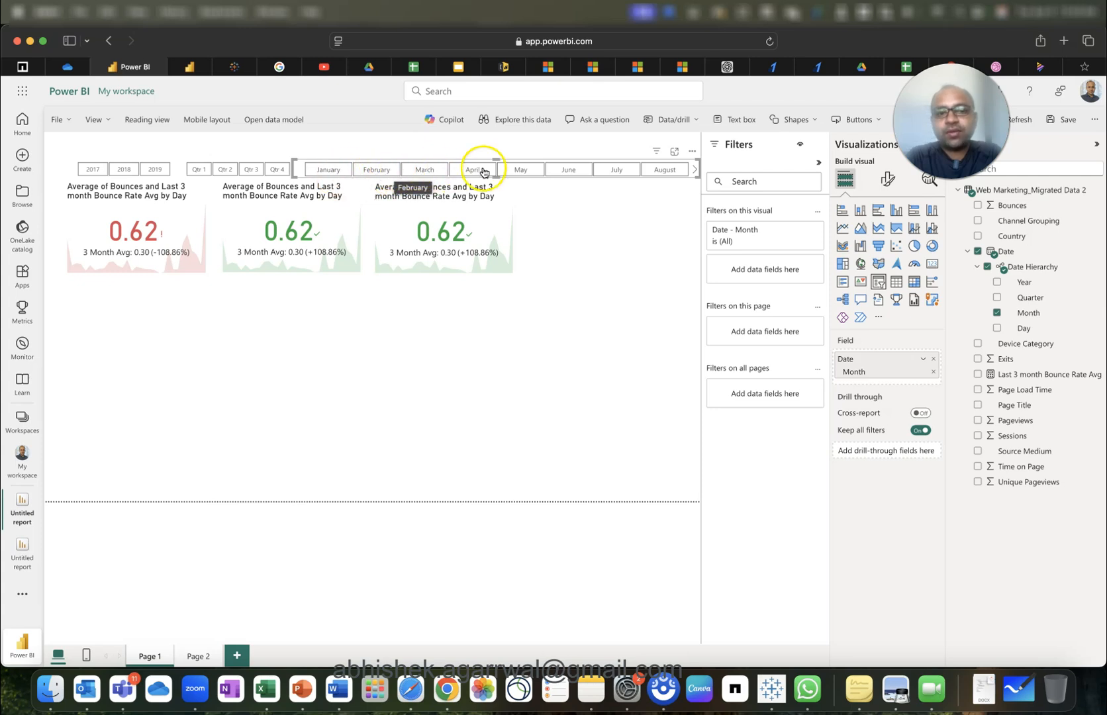
pyautogui.click(187, 67)
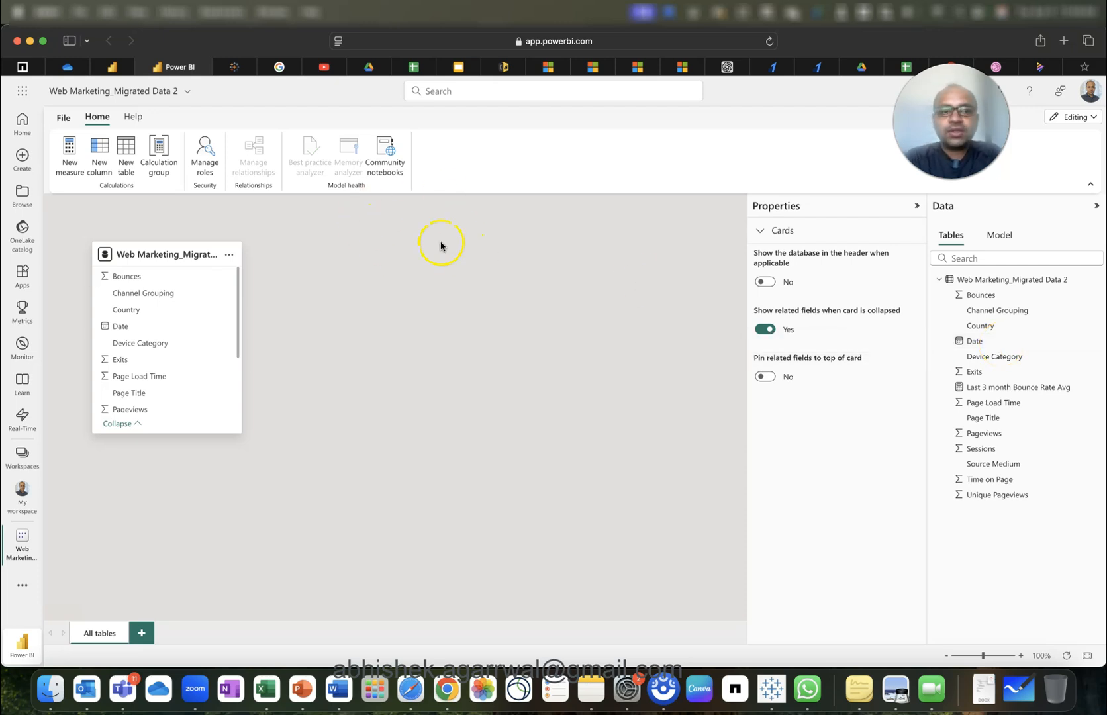
# Back on the report, nudge the year slicer left and shift all slicers and cards slightly down.
pyautogui.click(111, 67)
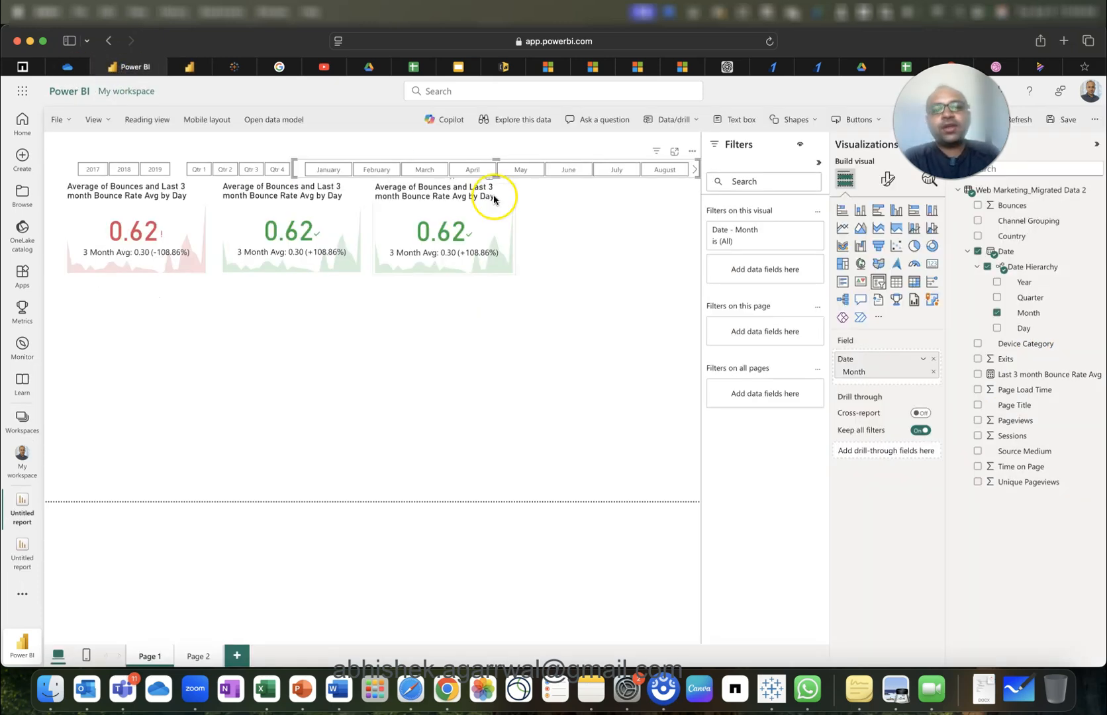
pyautogui.click(593, 290)
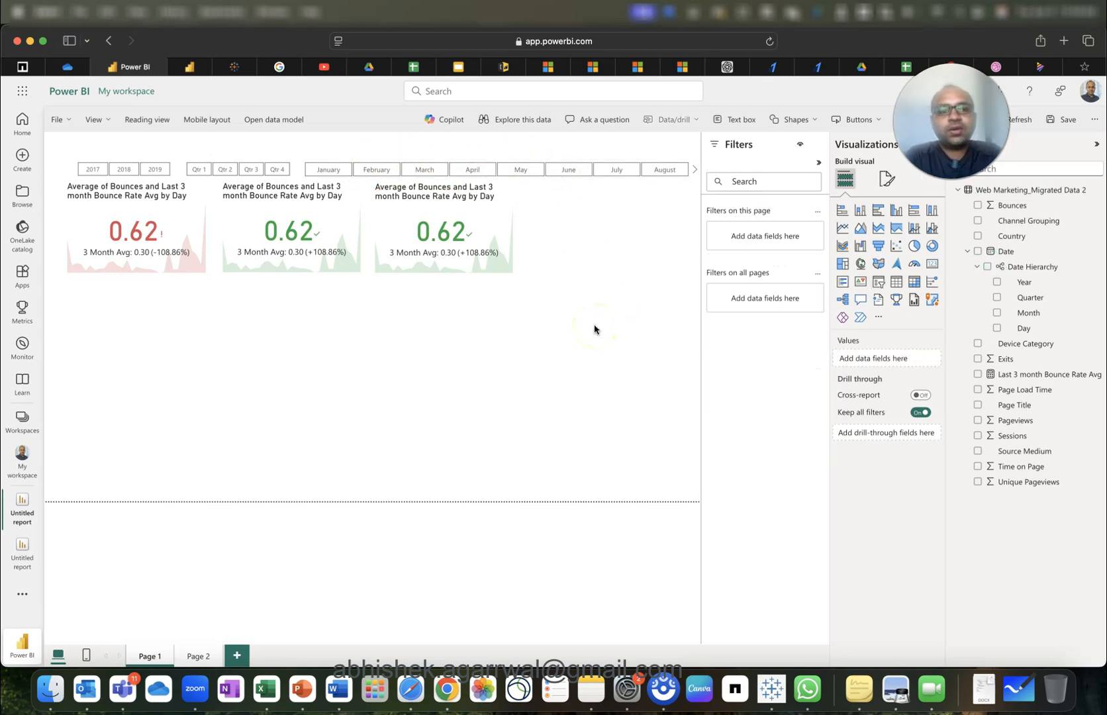
pyautogui.click(74, 166)
pyautogui.moveTo(74, 167); pyautogui.dragTo(742, 330)
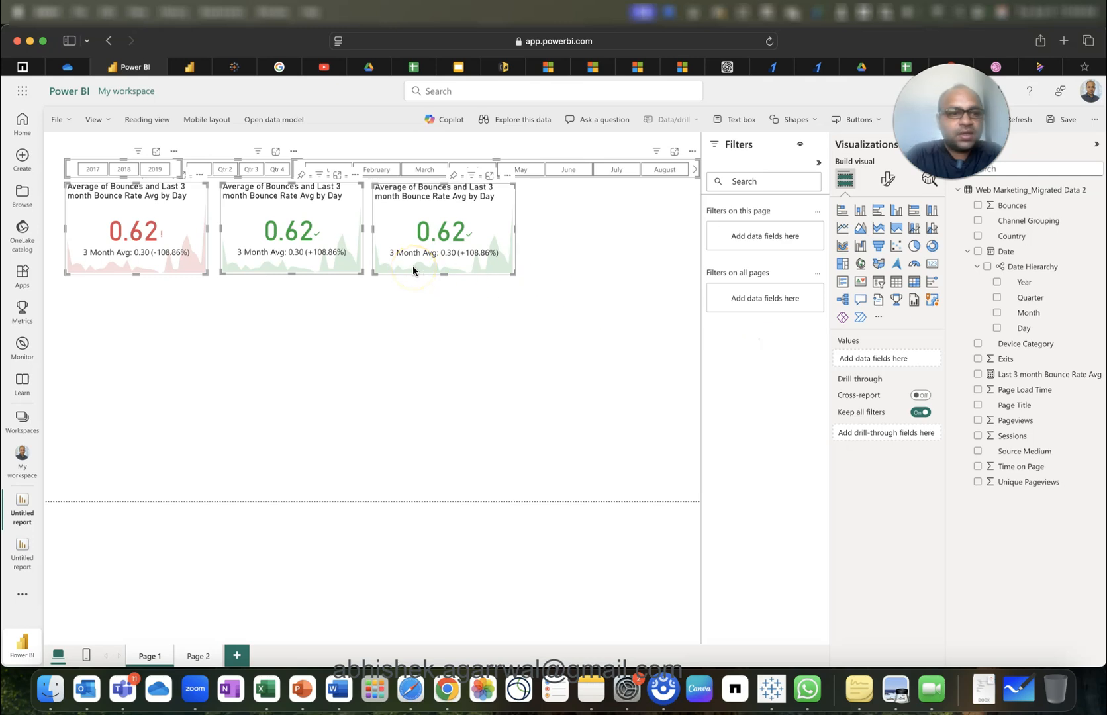
pyautogui.moveTo(460, 217); pyautogui.dragTo(459, 228)
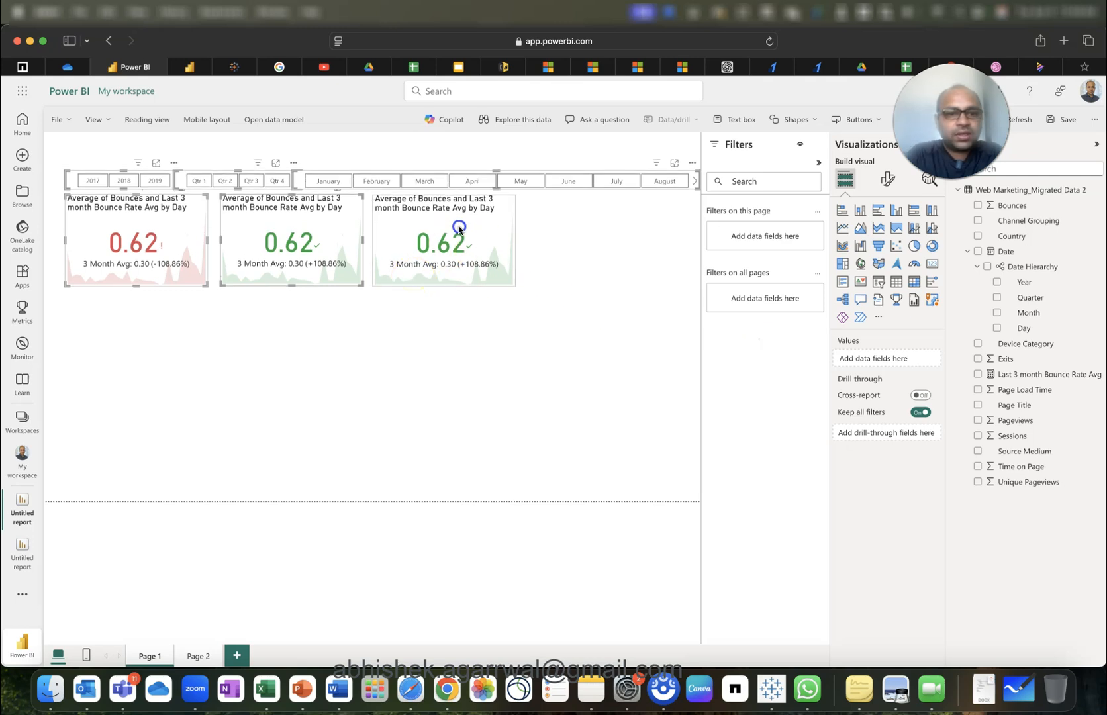
pyautogui.click(420, 355)
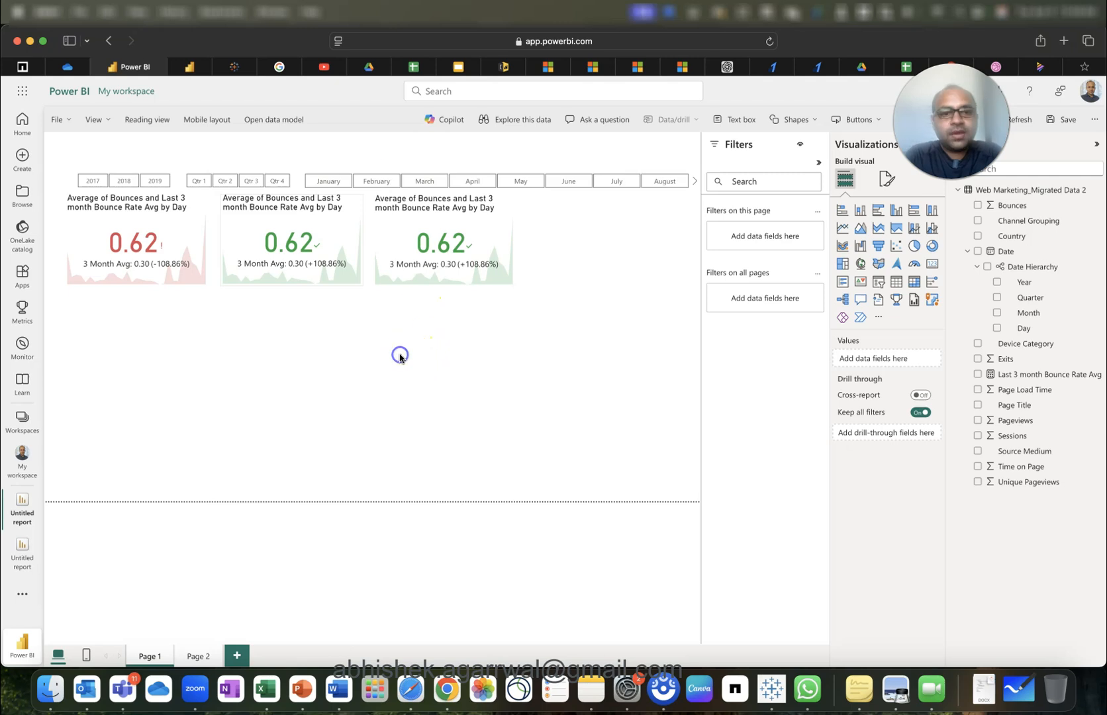
# Add a matrix under the cards with Channel Grouping rows and Average of Bounces values.
pyautogui.click(914, 282)
pyautogui.moveTo(207, 361); pyautogui.dragTo(513, 361)
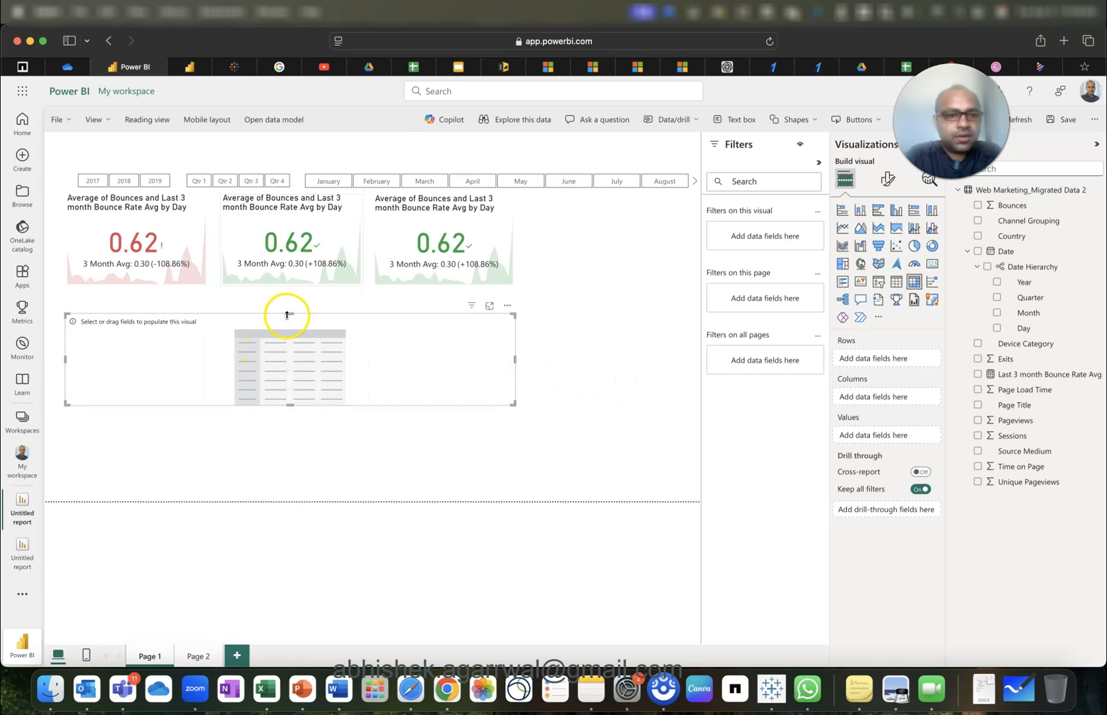
pyautogui.moveTo(291, 334); pyautogui.dragTo(294, 318)
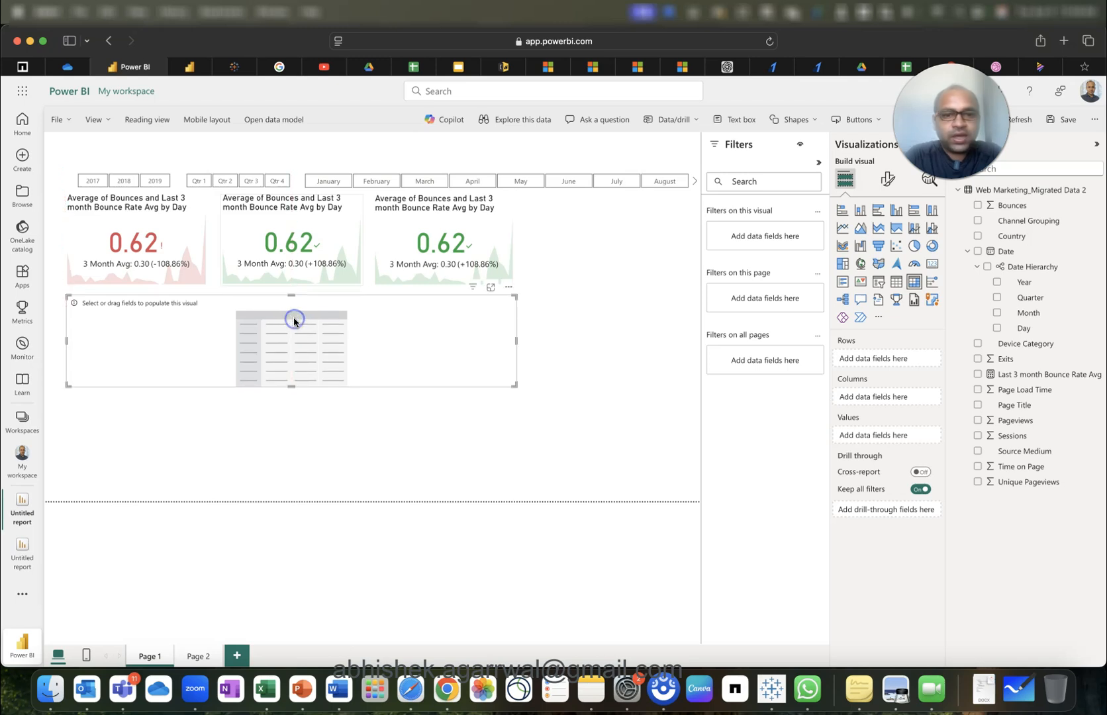
pyautogui.click(978, 222)
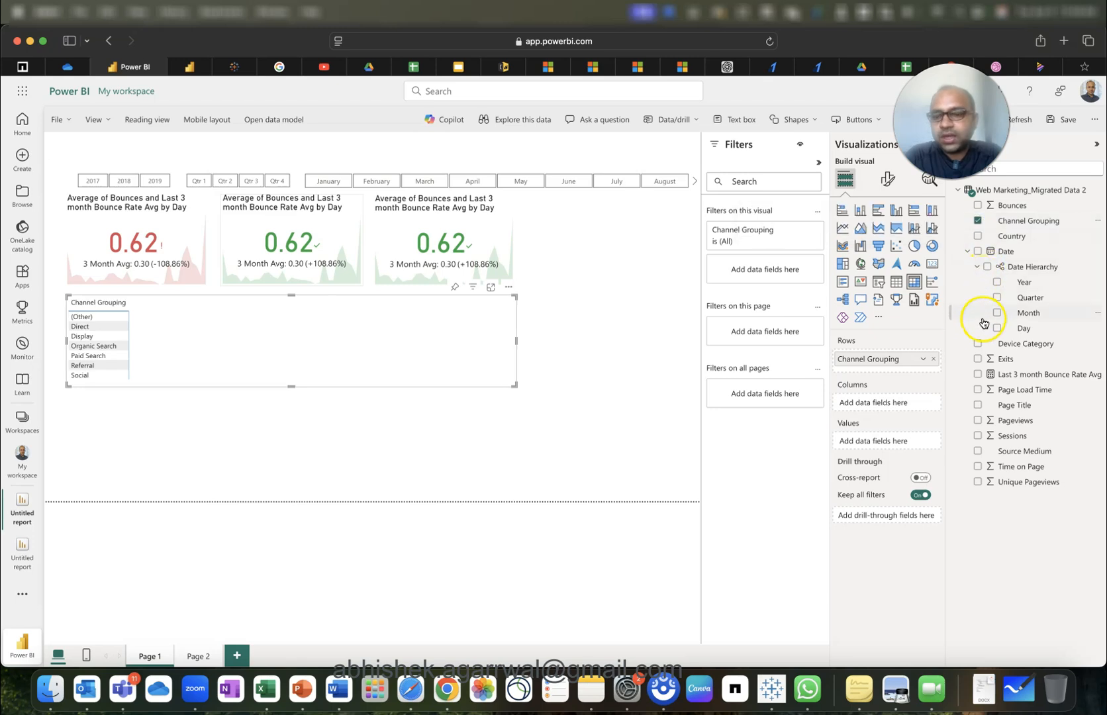
pyautogui.click(979, 206)
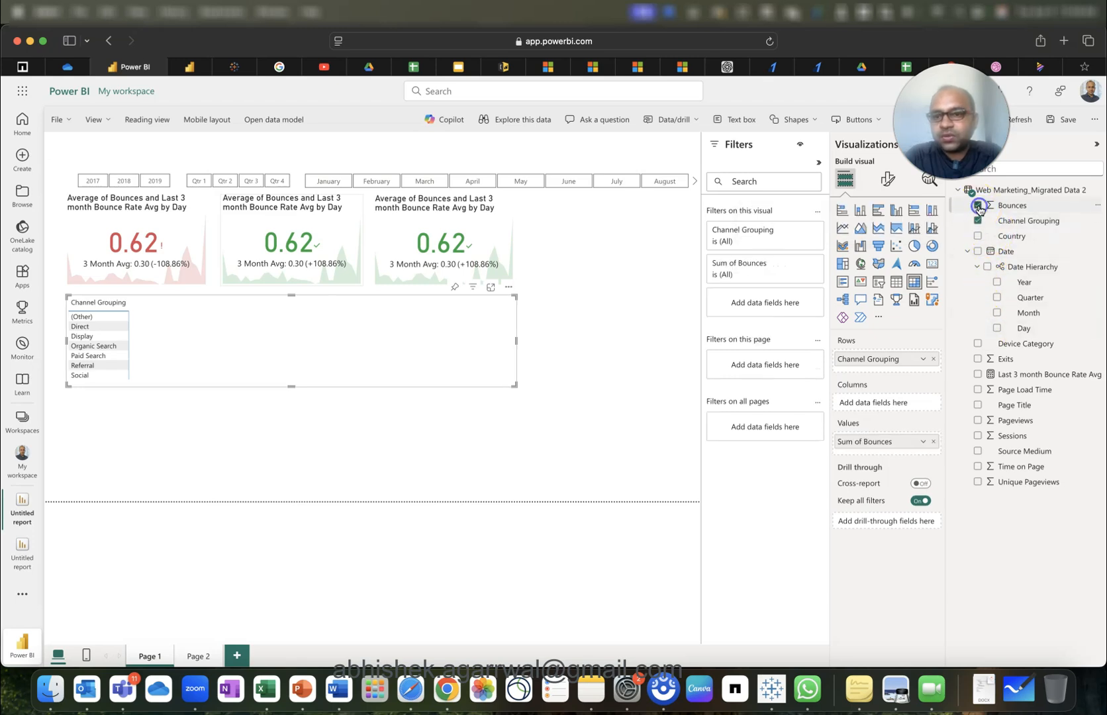
pyautogui.click(925, 442)
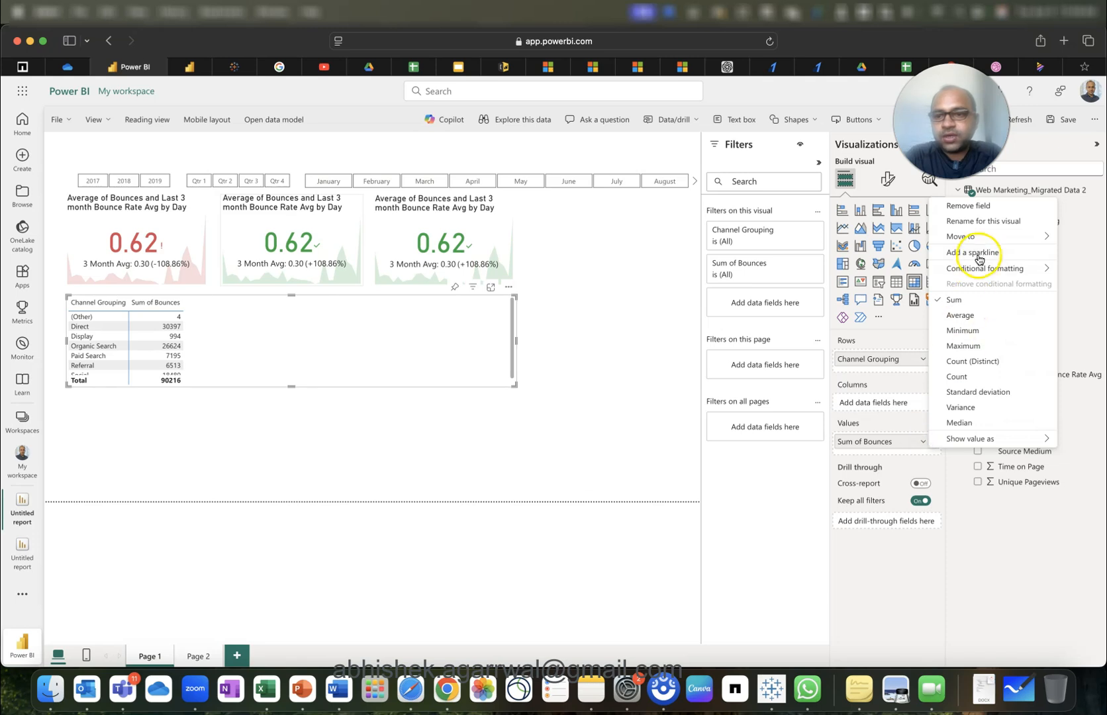
pyautogui.click(975, 316)
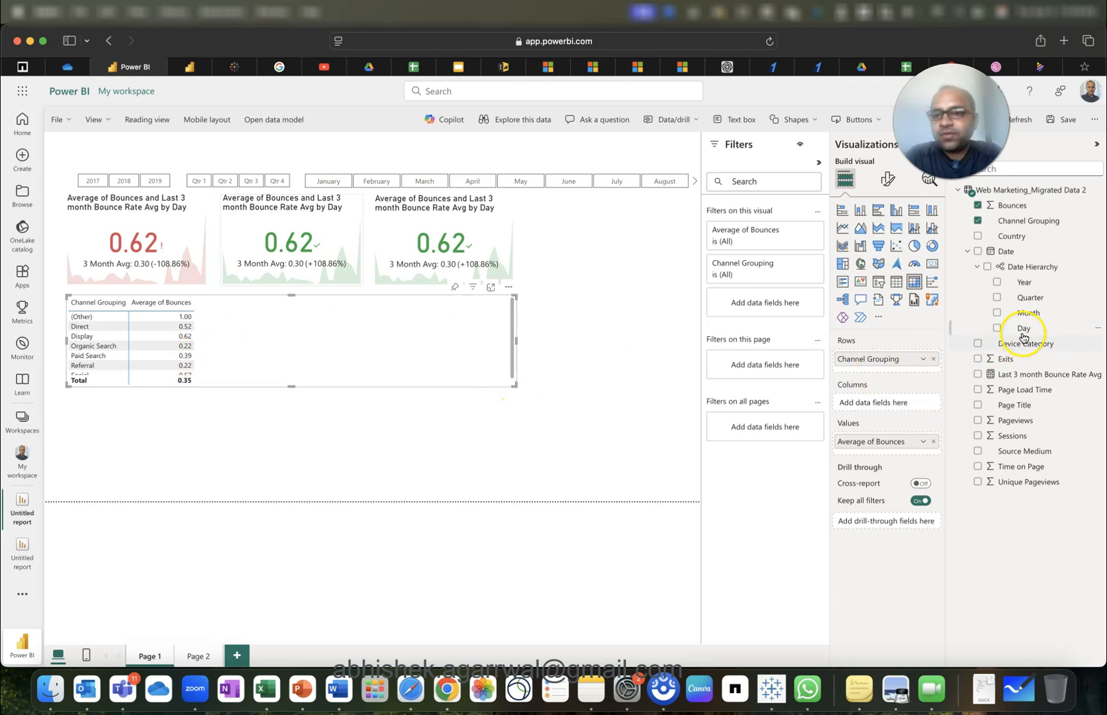
# Put Day into the matrix columns and stretch the matrix across the full page width.
pyautogui.moveTo(1026, 334); pyautogui.dragTo(899, 404)
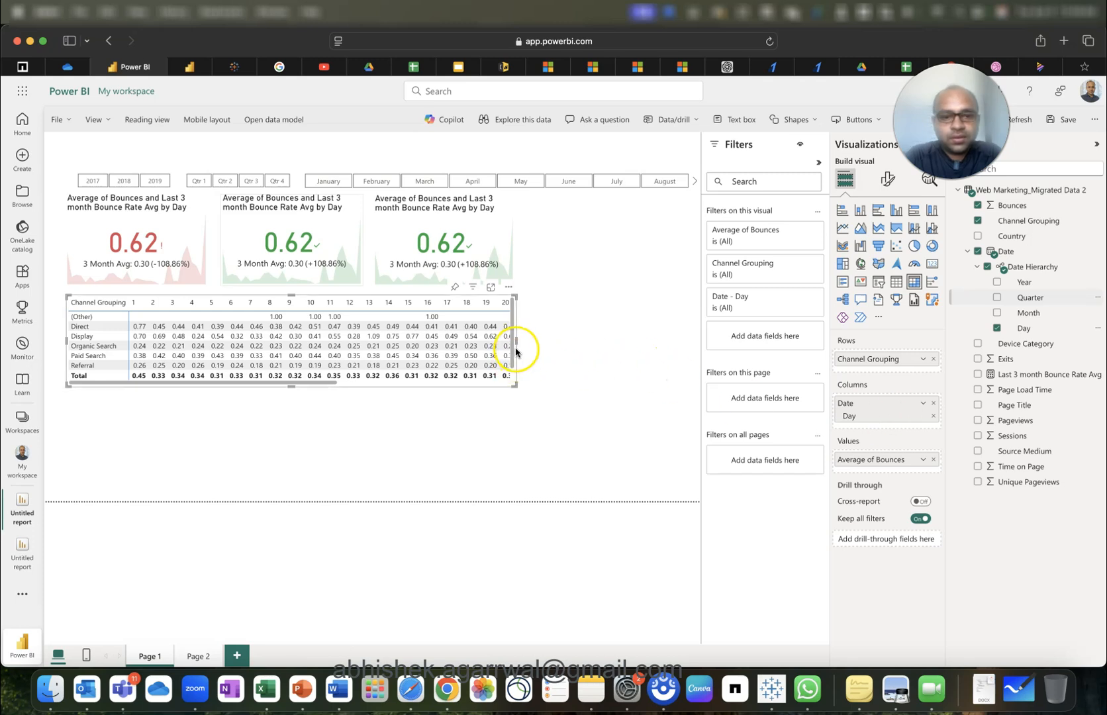
pyautogui.click(556, 344)
pyautogui.click(515, 316)
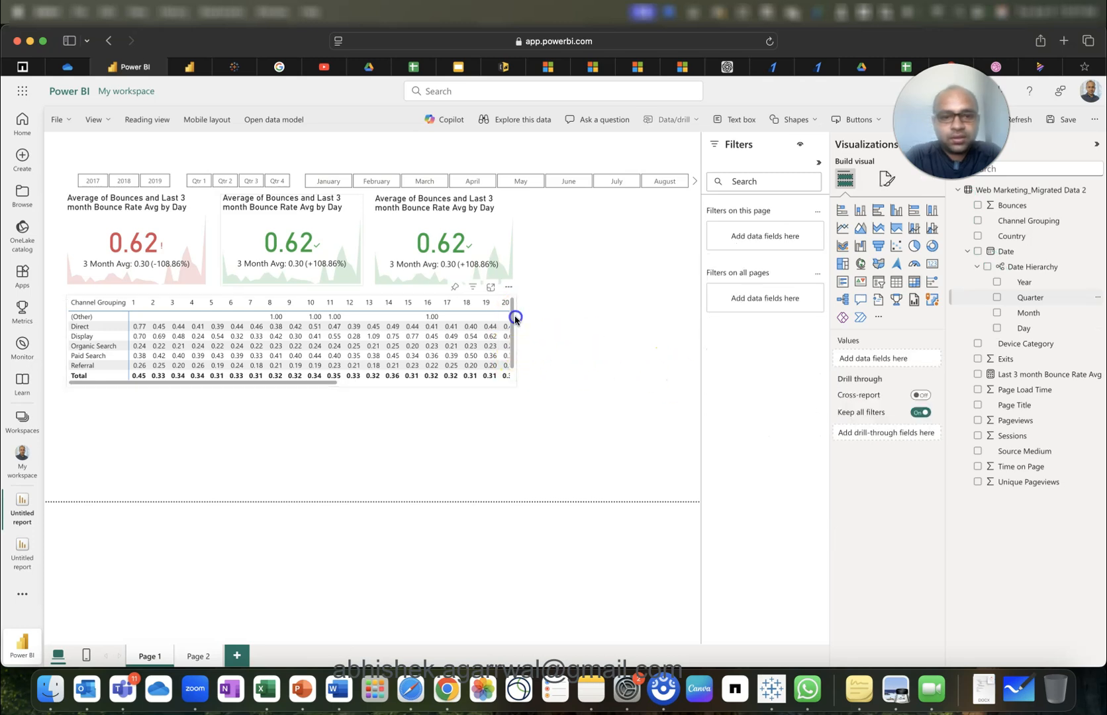
pyautogui.moveTo(517, 339); pyautogui.dragTo(700, 329)
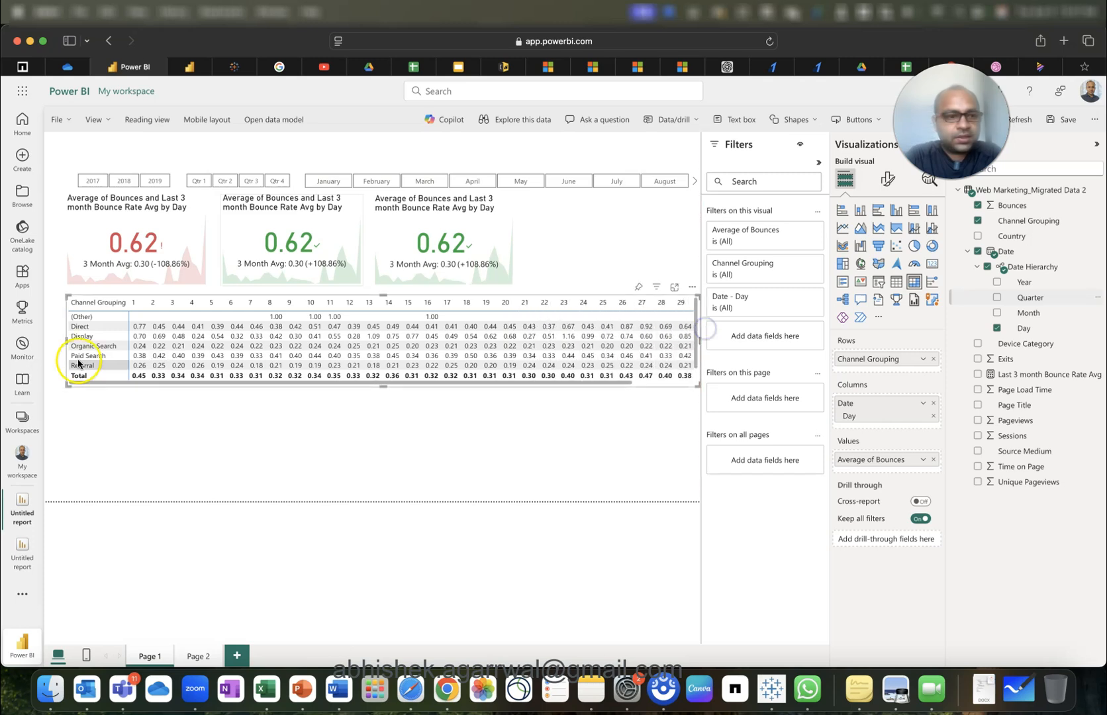
pyautogui.moveTo(65, 338); pyautogui.dragTo(48, 338)
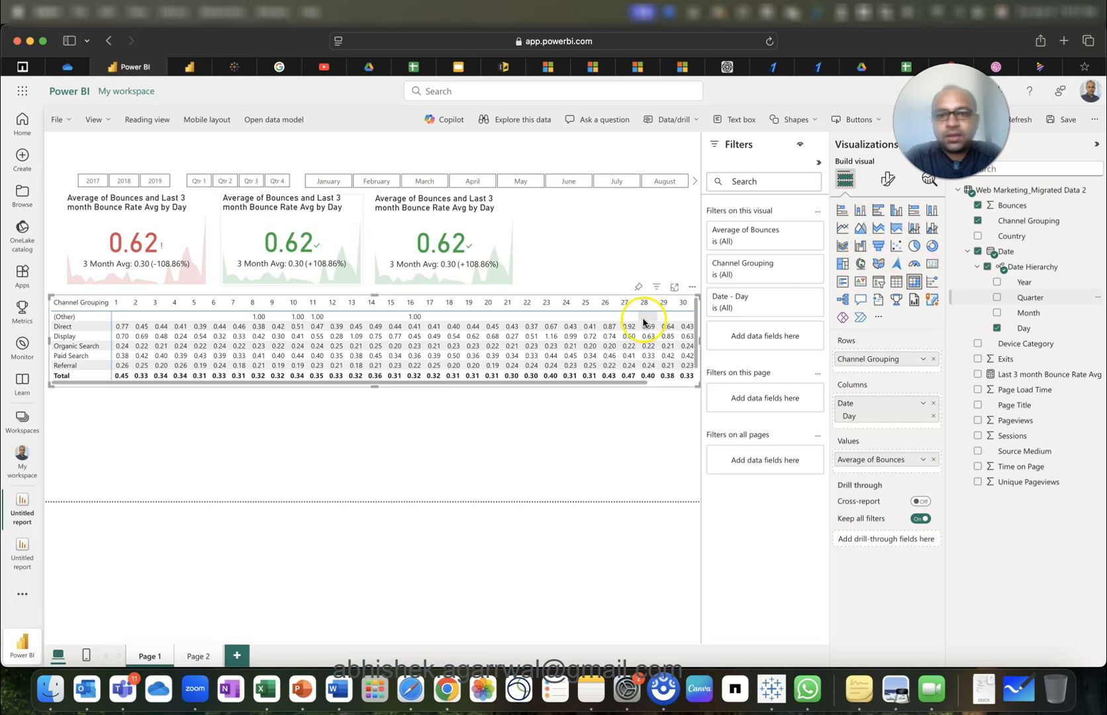
# Set the report page canvas to a Custom size of 1400 px wide by 720 px high.
pyautogui.click(636, 243)
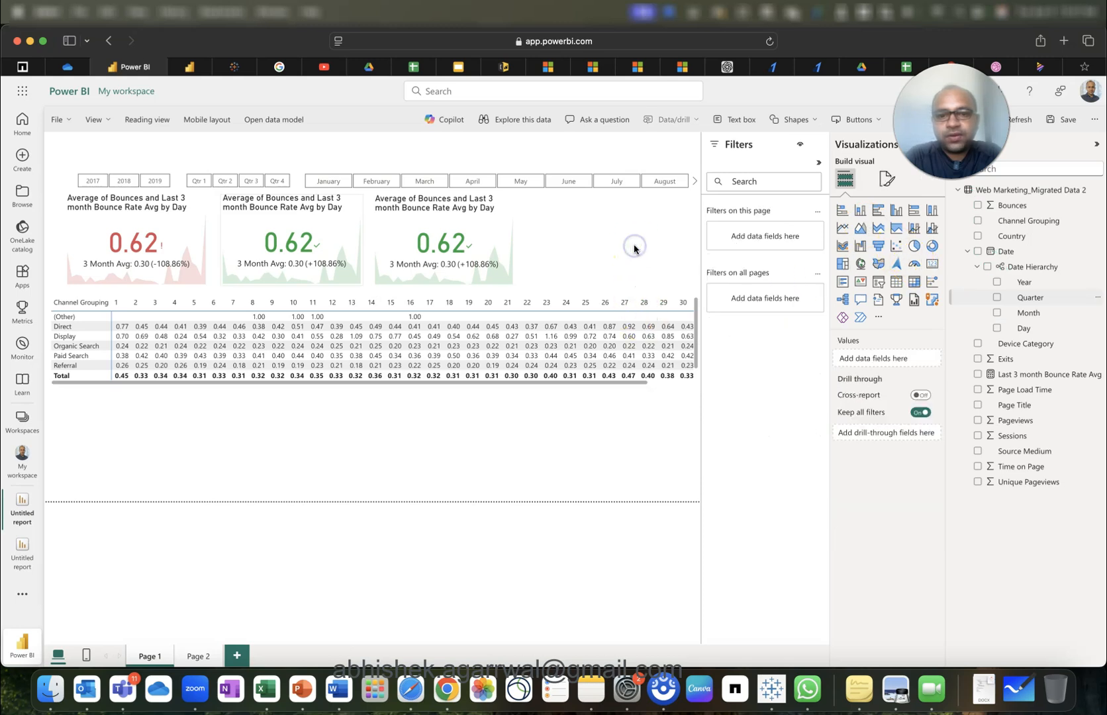
pyautogui.click(699, 316)
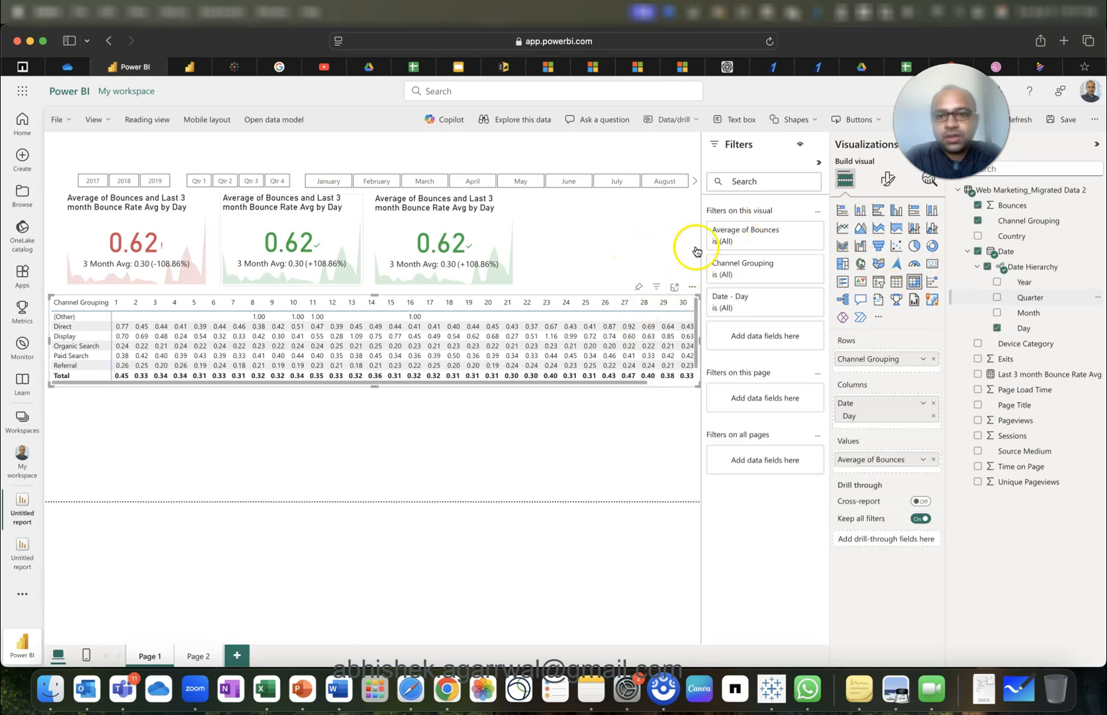
pyautogui.click(634, 245)
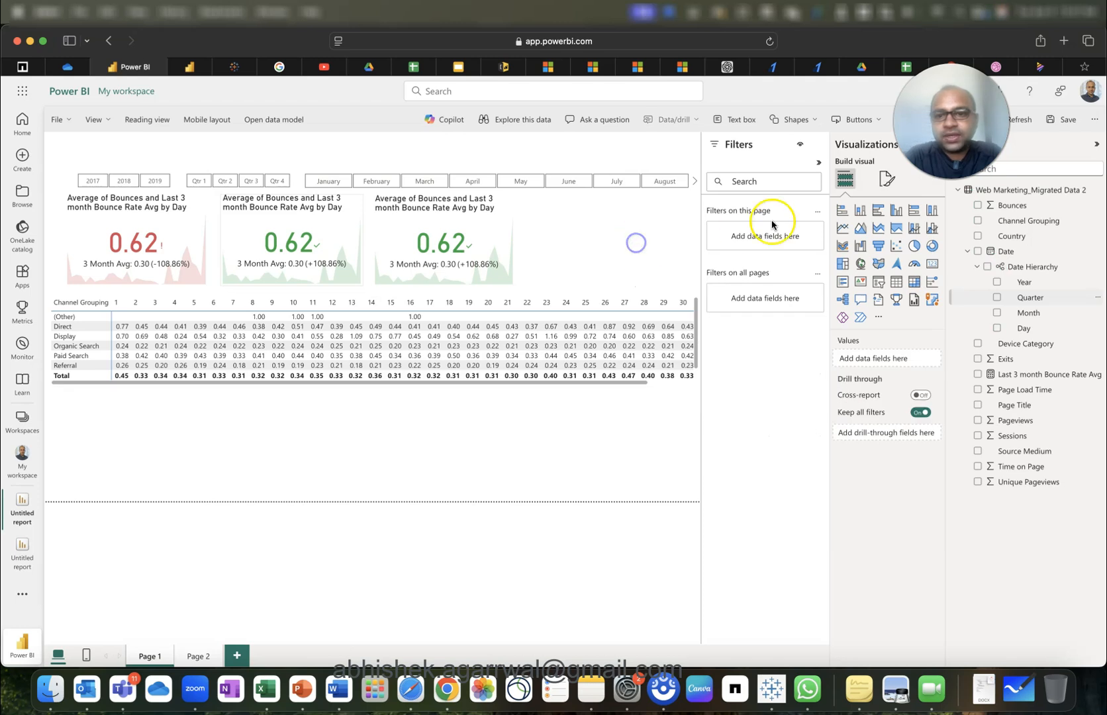
pyautogui.click(882, 184)
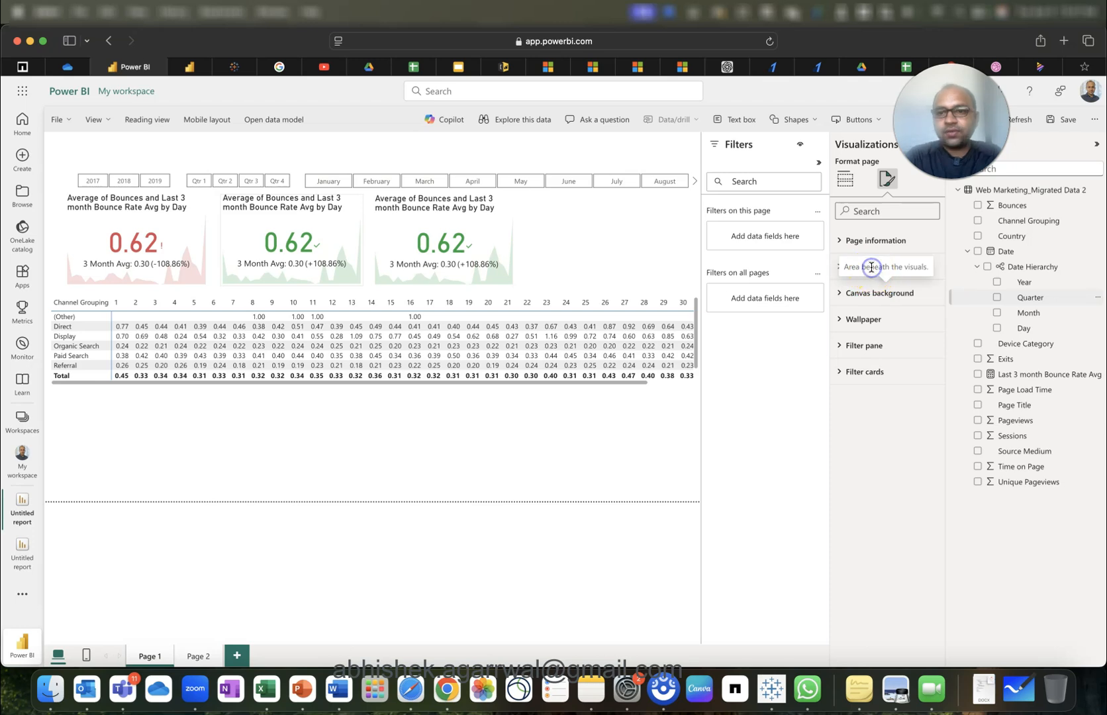
pyautogui.click(843, 266)
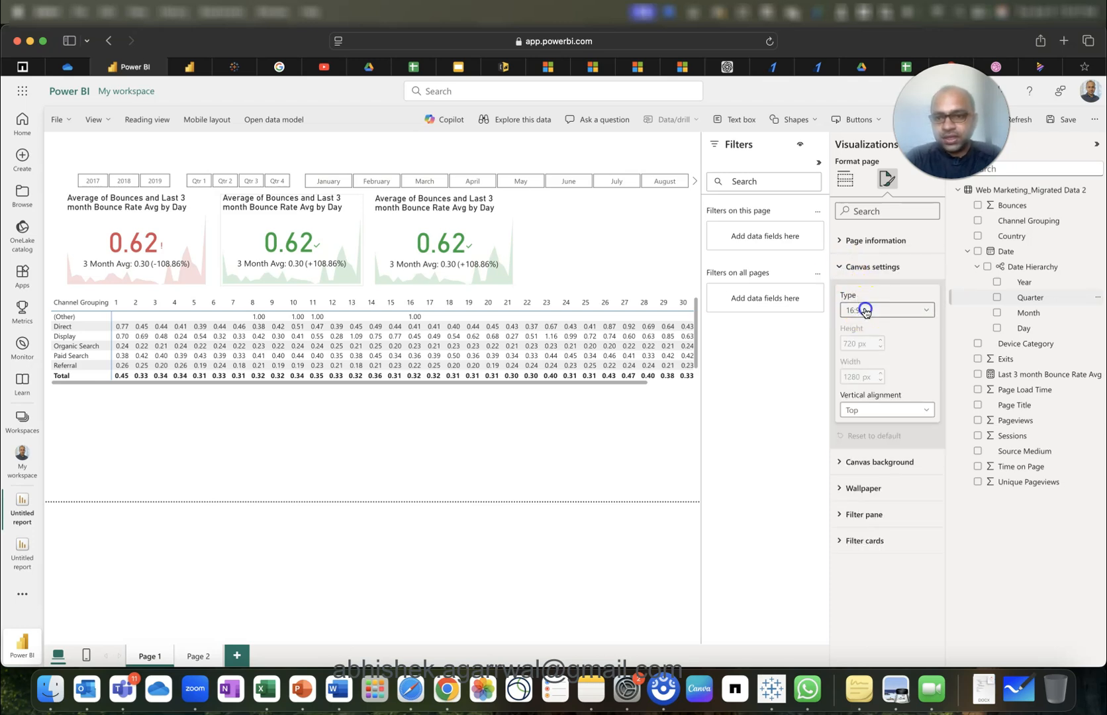
pyautogui.click(865, 310)
pyautogui.click(874, 385)
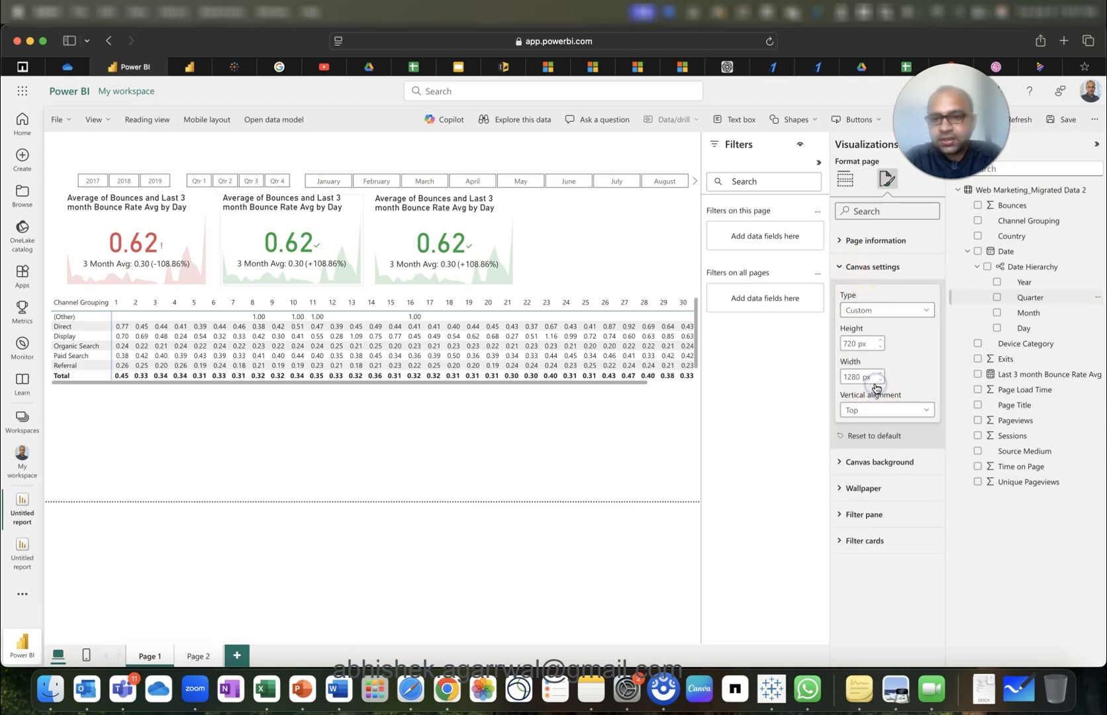
pyautogui.click(861, 378)
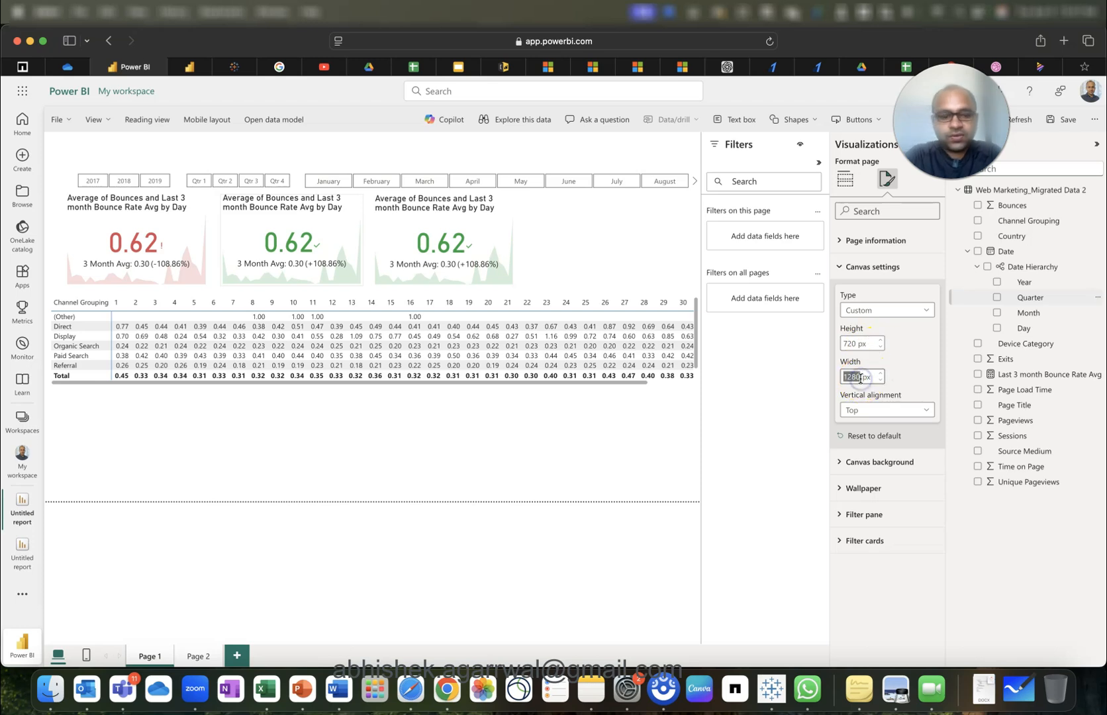
pyautogui.press('Return')
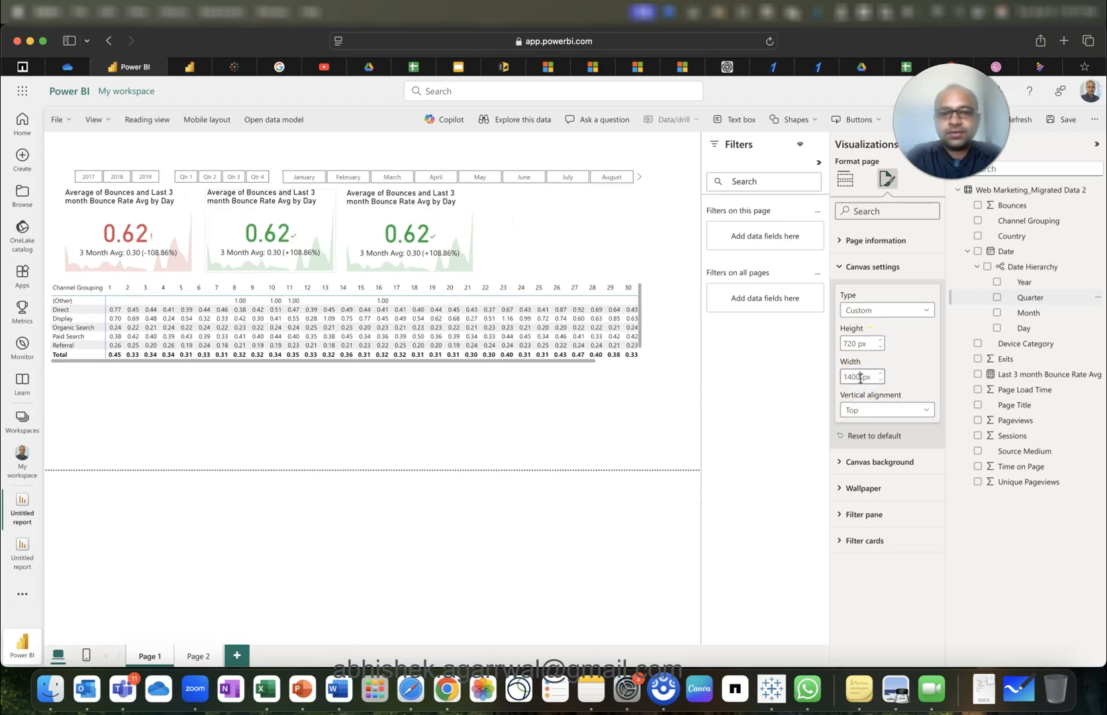
# Widen the matrix to show day 31 and turn off its row and column subtotals.
pyautogui.click(642, 315)
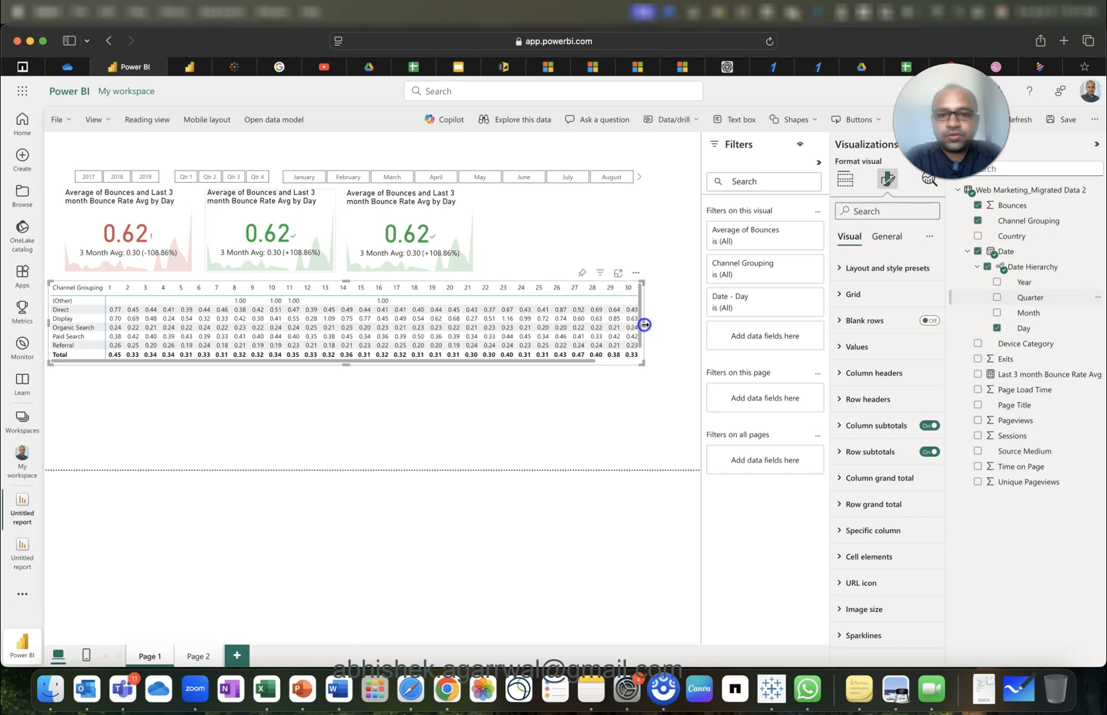
pyautogui.moveTo(644, 325); pyautogui.dragTo(685, 326)
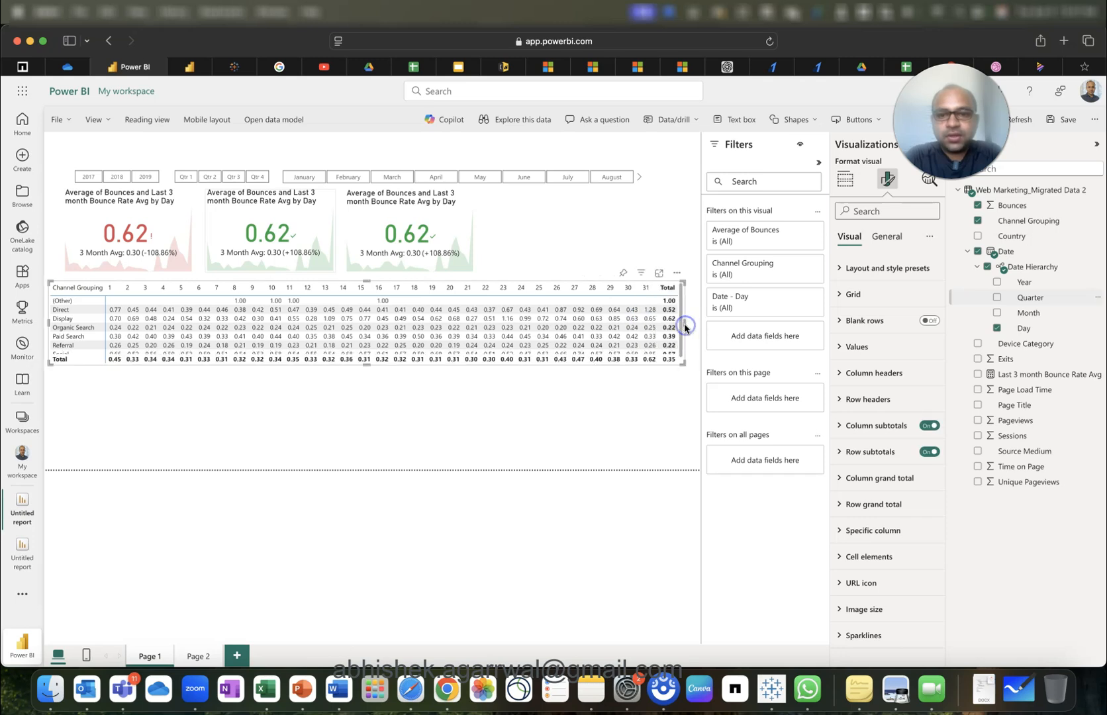
pyautogui.click(887, 236)
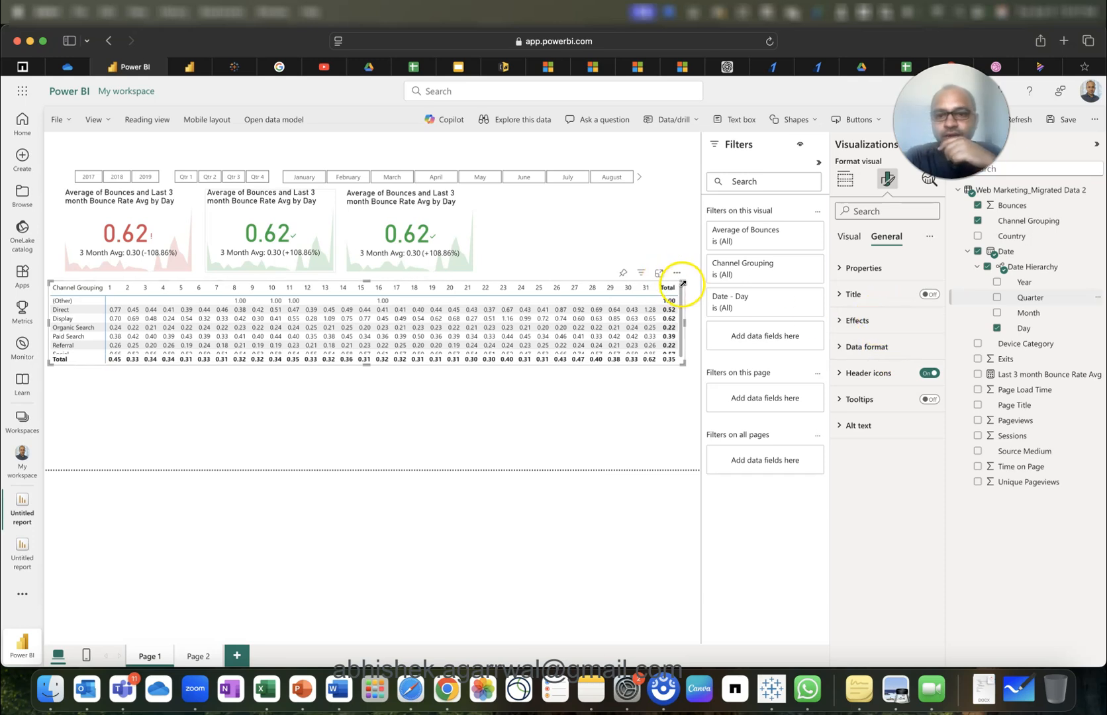
pyautogui.click(849, 237)
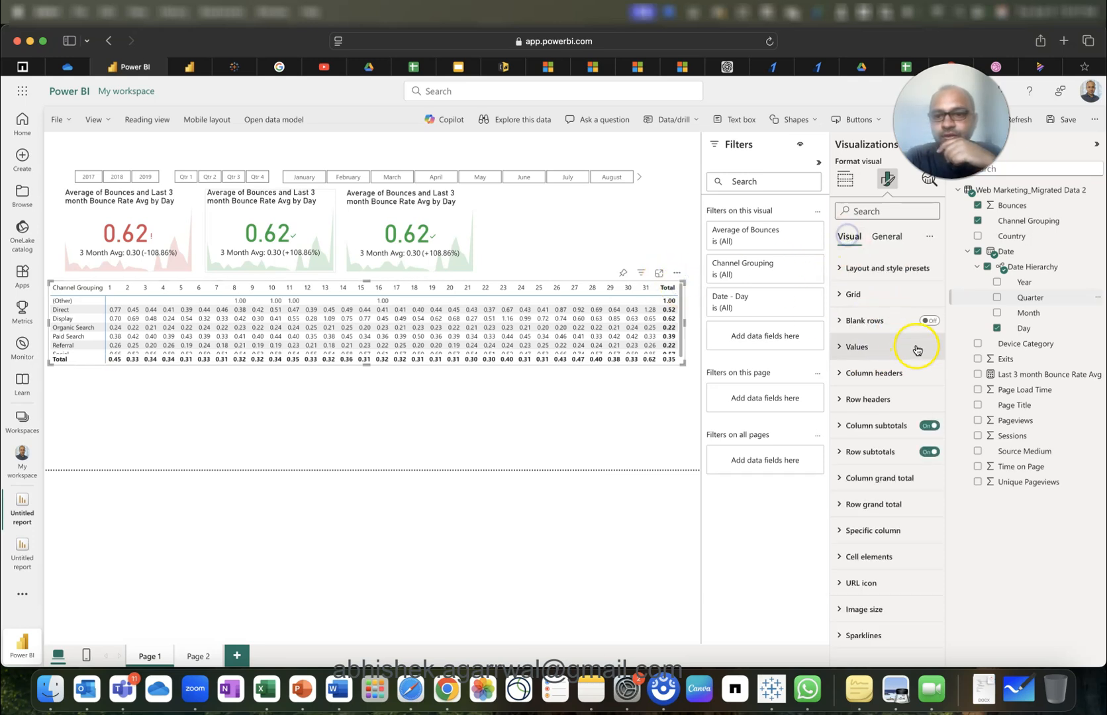
pyautogui.click(924, 429)
pyautogui.click(929, 451)
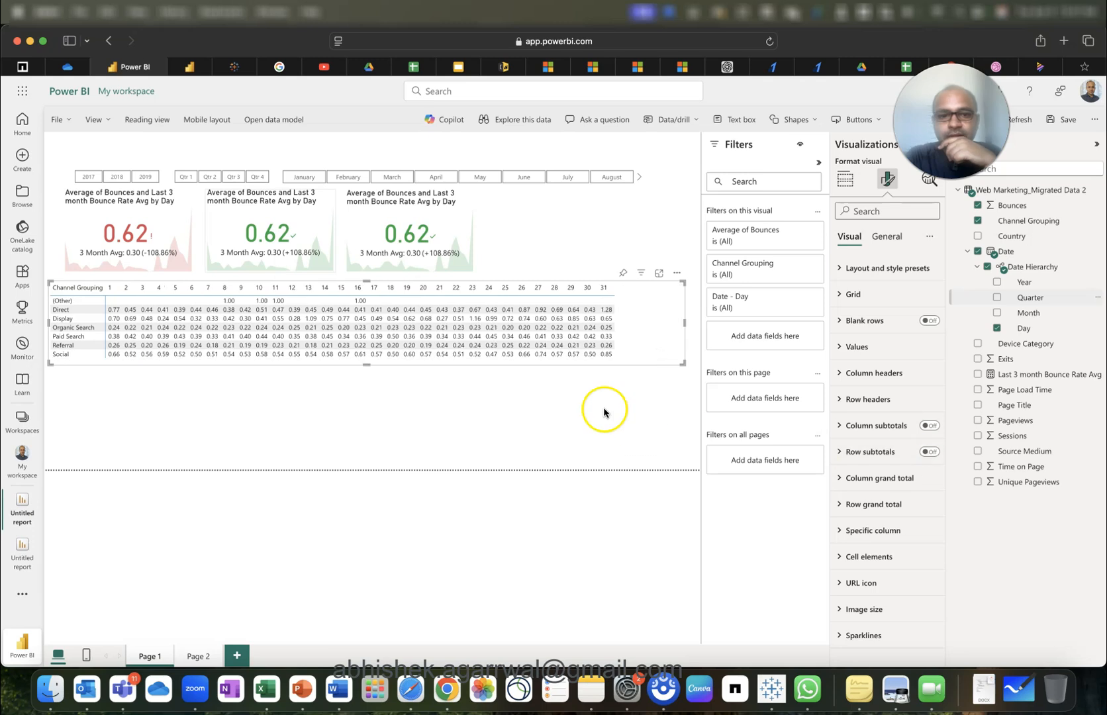
# Trim the matrix's right edge and paste a duplicate directly beneath the original.
pyautogui.moveTo(684, 323); pyautogui.dragTo(624, 324)
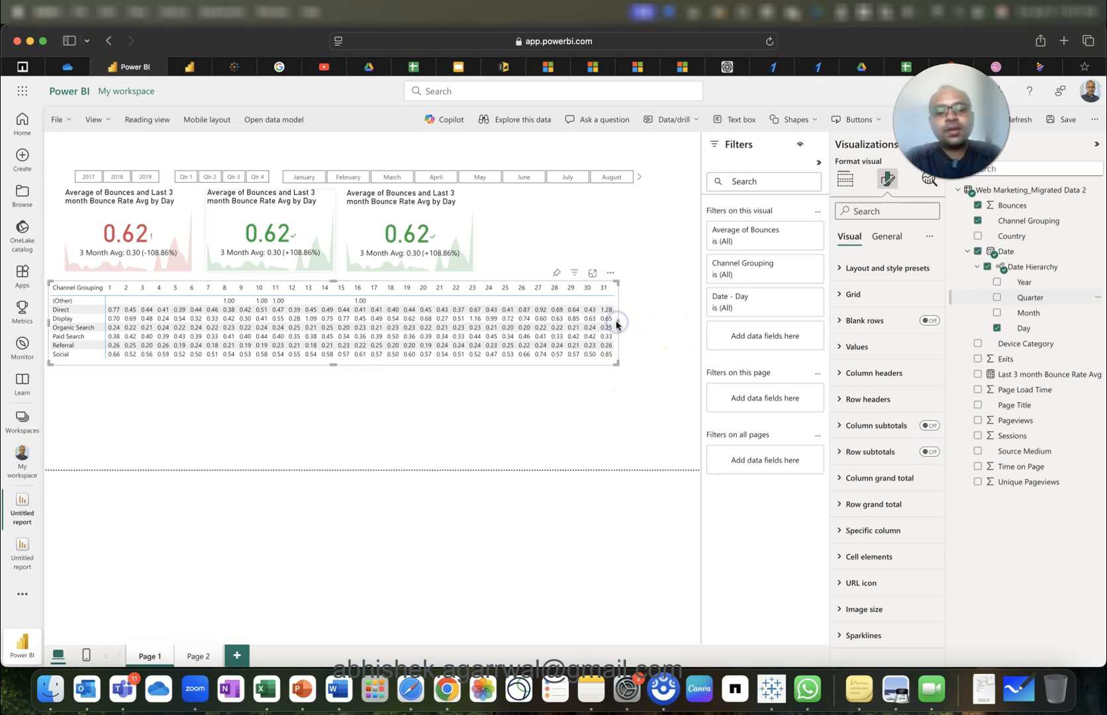
pyautogui.press('super+v')
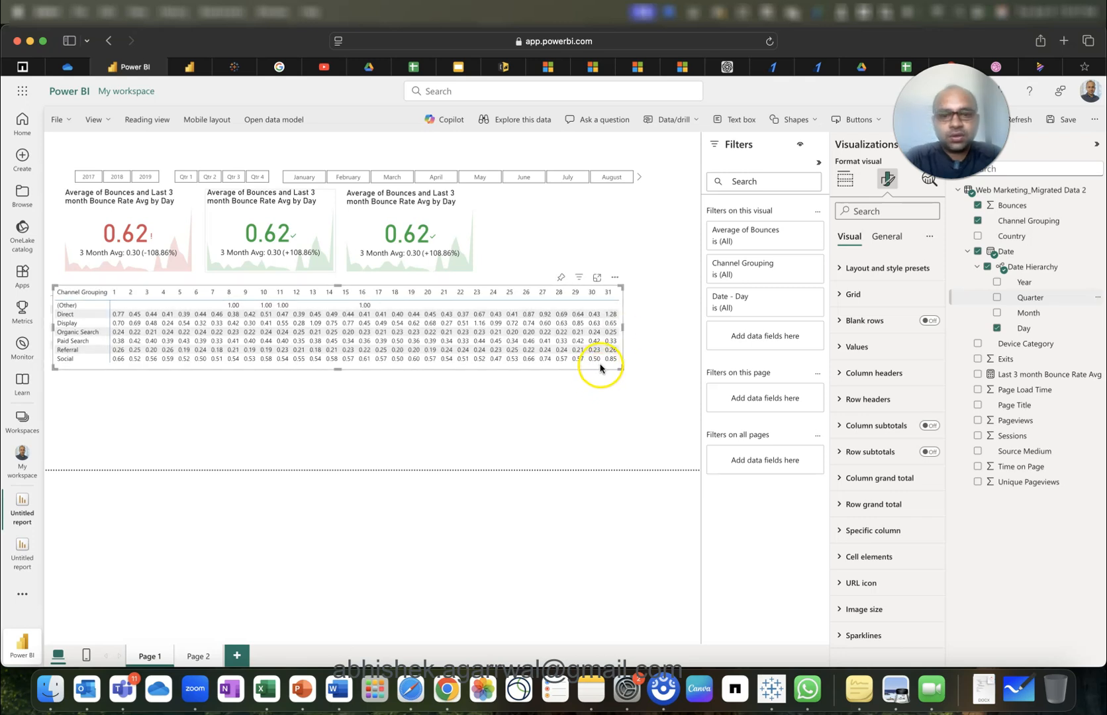
pyautogui.moveTo(600, 367); pyautogui.dragTo(598, 455)
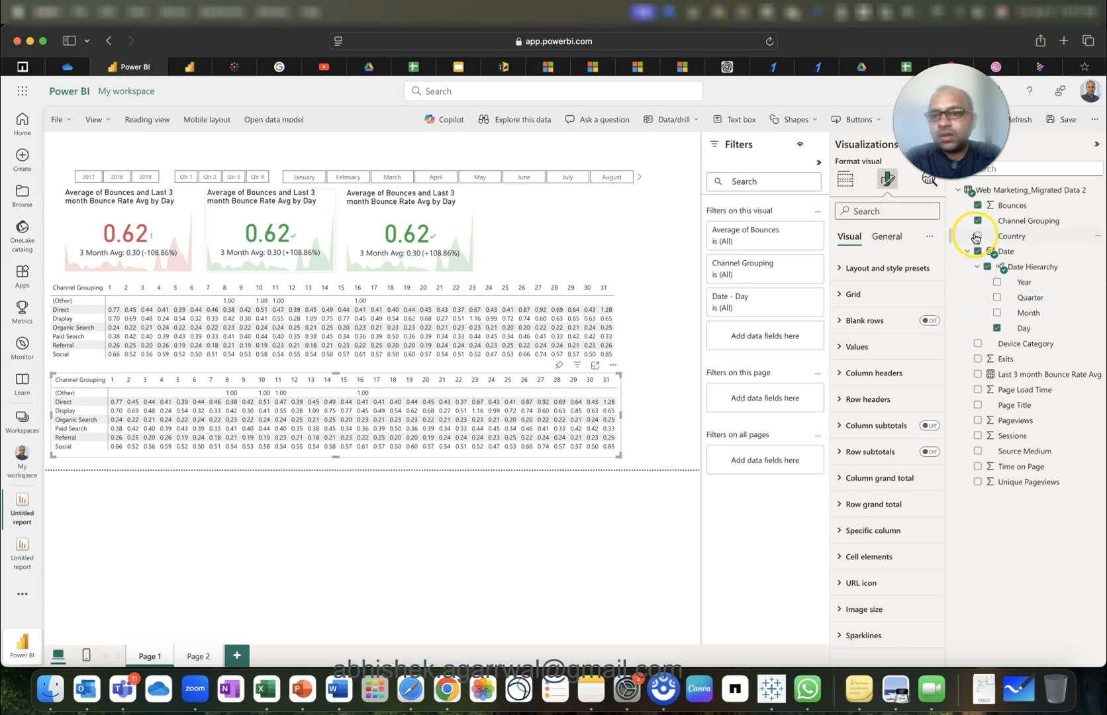
# Turn the copy into a line chart of Average of Bounces by Day, with Device Category as the legend.
pyautogui.click(845, 179)
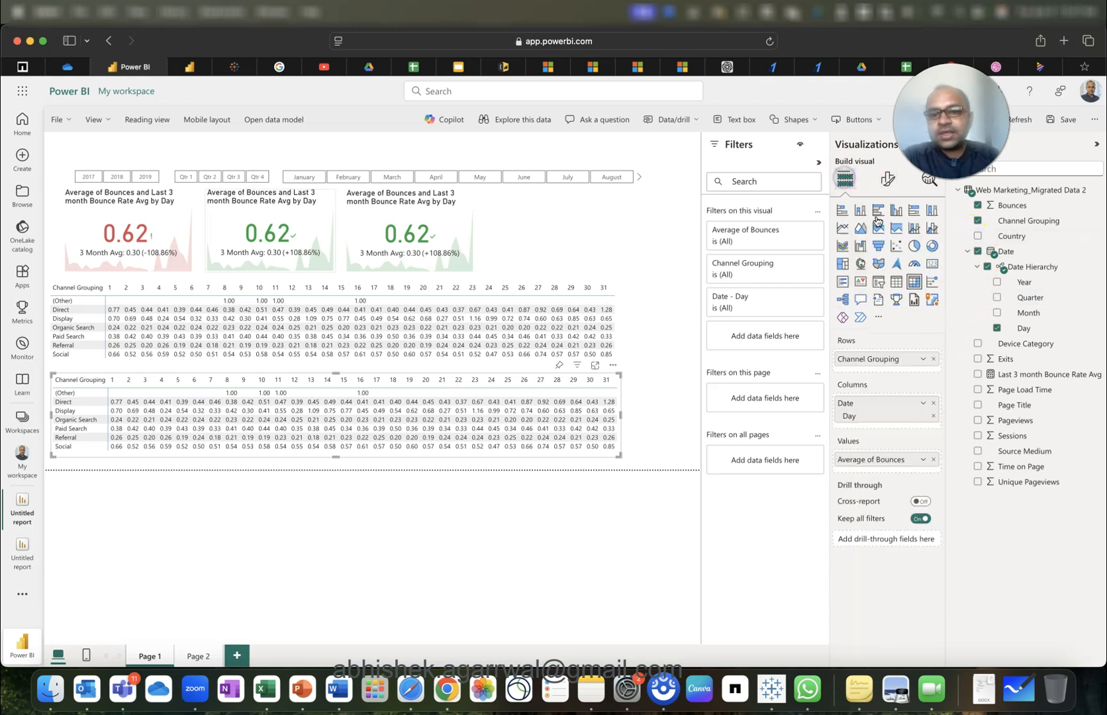
pyautogui.click(934, 361)
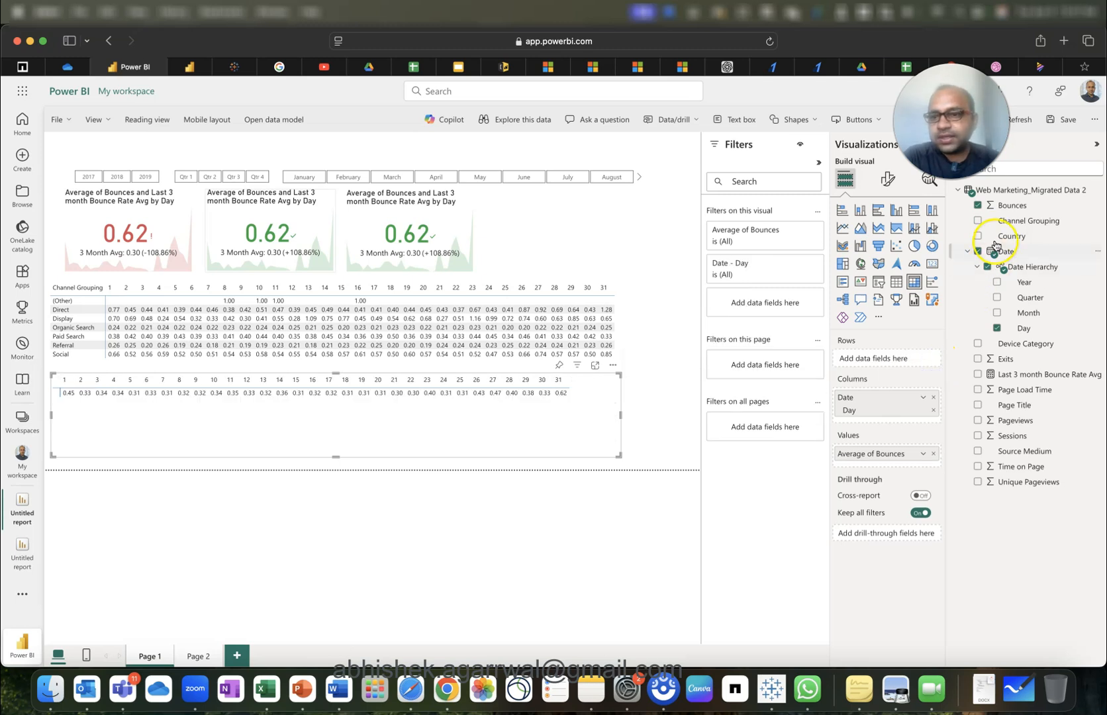
pyautogui.click(976, 345)
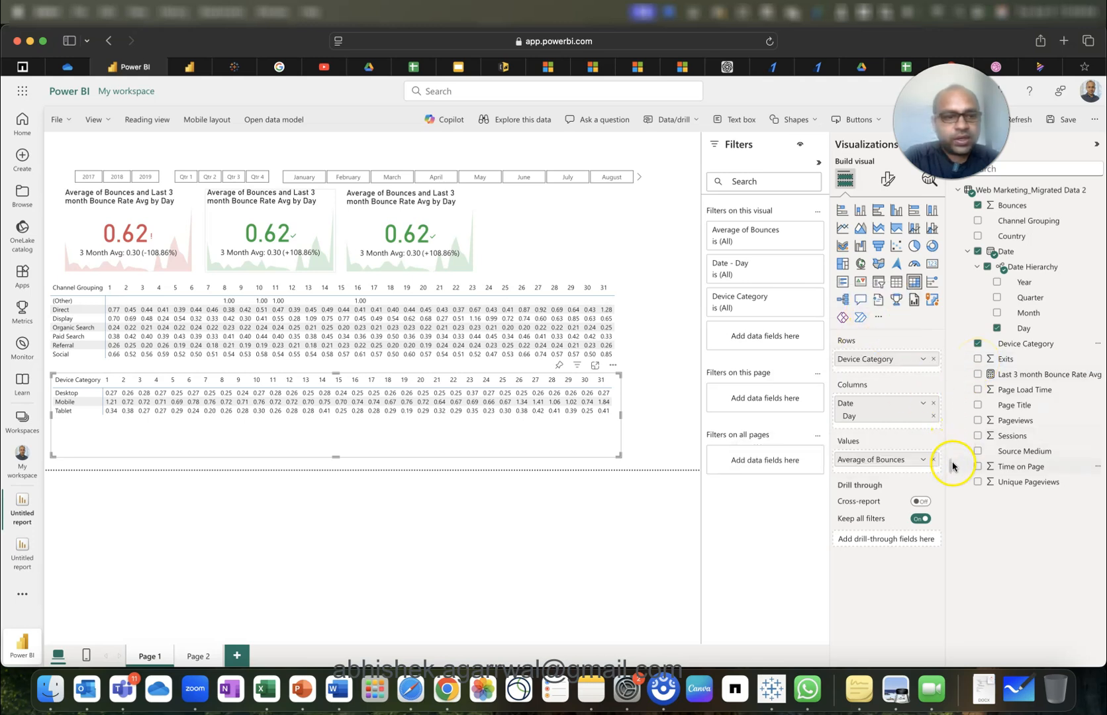
pyautogui.click(844, 229)
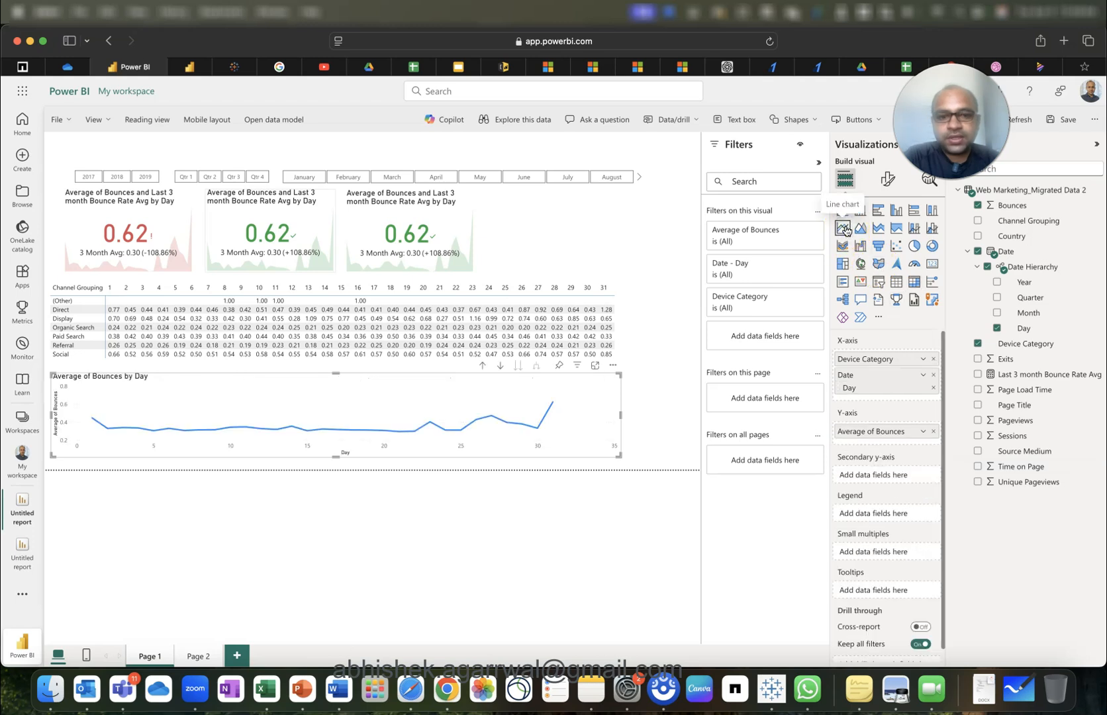
pyautogui.moveTo(887, 363); pyautogui.dragTo(889, 516)
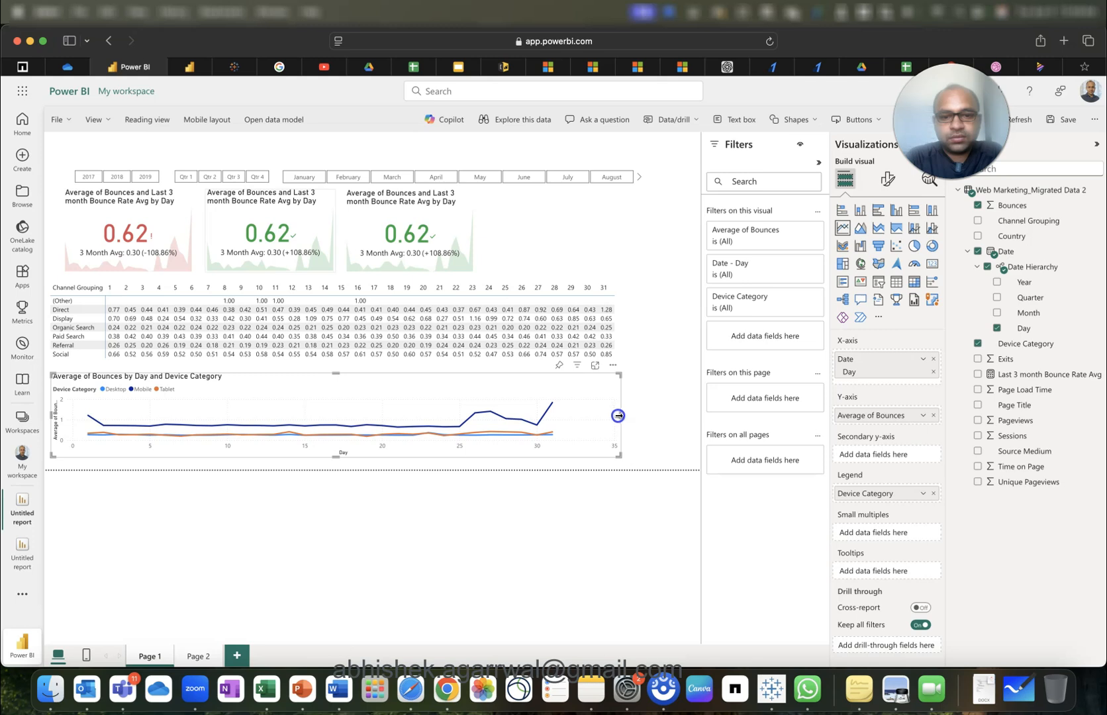
pyautogui.moveTo(618, 416); pyautogui.dragTo(616, 415)
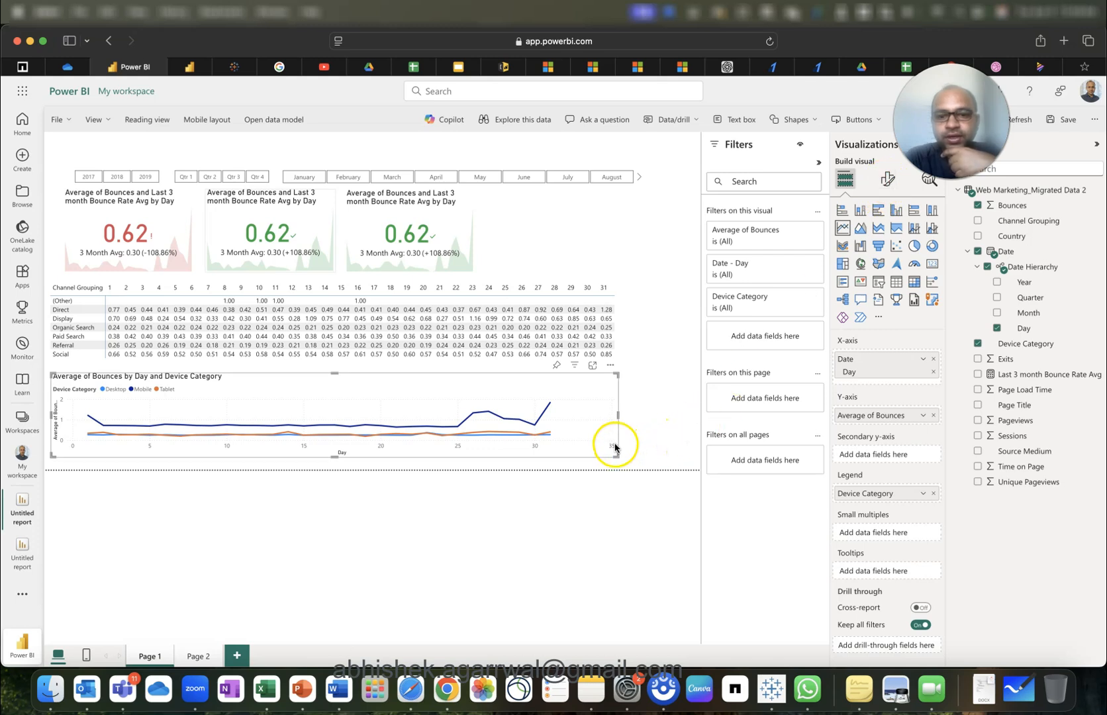
# Set the line chart's X-axis range maximum to 31.
pyautogui.click(887, 179)
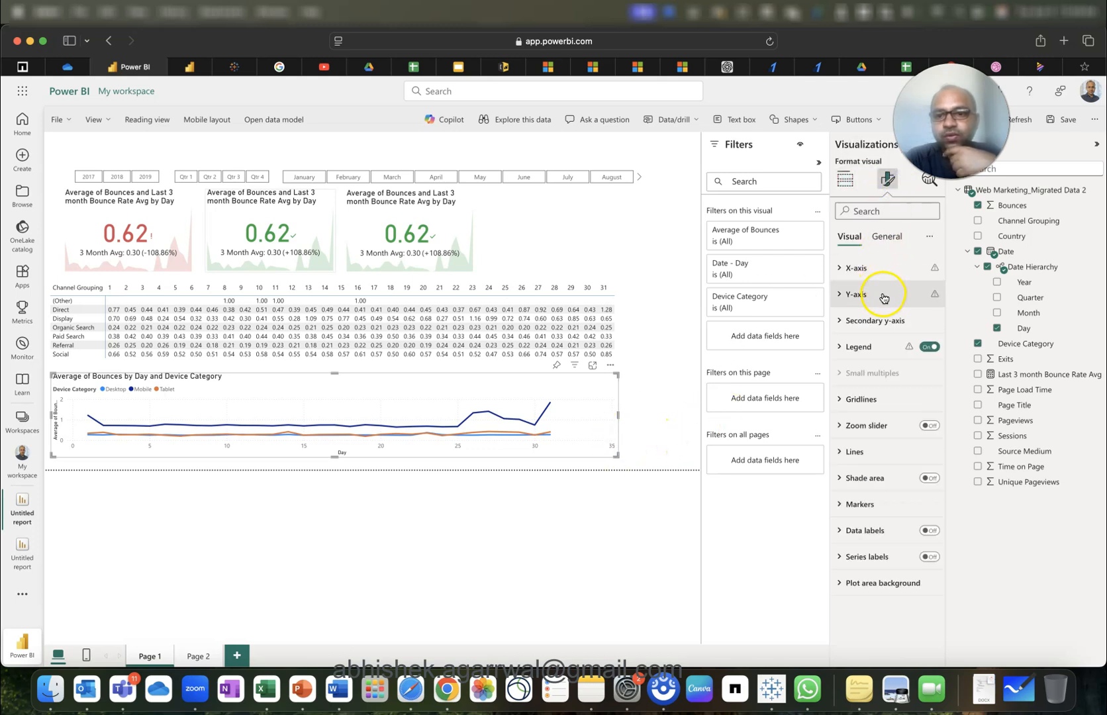
pyautogui.click(885, 268)
pyautogui.click(870, 408)
pyautogui.write('31')
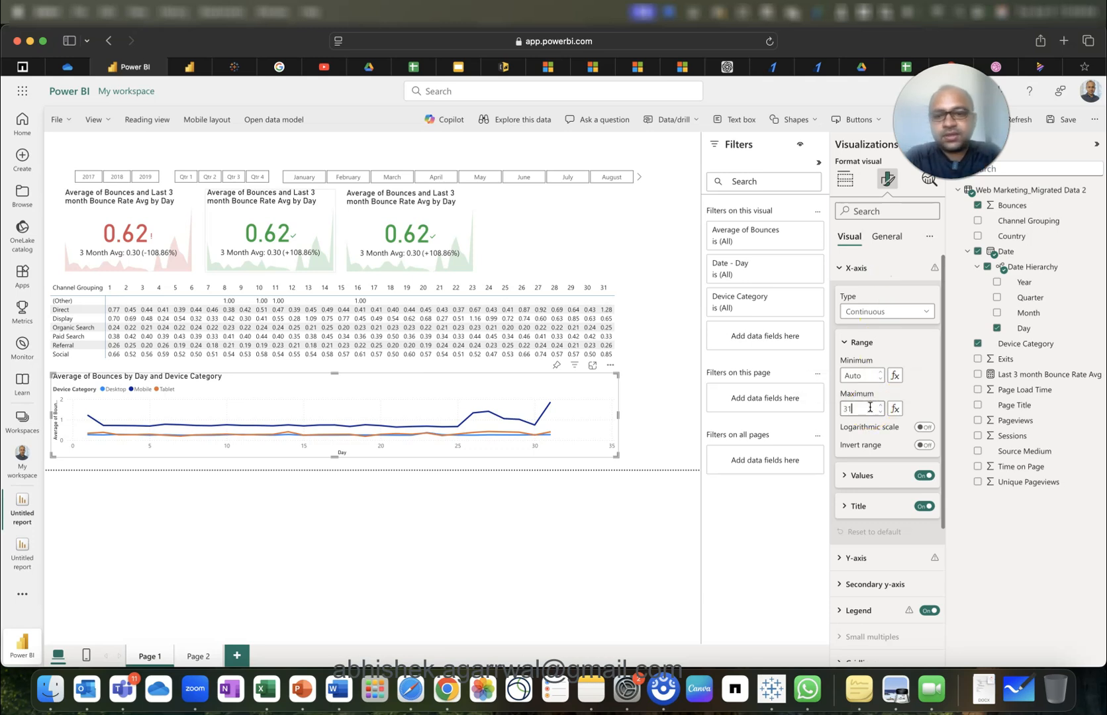
pyautogui.click(652, 429)
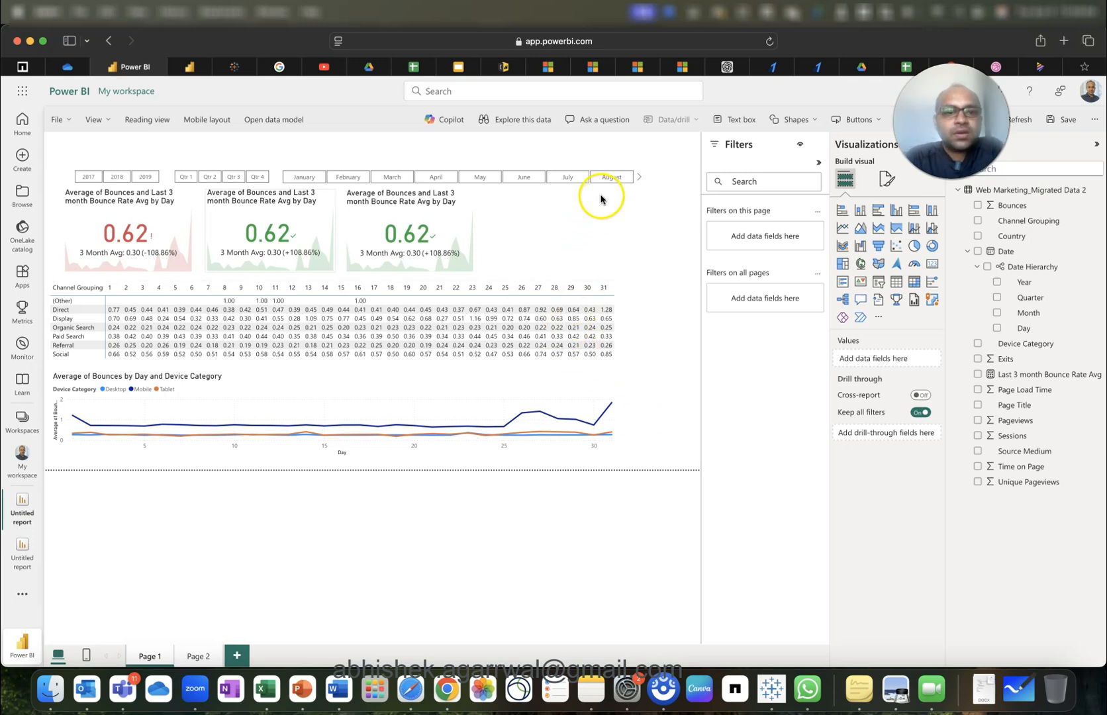
# Filter the slicers to 2018, Qtr 4 and December so the KPI cards read 0.48.
pyautogui.click(145, 177)
pyautogui.click(145, 177)
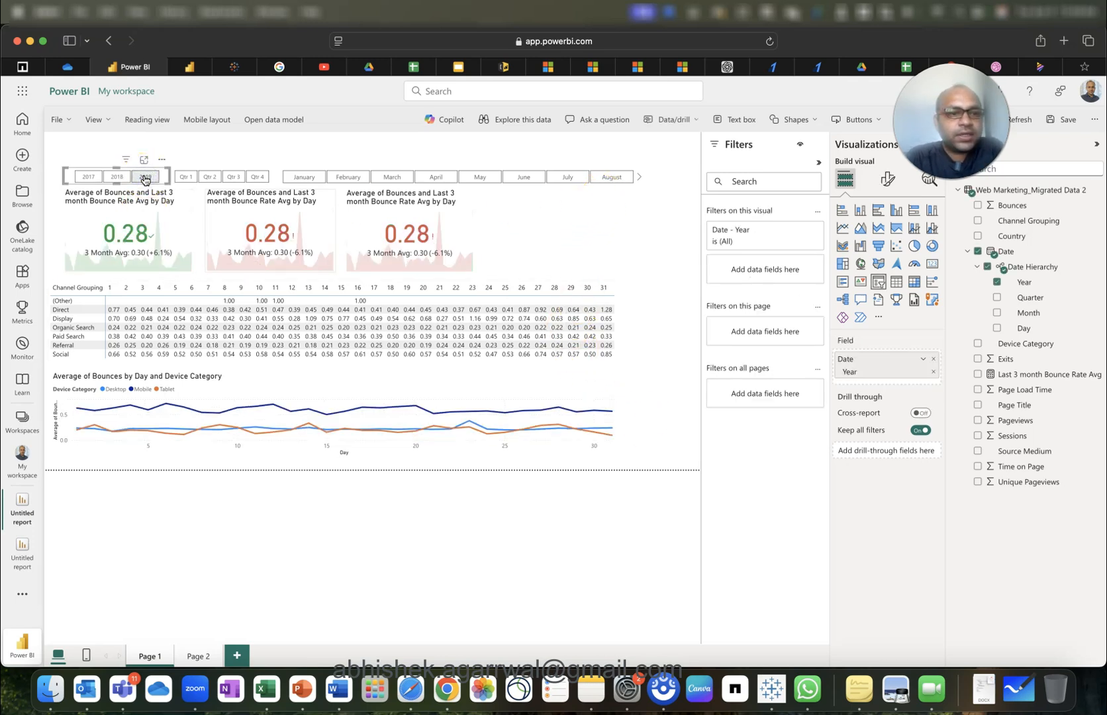
pyautogui.click(257, 179)
pyautogui.click(257, 179)
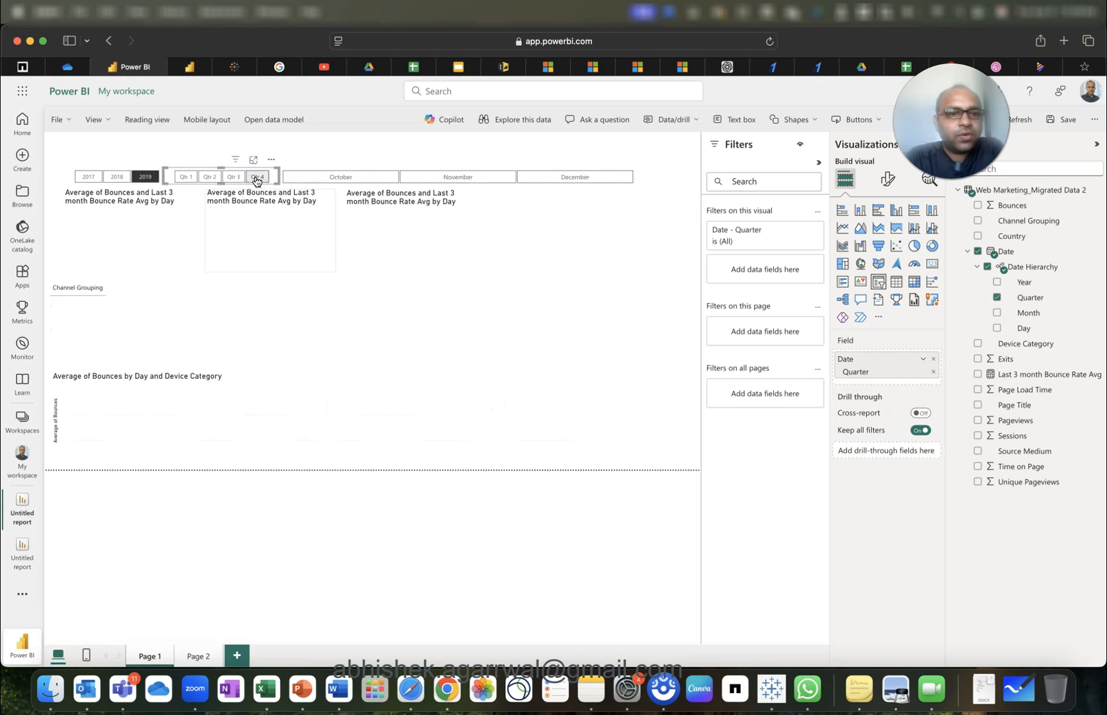
pyautogui.click(357, 179)
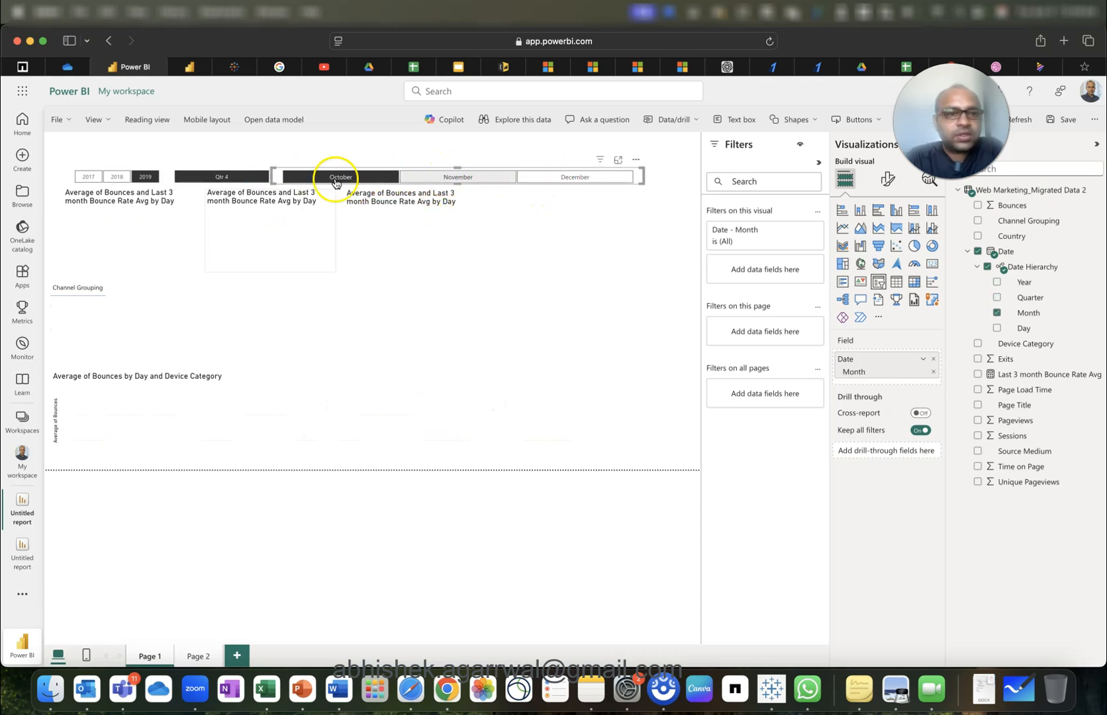
pyautogui.click(118, 177)
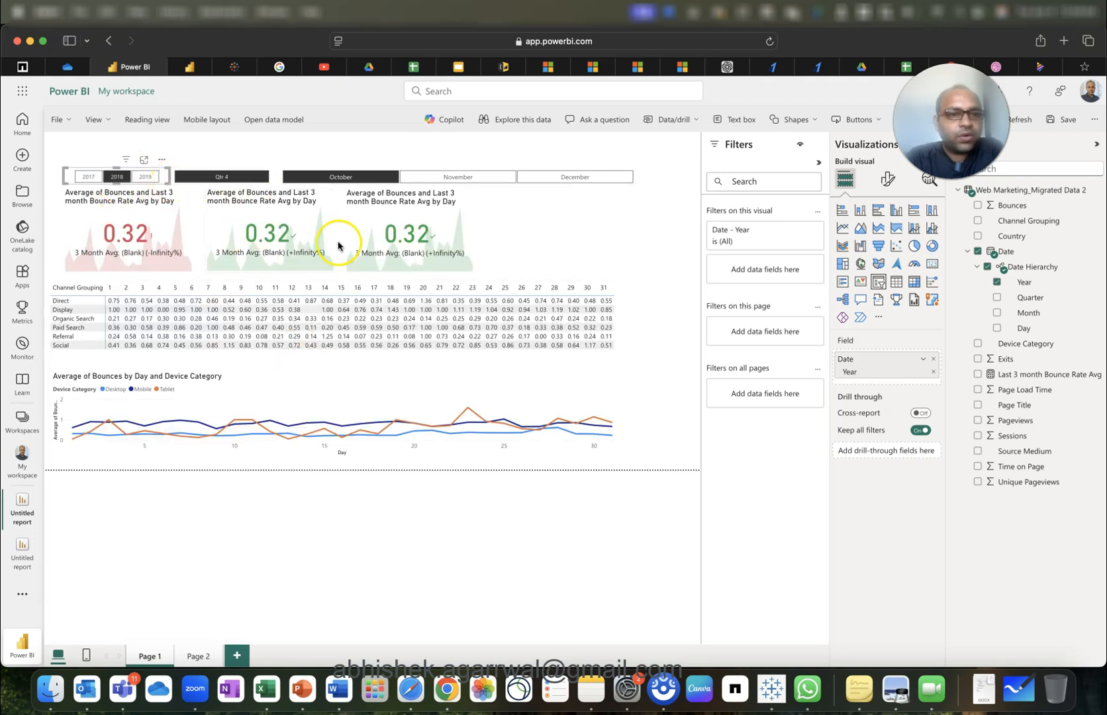
pyautogui.click(426, 178)
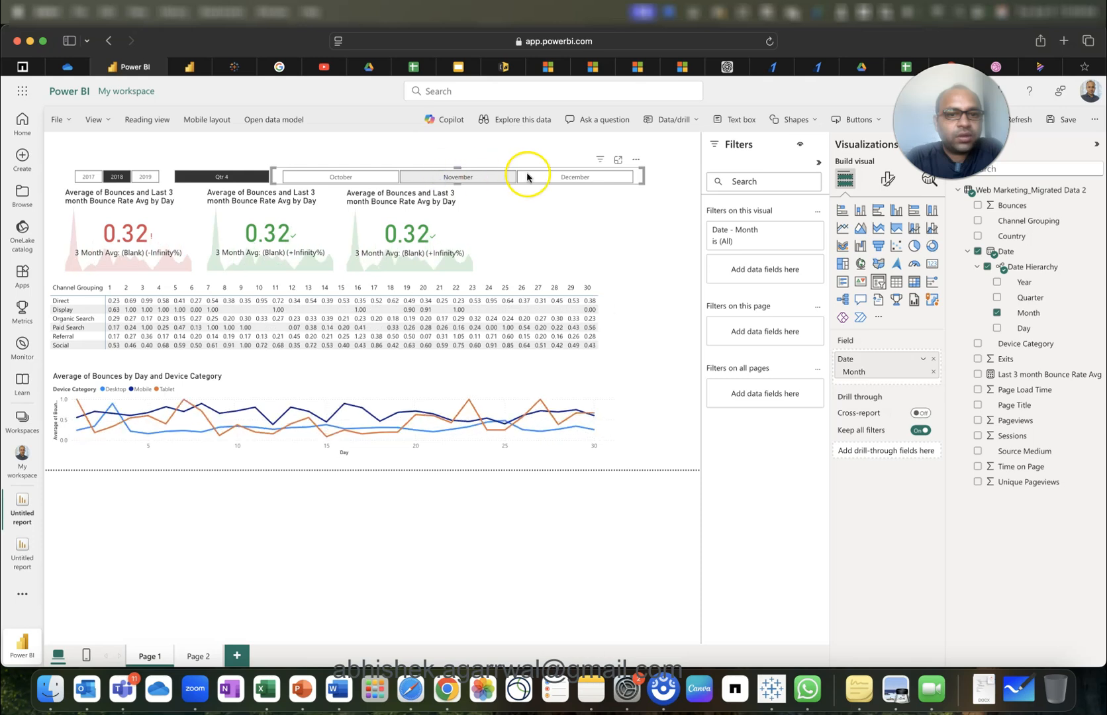
pyautogui.click(560, 177)
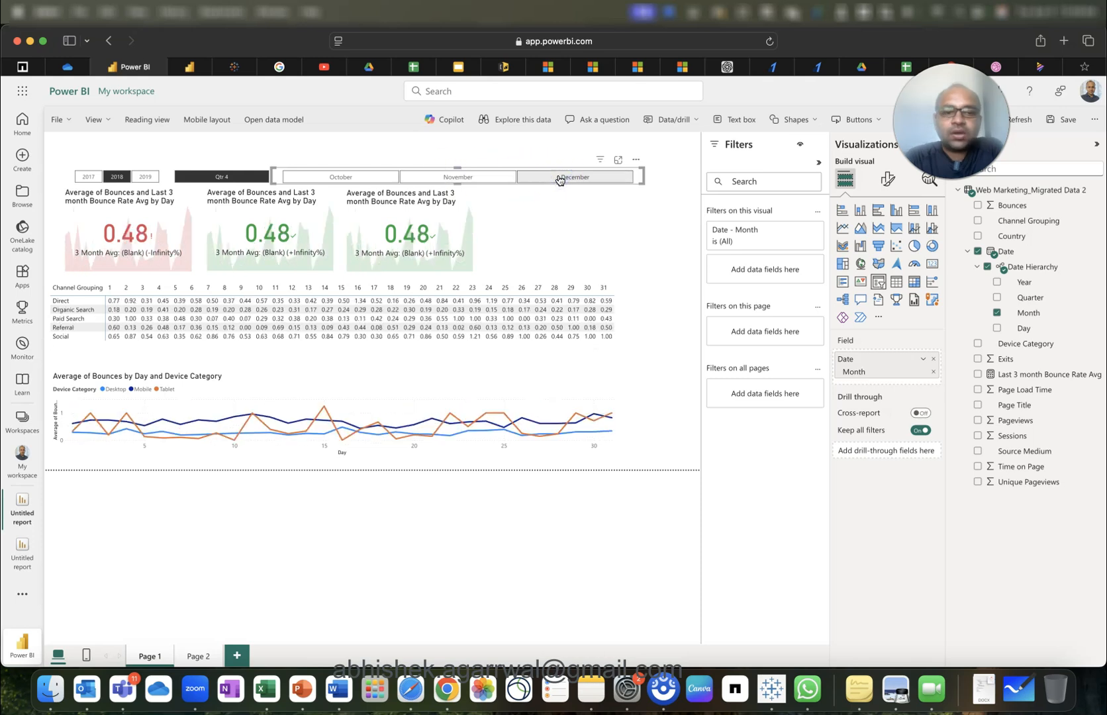
pyautogui.moveTo(408, 442)
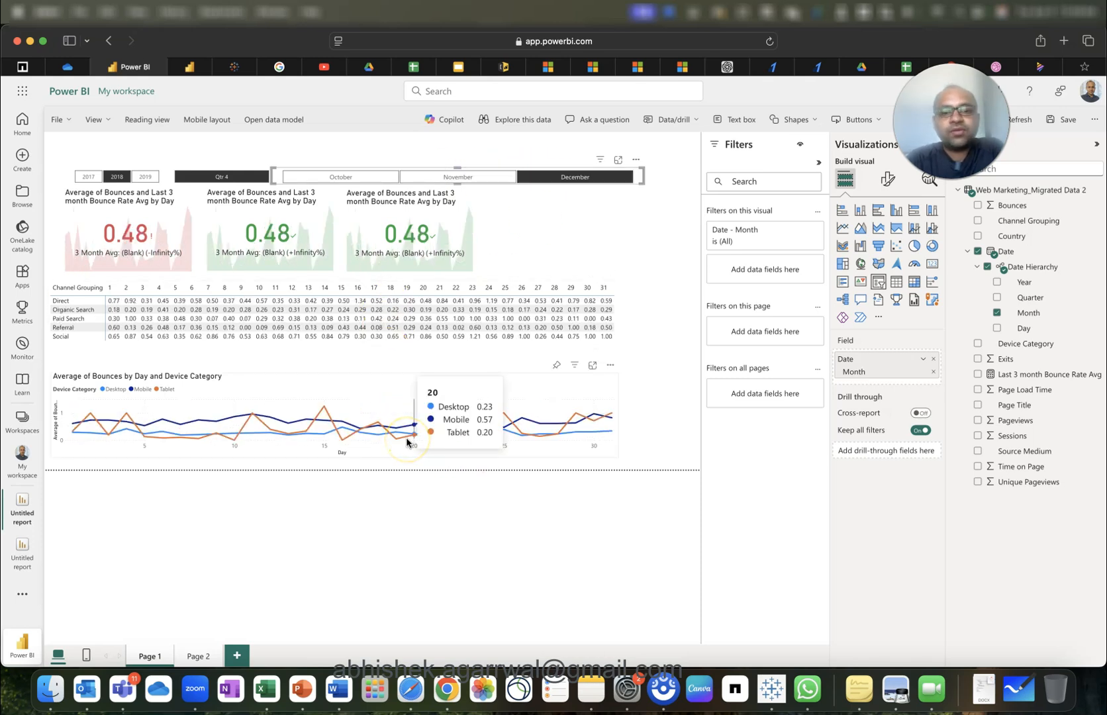
pyautogui.click(658, 373)
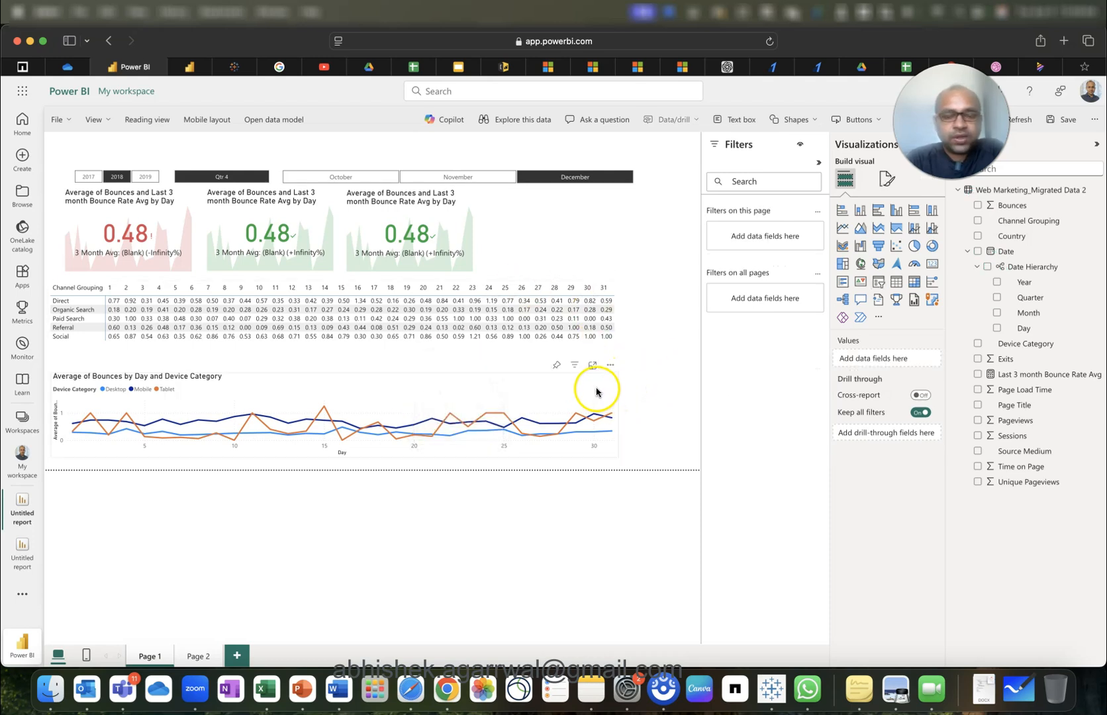
pyautogui.click(612, 362)
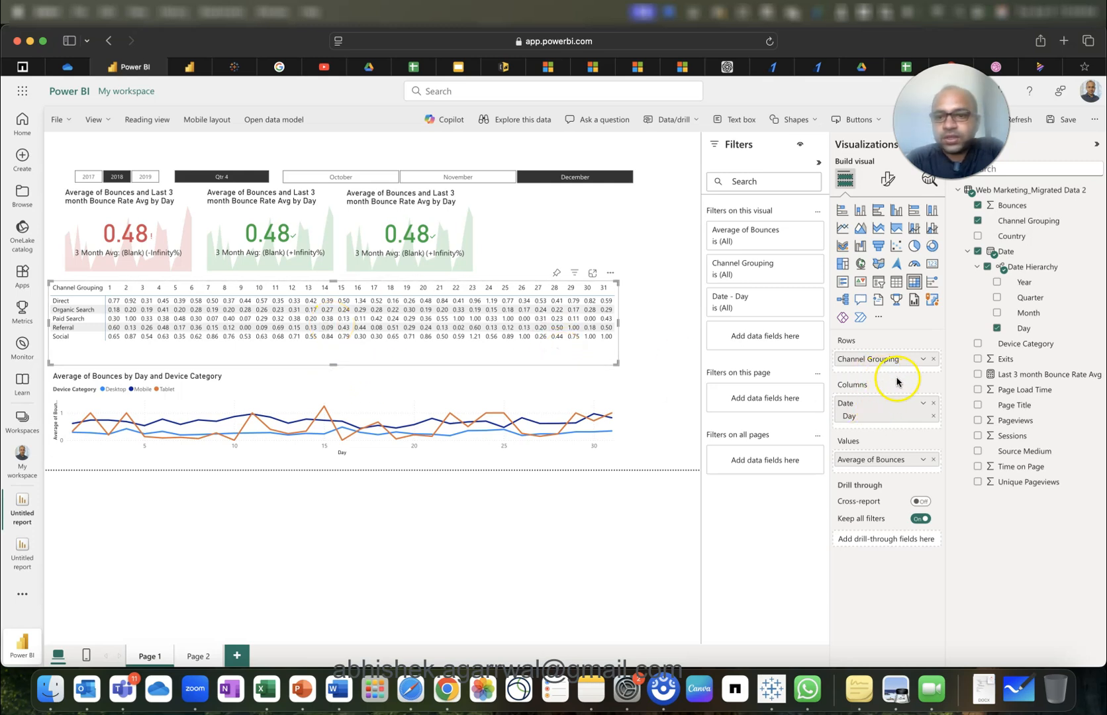
# Give Average of Bounces a background-colour gradient from light blue for the lowest values to red for the highest.
pyautogui.click(924, 461)
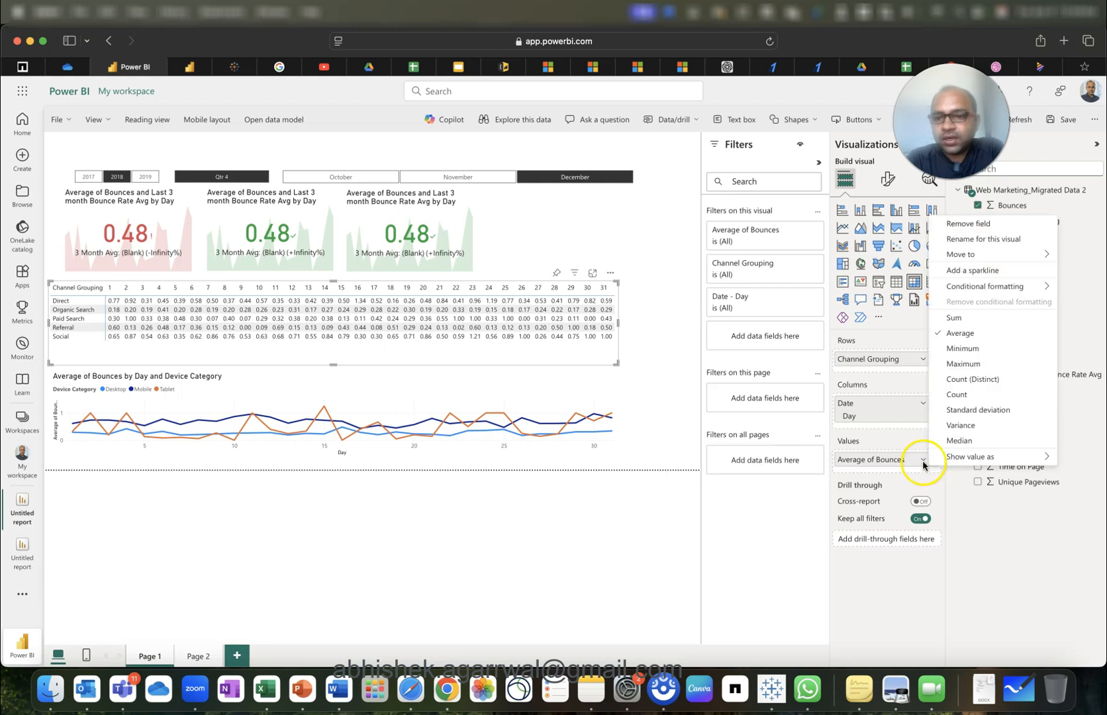
pyautogui.moveTo(985, 286)
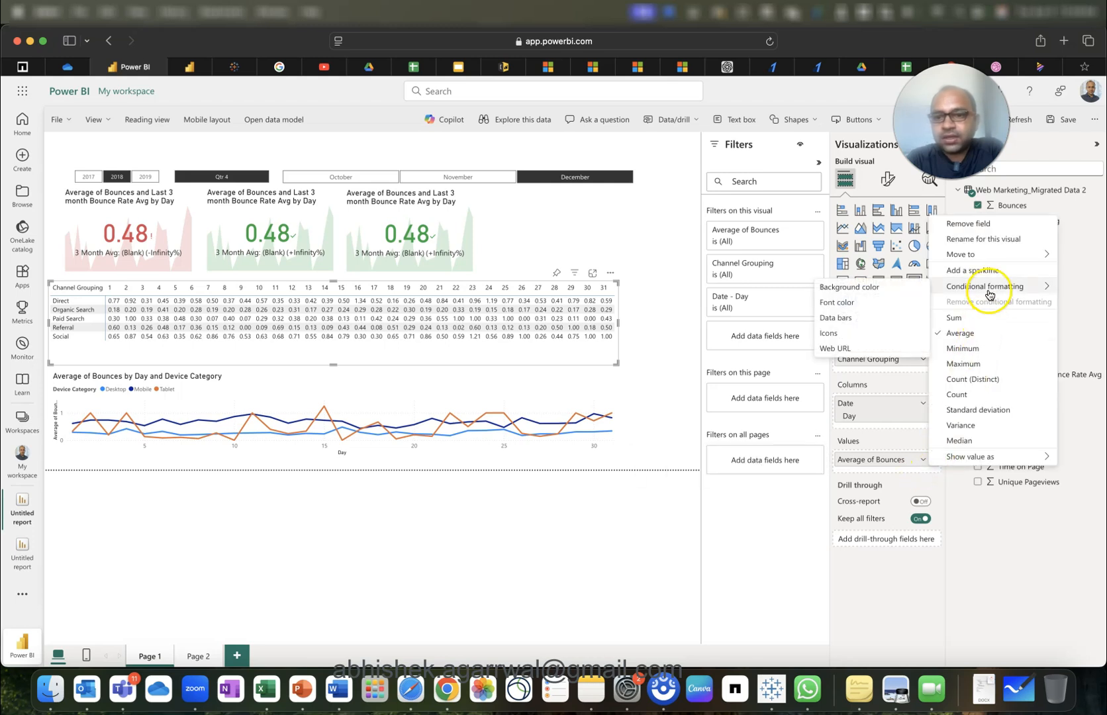
pyautogui.click(900, 288)
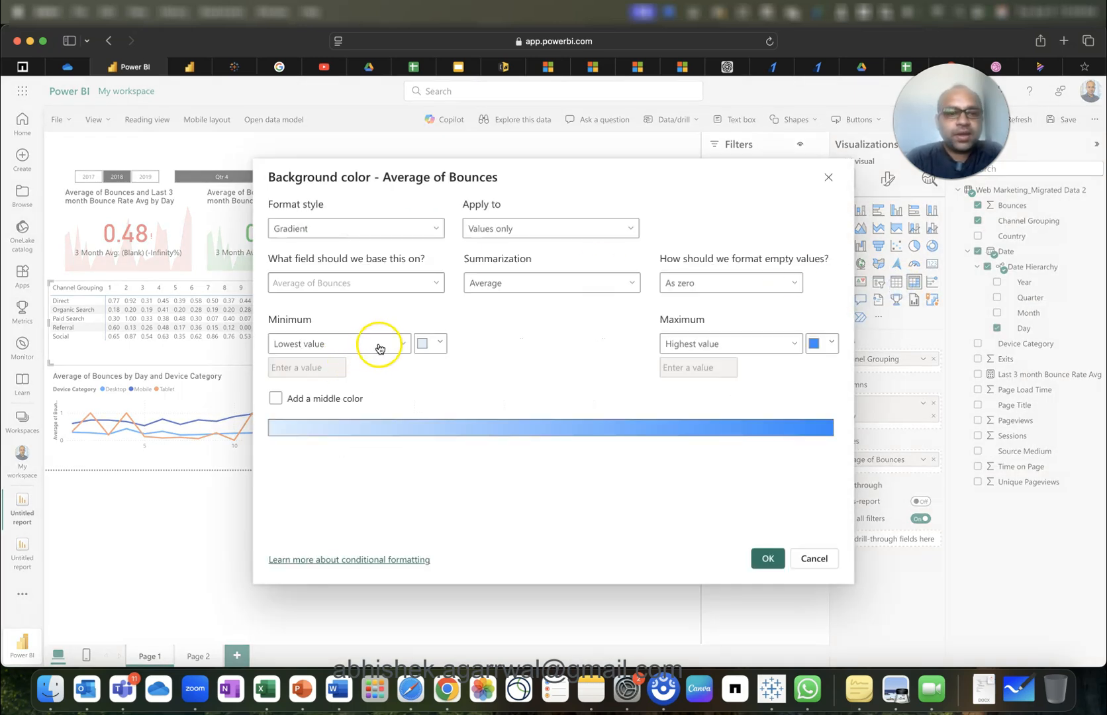
pyautogui.click(427, 348)
pyautogui.click(427, 349)
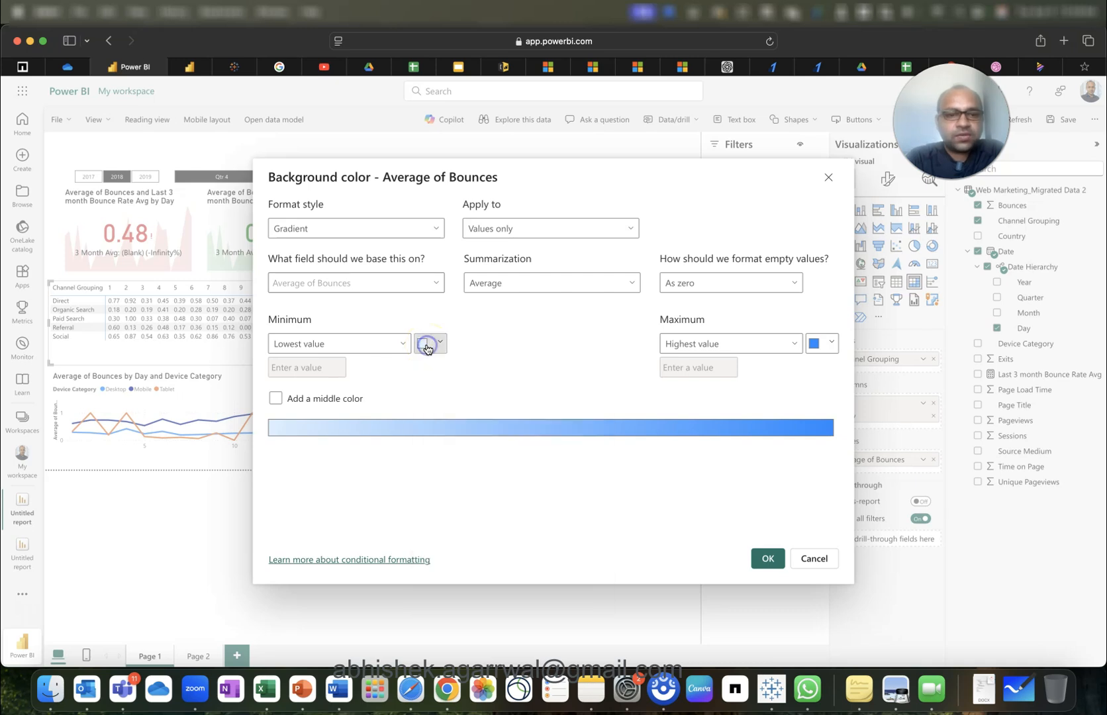
pyautogui.click(826, 343)
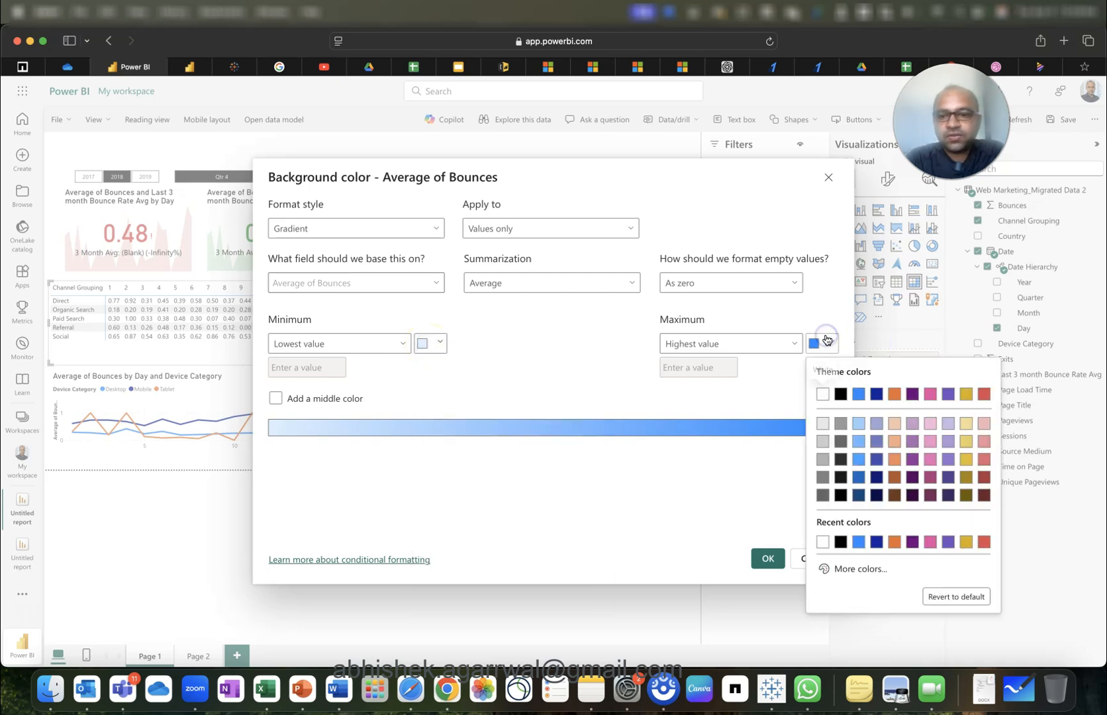
pyautogui.click(984, 395)
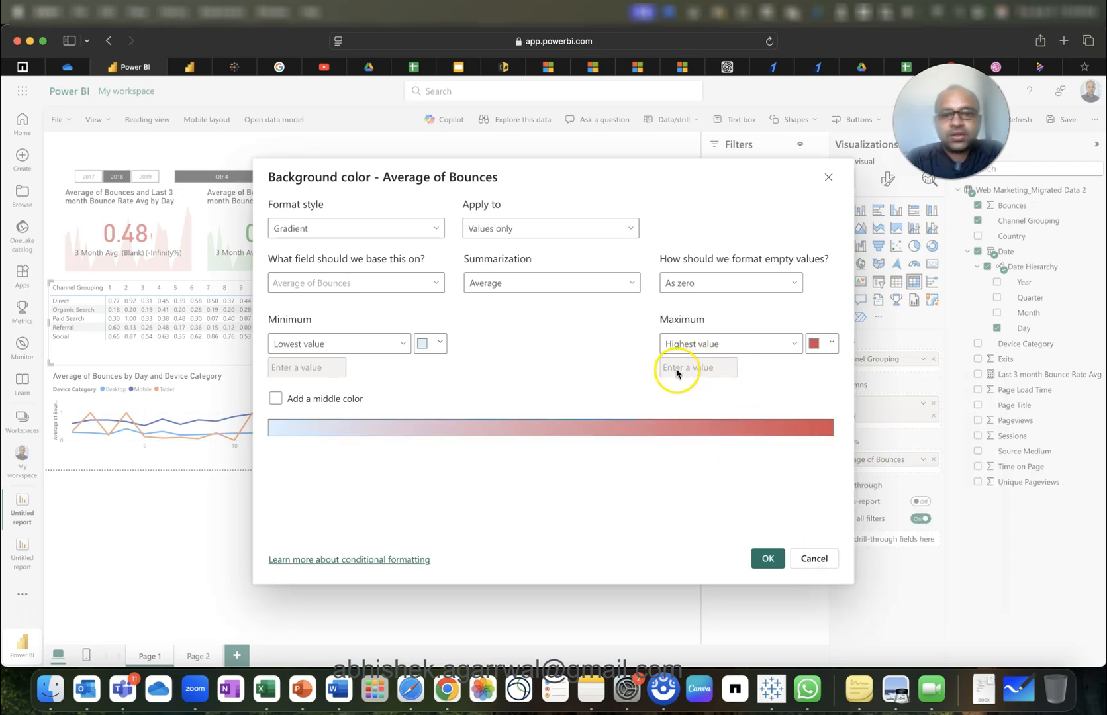
pyautogui.click(765, 563)
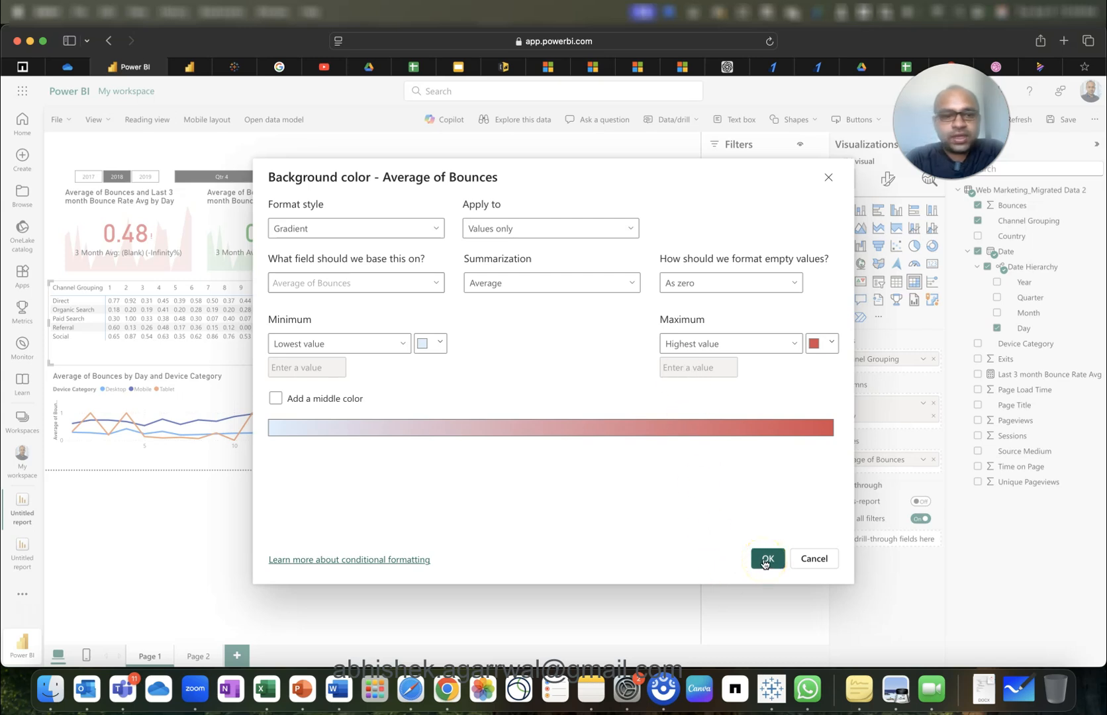
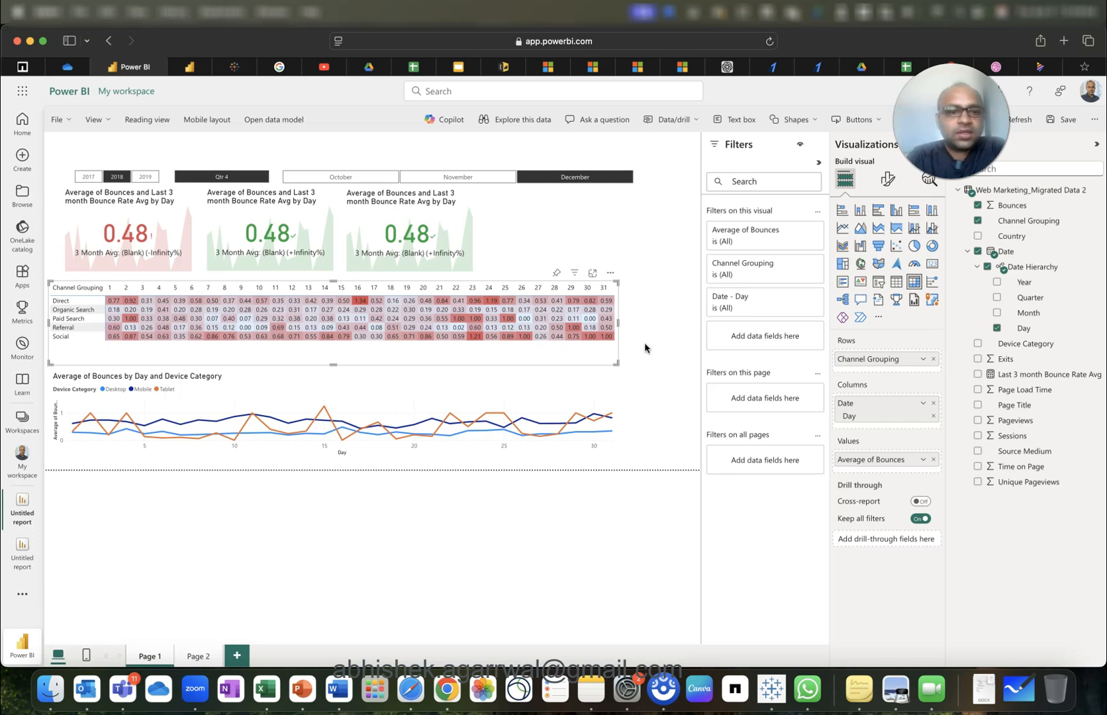
# Test a cross-filter on Direct for day 16, then clear it and deselect the matrix.
pyautogui.click(362, 302)
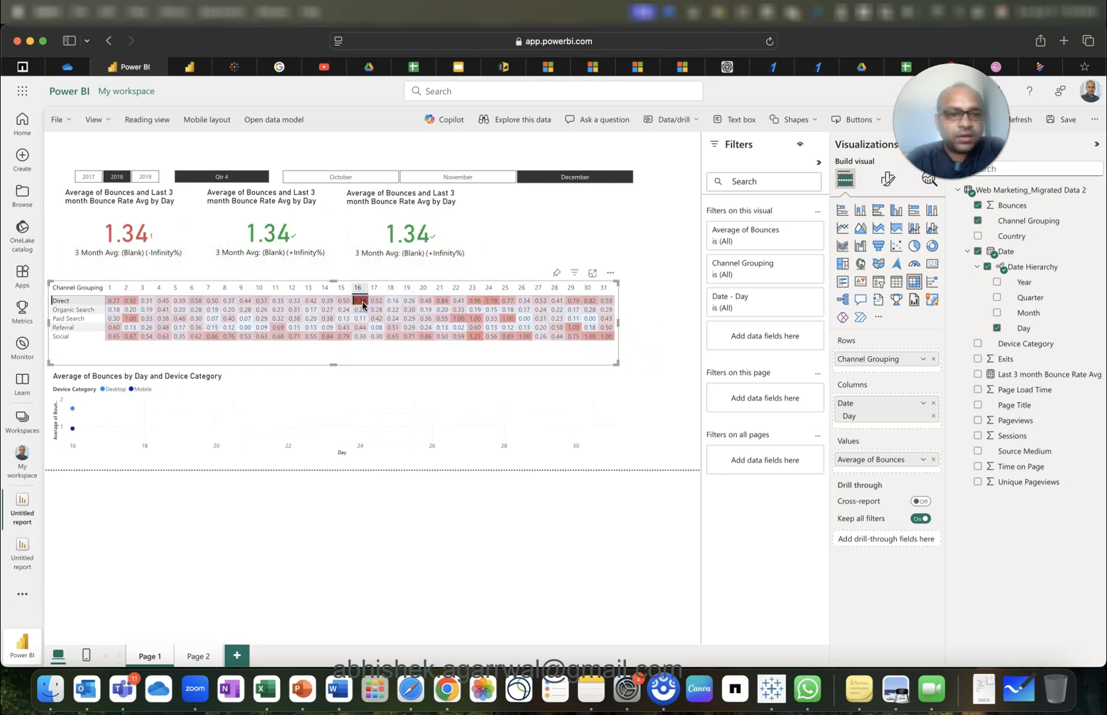
pyautogui.click(359, 305)
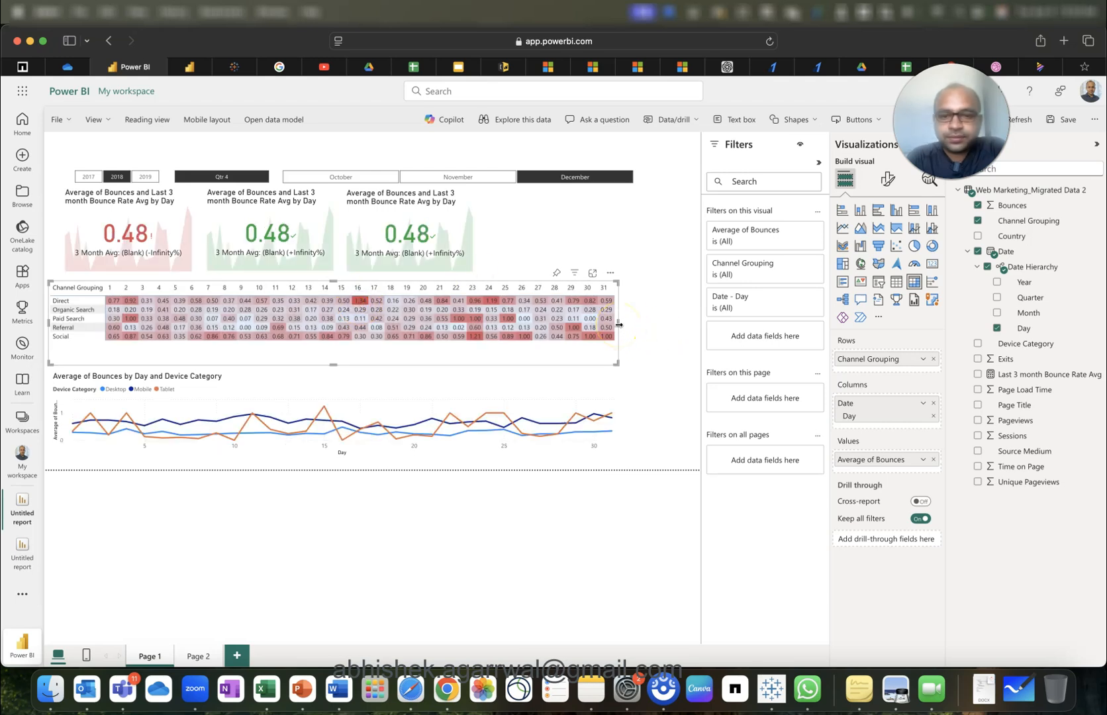
pyautogui.click(658, 321)
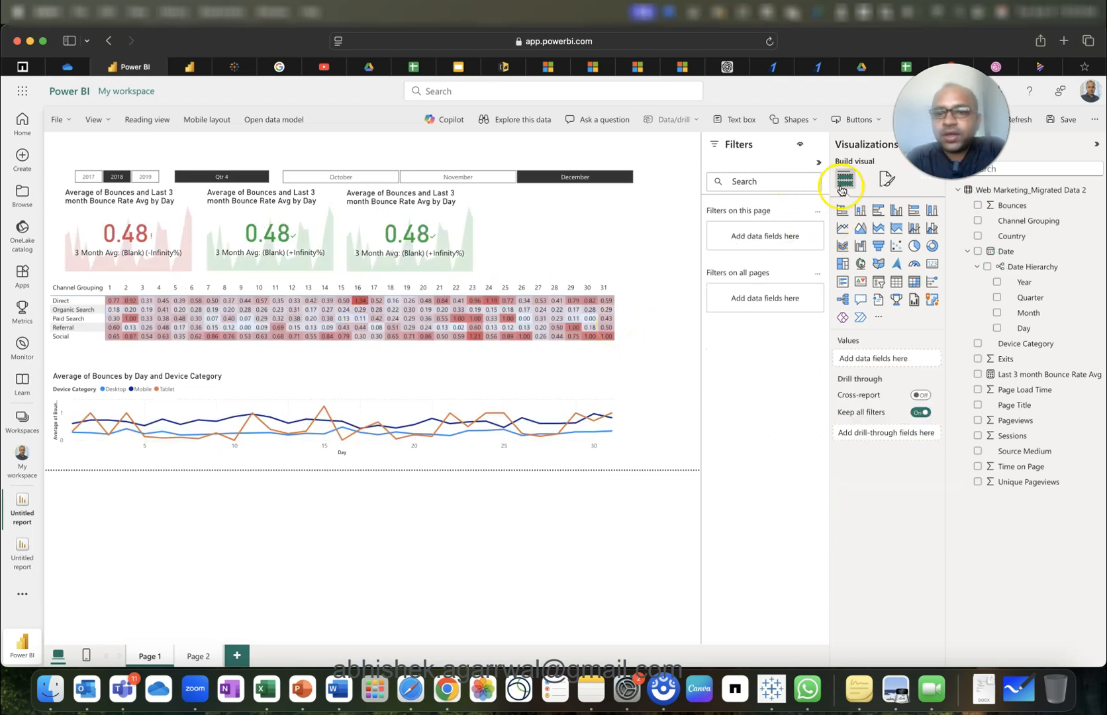
# Widen the page canvas to 1500 px and collapse the Filters pane.
pyautogui.click(886, 179)
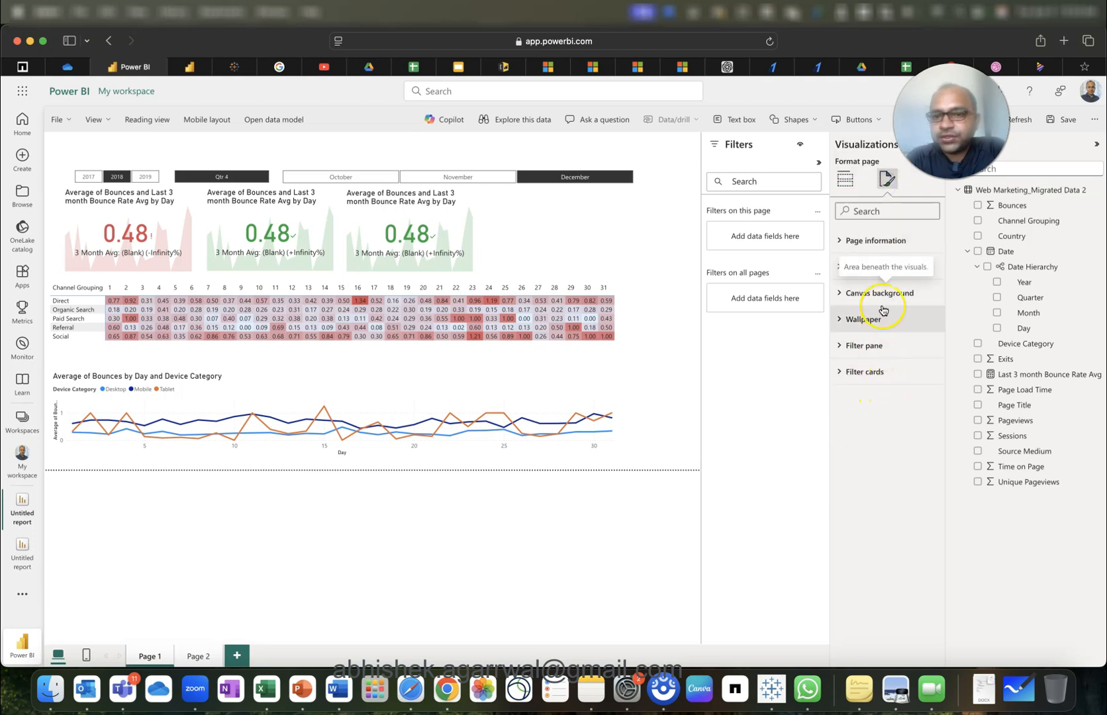
pyautogui.click(880, 268)
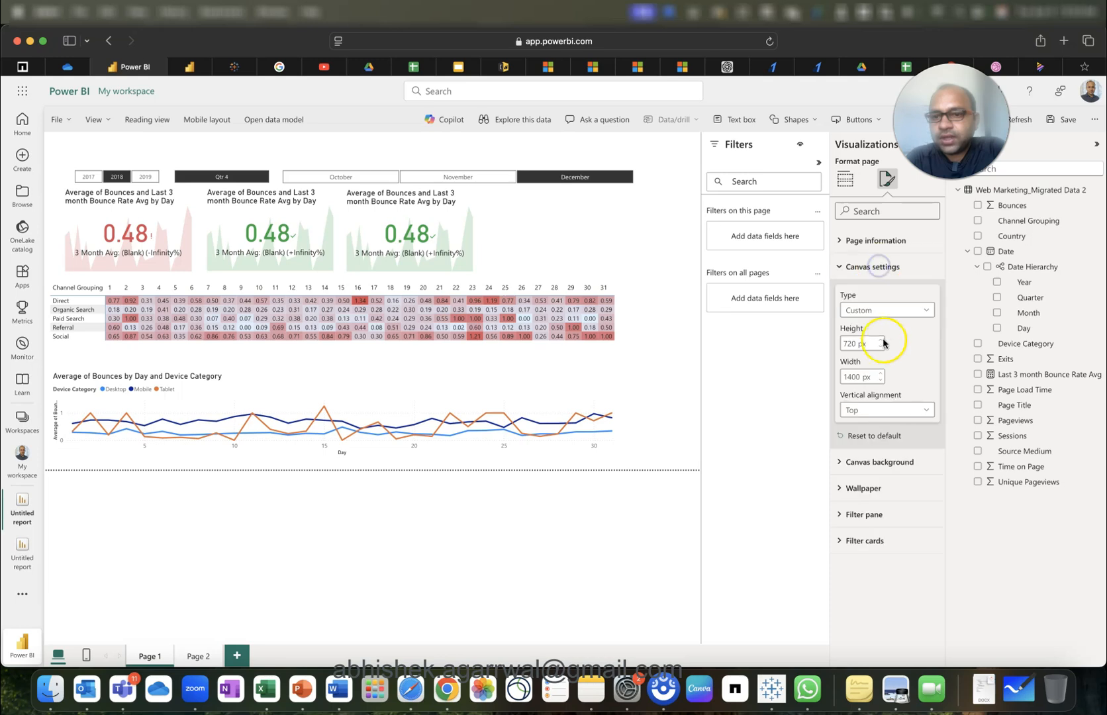
pyautogui.click(852, 377)
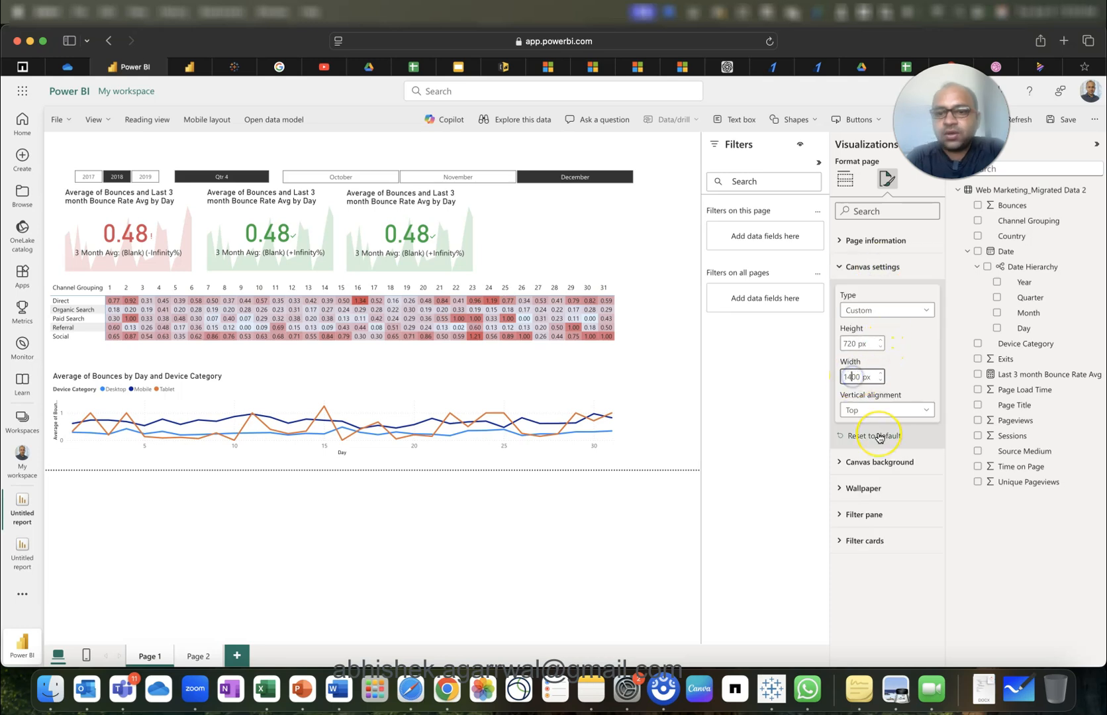
pyautogui.click(879, 437)
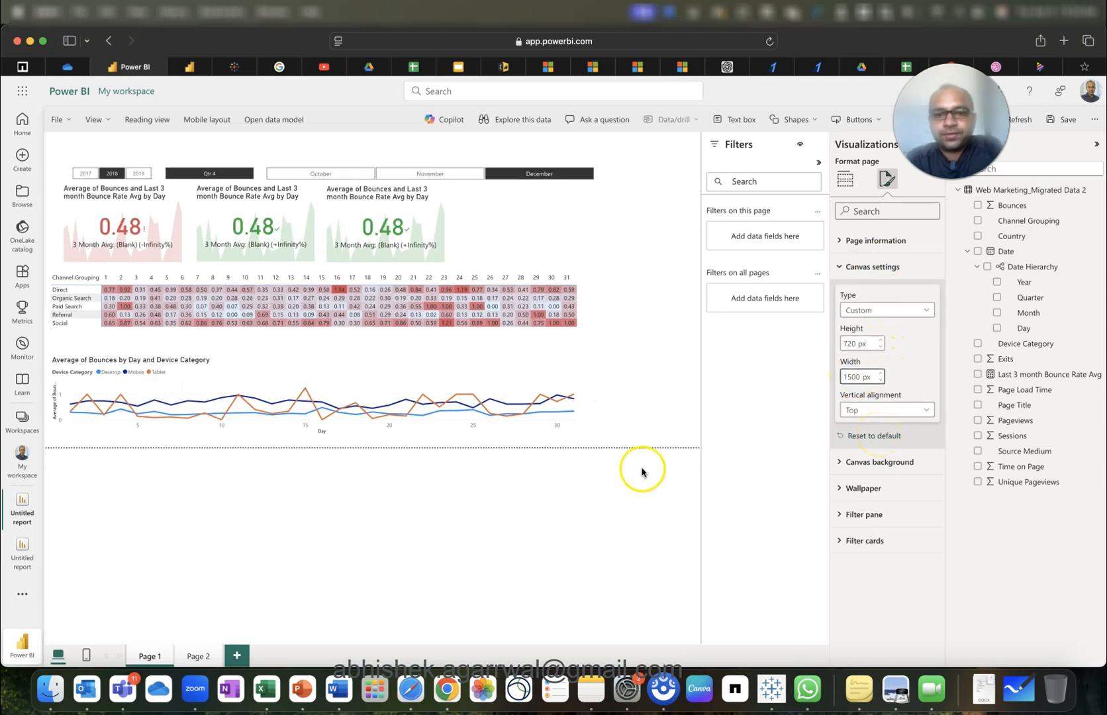
pyautogui.click(645, 353)
pyautogui.click(819, 162)
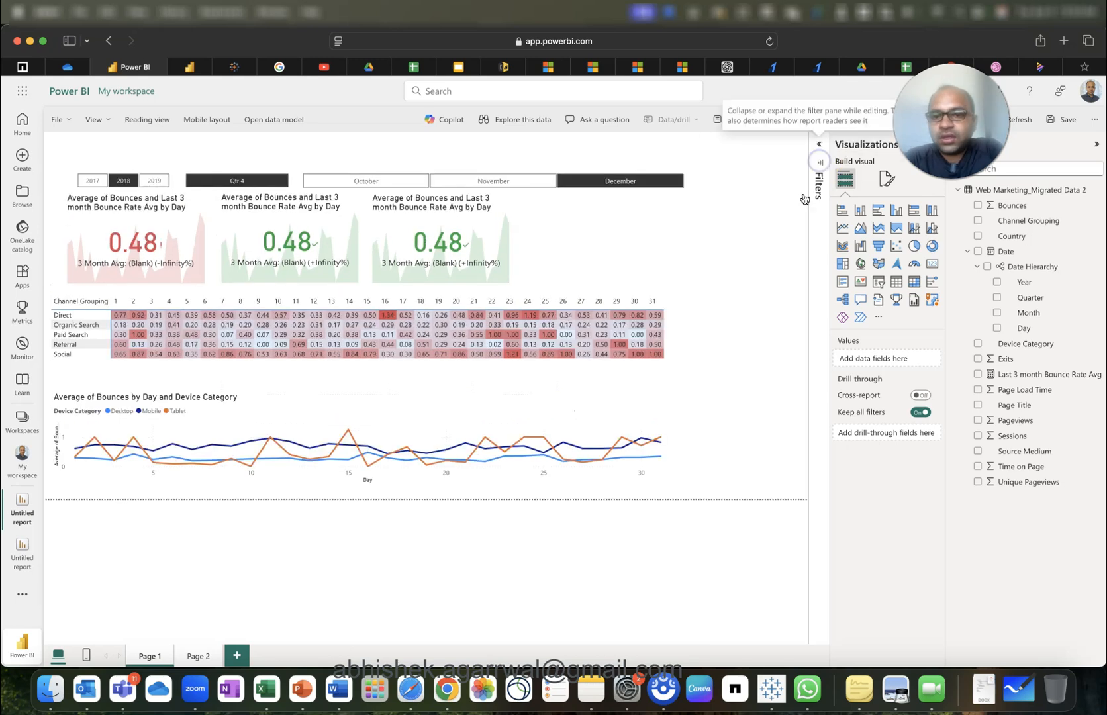
# Add a clustered bar chart of Average of Bounces by Country right of the matrix, with data labels on.
pyautogui.click(878, 210)
pyautogui.moveTo(742, 308); pyautogui.dragTo(747, 484)
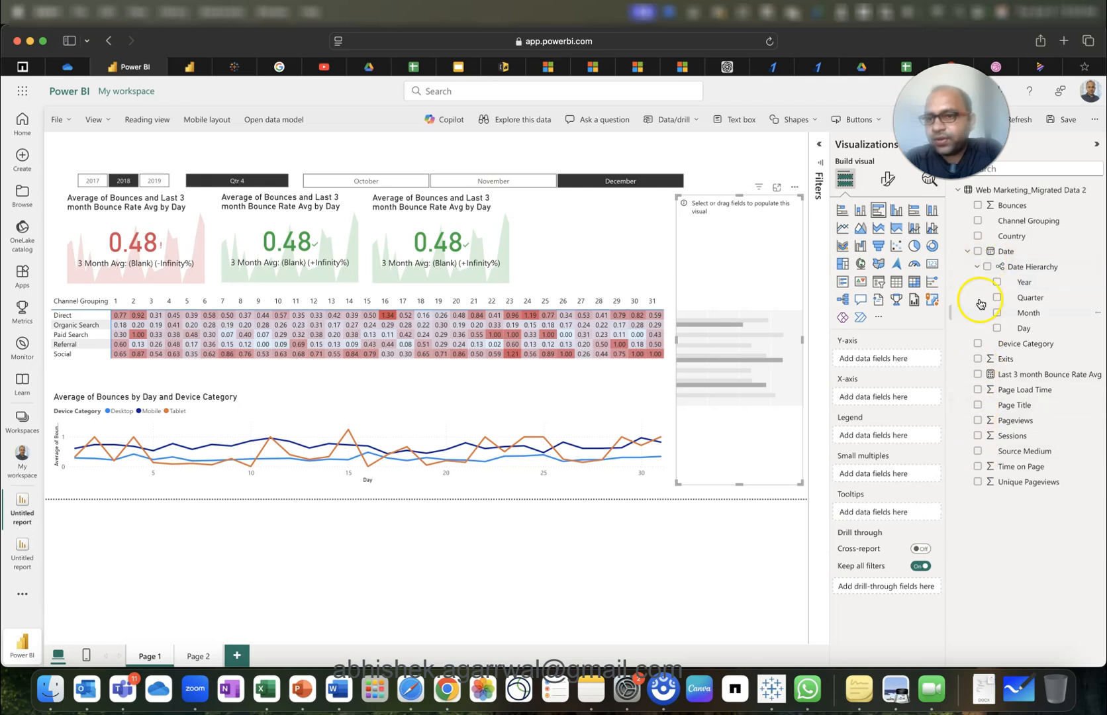
pyautogui.click(978, 237)
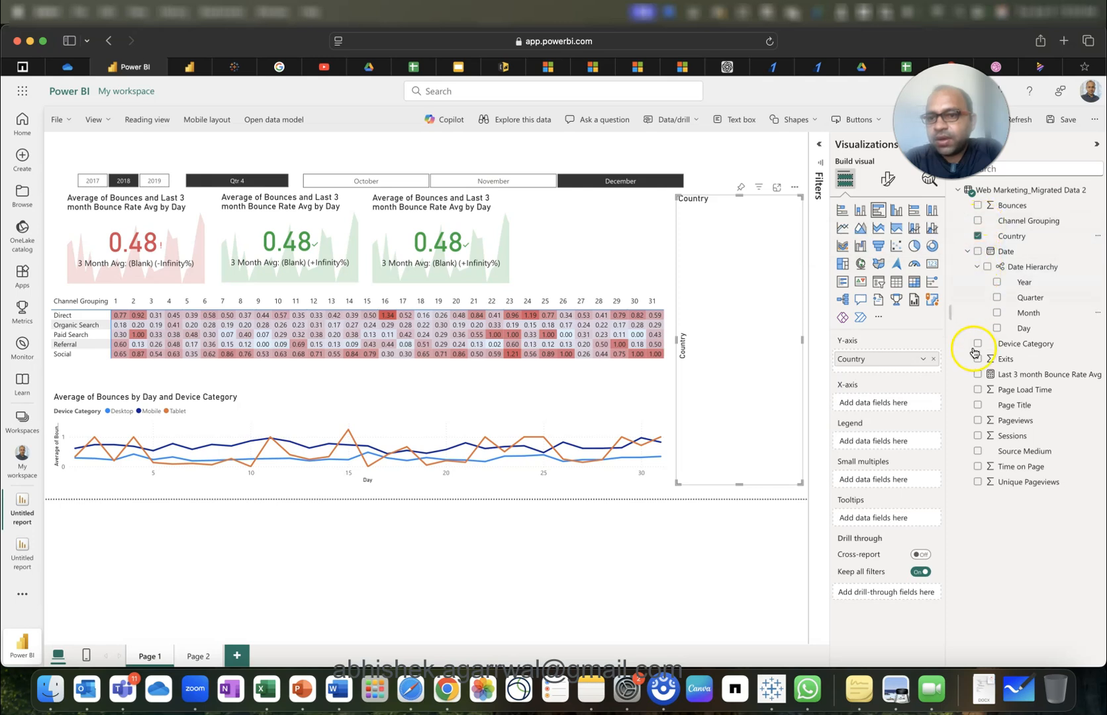
pyautogui.click(978, 206)
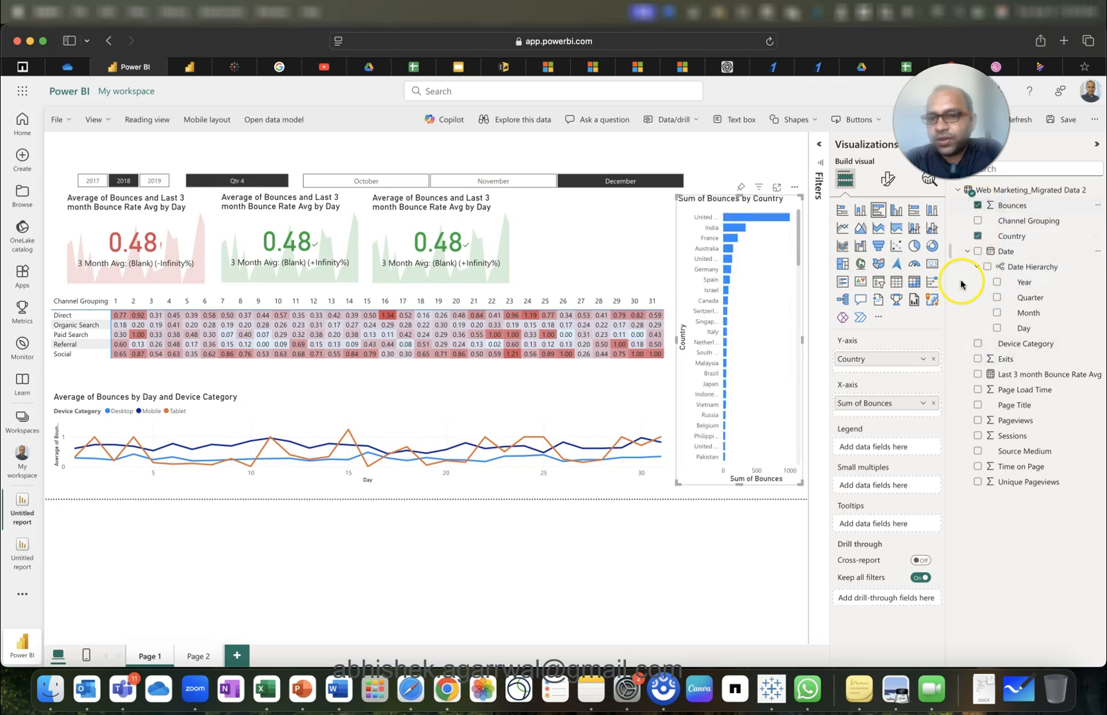
pyautogui.click(923, 401)
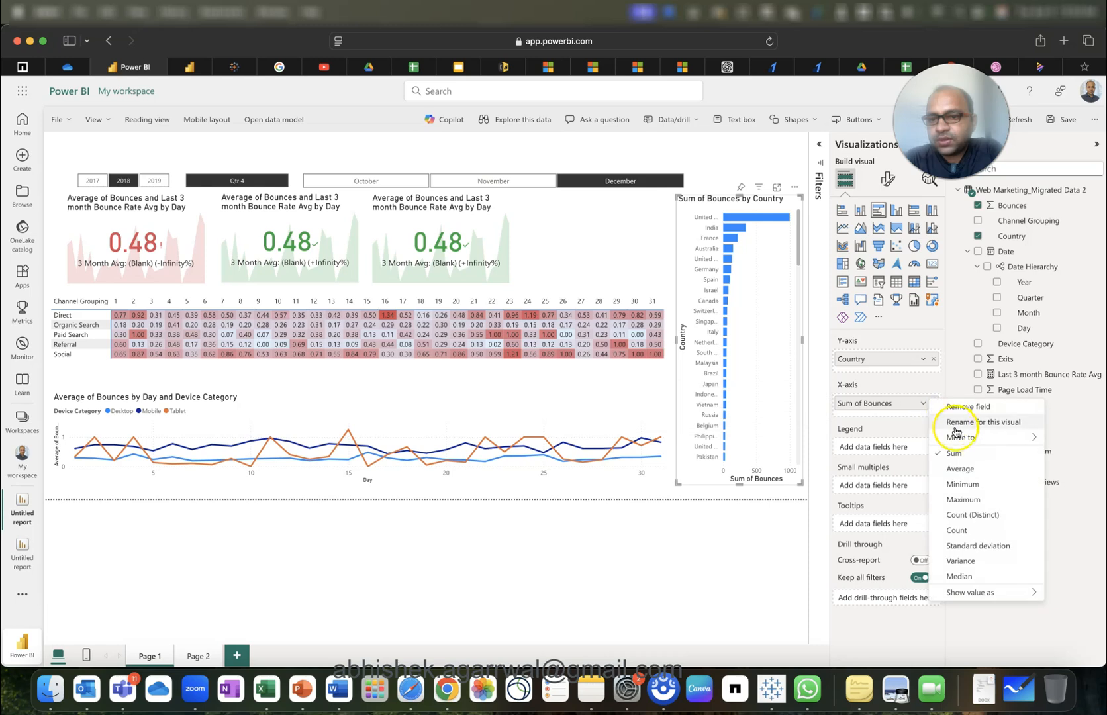
pyautogui.click(970, 469)
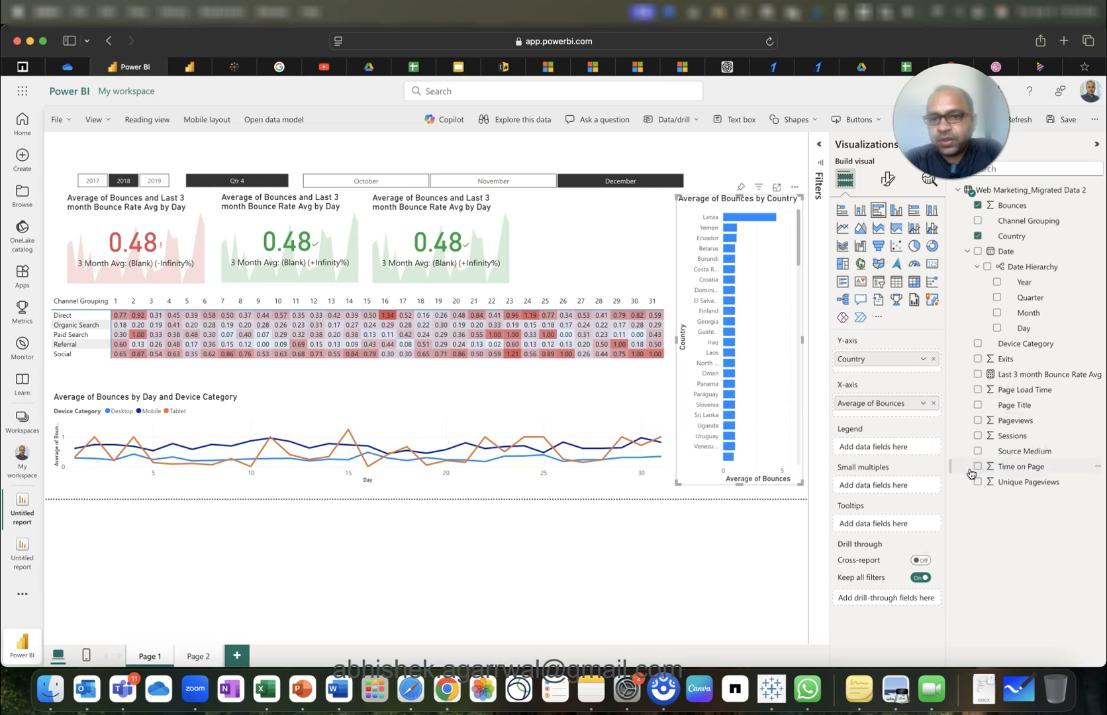
pyautogui.click(888, 179)
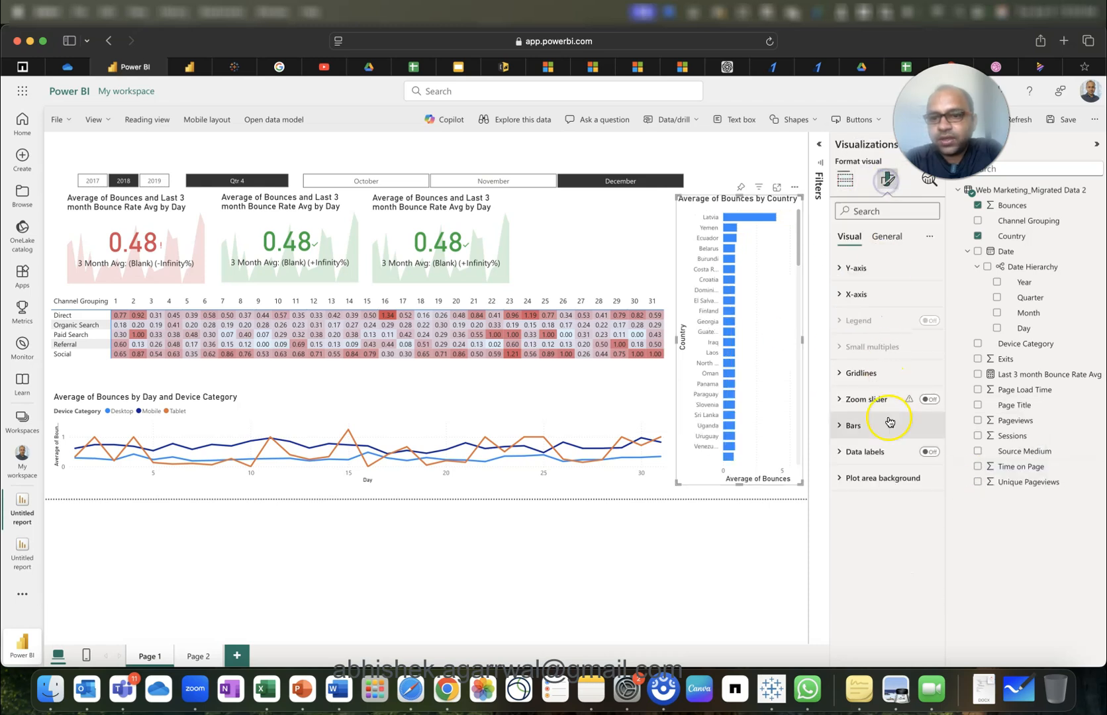
pyautogui.click(932, 452)
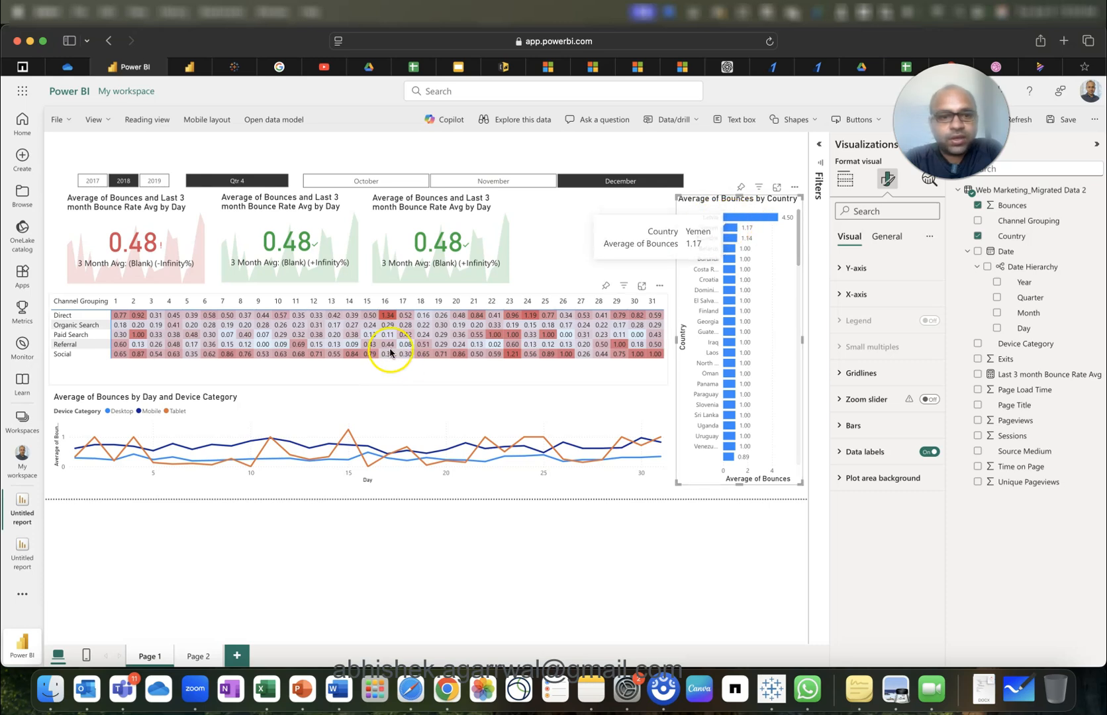
pyautogui.click(388, 316)
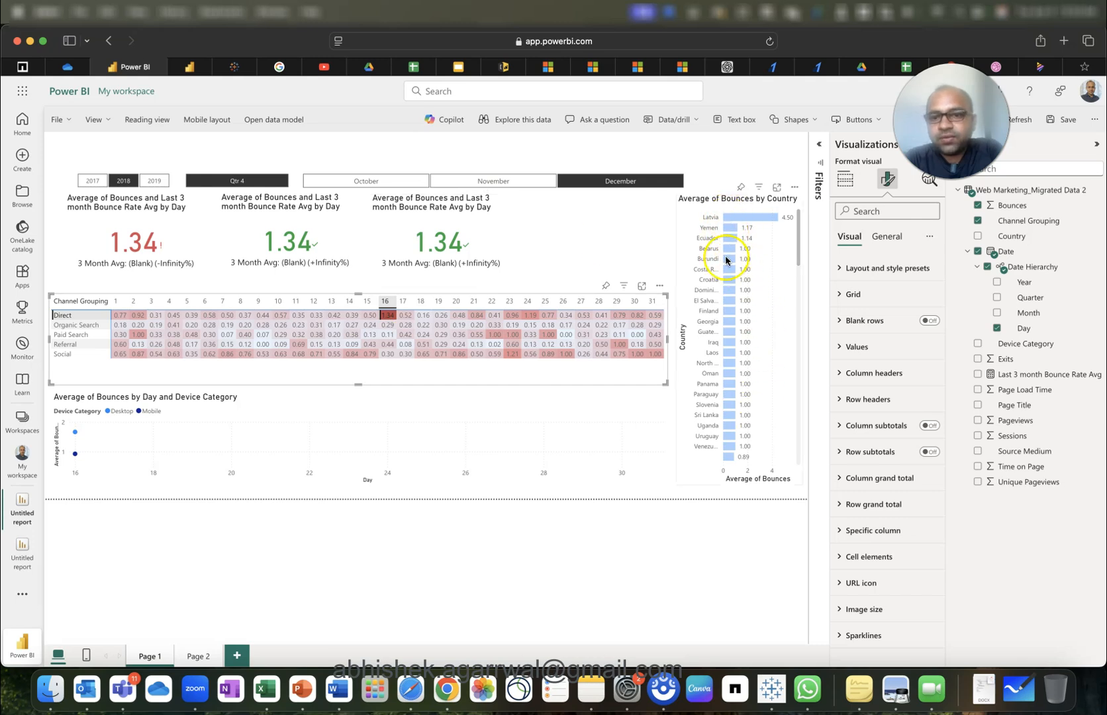
pyautogui.scroll(-10, 734, 380)
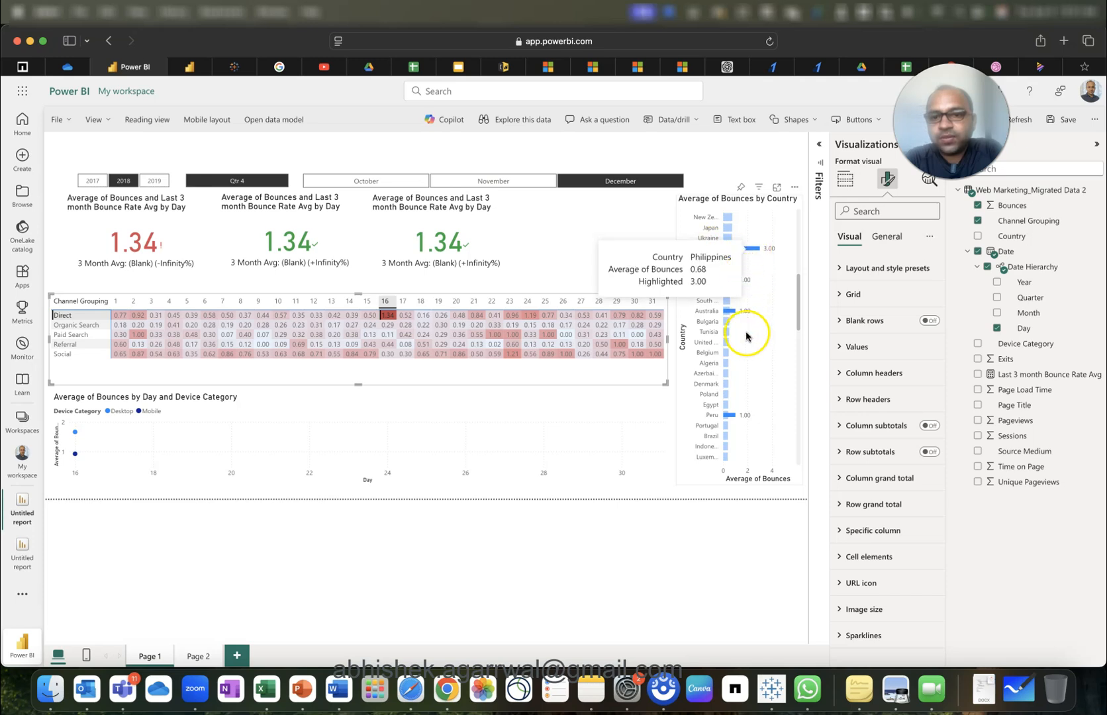
pyautogui.scroll(-5, 788, 353)
pyautogui.scroll(10, 788, 353)
pyautogui.click(788, 361)
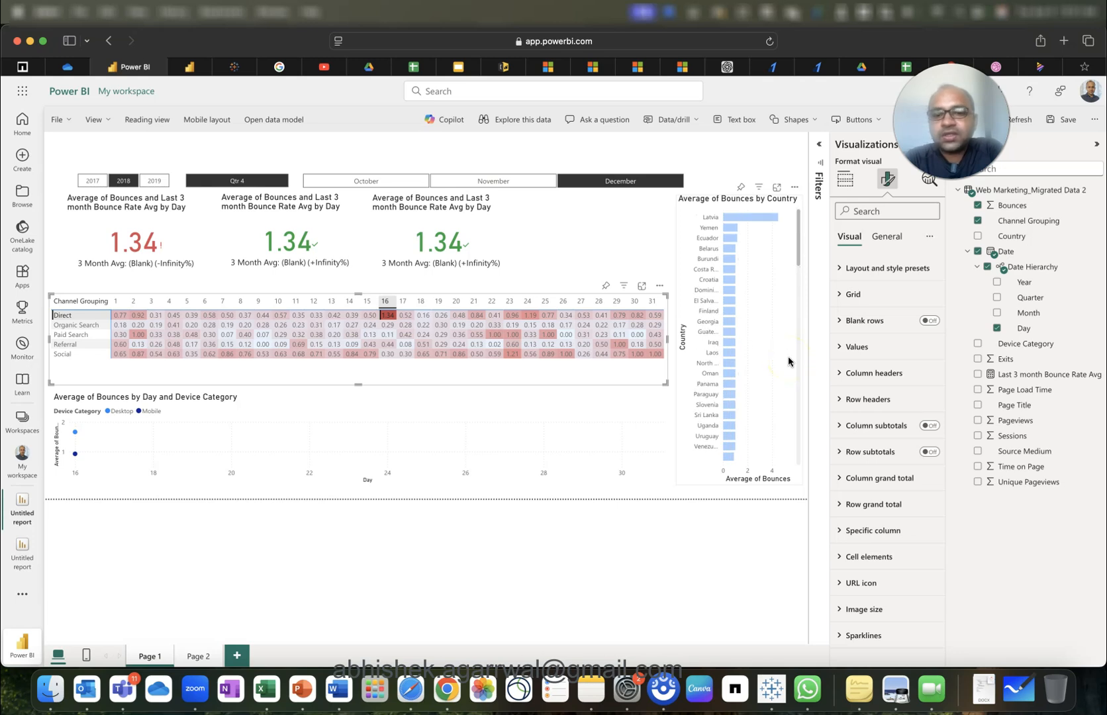
pyautogui.click(388, 316)
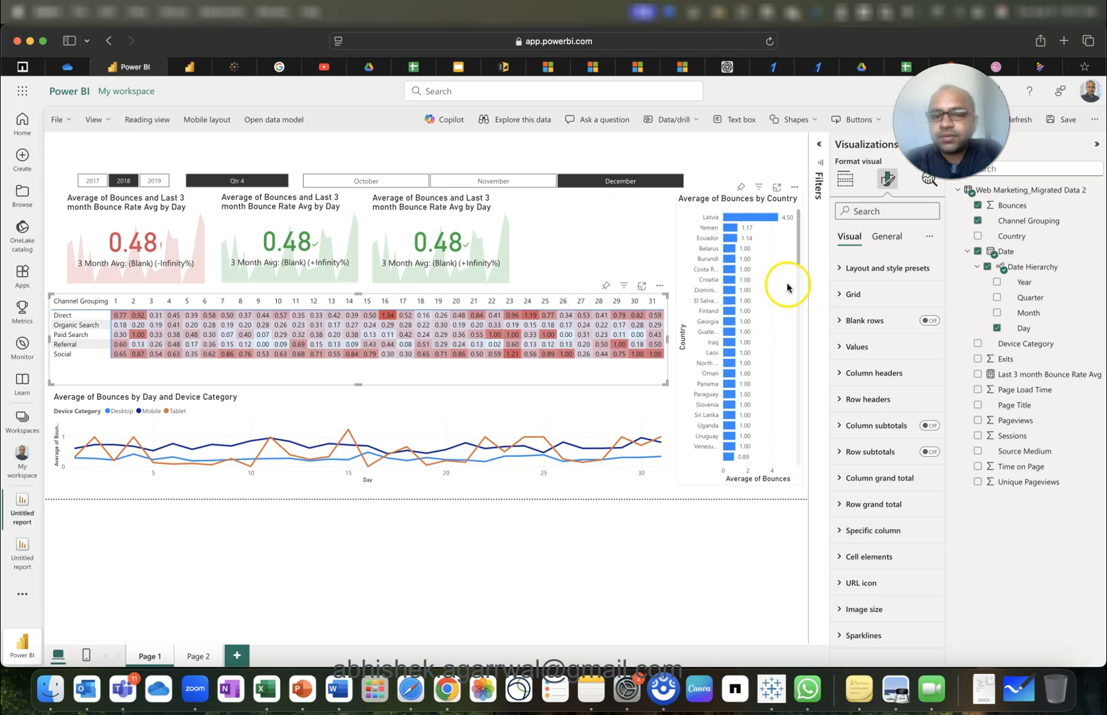
pyautogui.moveTo(798, 227); pyautogui.dragTo(797, 227)
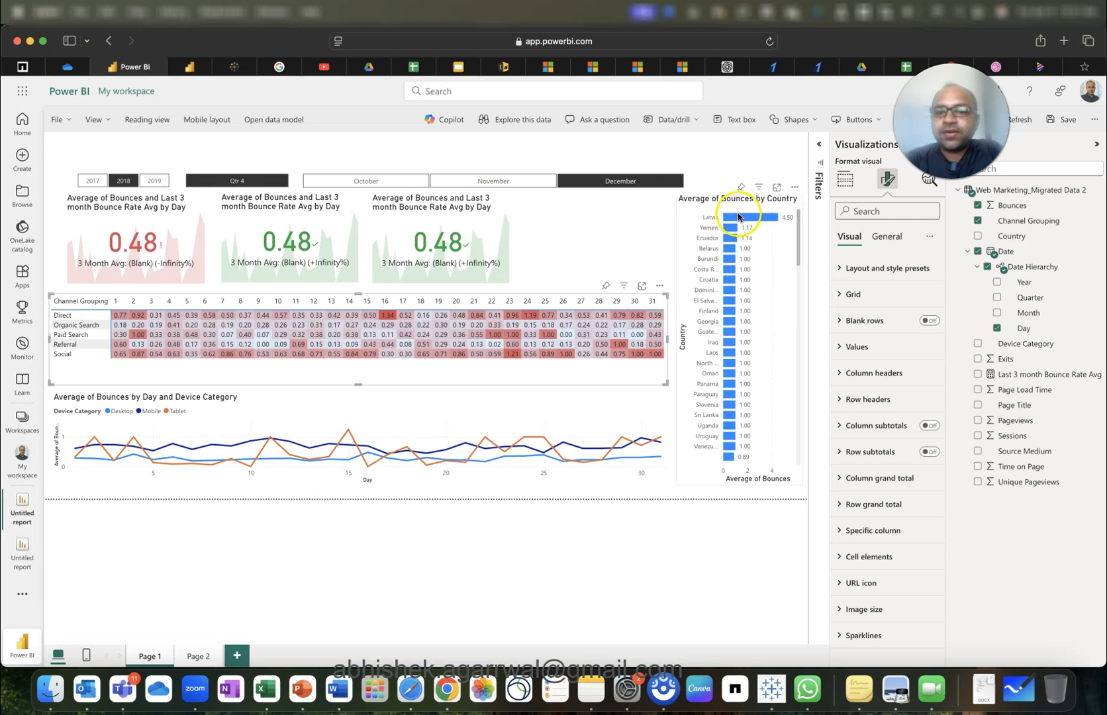
pyautogui.click(138, 334)
pyautogui.scroll(-5, 767, 361)
pyautogui.scroll(-3, 767, 362)
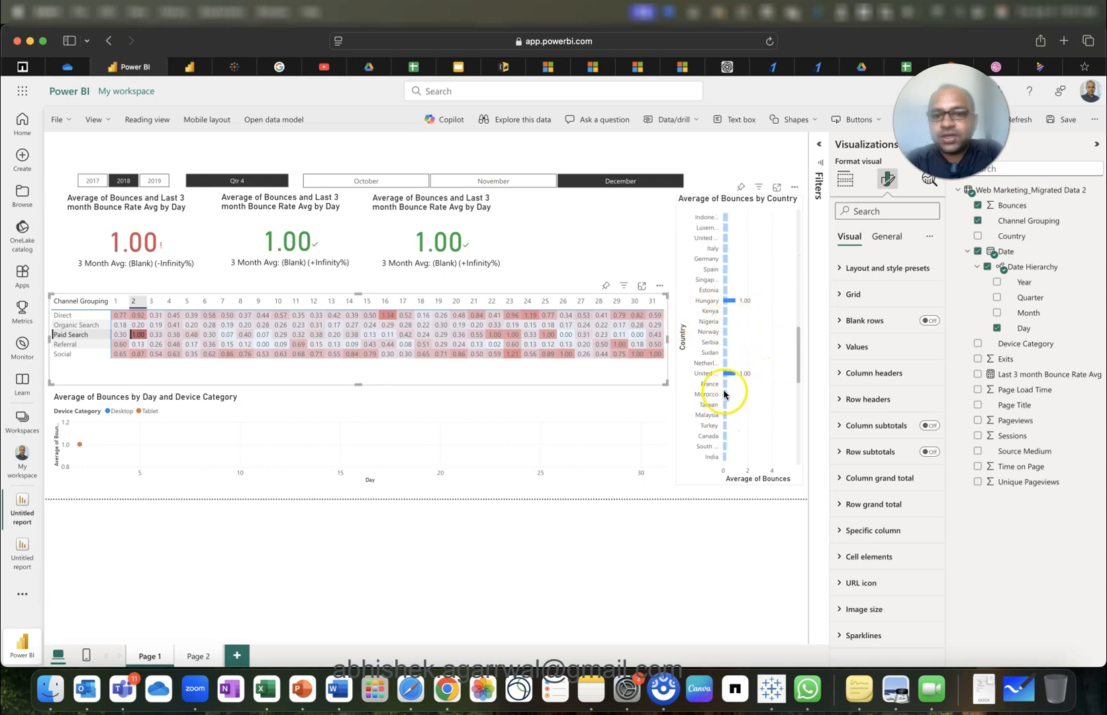
pyautogui.scroll(4, 758, 408)
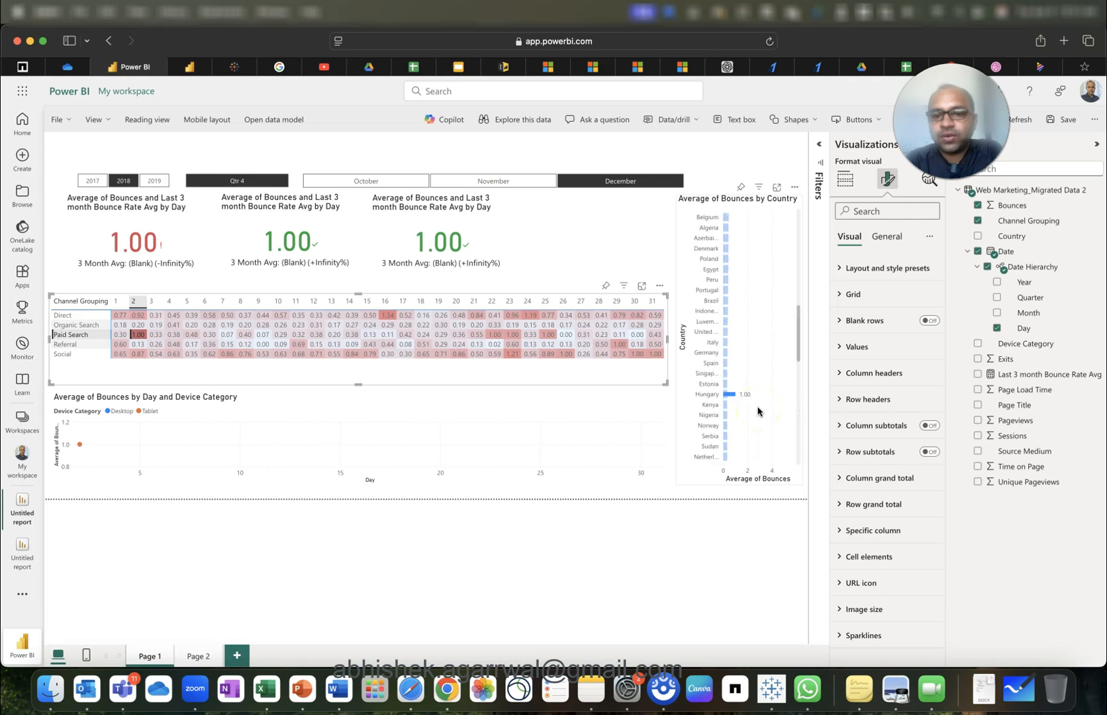
pyautogui.click(137, 368)
pyautogui.click(137, 337)
pyautogui.click(383, 447)
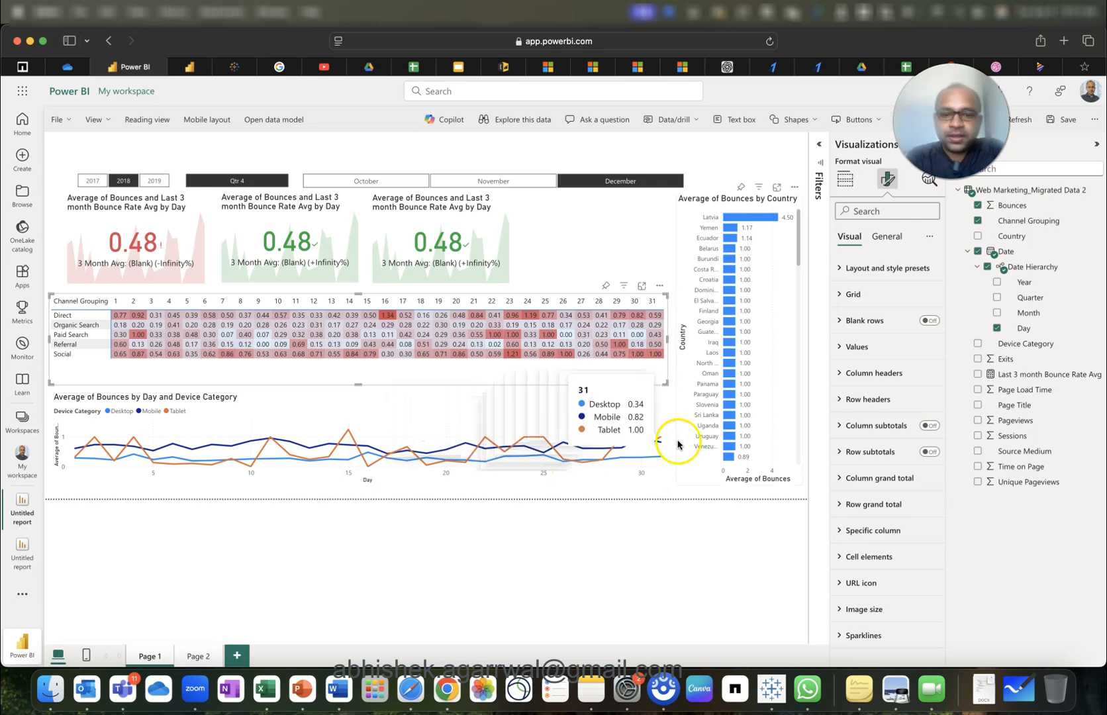
pyautogui.click(646, 402)
pyautogui.click(771, 437)
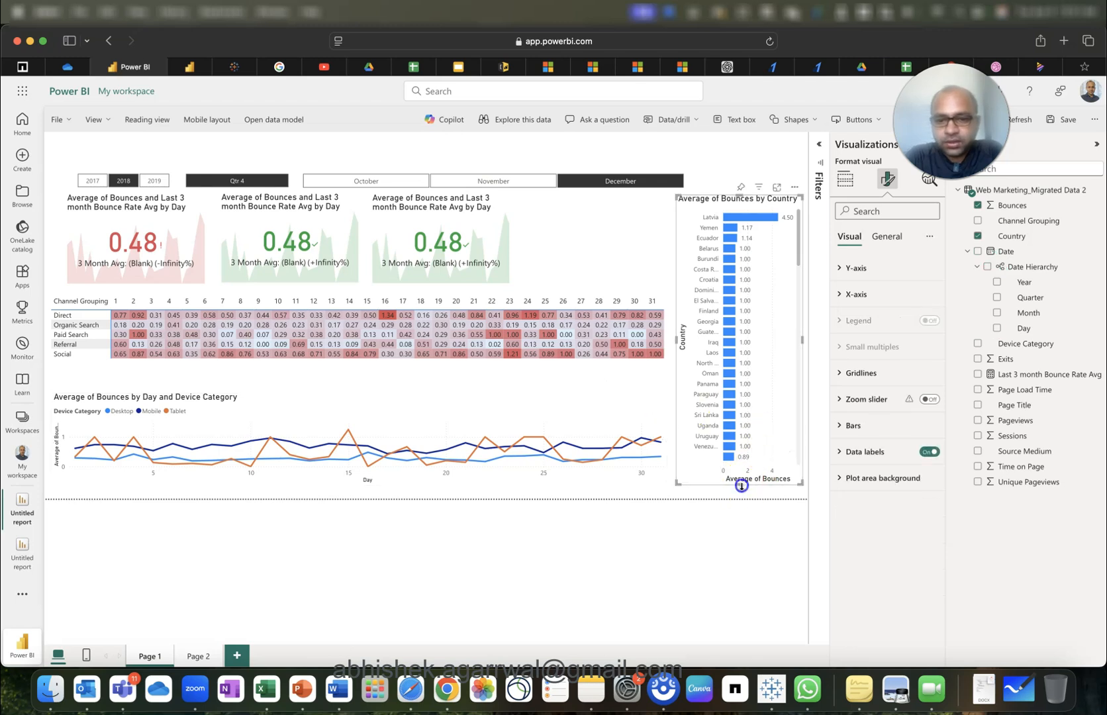
# Insert a rectangle shape and place it at the page's top-left, slightly shortened.
pyautogui.click(589, 153)
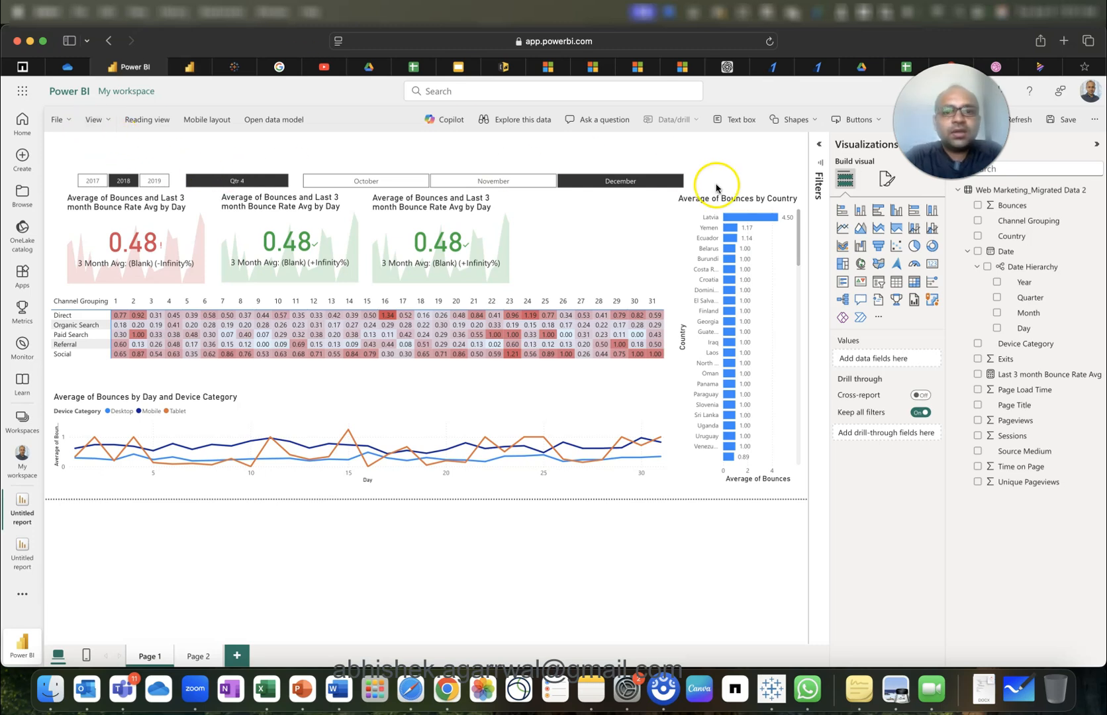
pyautogui.click(791, 121)
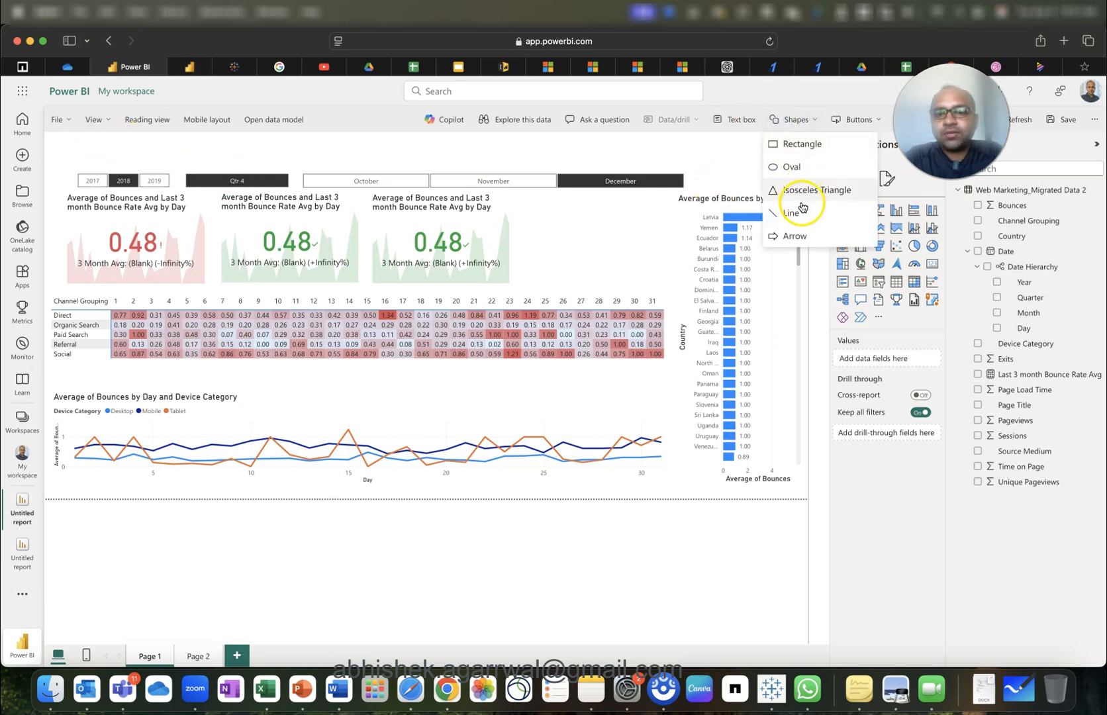
pyautogui.click(795, 145)
pyautogui.moveTo(608, 237); pyautogui.dragTo(146, 179)
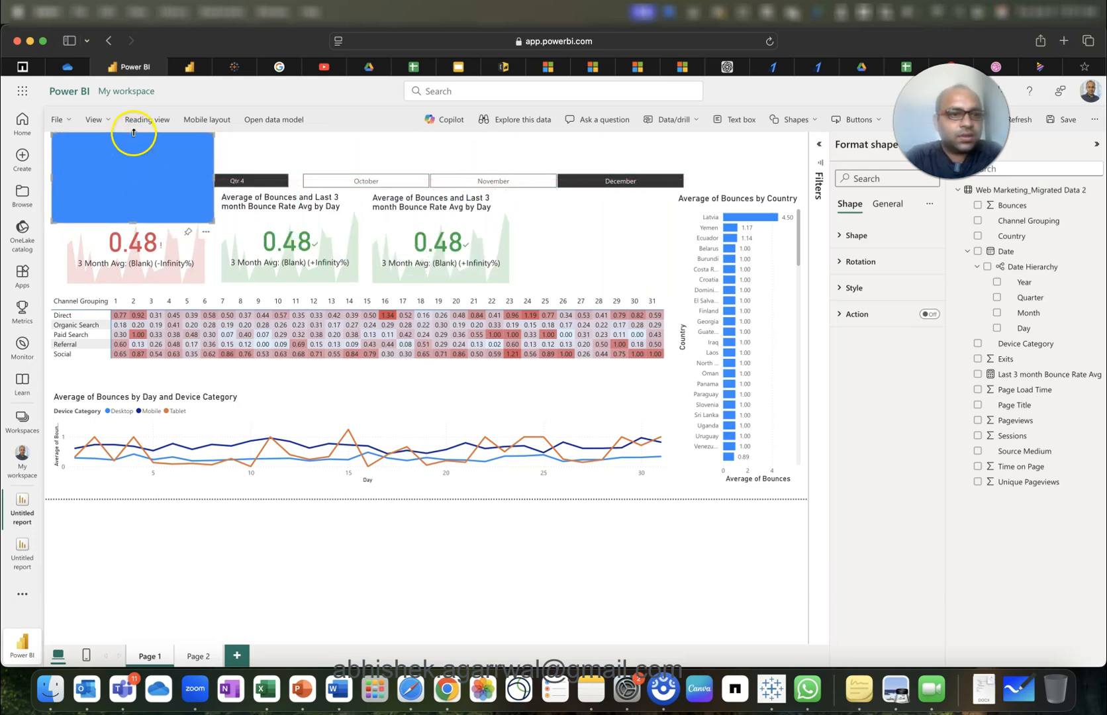
pyautogui.moveTo(134, 138); pyautogui.dragTo(133, 142)
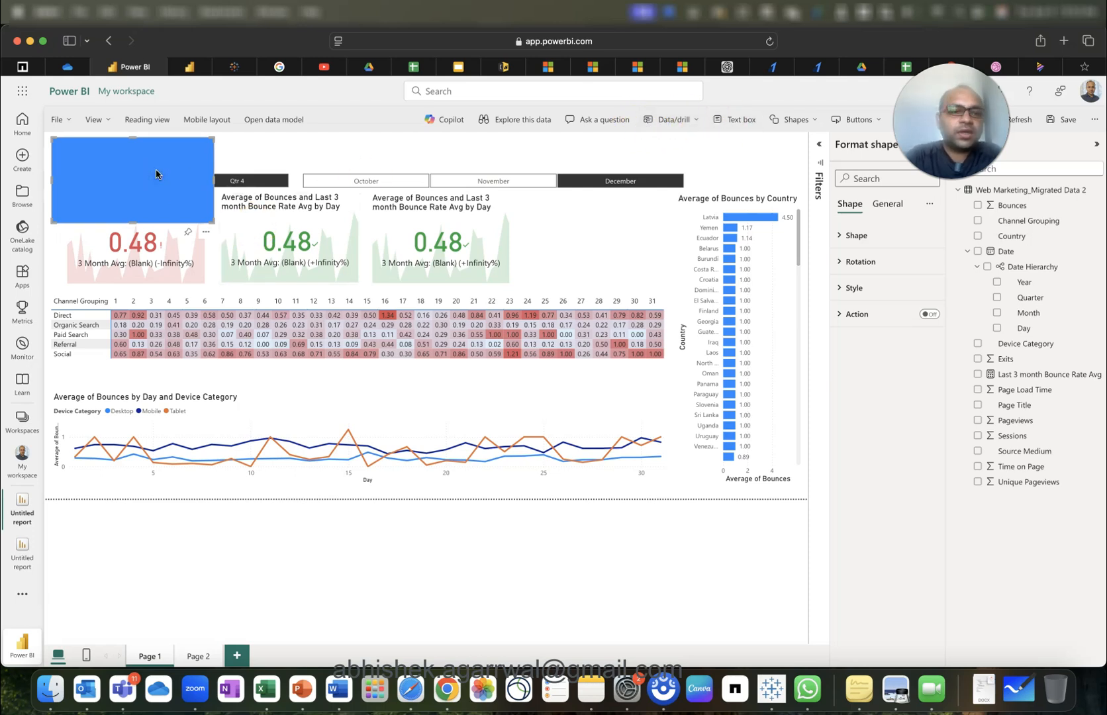
# Remove the rectangle and insert an empty text box.
pyautogui.rightClick(182, 200)
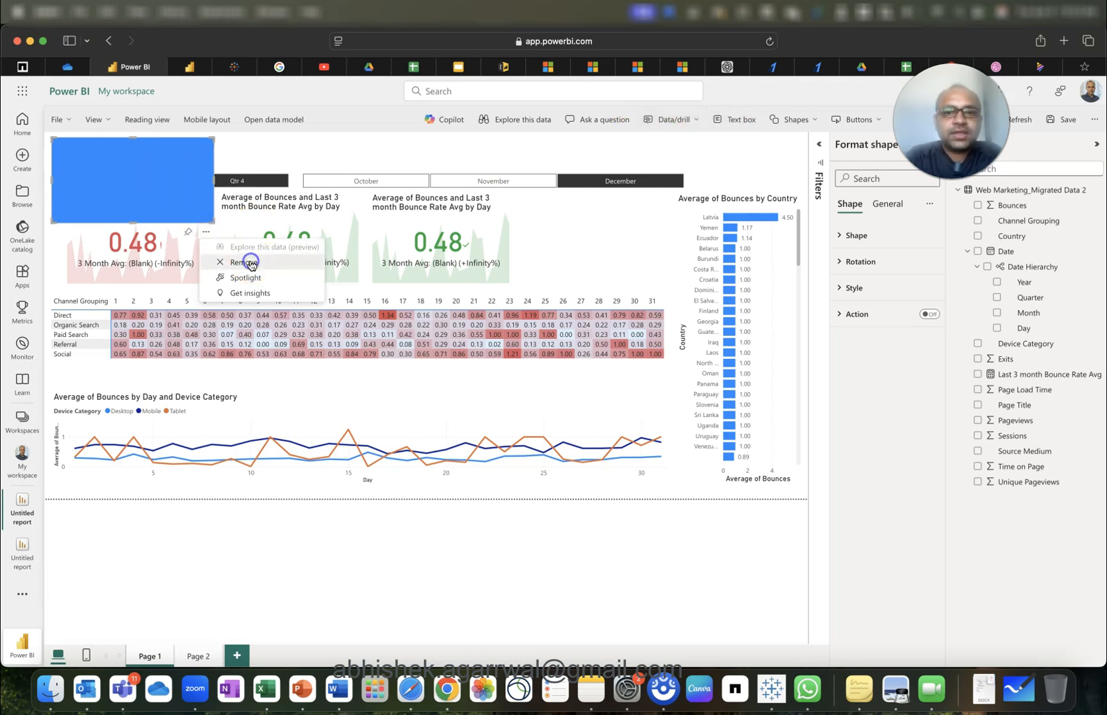
pyautogui.click(250, 258)
pyautogui.click(736, 119)
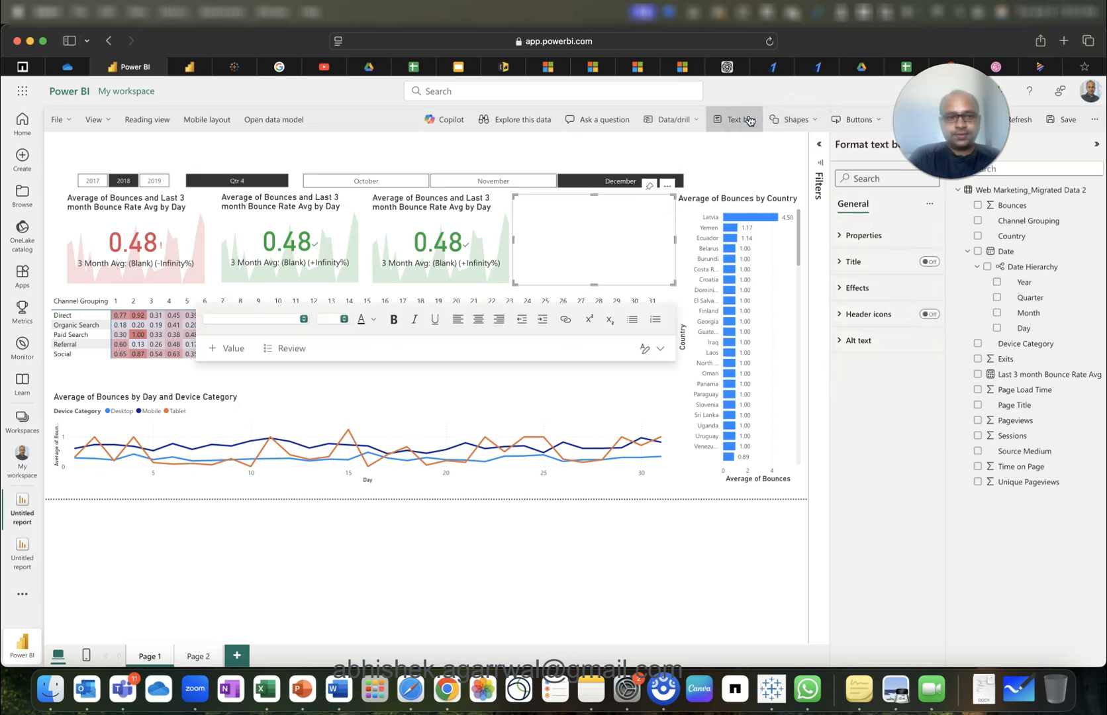
# Type 'Web Marketing Analytics Dashboard' into the text box and stretch it across the page top.
pyautogui.write('Web Marketing Dashboard')
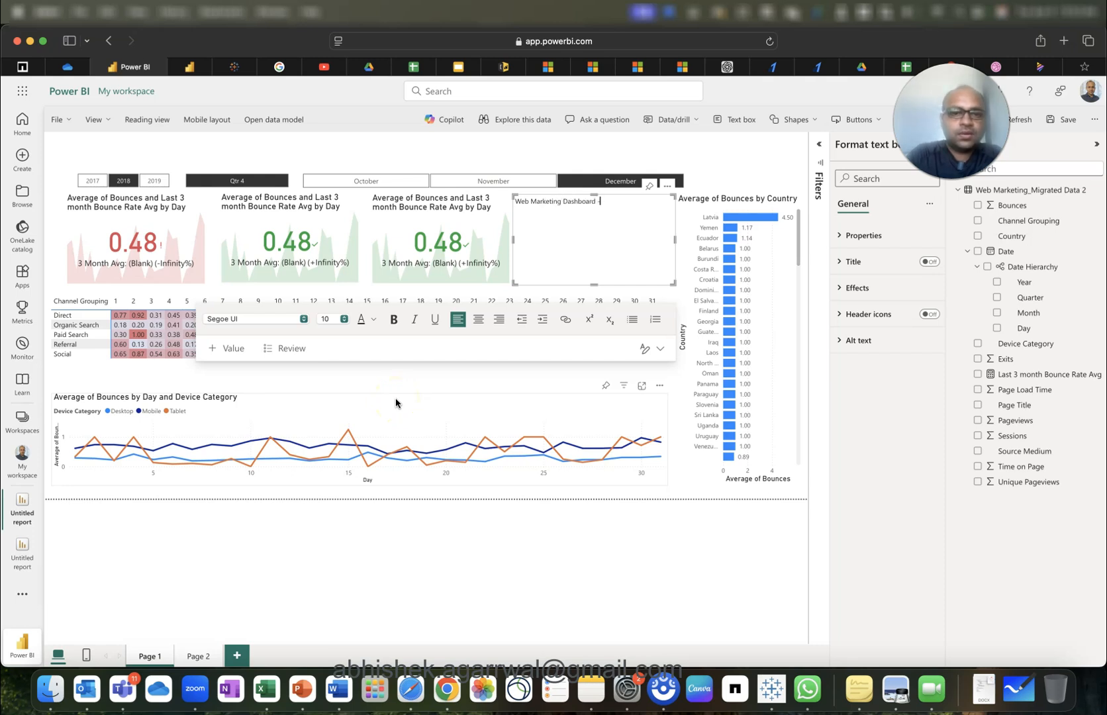
pyautogui.click(564, 202)
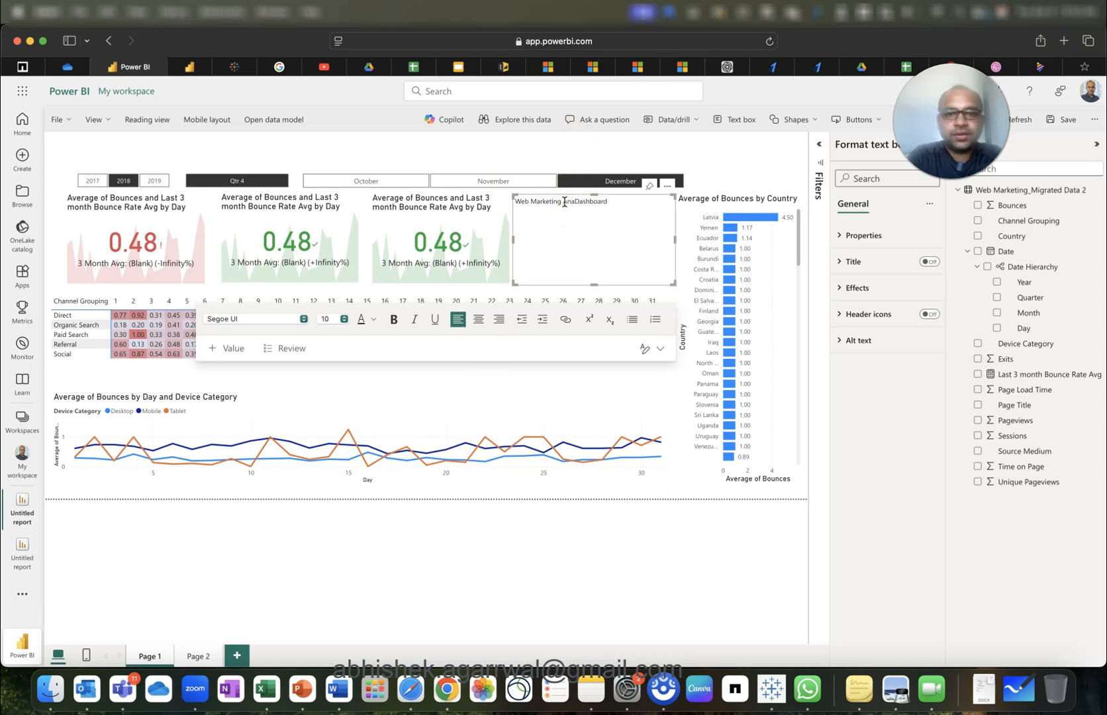
pyautogui.moveTo(594, 285); pyautogui.dragTo(698, 136)
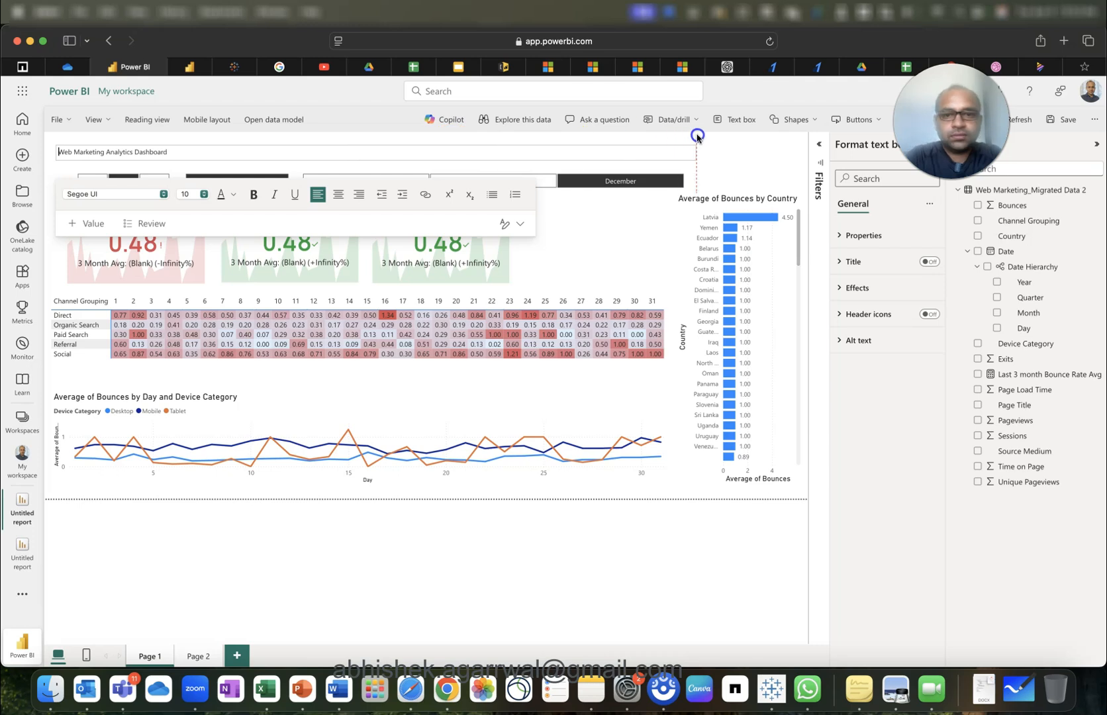
pyautogui.moveTo(792, 151); pyautogui.dragTo(789, 149)
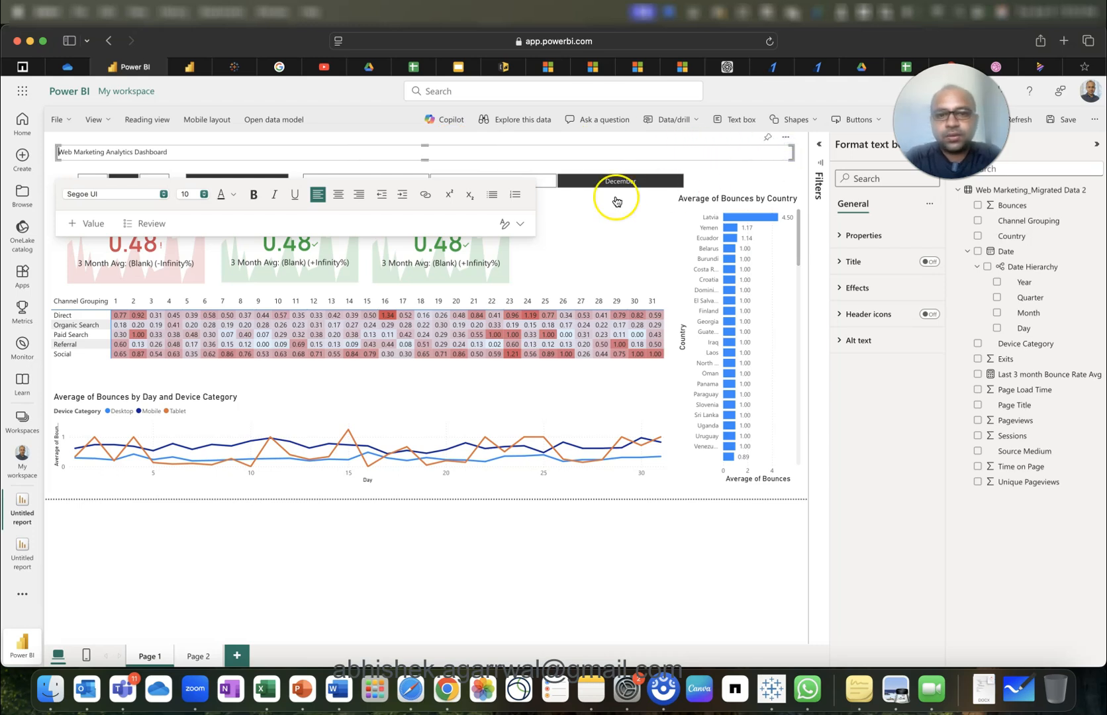
# Set the title font size to 20 and make the box taller to fit it.
pyautogui.tripleClick(153, 152)
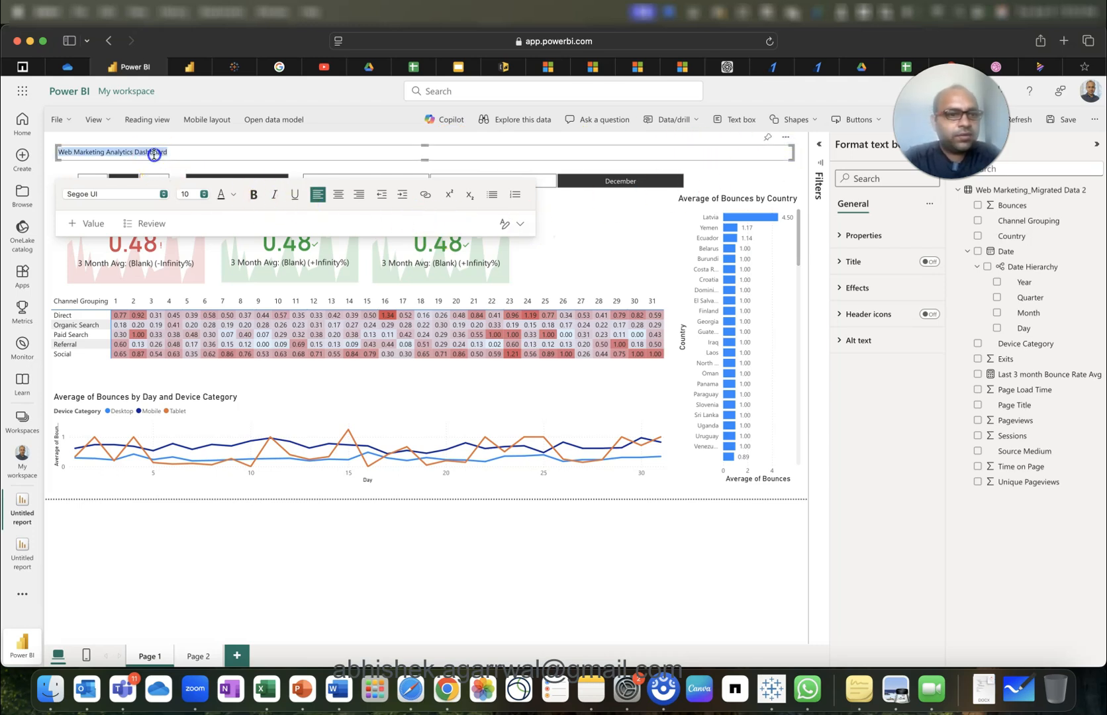
pyautogui.click(204, 196)
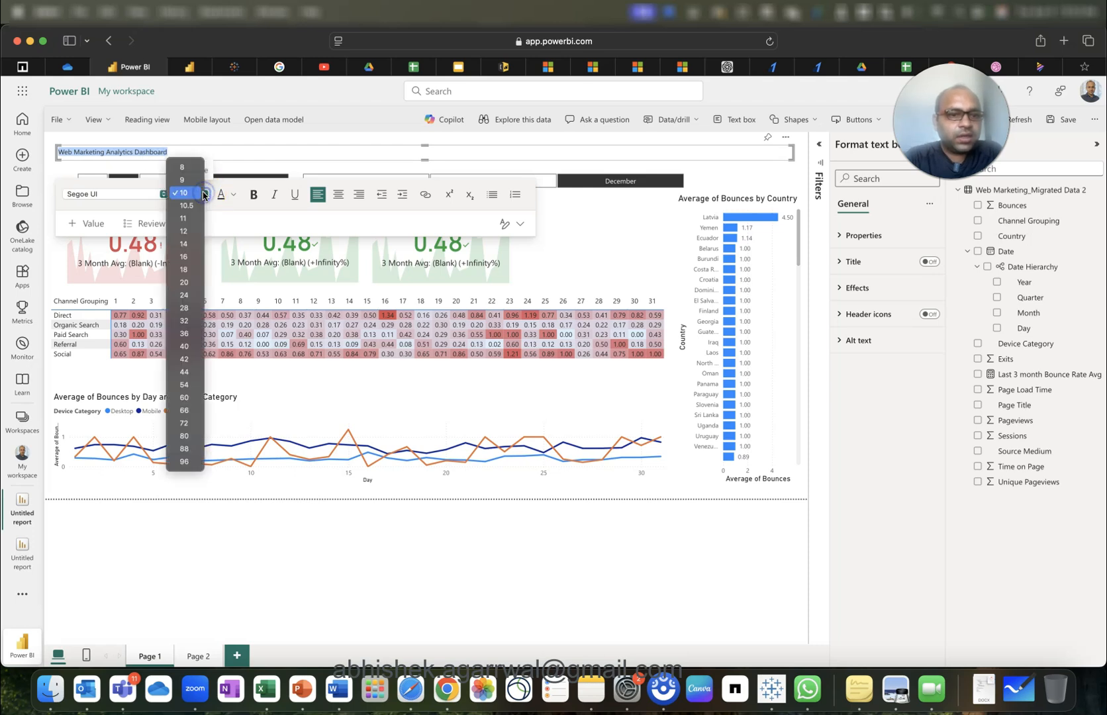
pyautogui.click(190, 282)
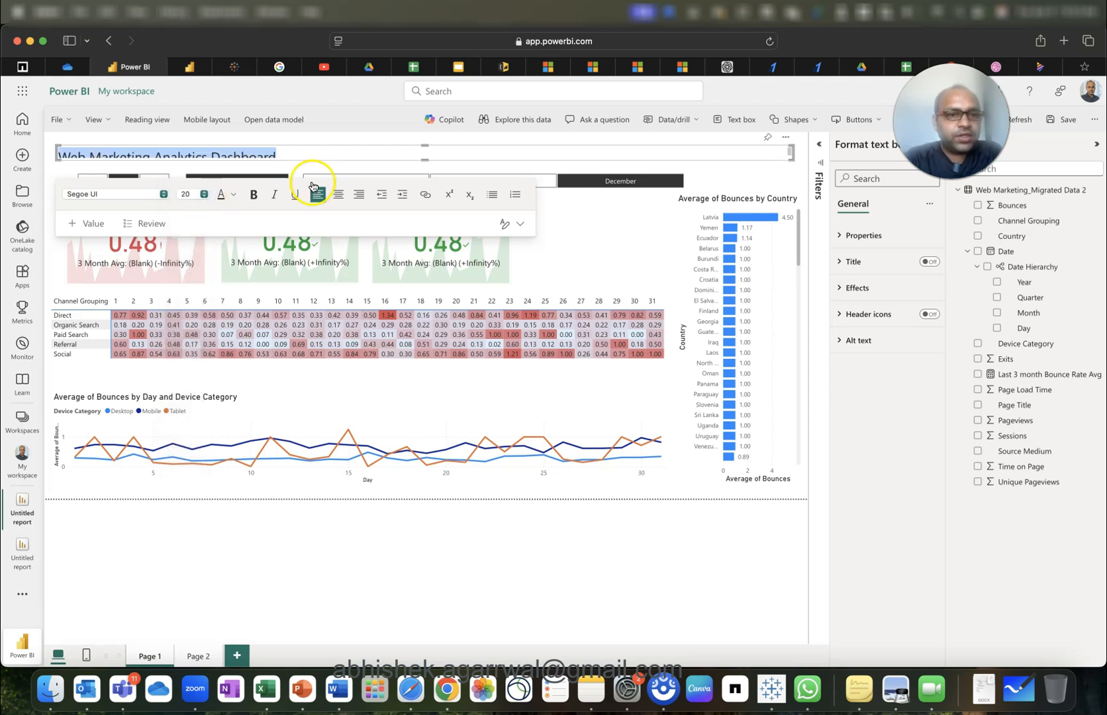
pyautogui.click(427, 162)
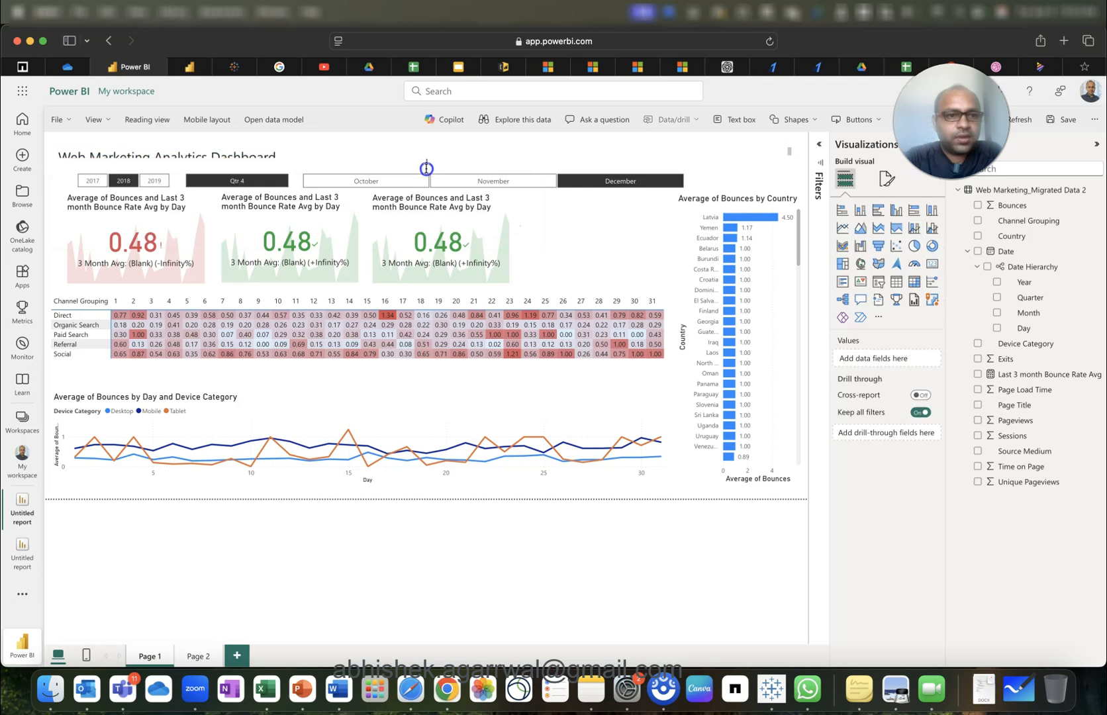
pyautogui.click(426, 151)
pyautogui.moveTo(426, 146); pyautogui.dragTo(428, 140)
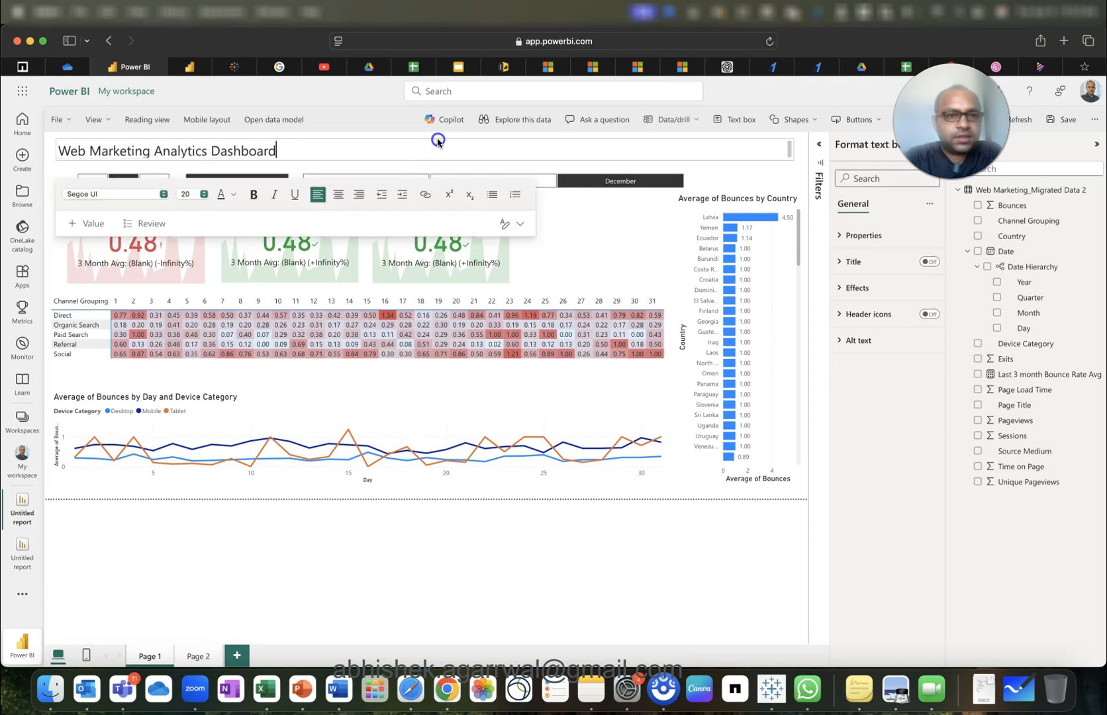
pyautogui.click(438, 139)
pyautogui.moveTo(427, 160); pyautogui.dragTo(429, 166)
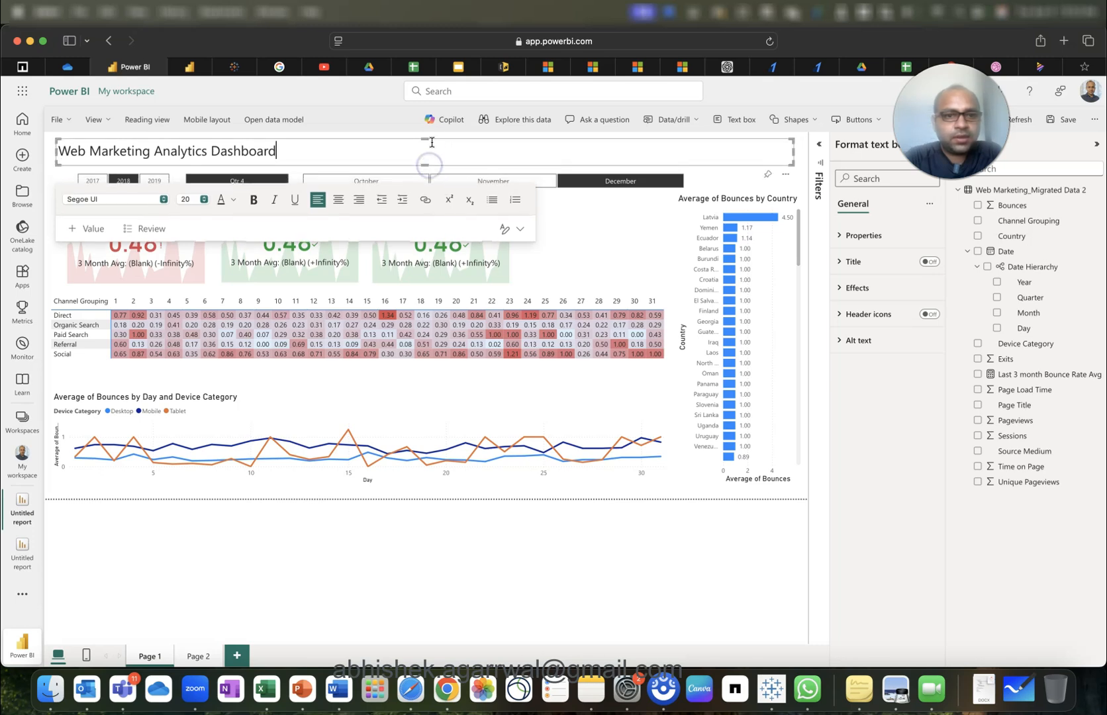
# Make the title text bold and dark grey.
pyautogui.tripleClick(308, 158)
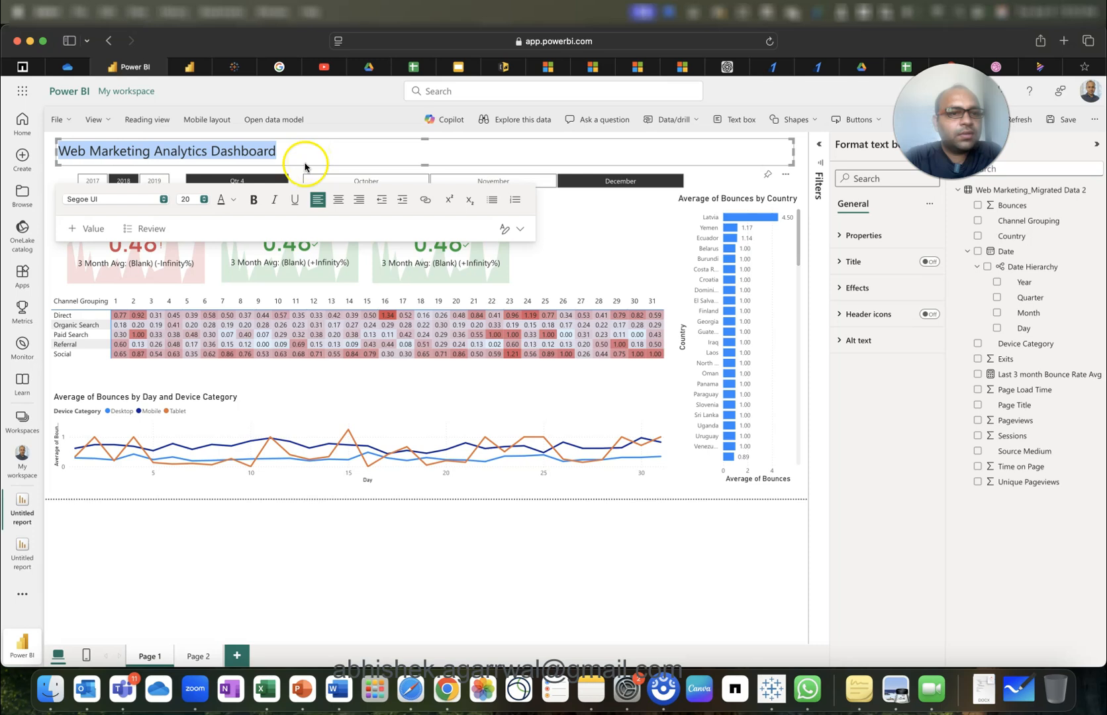
pyautogui.click(254, 199)
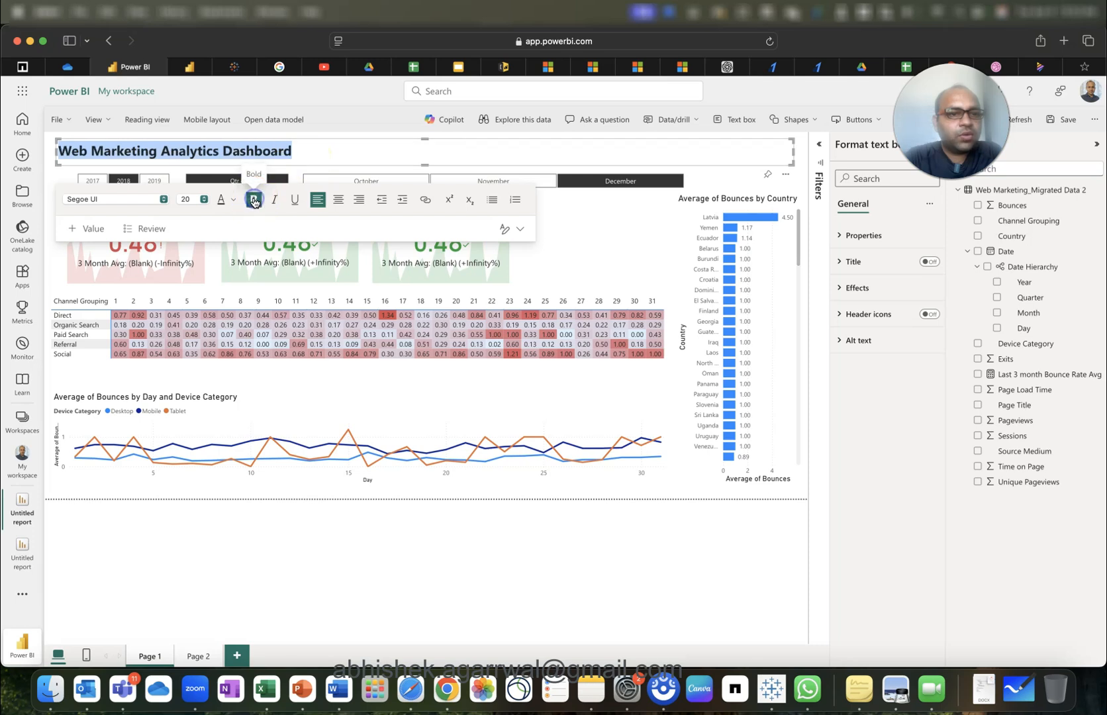
pyautogui.click(222, 206)
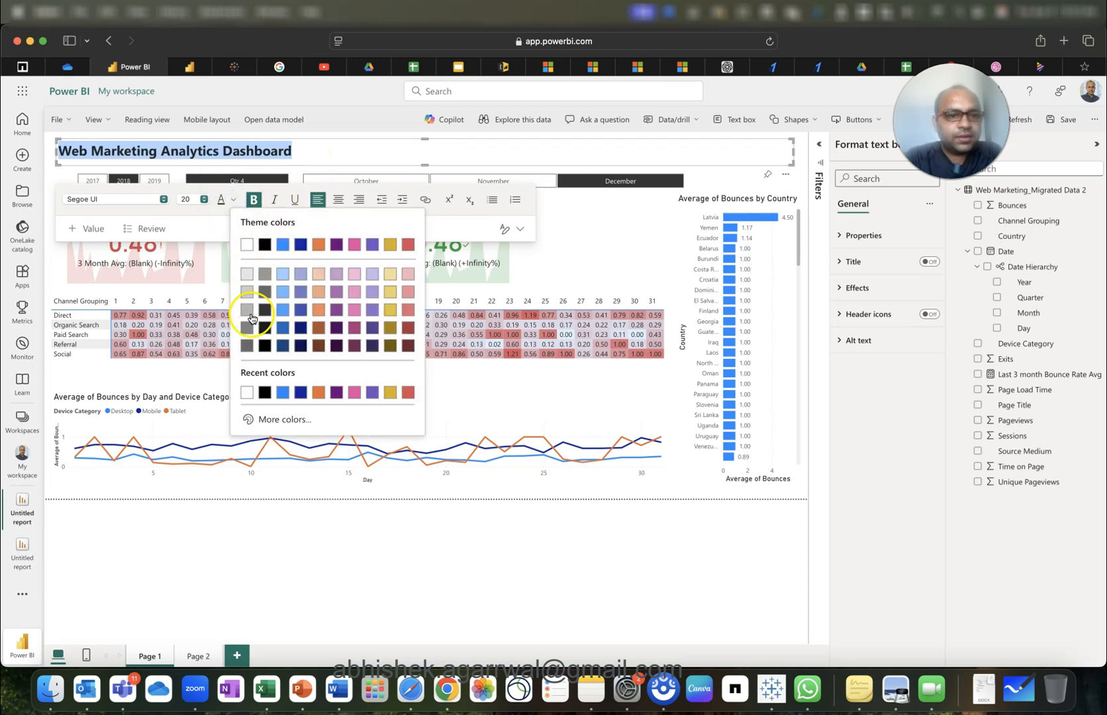
pyautogui.click(264, 292)
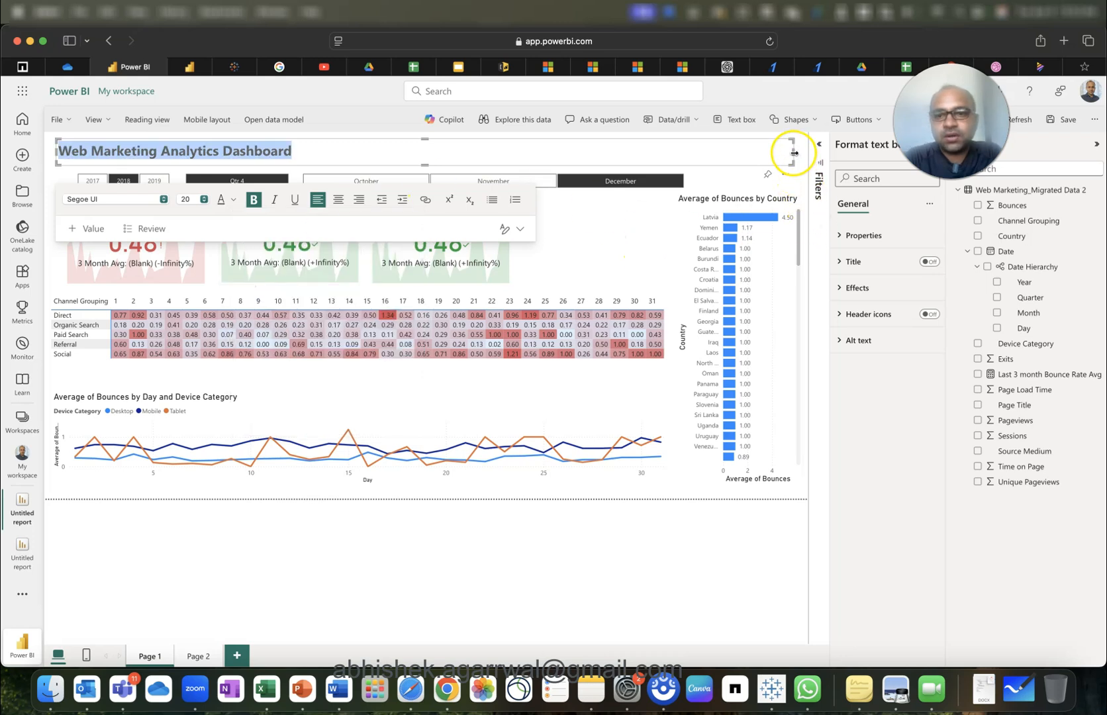
# Give the title box a light grey background at 50% transparency.
pyautogui.click(858, 288)
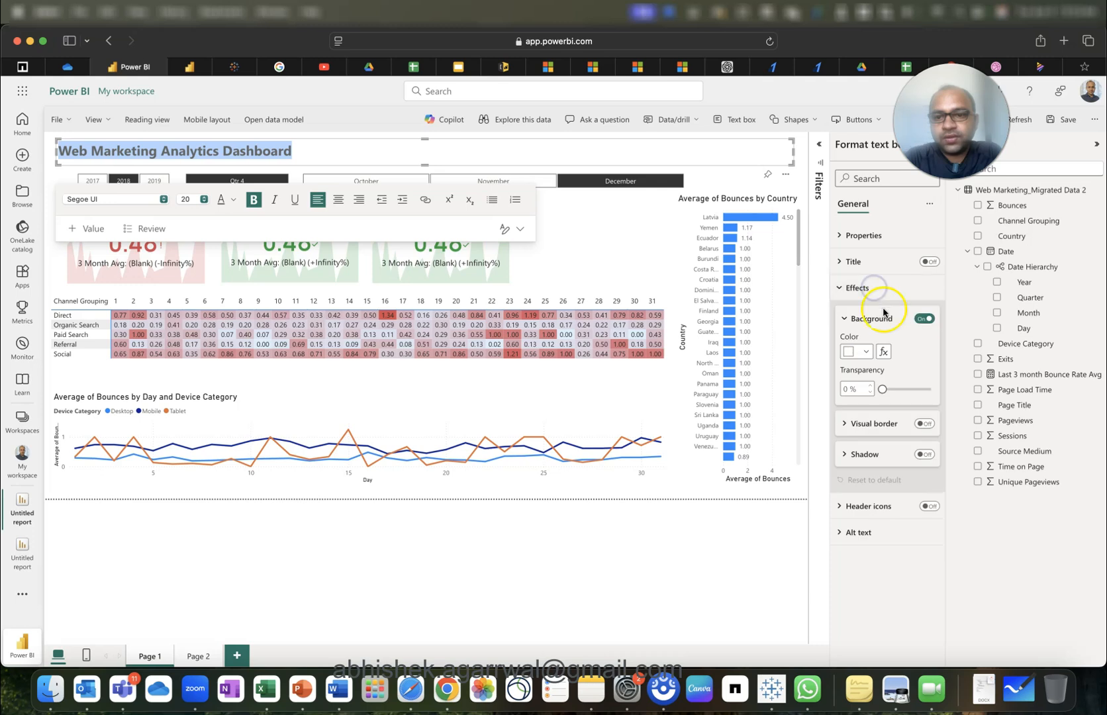
pyautogui.click(866, 353)
pyautogui.click(858, 429)
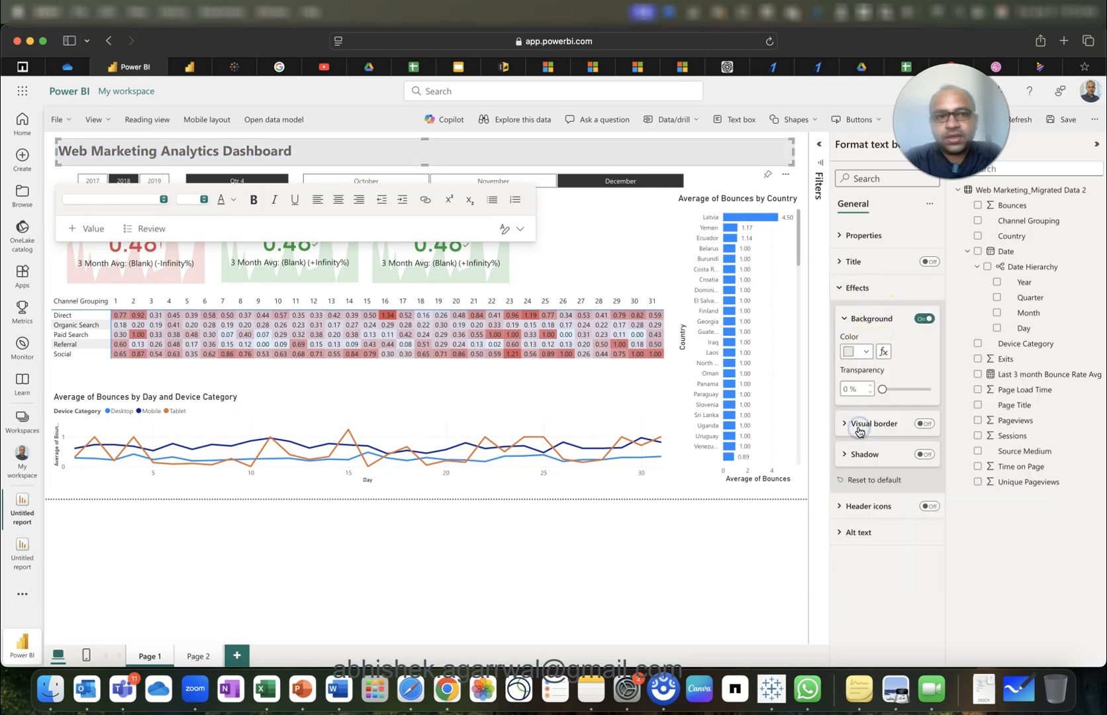
pyautogui.doubleClick(844, 390)
pyautogui.write('50')
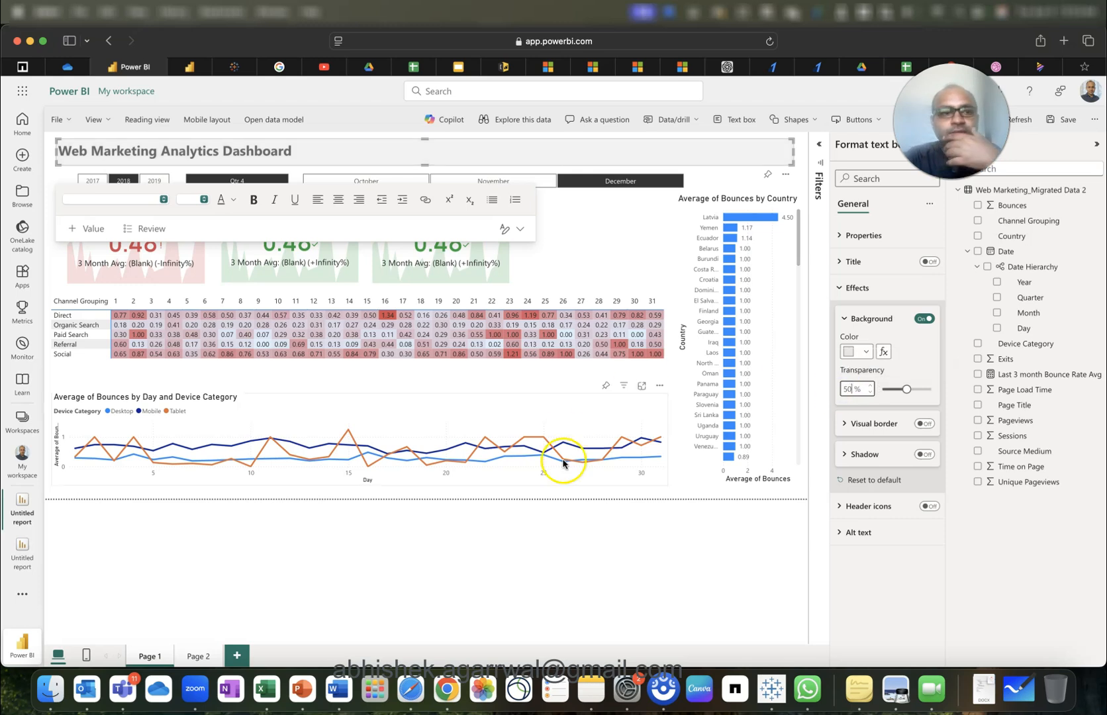
pyautogui.click(586, 493)
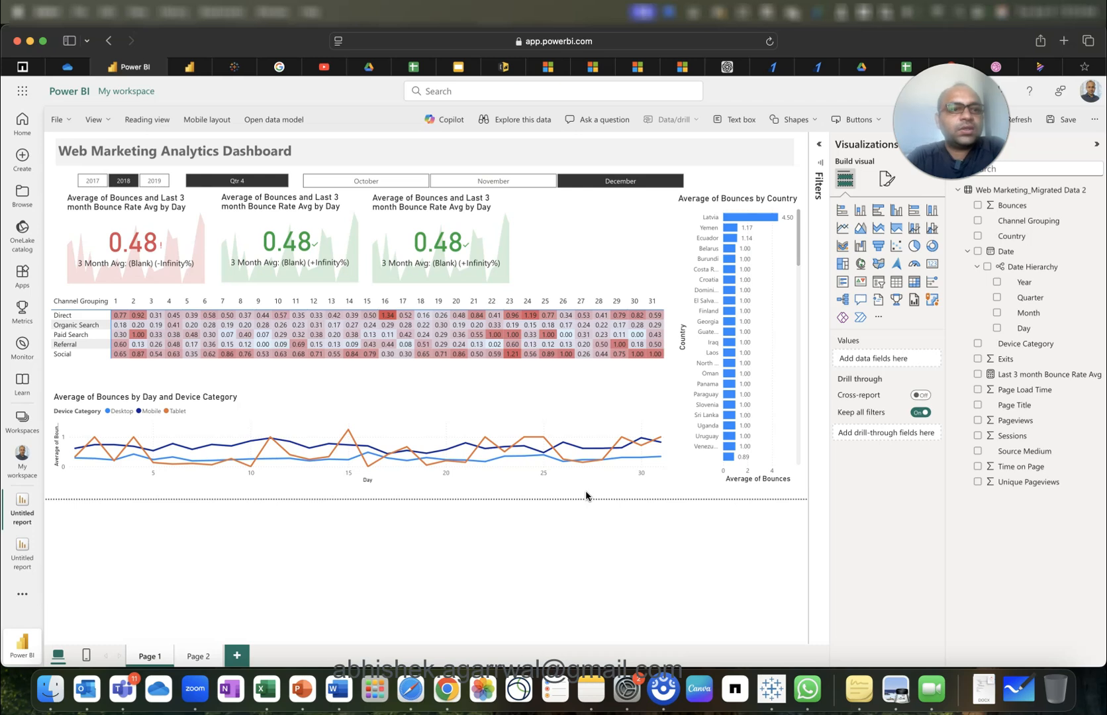
# Copy the third KPI card to make a fourth card in the gap on the right.
pyautogui.click(472, 229)
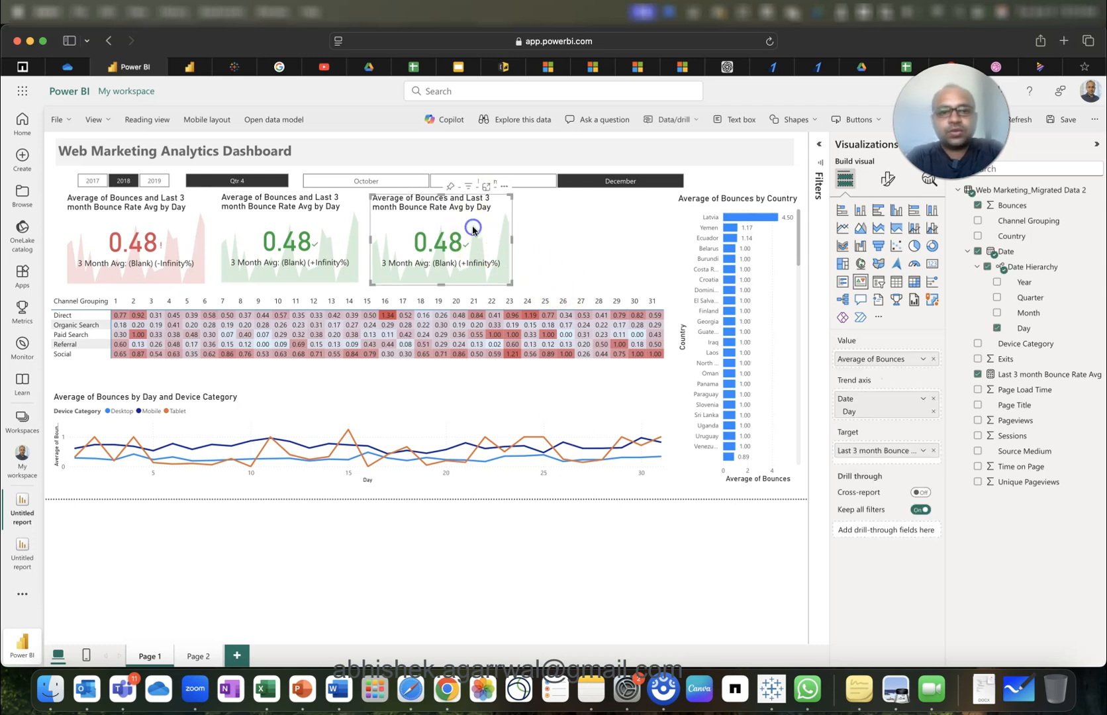
pyautogui.press('super+v')
pyautogui.moveTo(473, 230); pyautogui.dragTo(622, 228)
pyautogui.click(467, 242)
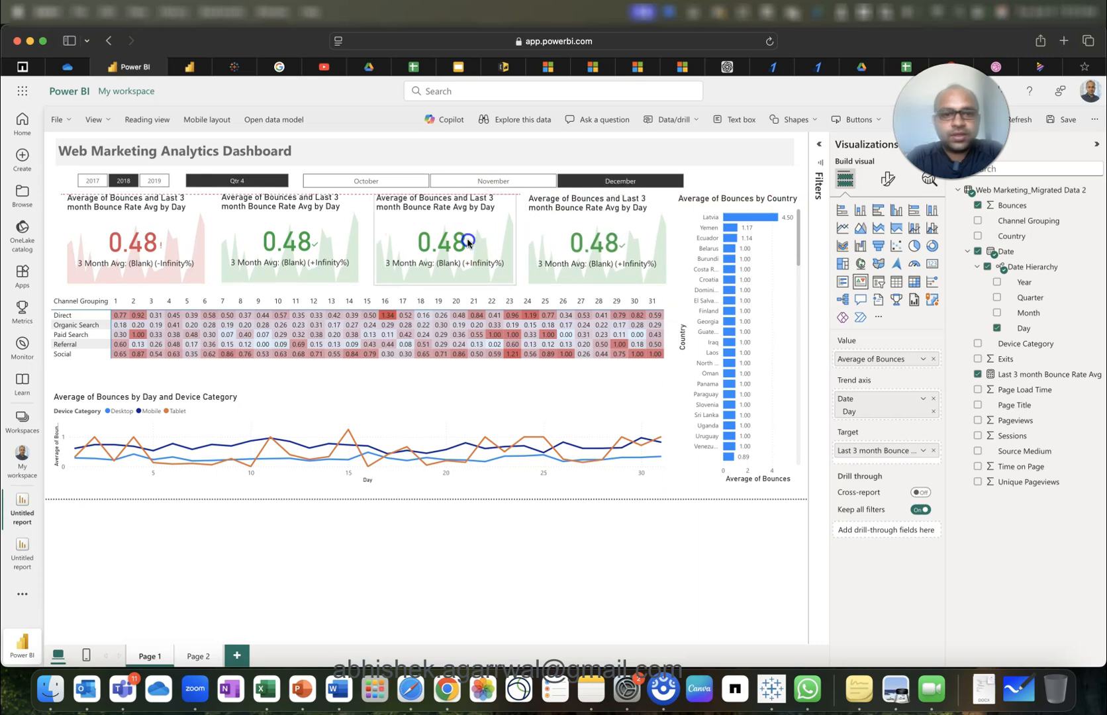
# Move the line chart up under the matrix and shrink the matrix so the chart title shows.
pyautogui.click(490, 395)
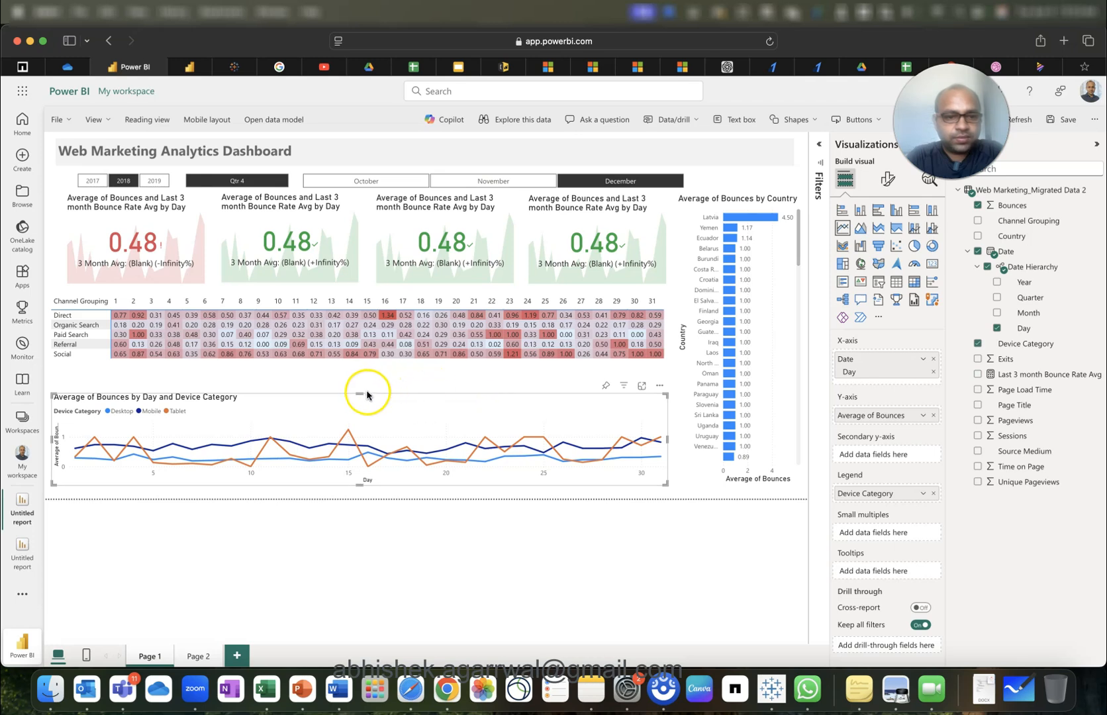
pyautogui.moveTo(358, 393); pyautogui.dragTo(370, 375)
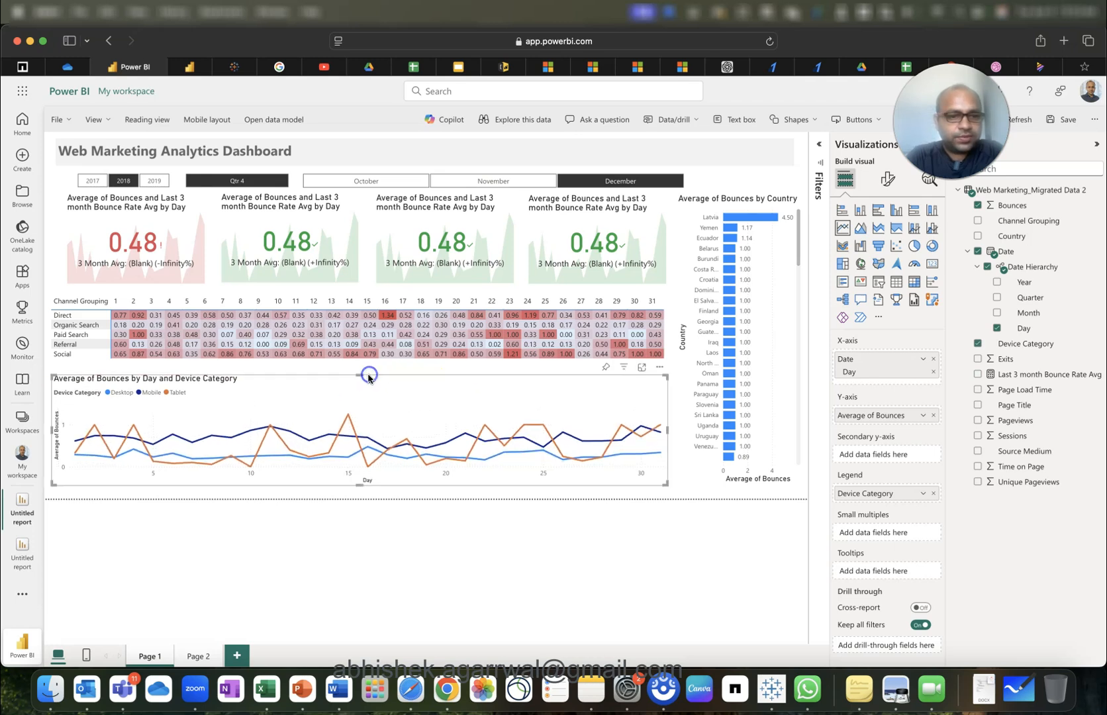
pyautogui.click(407, 367)
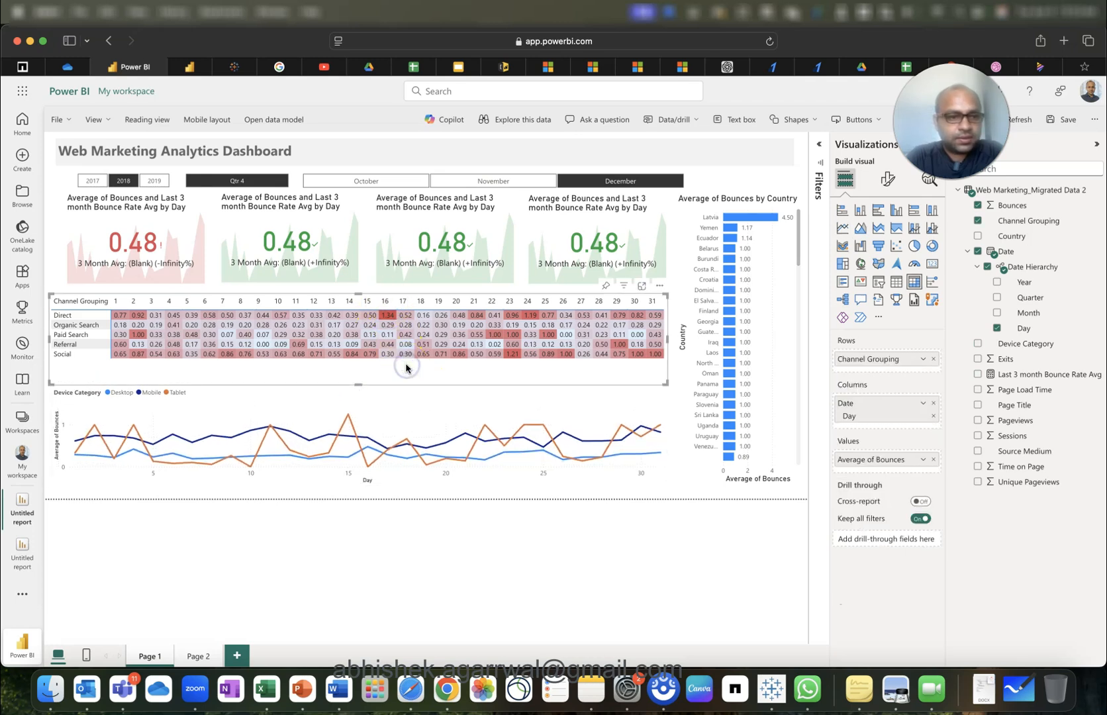
pyautogui.moveTo(359, 384)
pyautogui.mouseDown()
pyautogui.moveTo(389, 367)
pyautogui.moveTo(368, 371)
pyautogui.mouseUp()
pyautogui.click(386, 395)
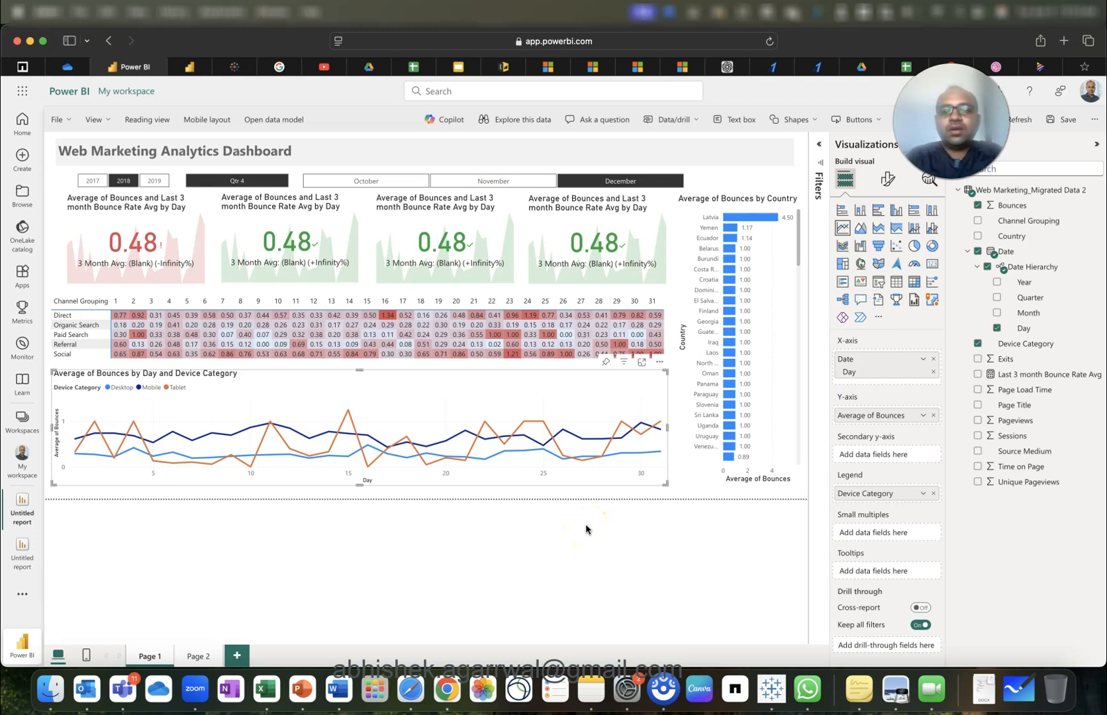
# Colour the Average of Bounces by Country bars light grey instead of blue.
pyautogui.click(780, 358)
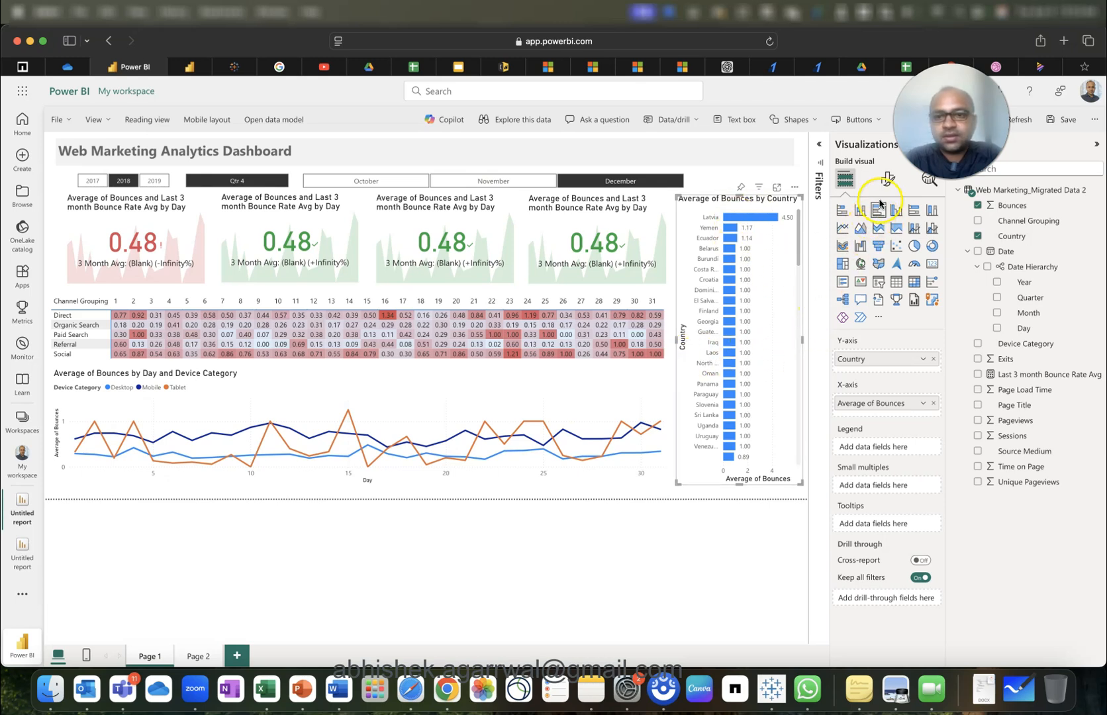
pyautogui.click(888, 179)
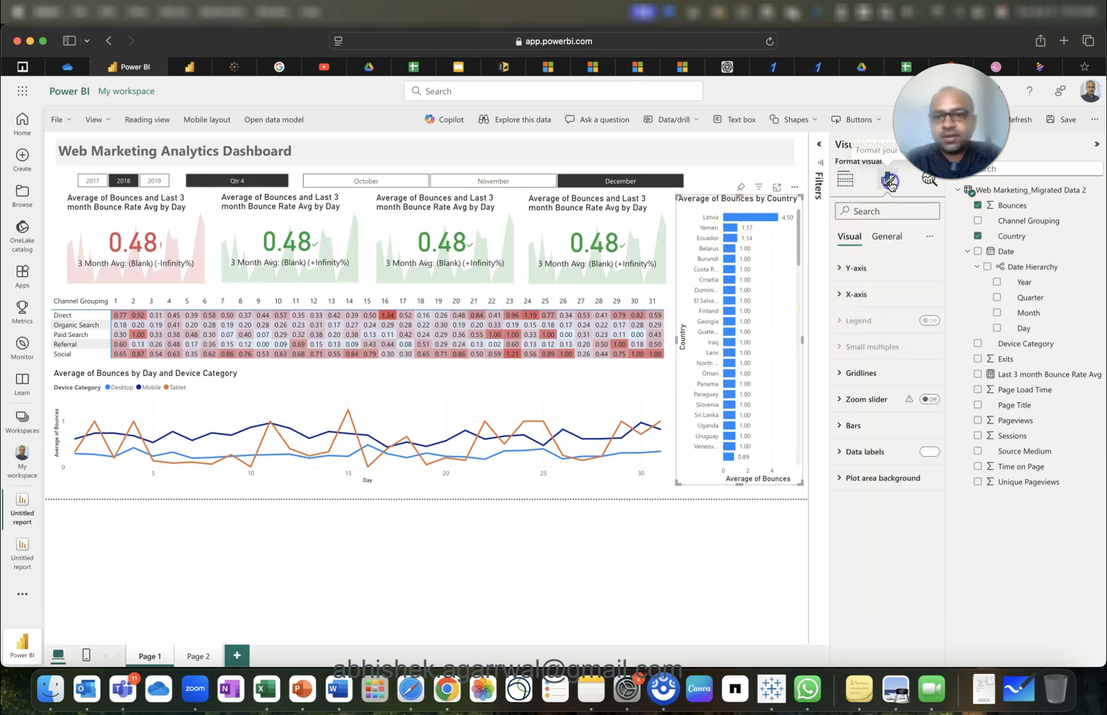
pyautogui.click(873, 382)
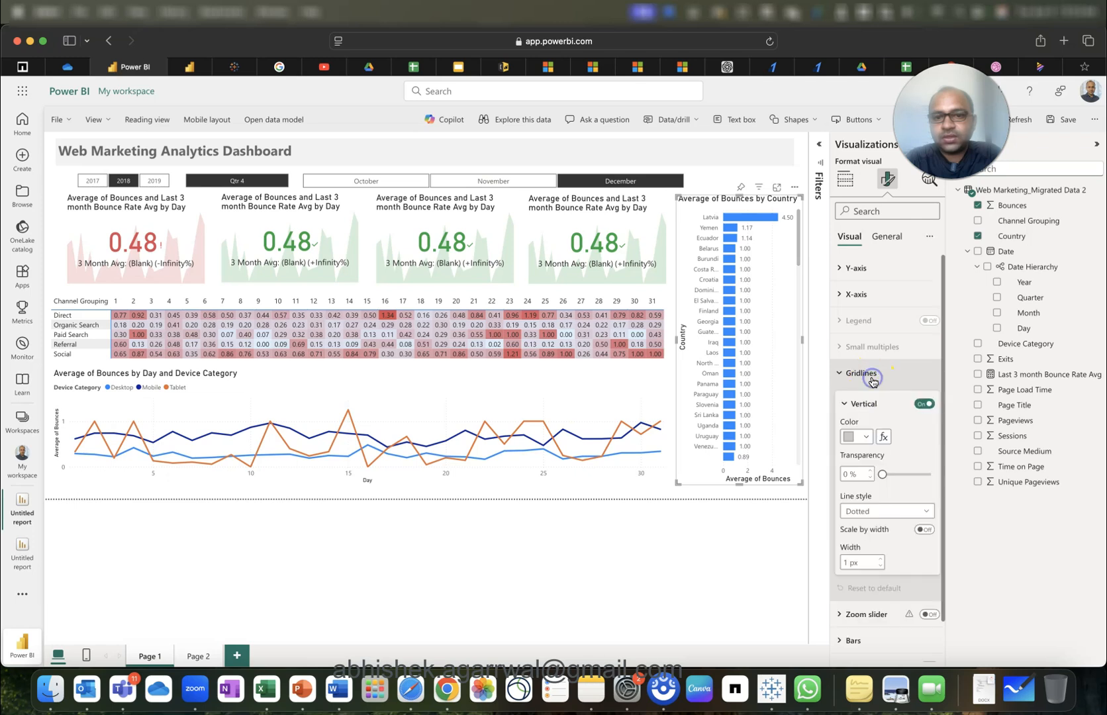
pyautogui.click(869, 434)
pyautogui.click(914, 450)
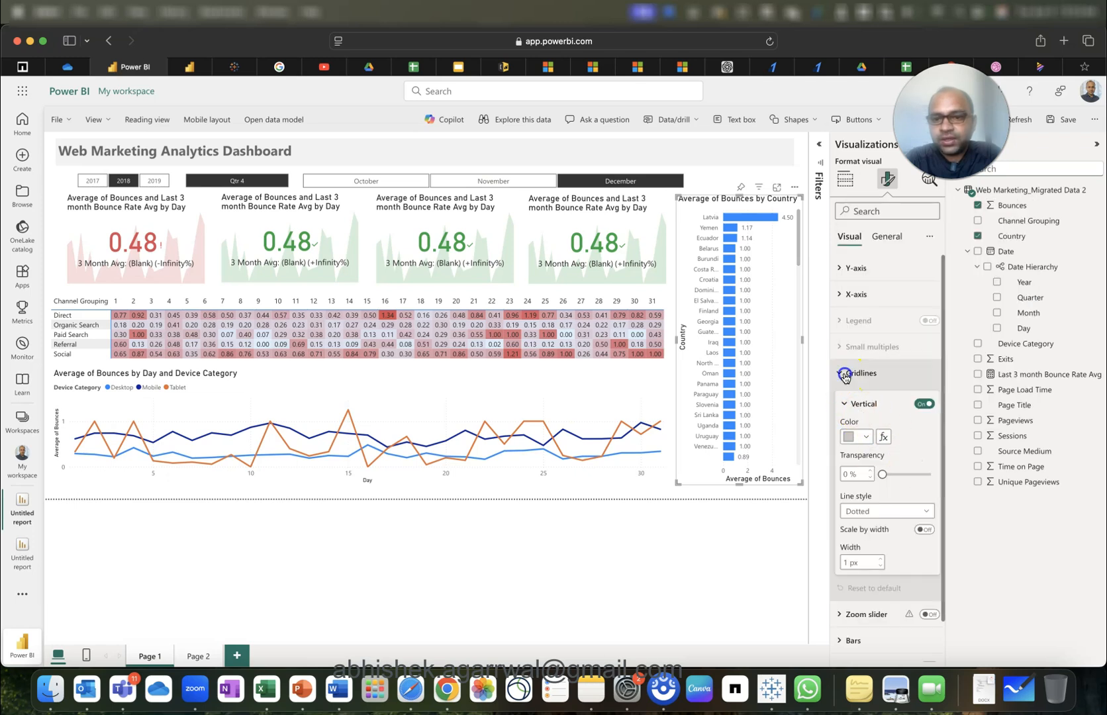
pyautogui.click(846, 373)
pyautogui.click(853, 425)
pyautogui.scroll(-4, 885, 527)
pyautogui.click(856, 469)
pyautogui.click(856, 345)
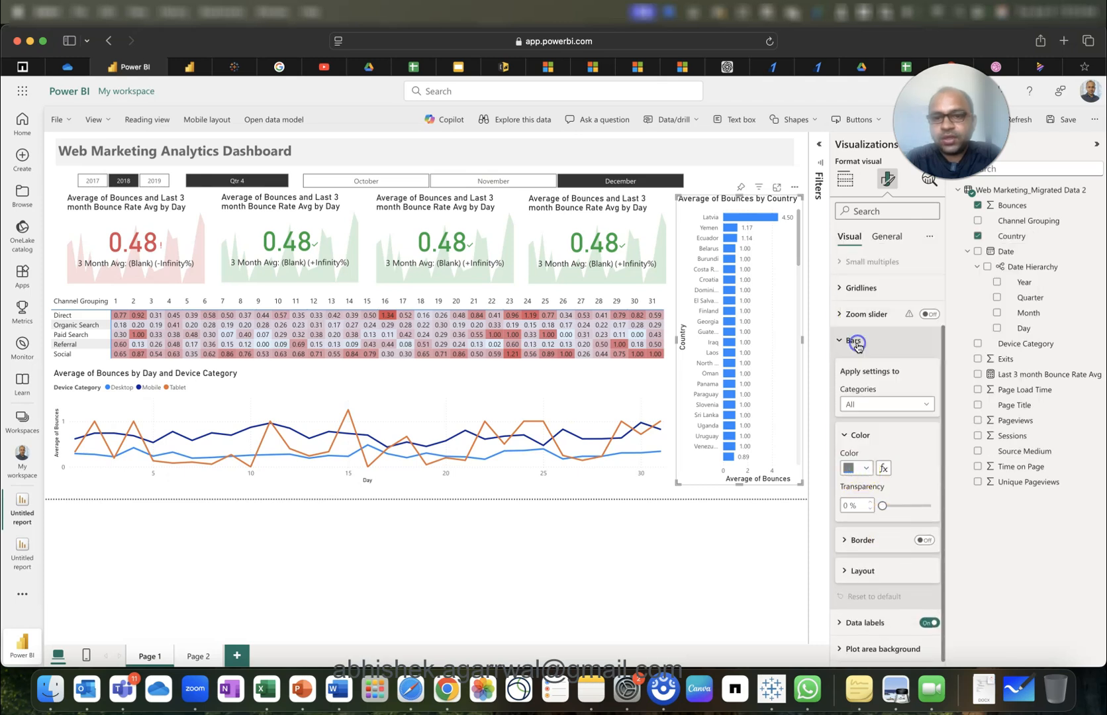
pyautogui.click(852, 468)
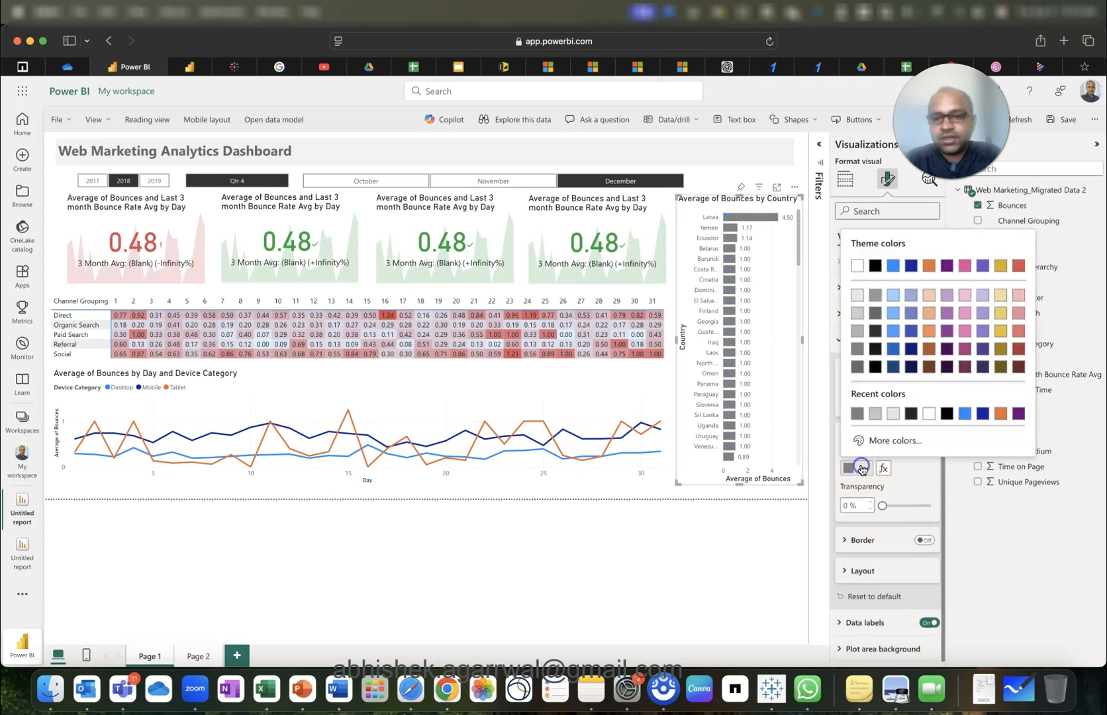
pyautogui.click(858, 332)
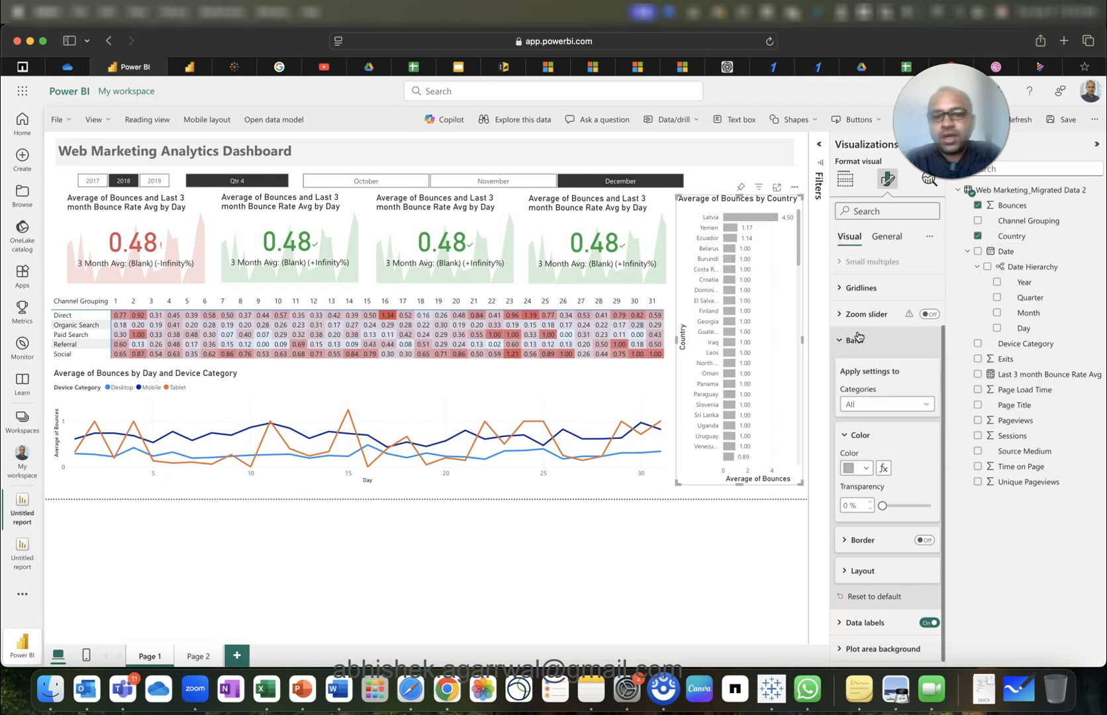
pyautogui.click(743, 549)
pyautogui.click(701, 495)
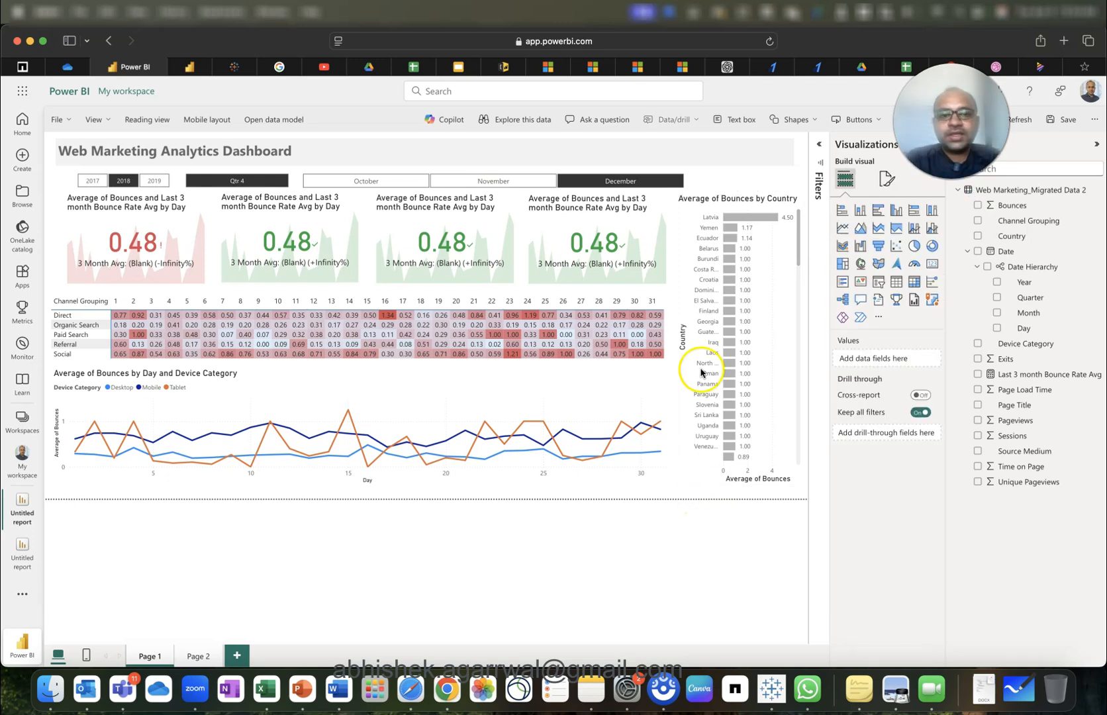
# Widen the month slicer to the right.
pyautogui.click(687, 174)
pyautogui.moveTo(689, 172); pyautogui.dragTo(793, 180)
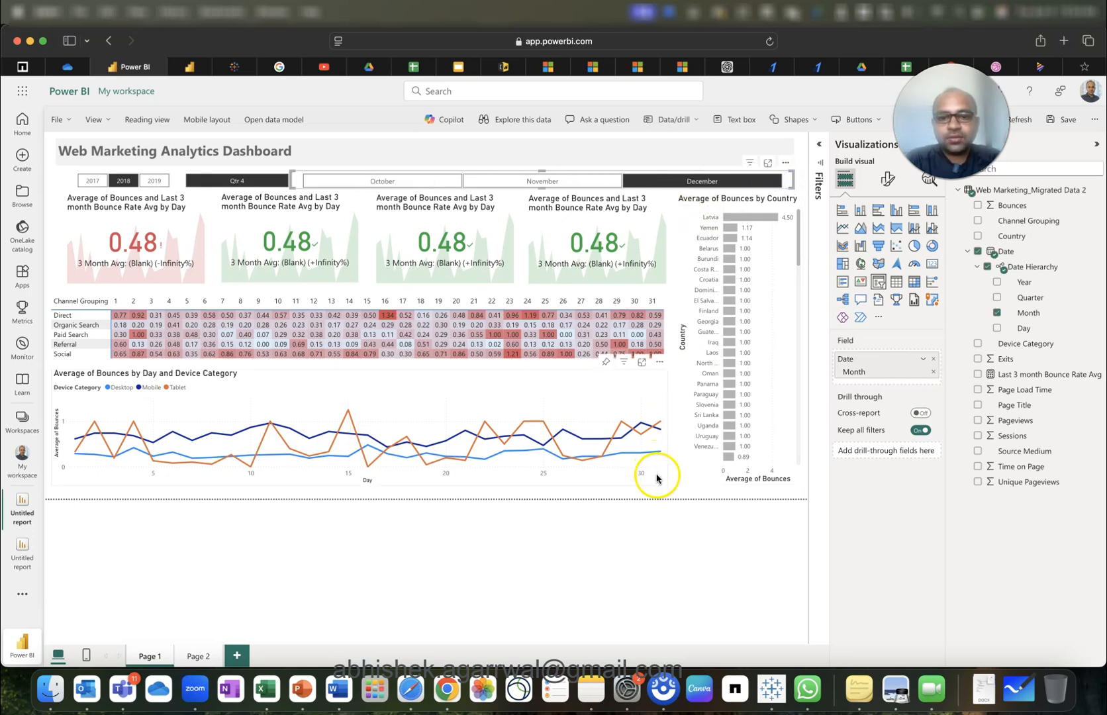
pyautogui.click(656, 496)
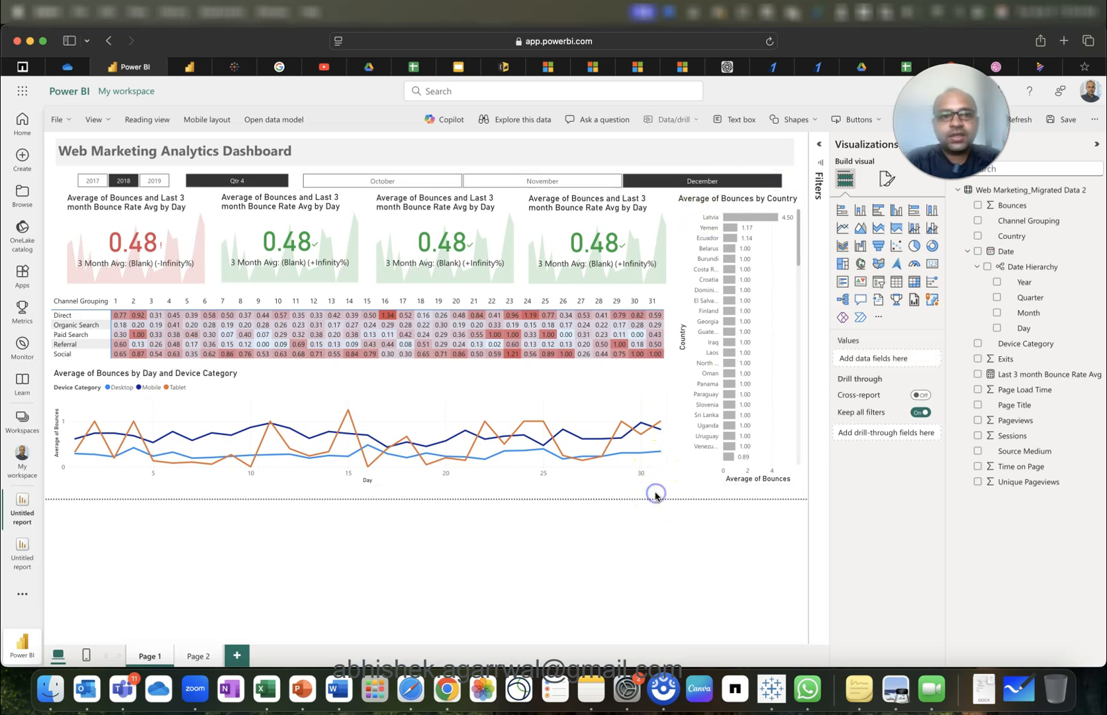
# Clear the Qtr 4 filter and step through April to July, ending on July 2018.
pyautogui.click(220, 183)
pyautogui.click(220, 183)
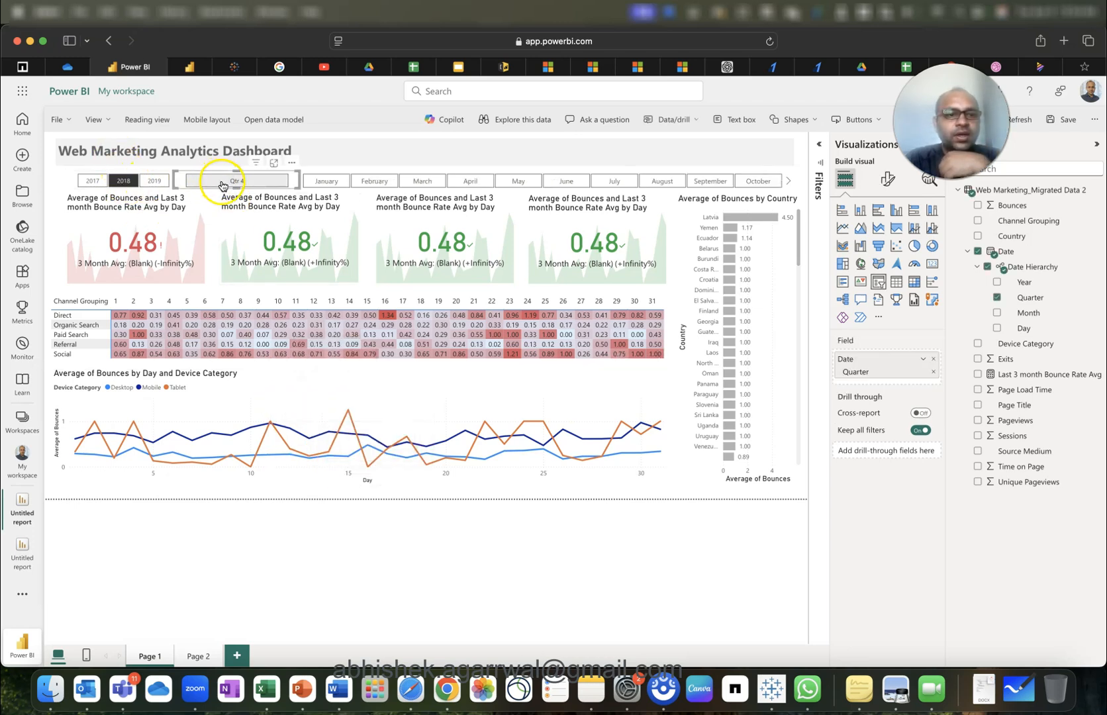
pyautogui.click(423, 183)
pyautogui.click(468, 183)
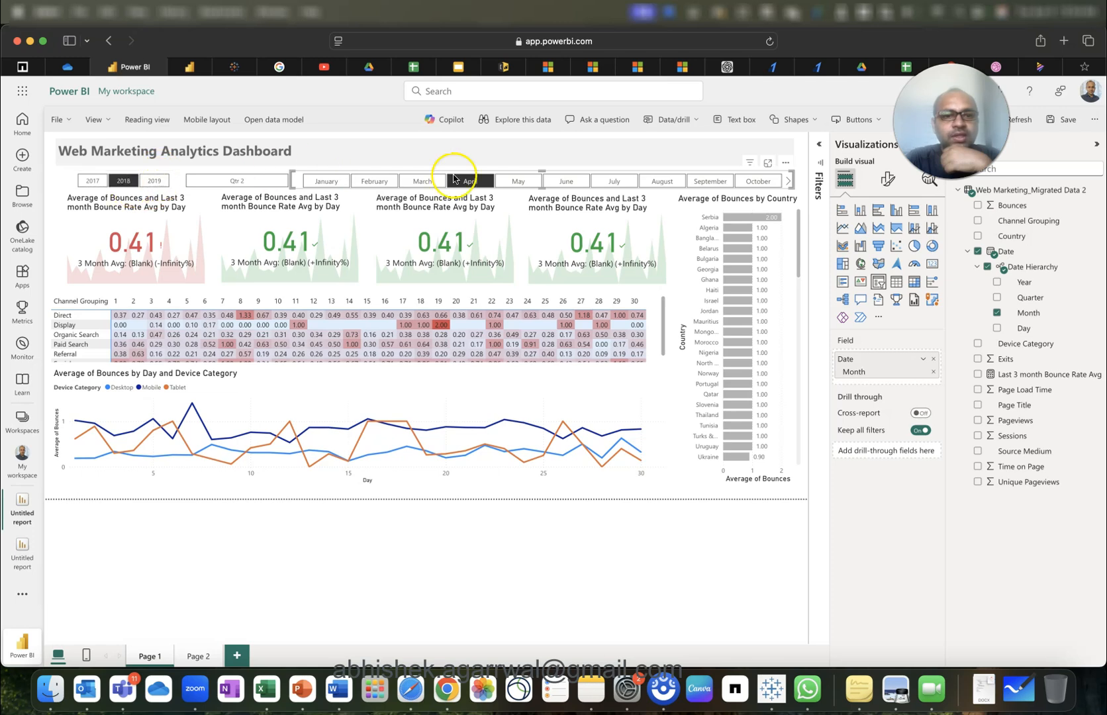
pyautogui.click(516, 183)
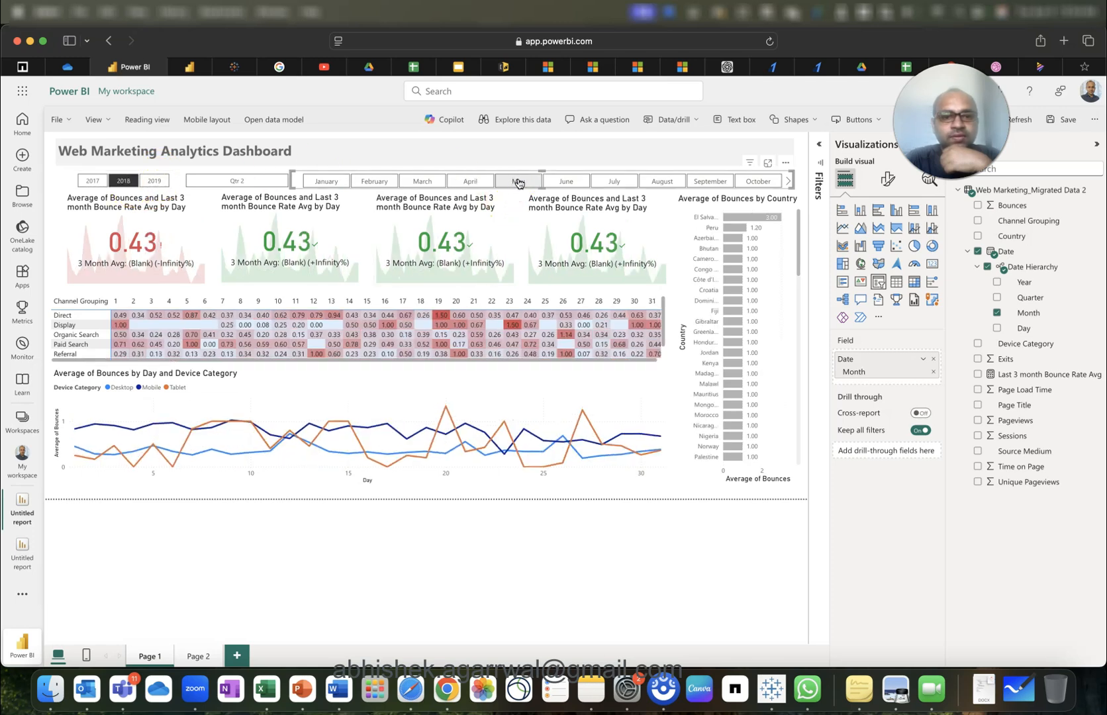
pyautogui.click(564, 183)
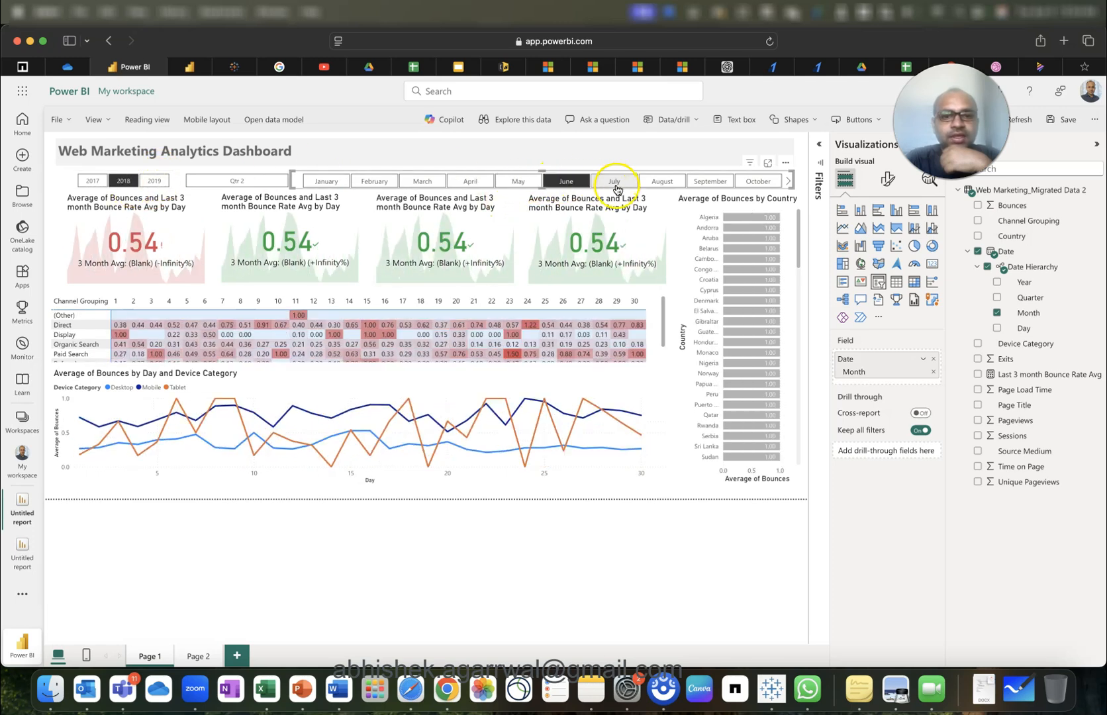
pyautogui.click(616, 183)
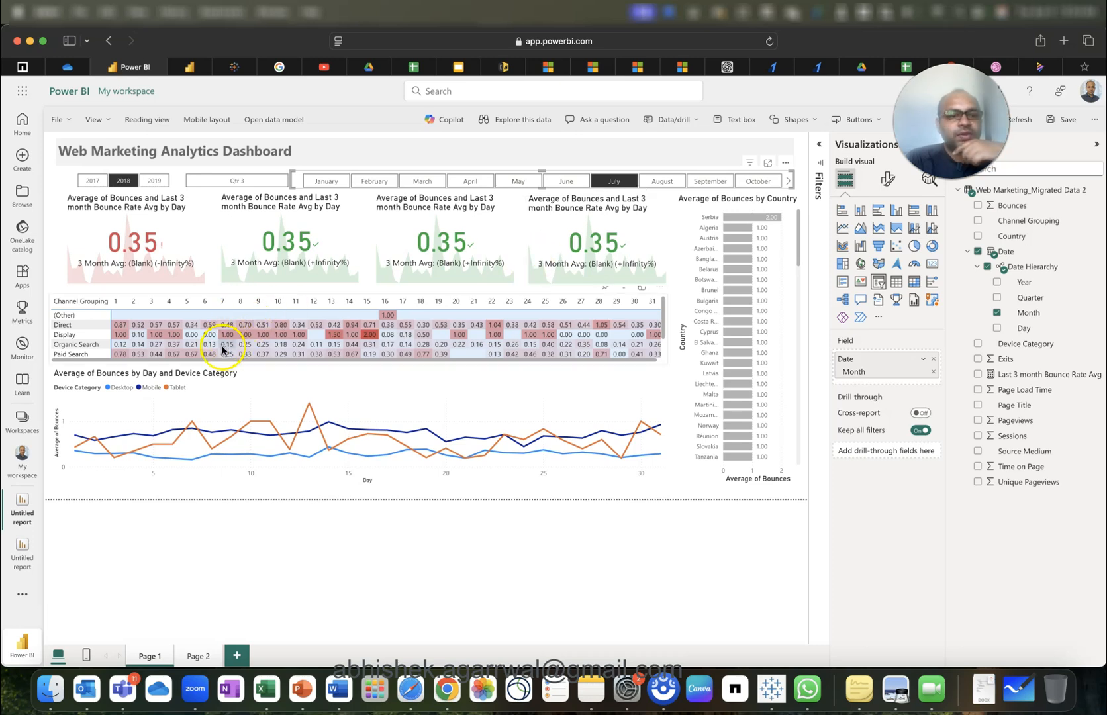
# Enlarge the matrix to reveal the Referral and Social rows.
pyautogui.click(662, 318)
pyautogui.moveTo(358, 364)
pyautogui.mouseDown()
pyautogui.moveTo(358, 386)
pyautogui.moveTo(366, 378)
pyautogui.mouseUp()
pyautogui.click(400, 400)
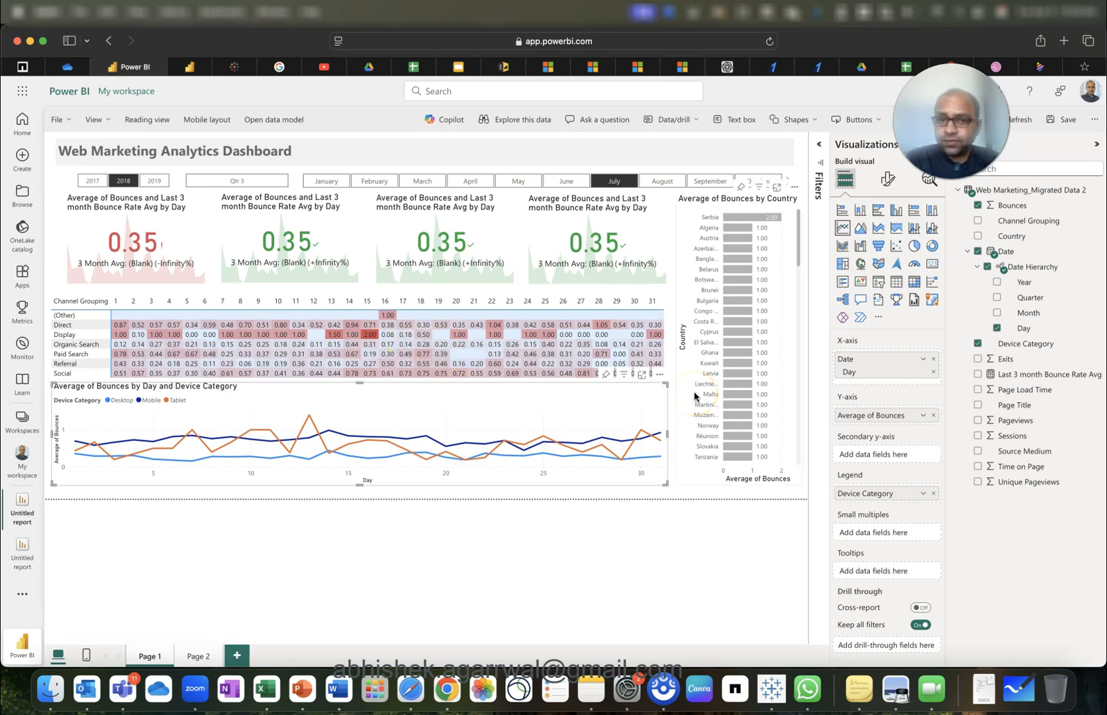
# Shorten the line chart from its top edge, leaving a gap above it.
pyautogui.click(162, 246)
pyautogui.click(280, 243)
pyautogui.click(425, 257)
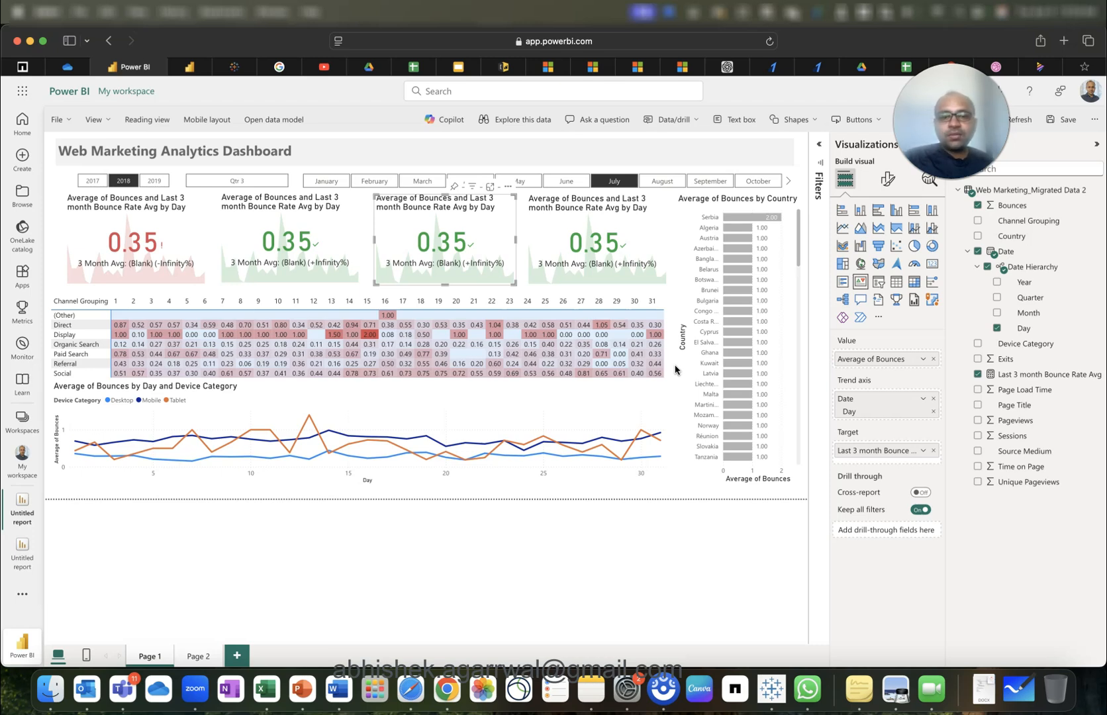
pyautogui.click(651, 402)
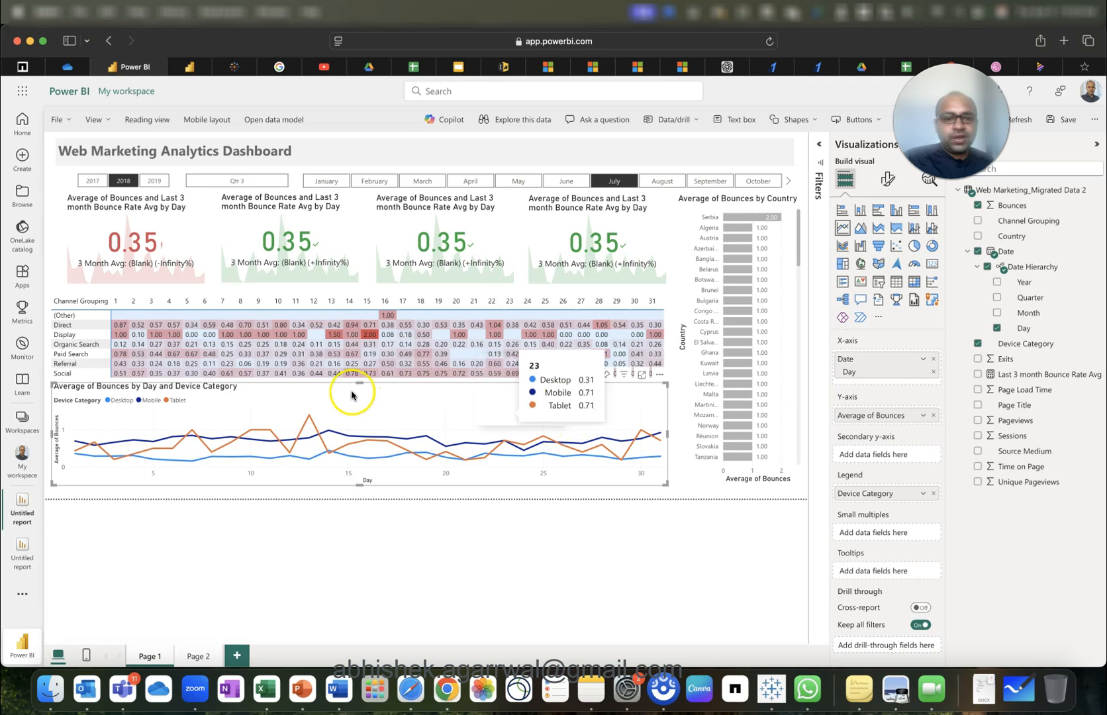
pyautogui.moveTo(359, 384); pyautogui.dragTo(359, 396)
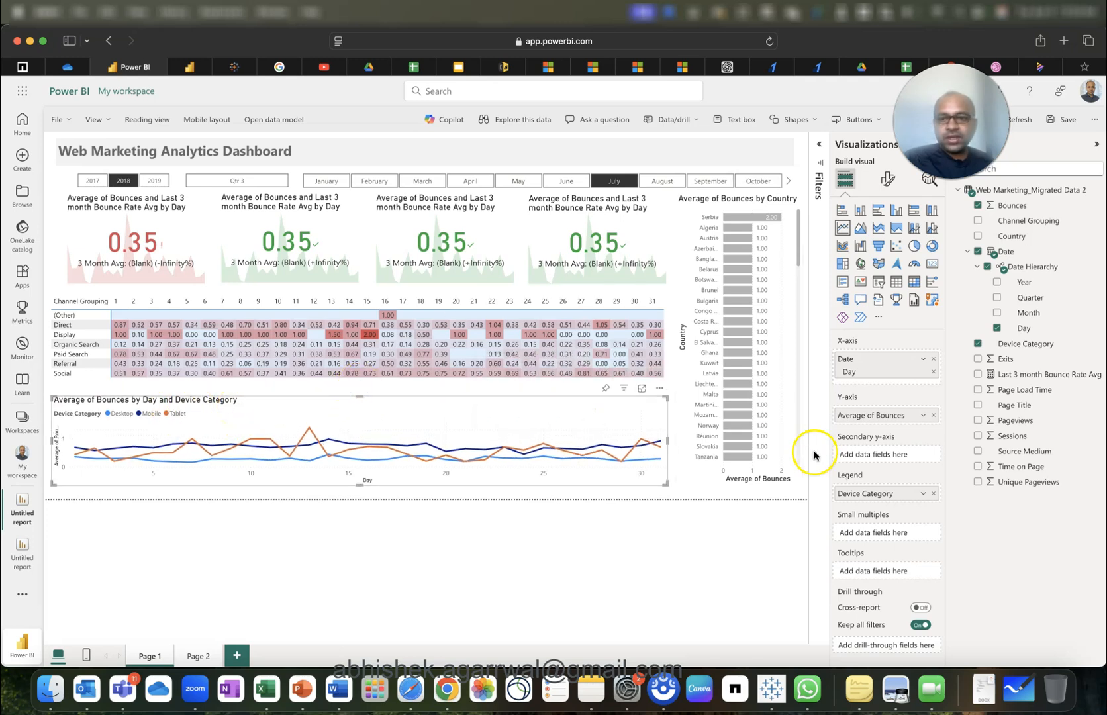
pyautogui.click(648, 416)
# Cross-filter to the Display channel, then clear it so the cards read 0.35.
pyautogui.click(70, 337)
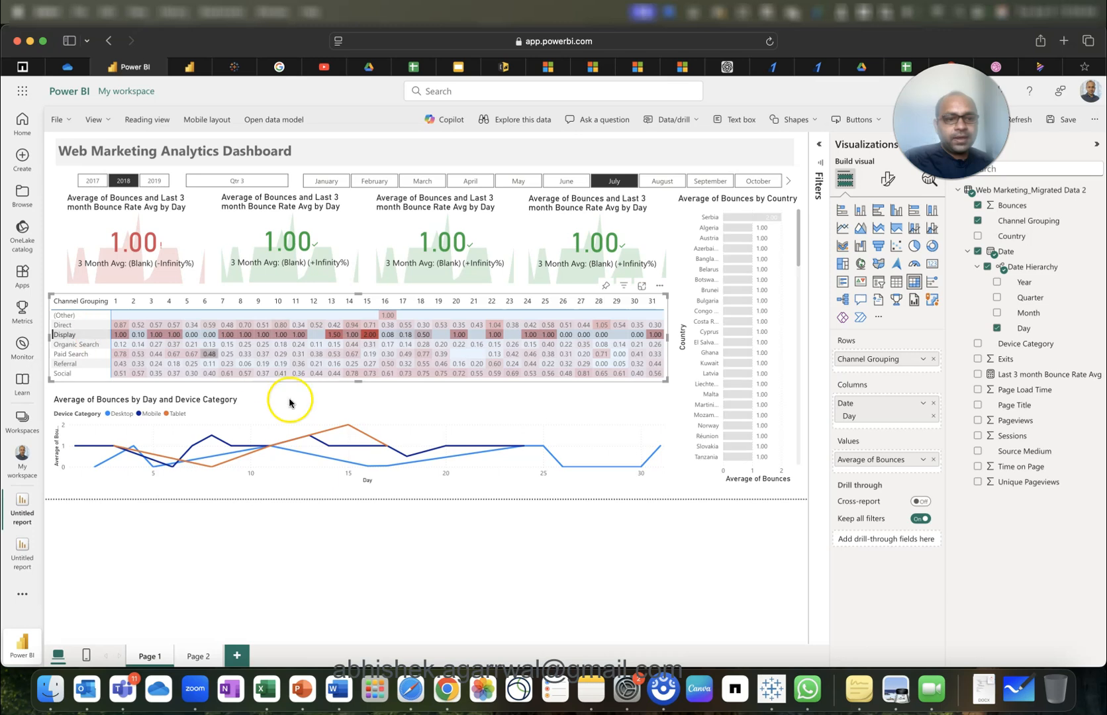
pyautogui.click(82, 337)
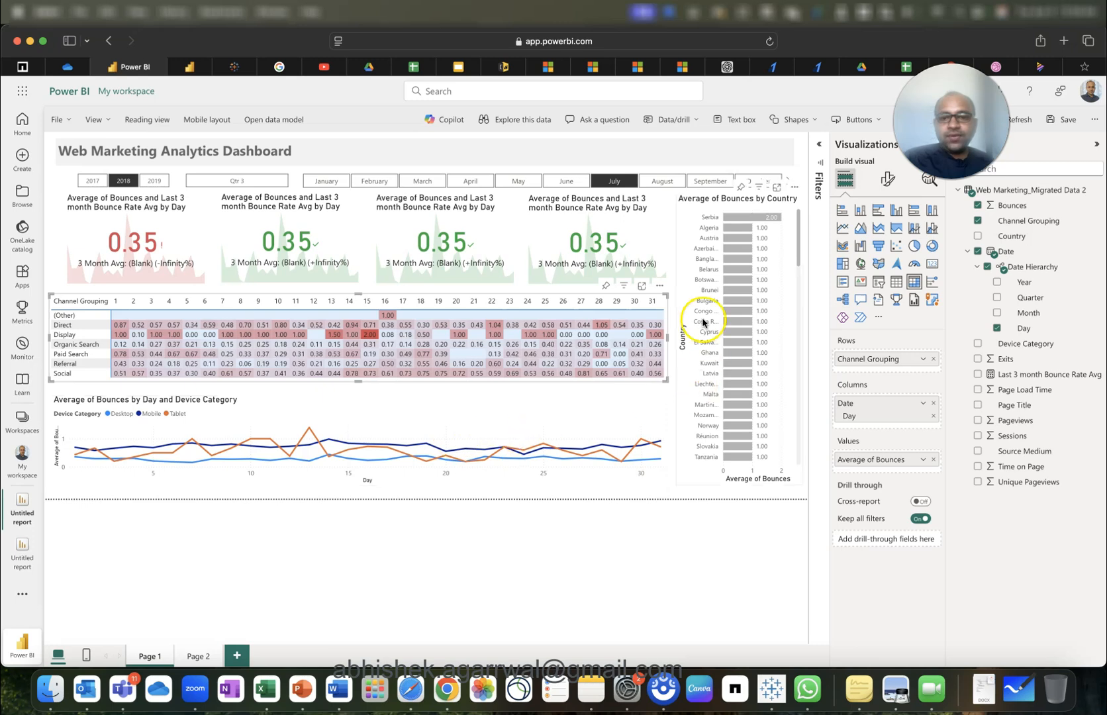
pyautogui.click(594, 303)
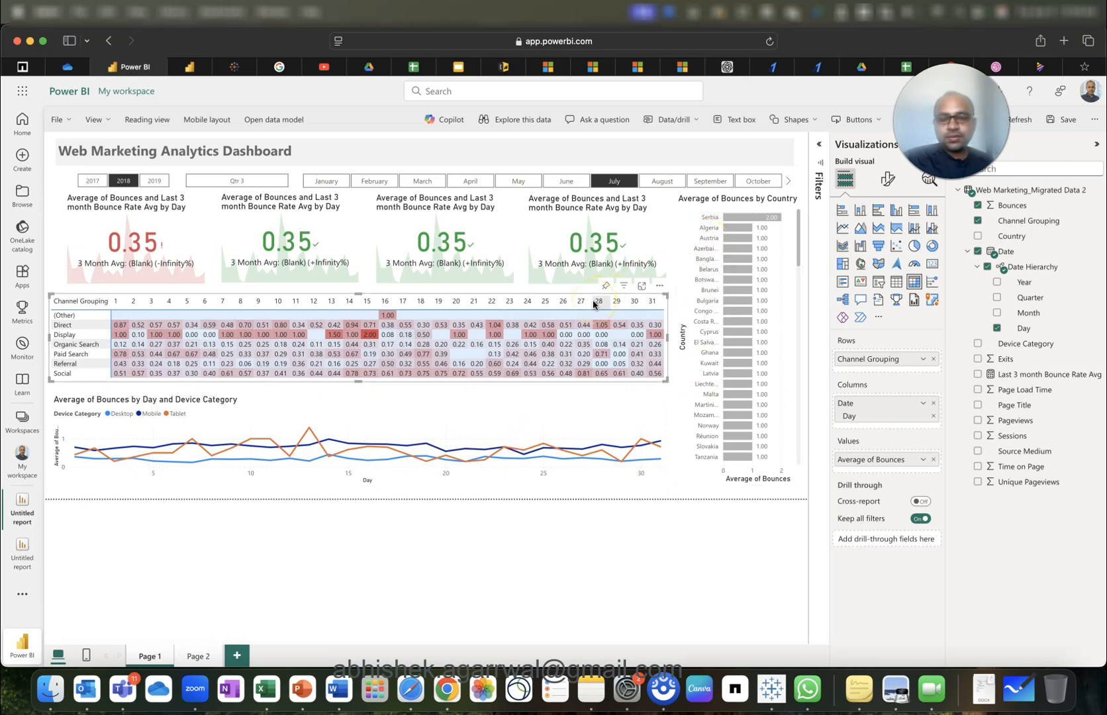